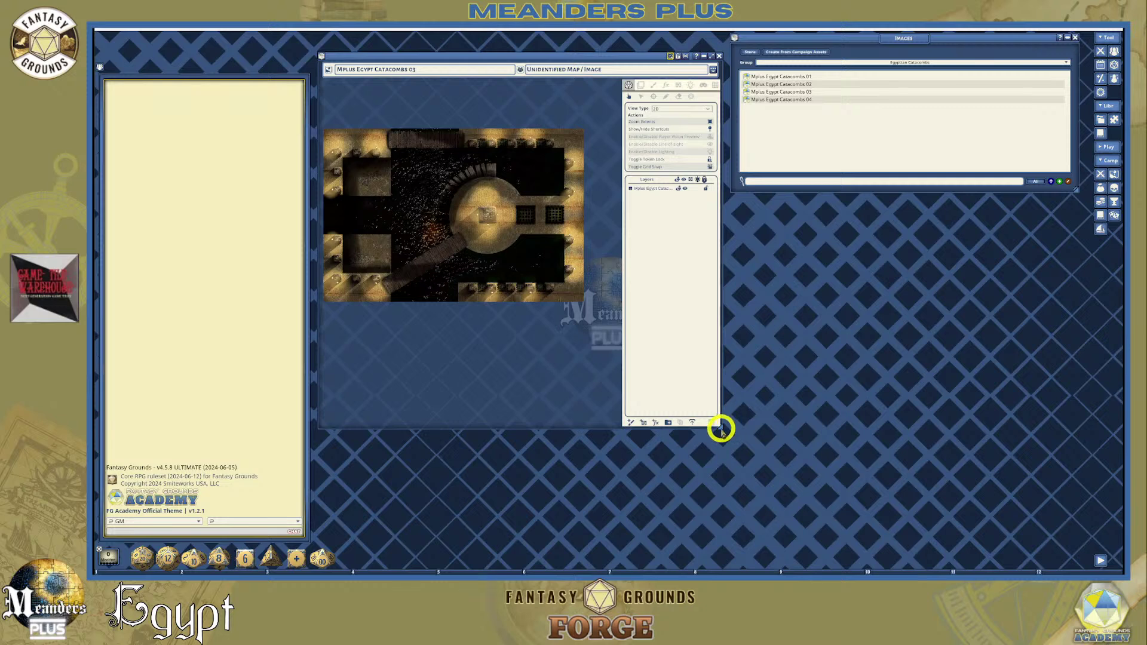
Enlarge the Mplus Egypt Catacombs 03 map window and make its grid visible
{"action": "left_click_drag", "start_coordinate": [720, 427], "coordinate": [783, 458]}
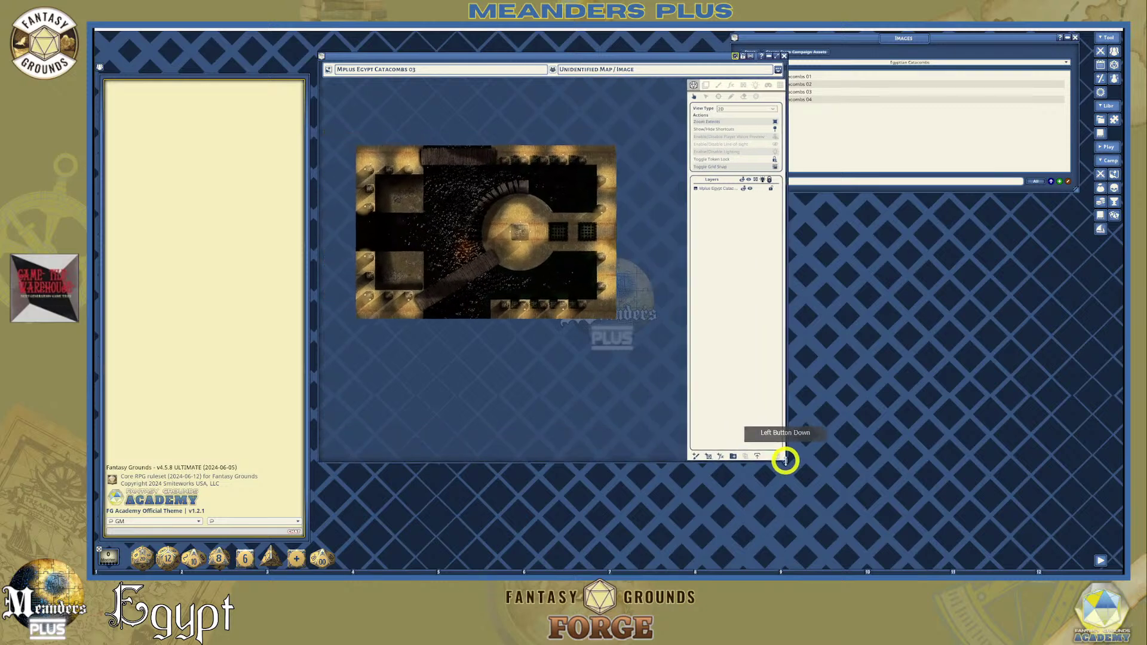
{"action": "scroll", "coordinate": [410, 254], "scroll_direction": "down", "scroll_amount": 2}
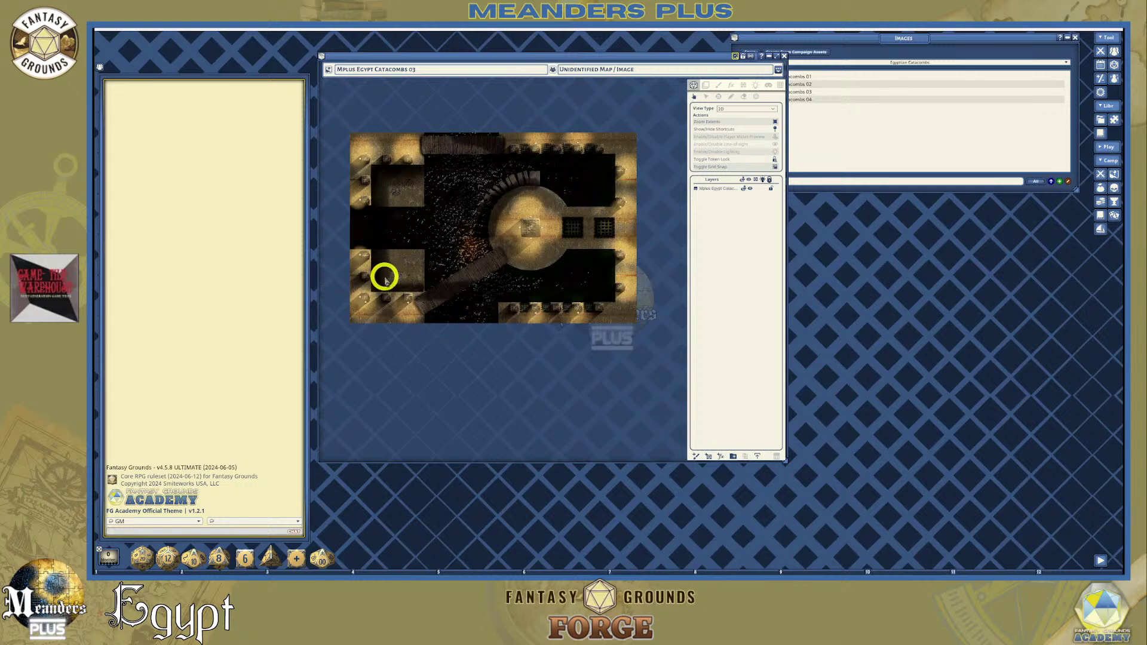
{"action": "left_click", "coordinate": [778, 85]}
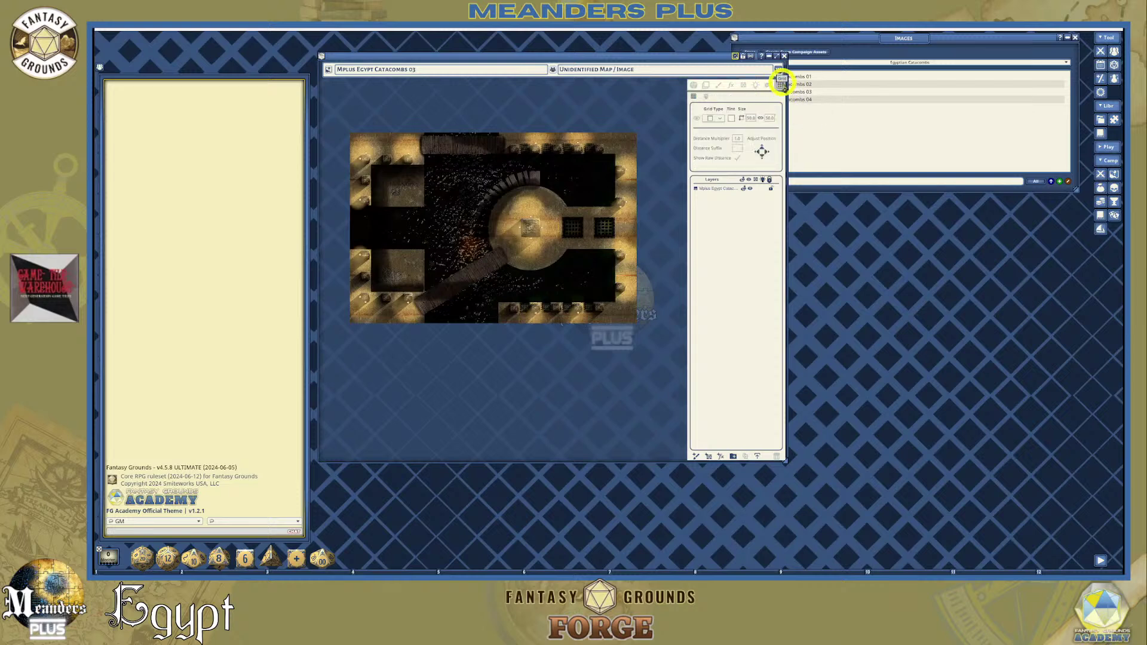
{"action": "left_click", "coordinate": [696, 119]}
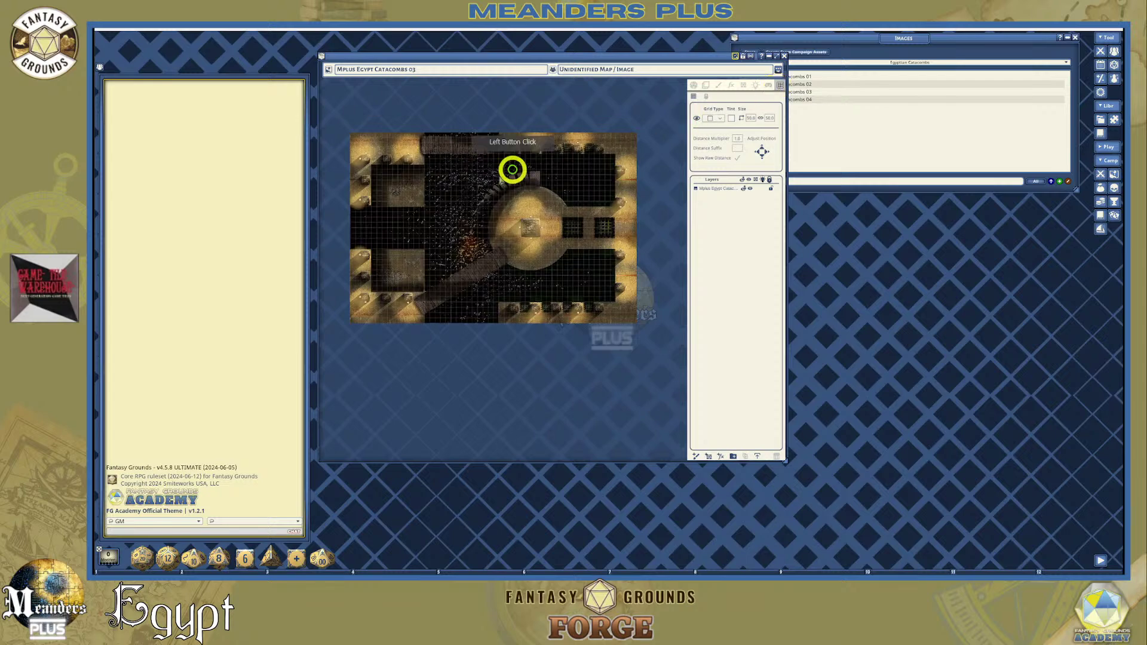
Examine how the grid squares line up with the walls, pillars and central platform of the catacombs map
{"action": "scroll", "coordinate": [374, 221], "scroll_direction": "up", "scroll_amount": 1}
{"action": "scroll", "coordinate": [384, 223], "scroll_direction": "up", "scroll_amount": 1}
{"action": "scroll", "coordinate": [518, 251], "scroll_direction": "up", "scroll_amount": 1}
{"action": "scroll", "coordinate": [606, 282], "scroll_direction": "up", "scroll_amount": 1}
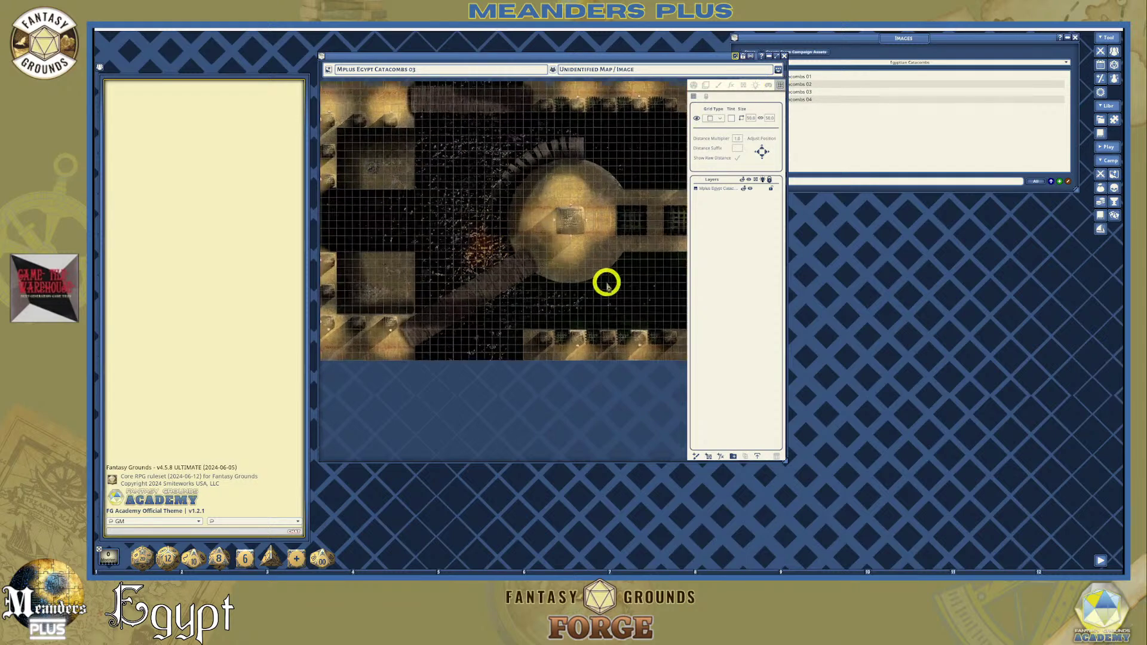
{"action": "scroll", "coordinate": [581, 349], "scroll_direction": "up", "scroll_amount": 2}
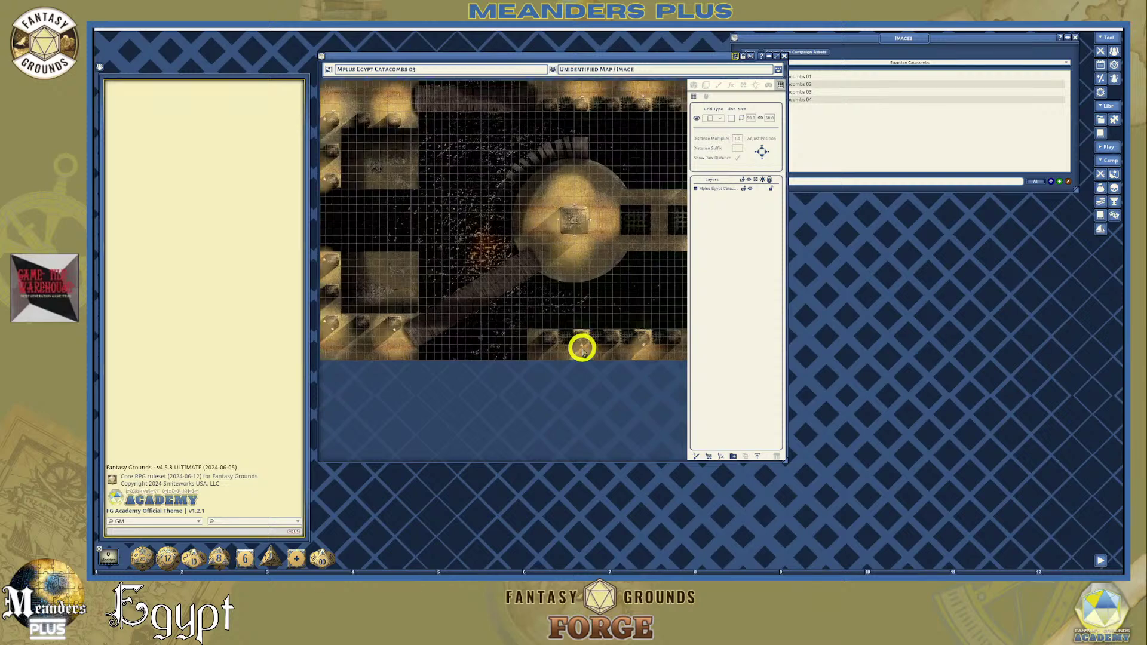
{"action": "scroll", "coordinate": [580, 340], "scroll_direction": "down", "scroll_amount": 1}
{"action": "scroll", "coordinate": [585, 320], "scroll_direction": "up", "scroll_amount": 1}
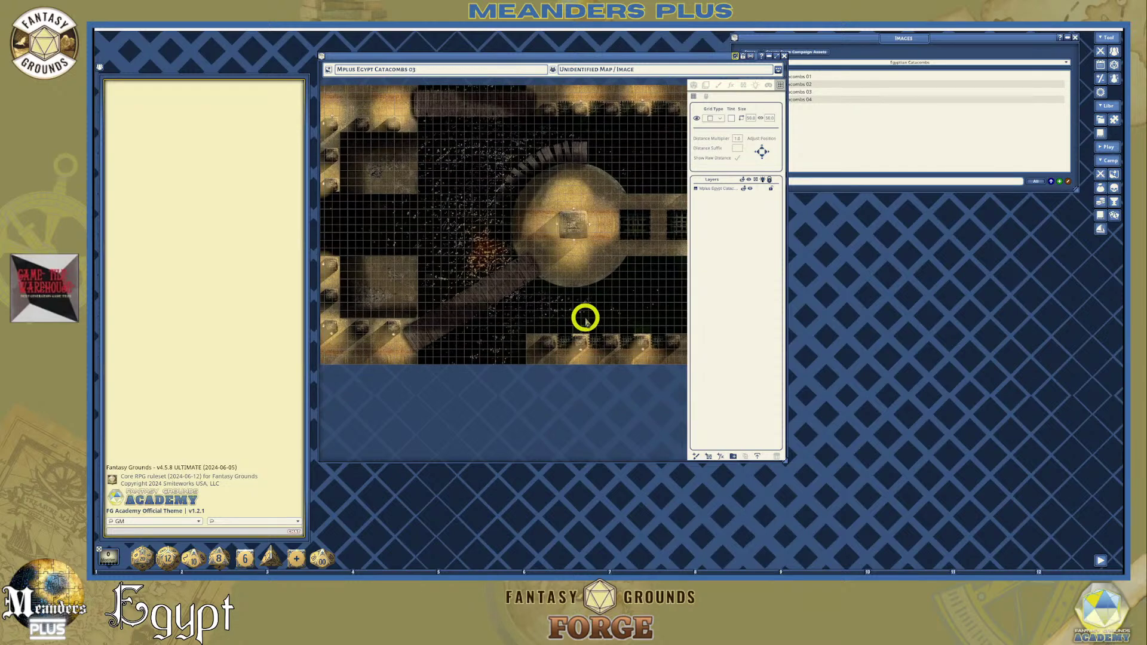
{"action": "scroll", "coordinate": [486, 251], "scroll_direction": "down", "scroll_amount": 1}
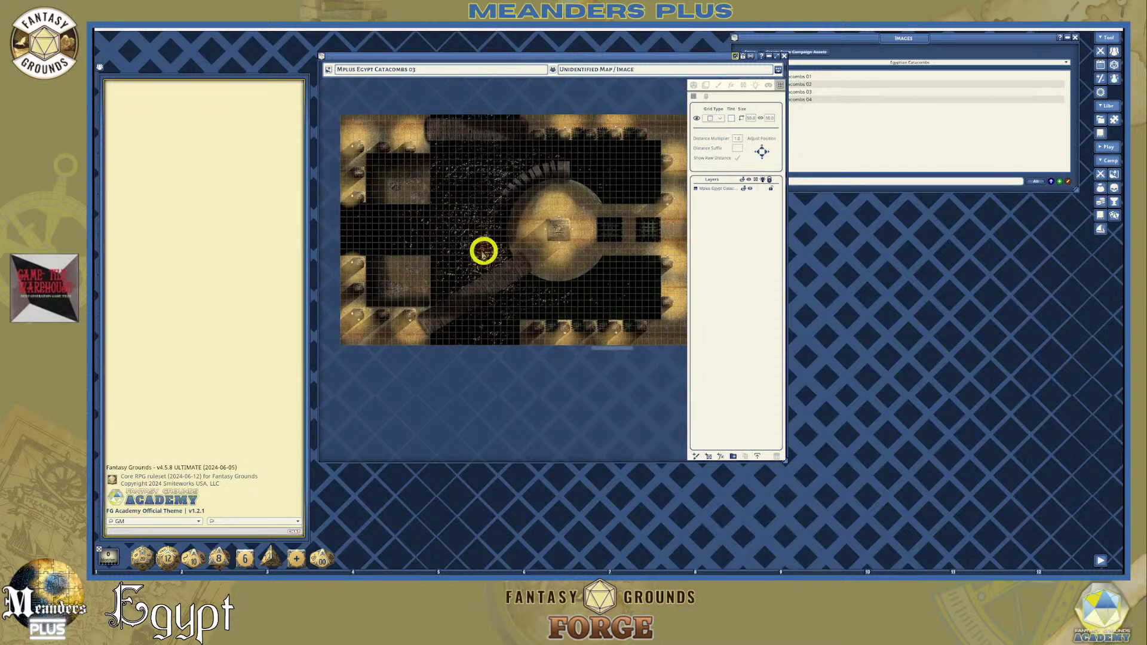
{"action": "scroll", "coordinate": [478, 251], "scroll_direction": "up", "scroll_amount": 1}
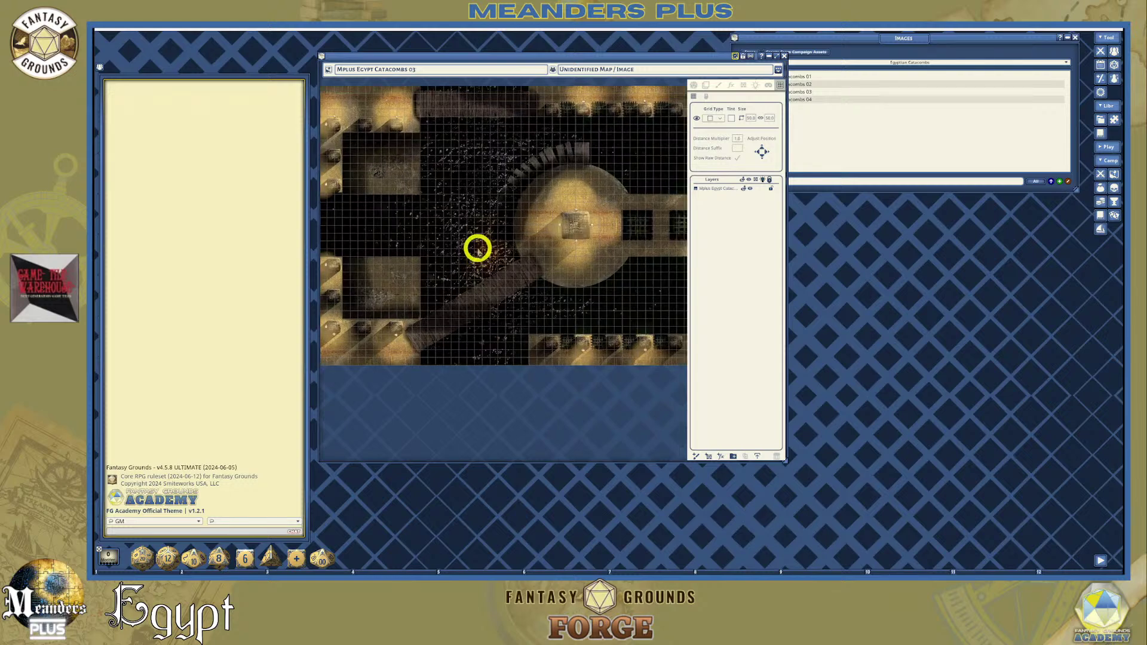
{"action": "scroll", "coordinate": [478, 250], "scroll_direction": "down", "scroll_amount": 1}
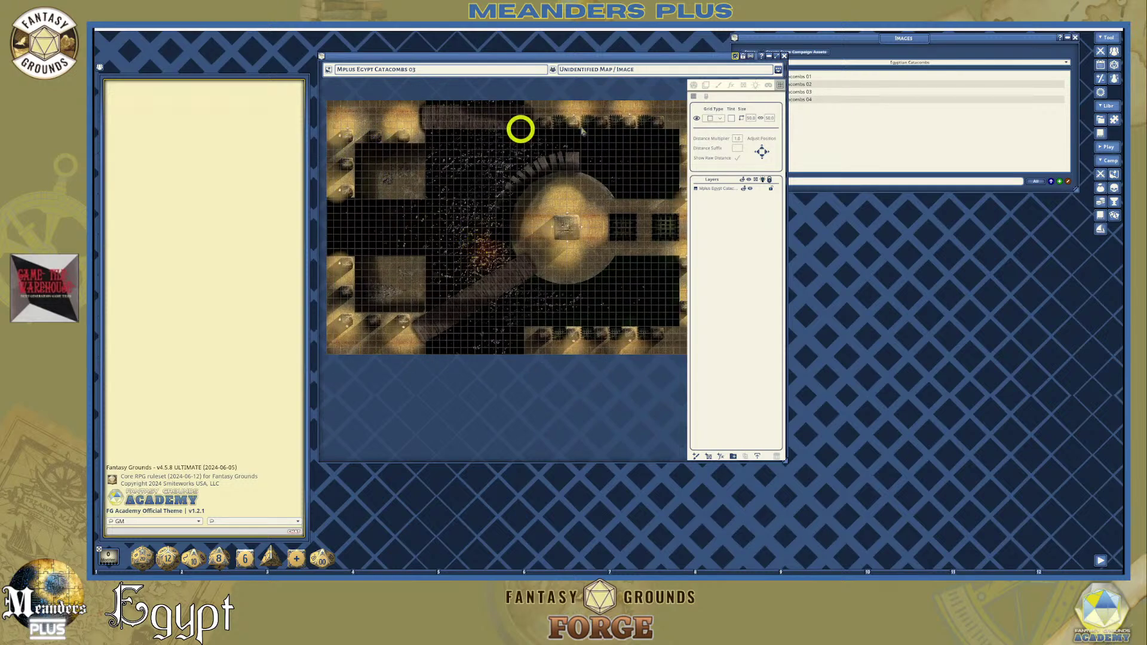
Set the grid's width and height to 75 and check the squares against the map's features
{"action": "left_click", "coordinate": [771, 119]}
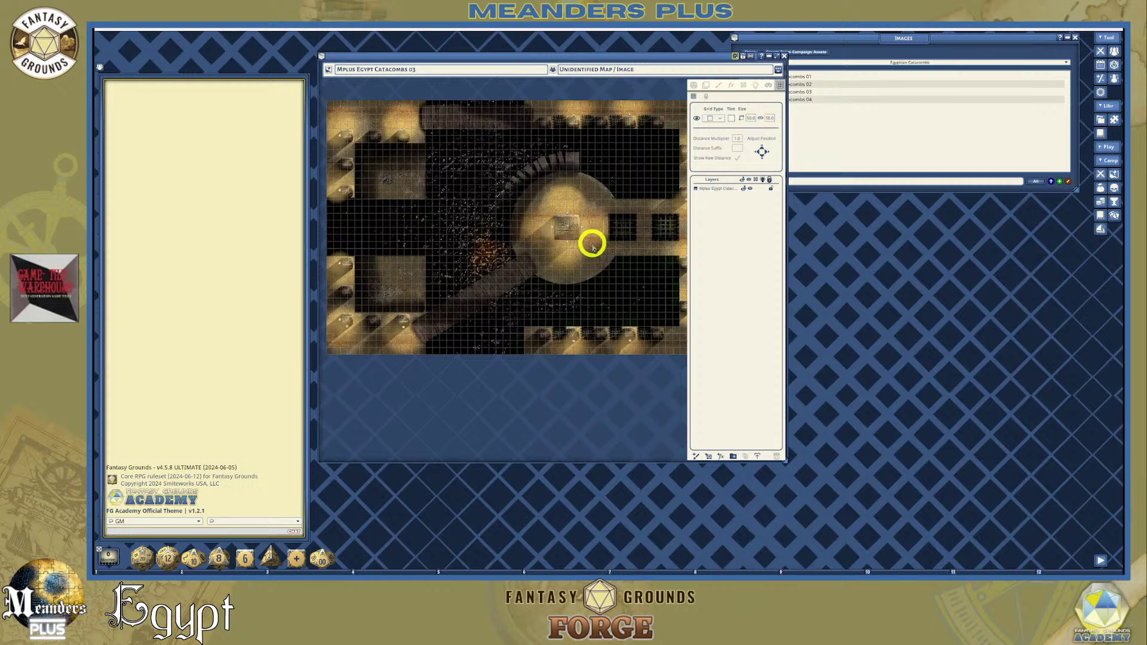
{"action": "scroll", "coordinate": [595, 242], "scroll_direction": "down", "scroll_amount": 1}
{"action": "scroll", "coordinate": [454, 273], "scroll_direction": "up", "scroll_amount": 2}
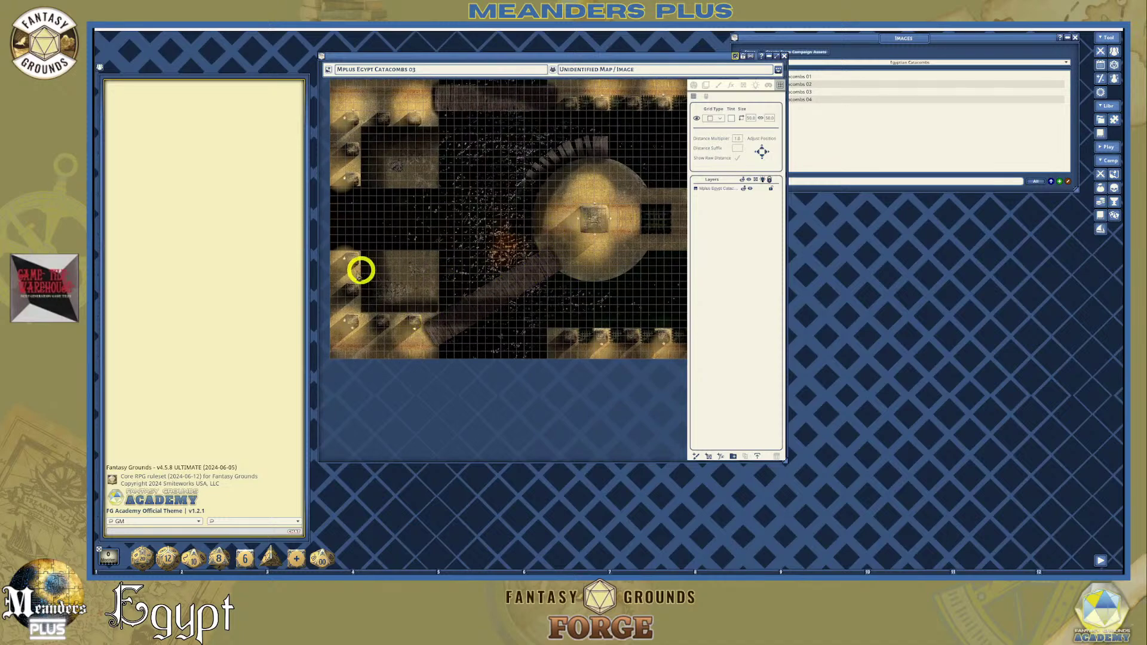
{"action": "scroll", "coordinate": [412, 276], "scroll_direction": "down", "scroll_amount": 2}
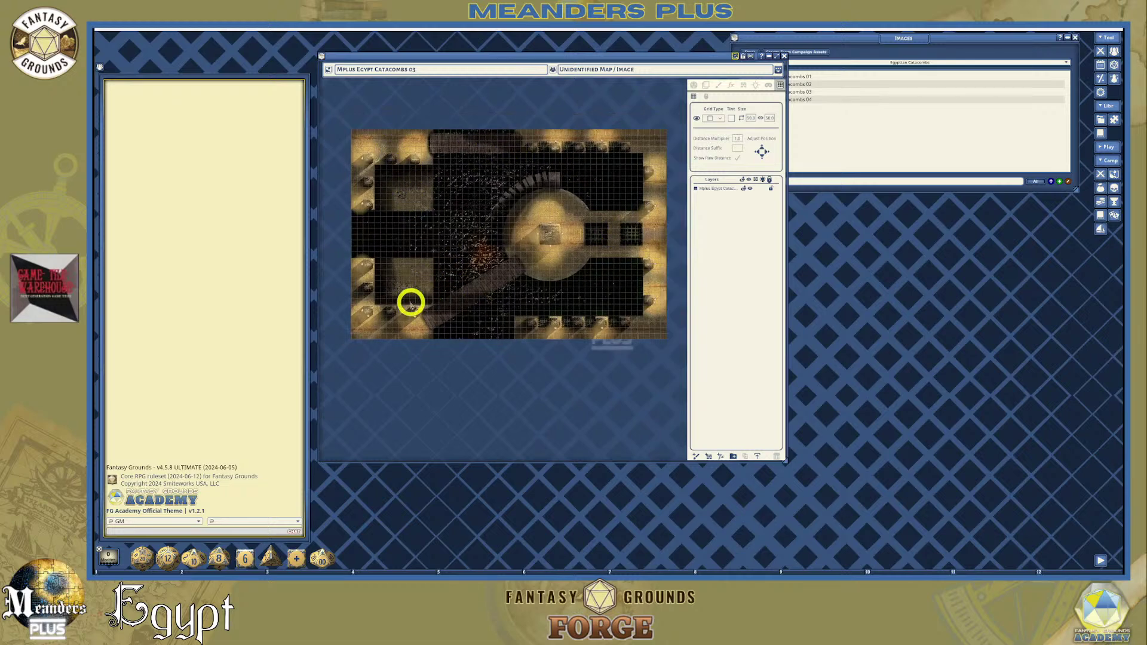
{"action": "left_click", "coordinate": [754, 121]}
{"action": "left_click", "coordinate": [772, 119]}
{"action": "scroll", "coordinate": [440, 230], "scroll_direction": "up", "scroll_amount": 3}
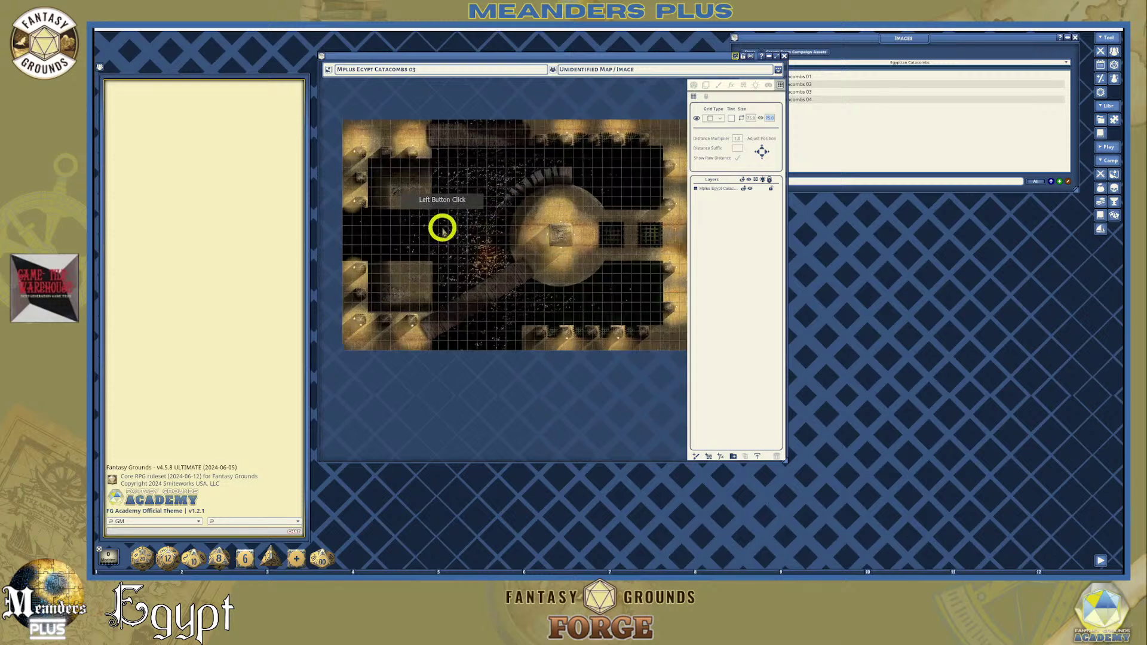
{"action": "scroll", "coordinate": [440, 233], "scroll_direction": "down", "scroll_amount": 2}
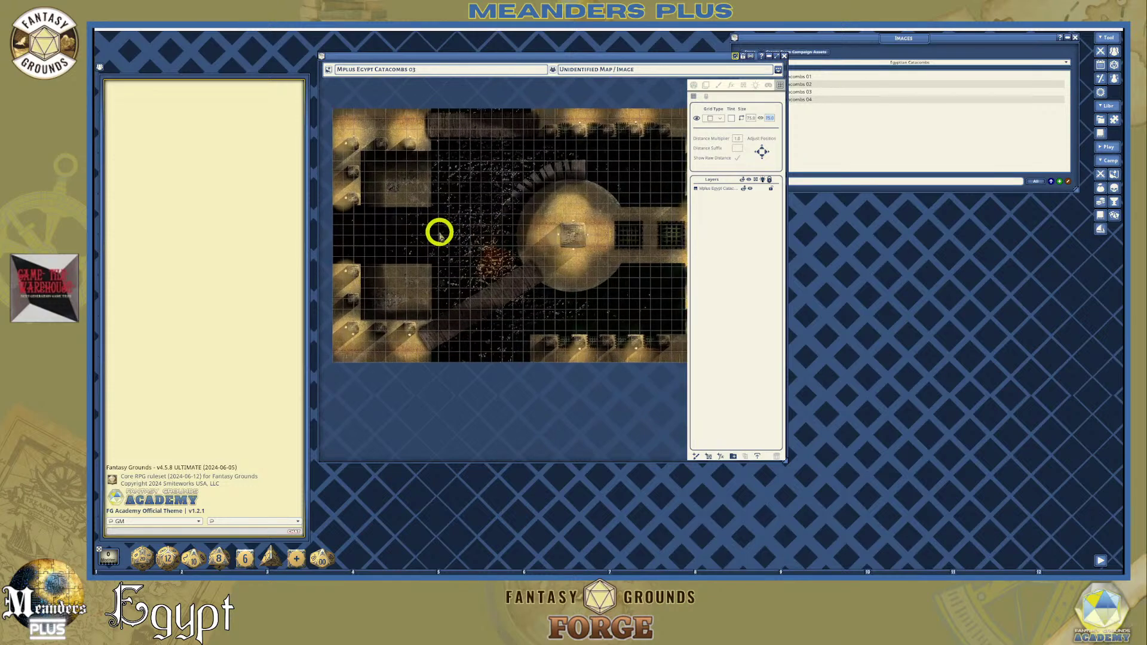
{"action": "scroll", "coordinate": [440, 233], "scroll_direction": "up", "scroll_amount": 1}
Set the grid's width and height to 100 and check the fit along the map's edge
{"action": "left_click", "coordinate": [751, 120]}
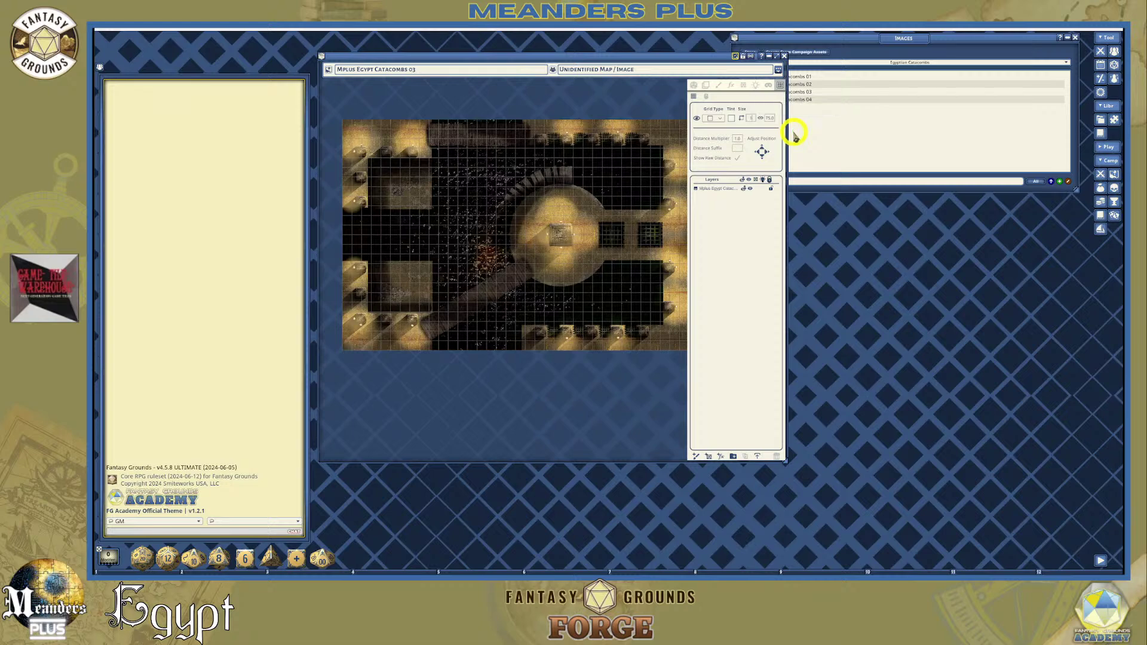
{"action": "type", "text": "100"}
{"action": "key", "text": "Tab"}
{"action": "left_click", "coordinate": [654, 224]}
{"action": "scroll", "coordinate": [459, 233], "scroll_direction": "down", "scroll_amount": 1}
{"action": "scroll", "coordinate": [639, 301], "scroll_direction": "up", "scroll_amount": 1}
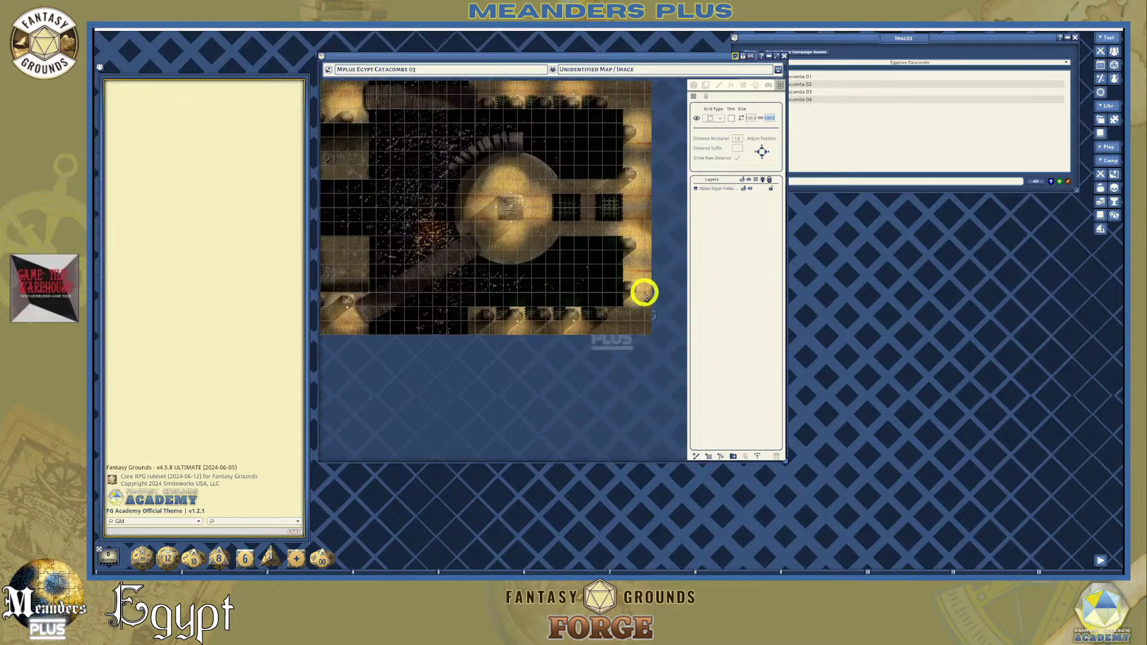
Select the map image as an editable tile and examine its extents against the grid squares
{"action": "left_click", "coordinate": [707, 87]}
{"action": "scroll", "coordinate": [406, 213], "scroll_direction": "down", "scroll_amount": 2}
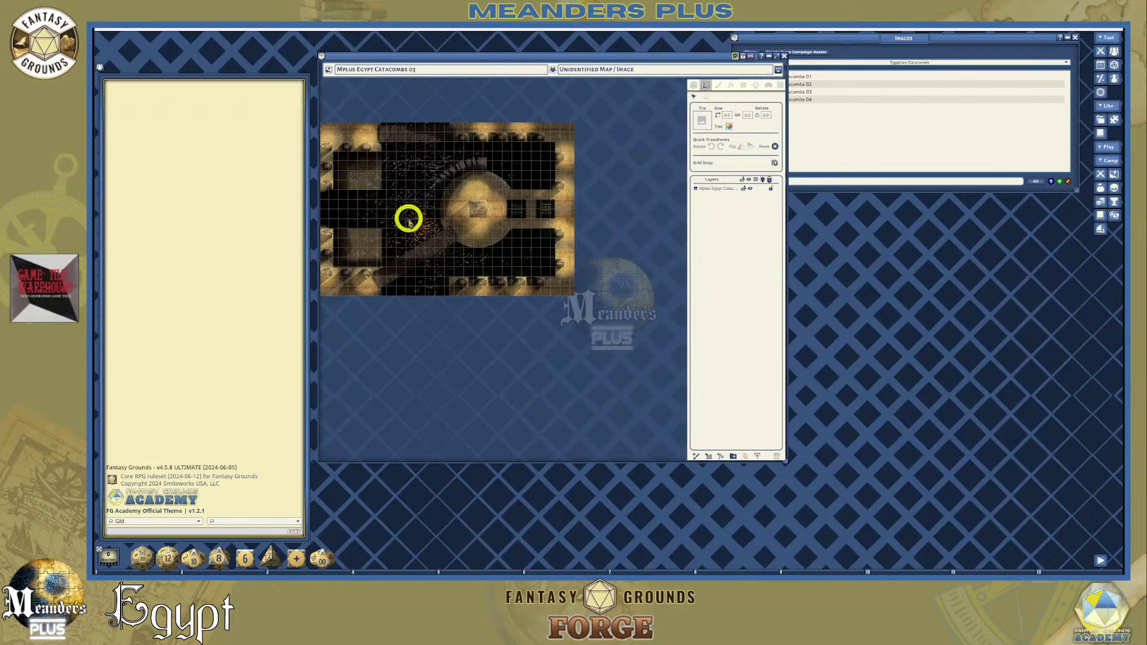
{"action": "left_click", "coordinate": [397, 204]}
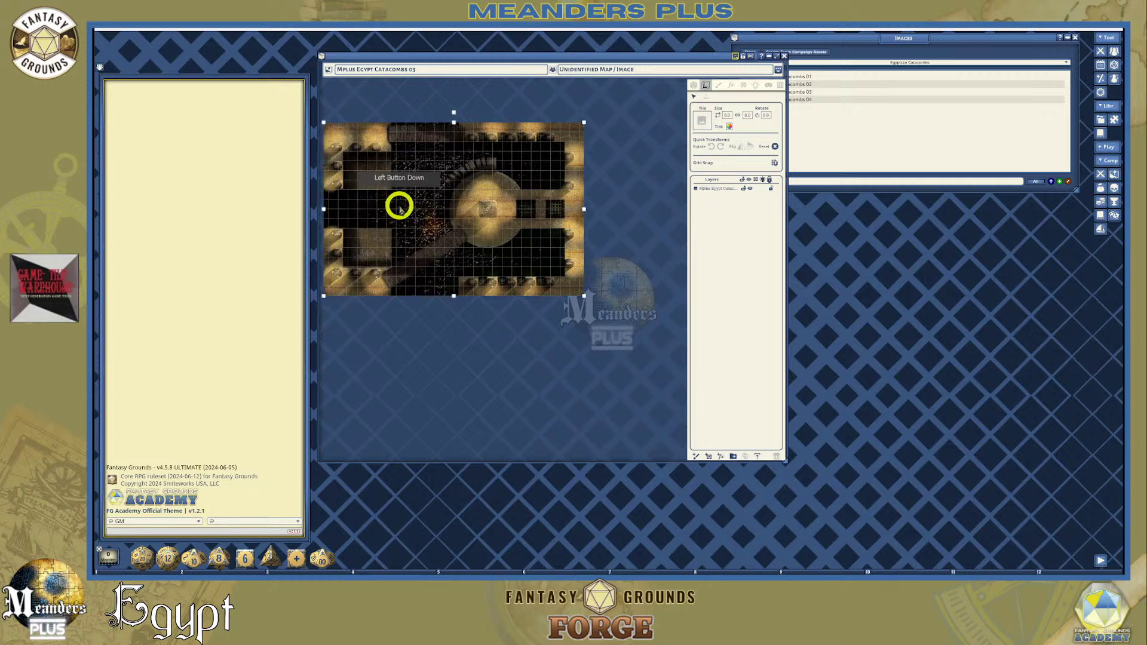
{"action": "scroll", "coordinate": [412, 266], "scroll_direction": "down", "scroll_amount": 1}
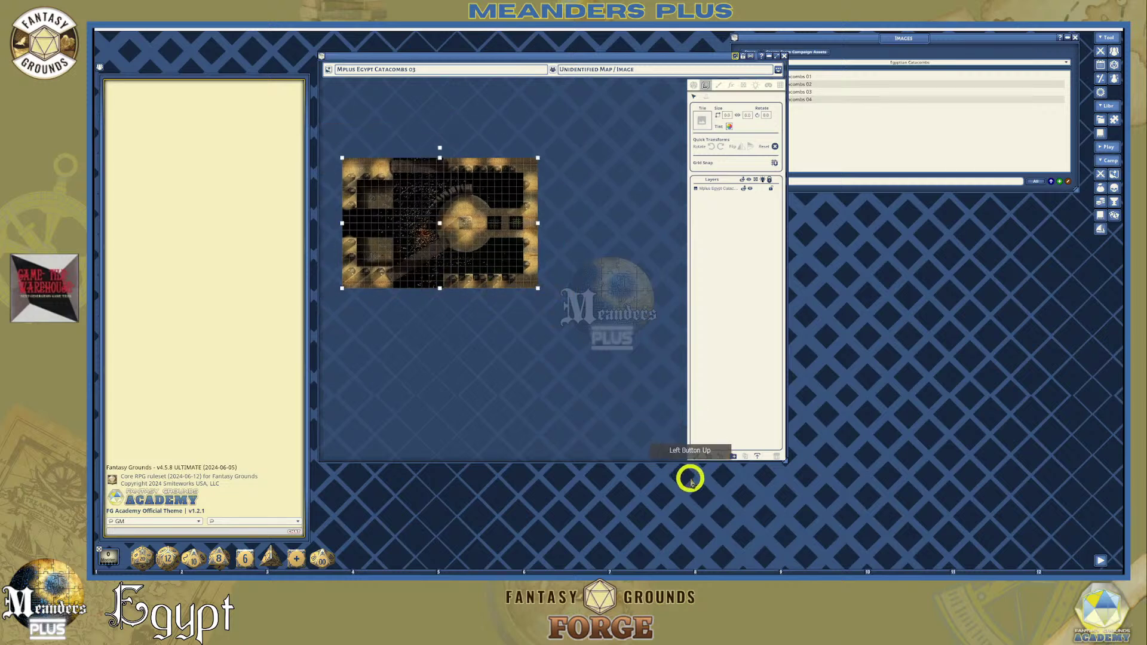
{"action": "scroll", "coordinate": [406, 290], "scroll_direction": "up", "scroll_amount": 4}
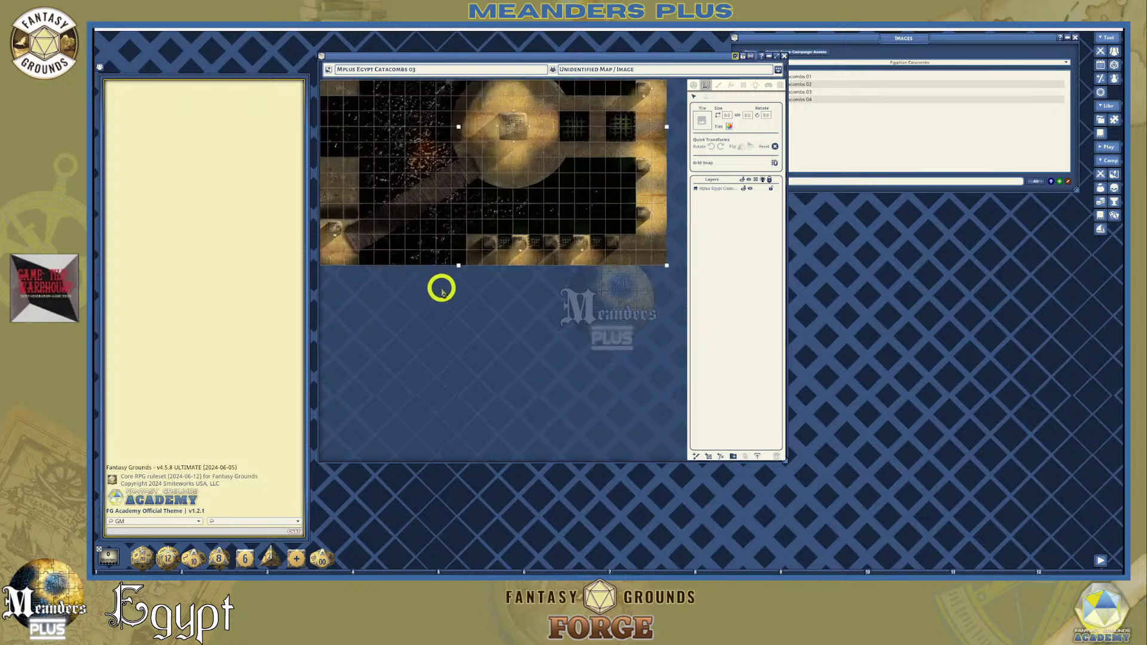
{"action": "scroll", "coordinate": [486, 269], "scroll_direction": "down", "scroll_amount": 3}
{"action": "scroll", "coordinate": [420, 210], "scroll_direction": "up", "scroll_amount": 1}
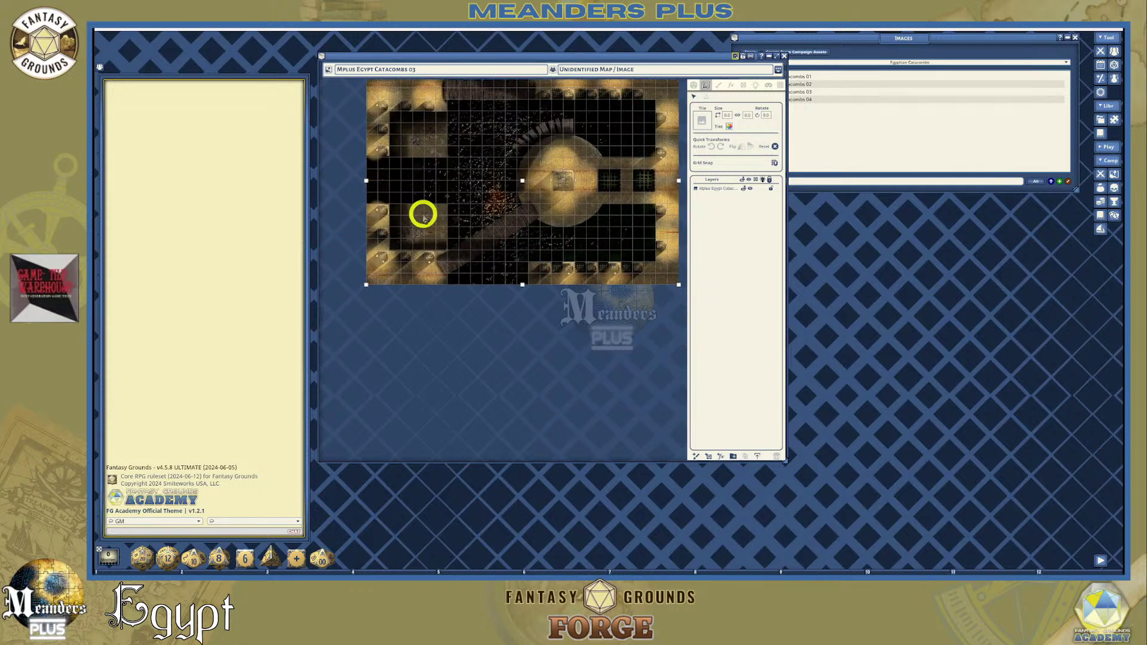
{"action": "scroll", "coordinate": [512, 219], "scroll_direction": "down", "scroll_amount": 1}
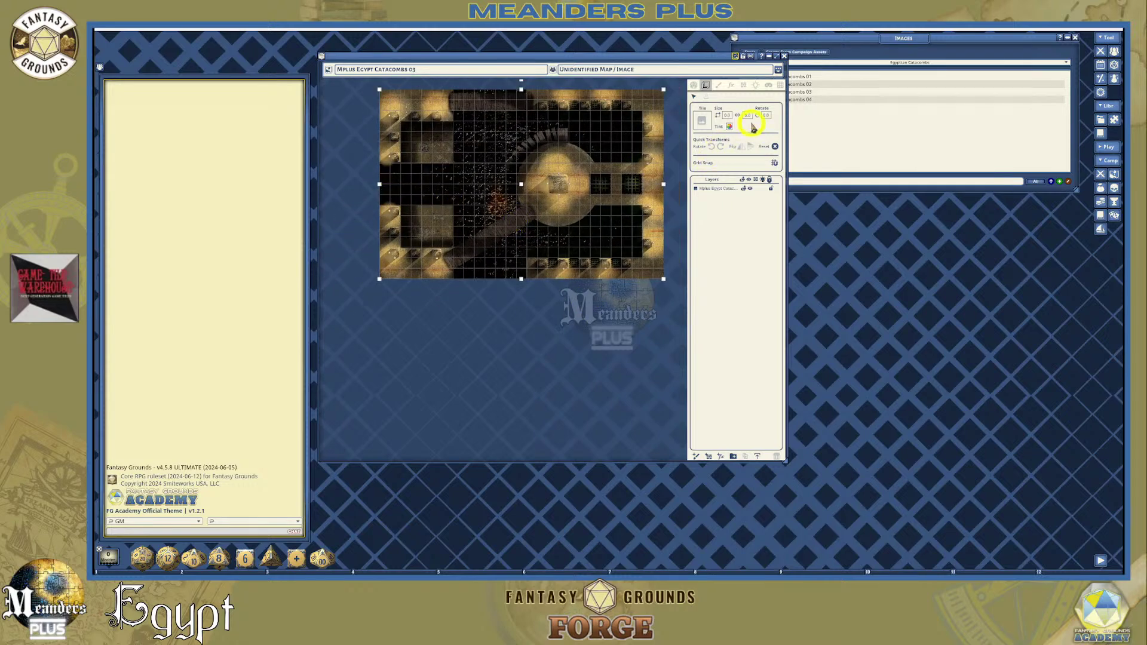
{"action": "scroll", "coordinate": [473, 246], "scroll_direction": "up", "scroll_amount": 1}
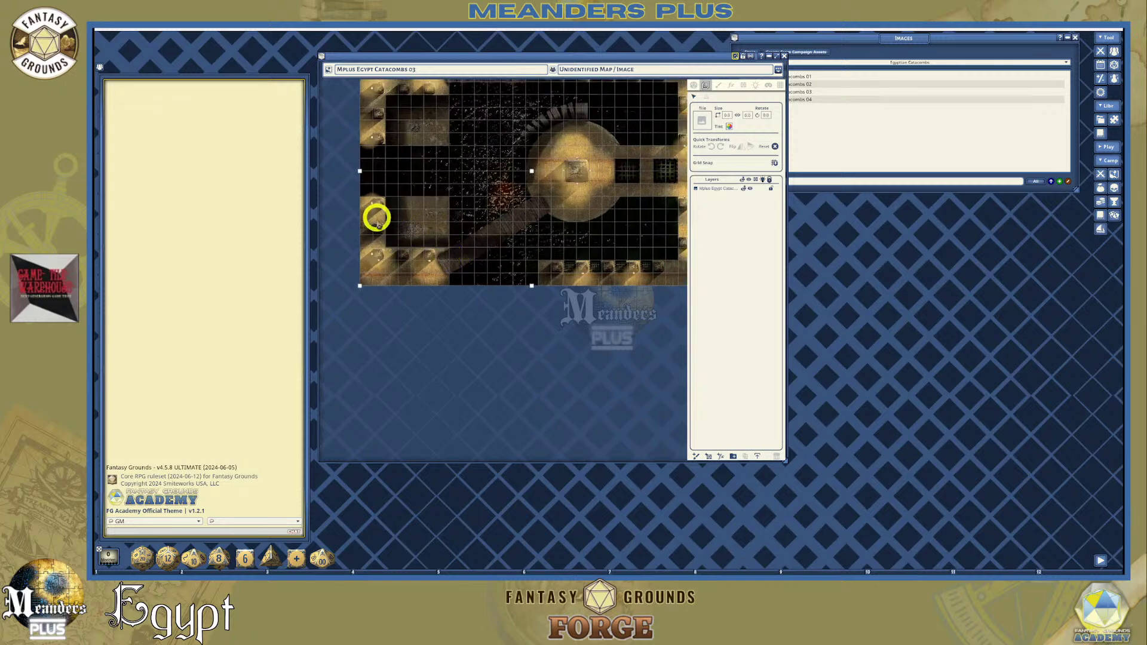
{"action": "scroll", "coordinate": [497, 208], "scroll_direction": "down", "scroll_amount": 1}
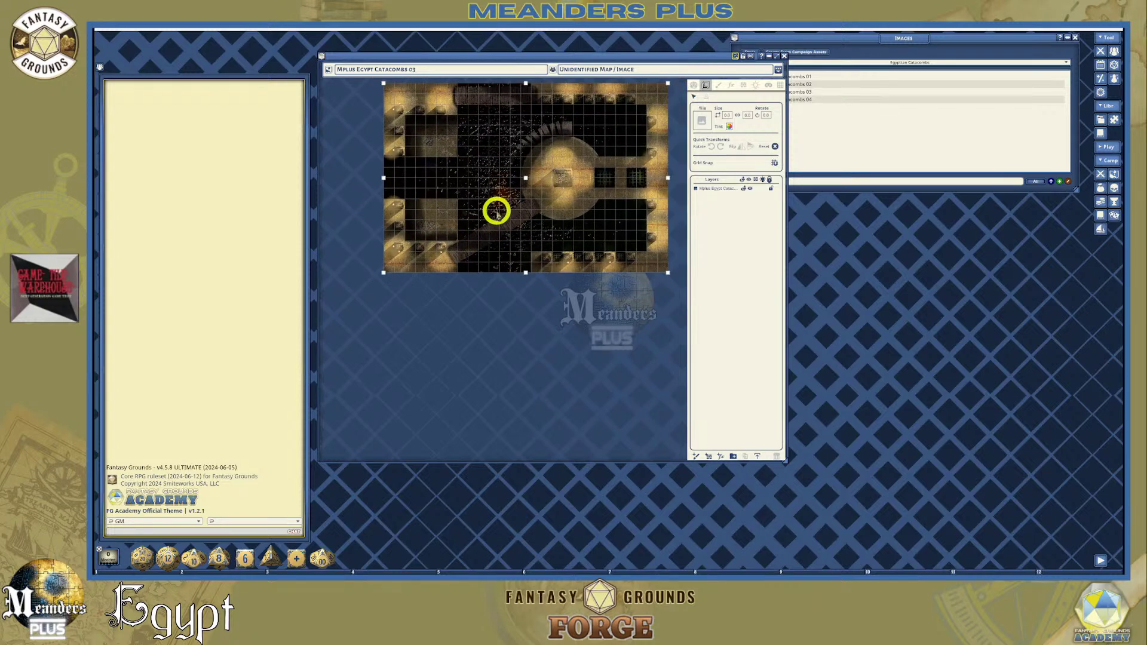
{"action": "left_click", "coordinate": [538, 197]}
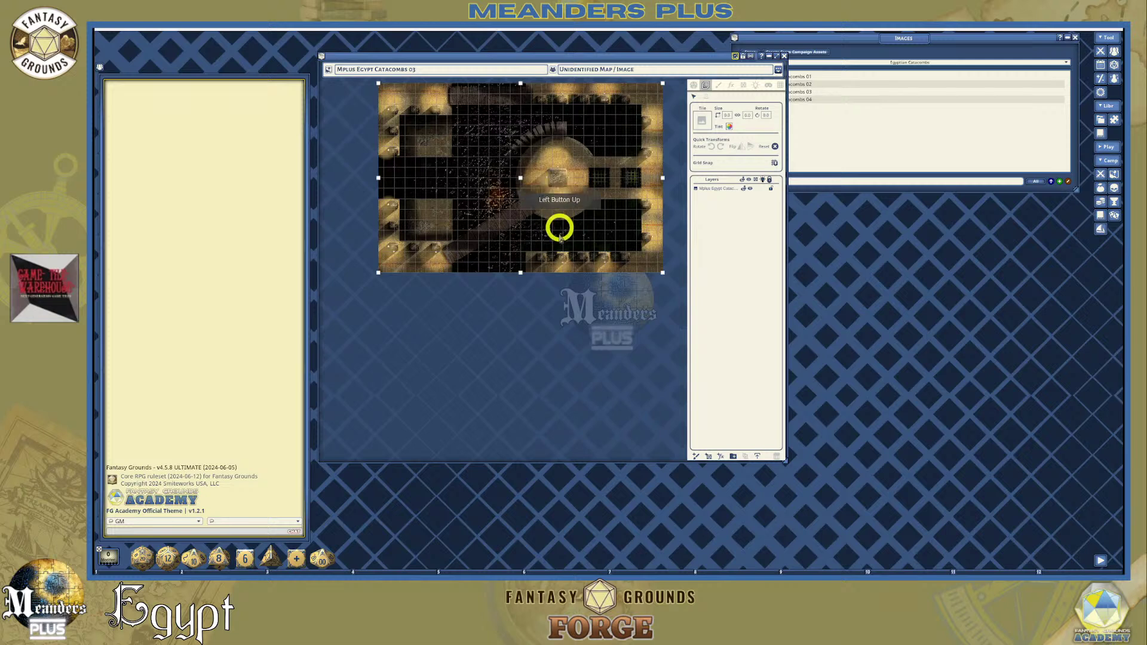
{"action": "scroll", "coordinate": [528, 249], "scroll_direction": "down", "scroll_amount": 1}
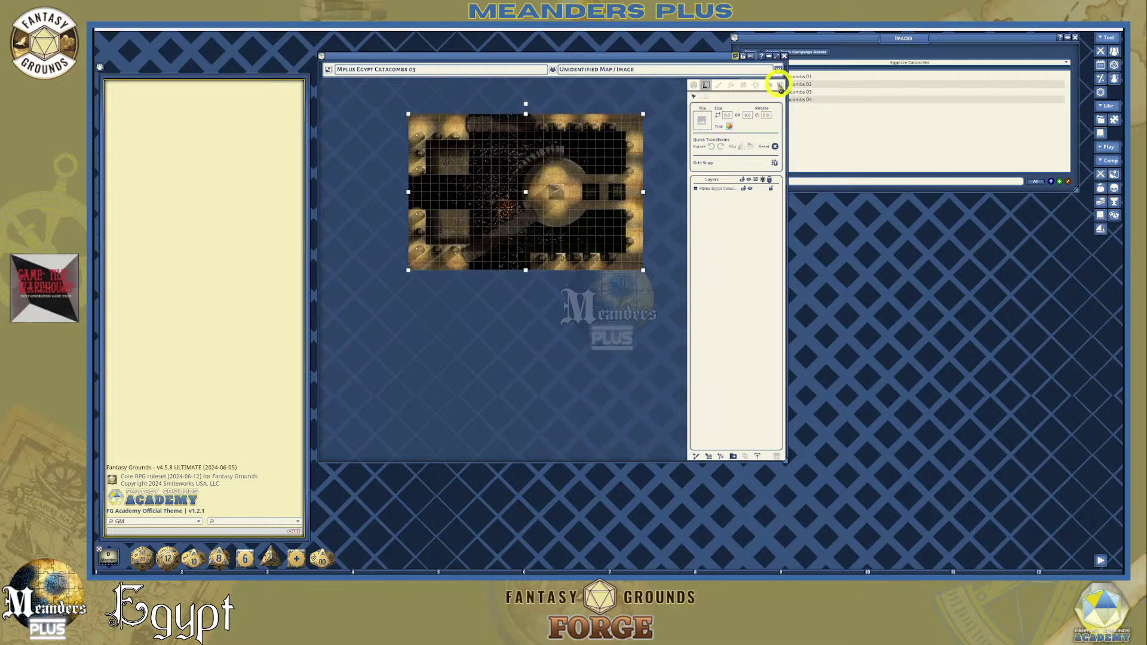
Return to the grid settings, set the grid's width and height to 75, and check the squares against the map
{"action": "left_click", "coordinate": [780, 86]}
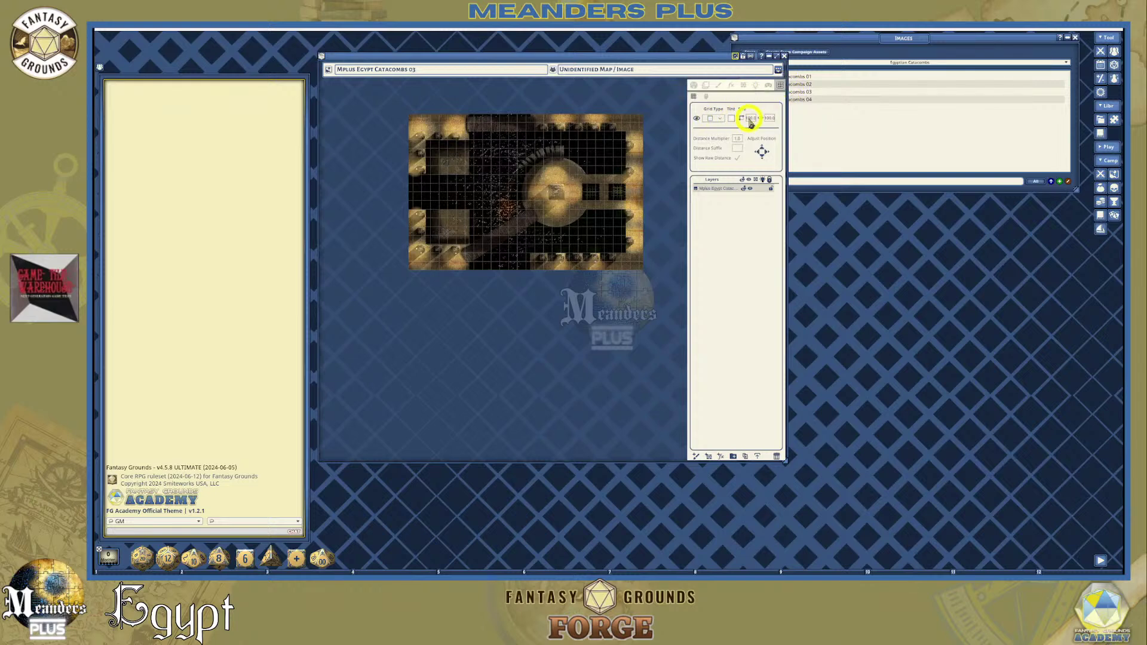
{"action": "left_click", "coordinate": [796, 144]}
{"action": "type", "text": "7"}
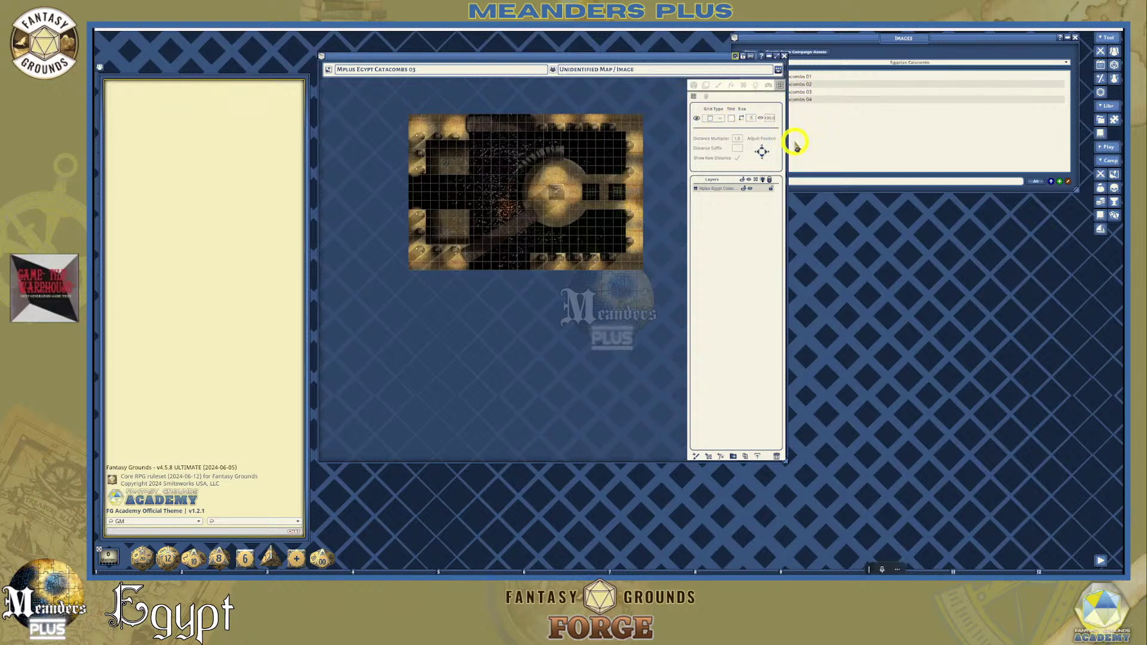
{"action": "type", "text": "5"}
{"action": "left_click", "coordinate": [771, 120]}
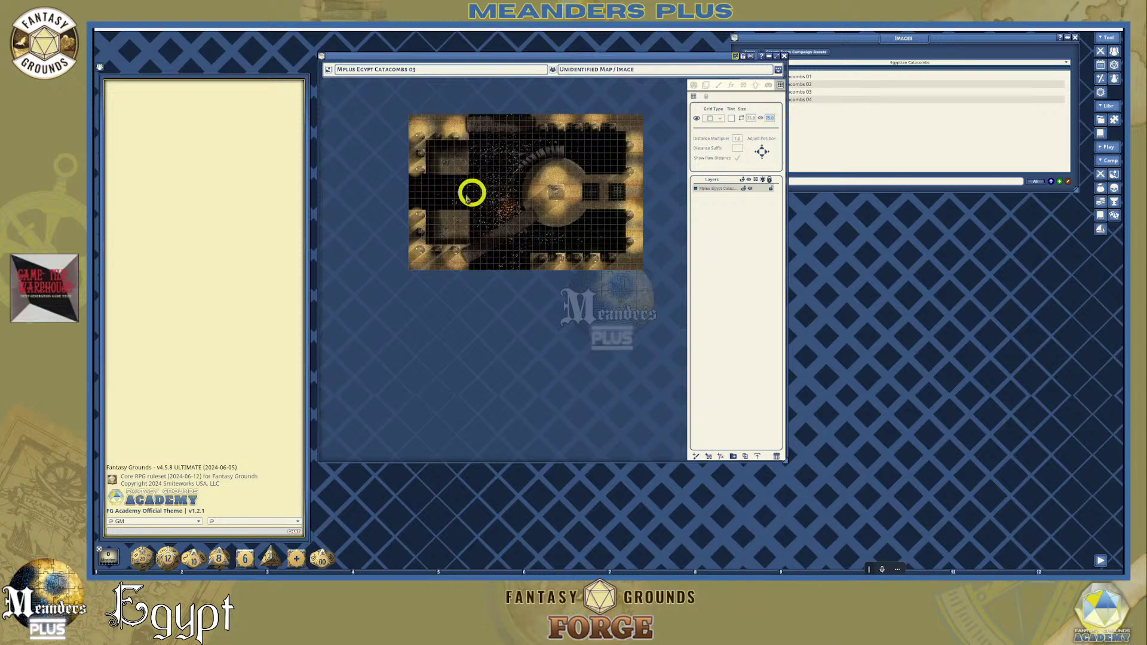
{"action": "scroll", "coordinate": [467, 213], "scroll_direction": "up", "scroll_amount": 1}
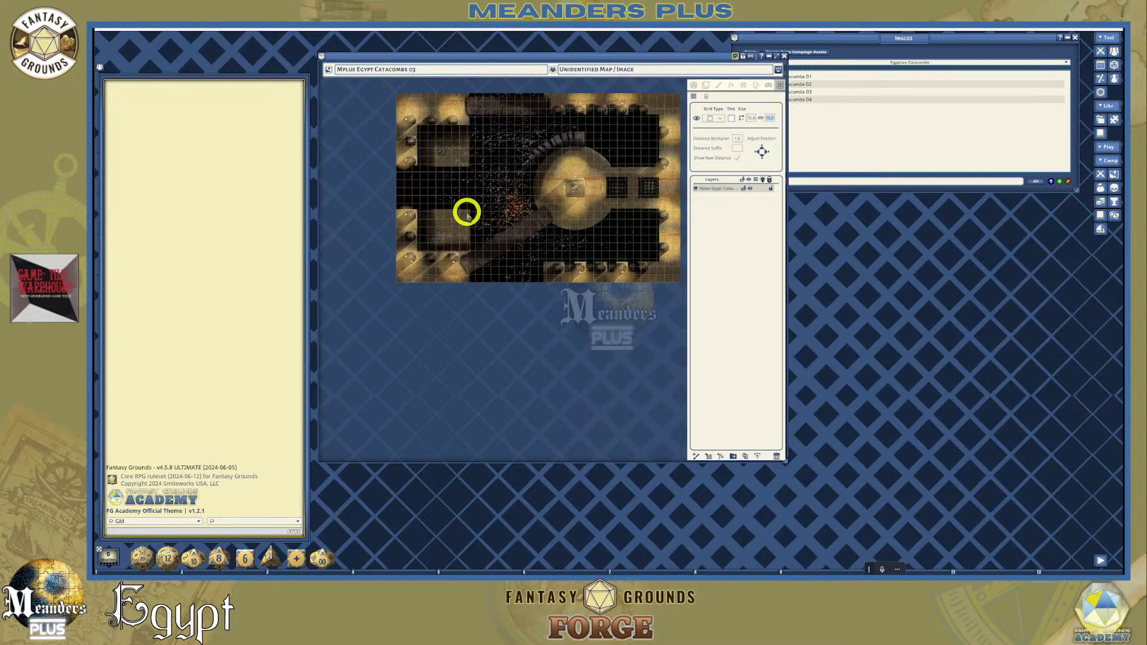
{"action": "scroll", "coordinate": [468, 213], "scroll_direction": "up", "scroll_amount": 1}
{"action": "scroll", "coordinate": [467, 213], "scroll_direction": "up", "scroll_amount": 1}
{"action": "scroll", "coordinate": [467, 212], "scroll_direction": "down", "scroll_amount": 1}
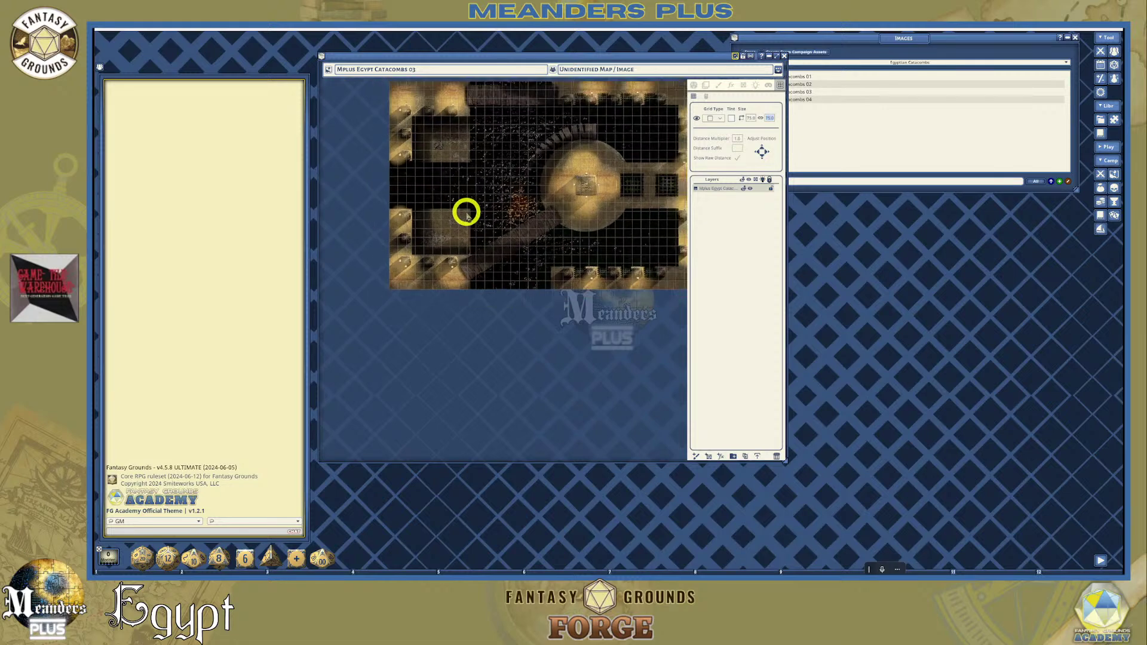
{"action": "scroll", "coordinate": [466, 213], "scroll_direction": "down", "scroll_amount": 1}
{"action": "scroll", "coordinate": [419, 164], "scroll_direction": "down", "scroll_amount": 1}
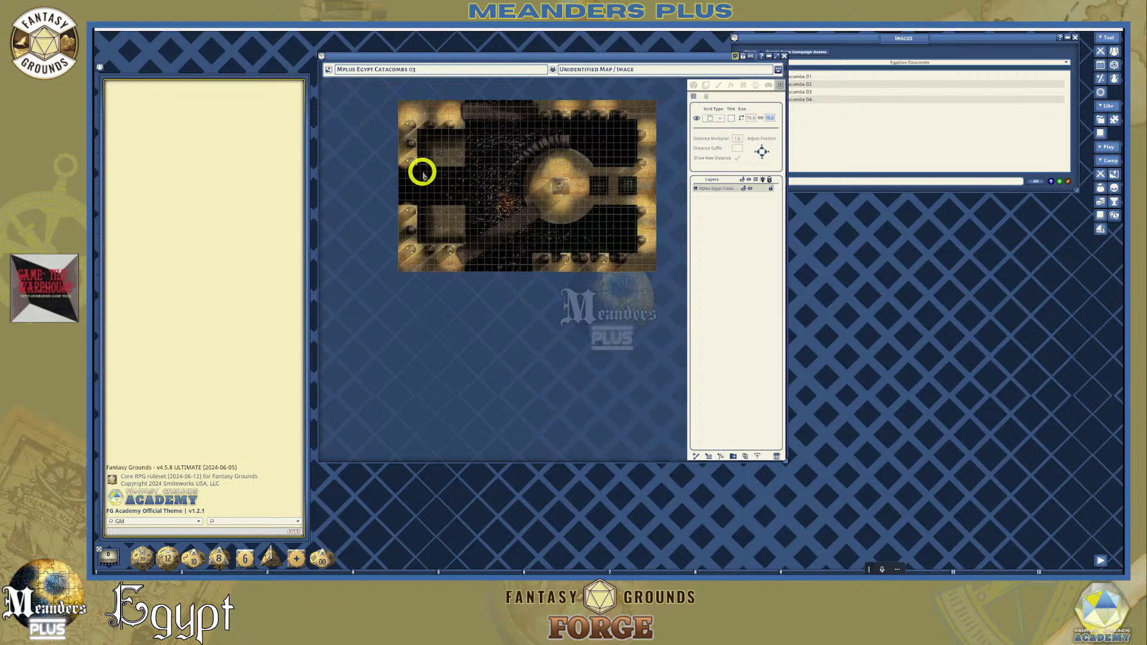
Tint the grid a semi-transparent pale yellow and check how clearly its lines read over the map
{"action": "scroll", "coordinate": [444, 166], "scroll_direction": "up", "scroll_amount": 1}
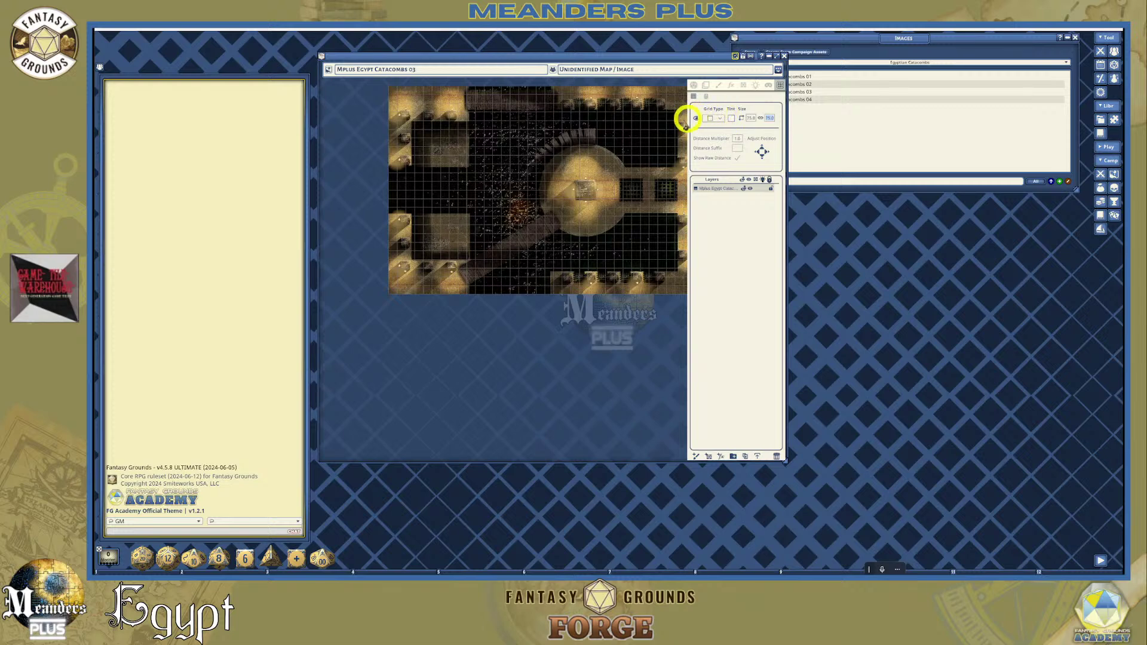
{"action": "left_click", "coordinate": [733, 119]}
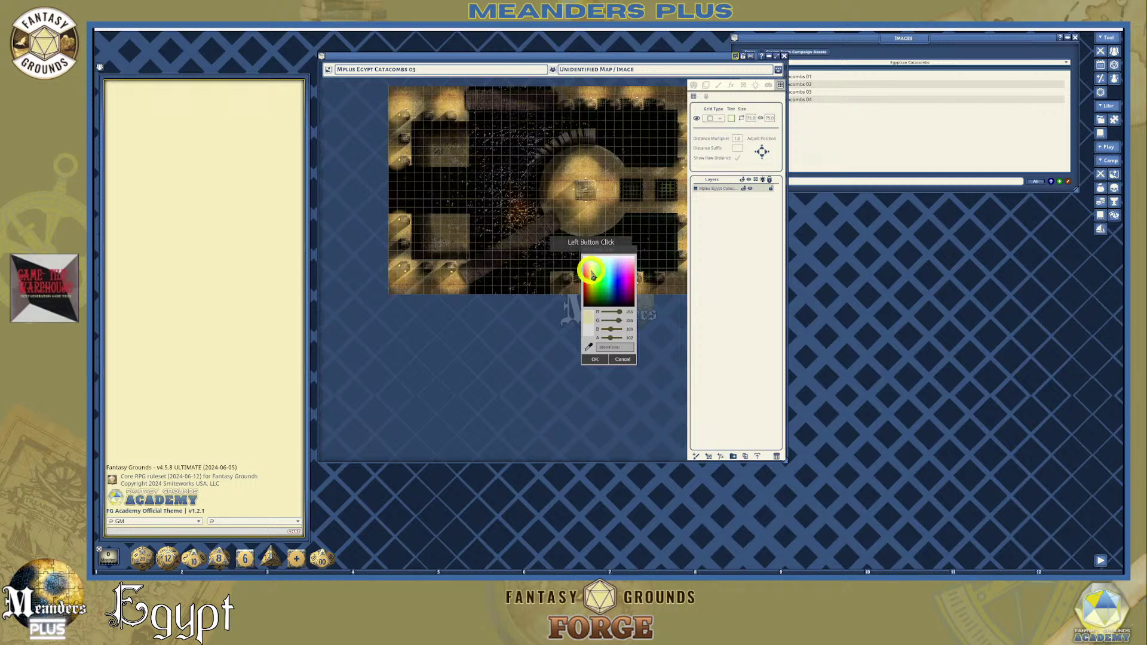
{"action": "left_click_drag", "start_coordinate": [609, 338], "coordinate": [609, 338]}
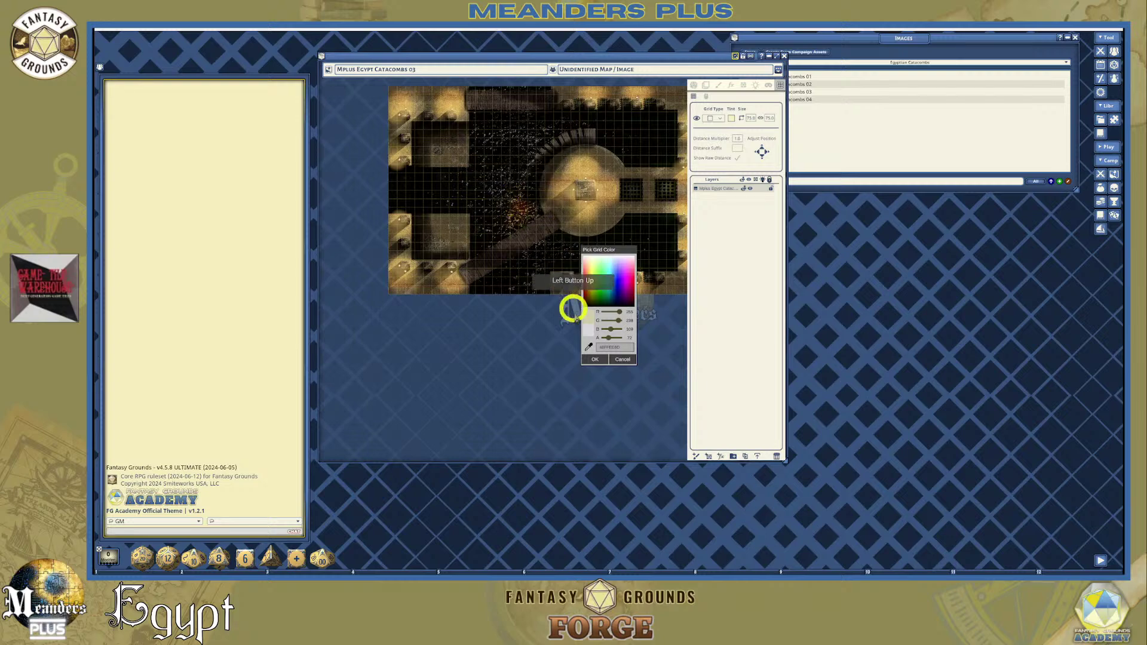
{"action": "left_click", "coordinate": [595, 359]}
{"action": "scroll", "coordinate": [562, 206], "scroll_direction": "up", "scroll_amount": 5}
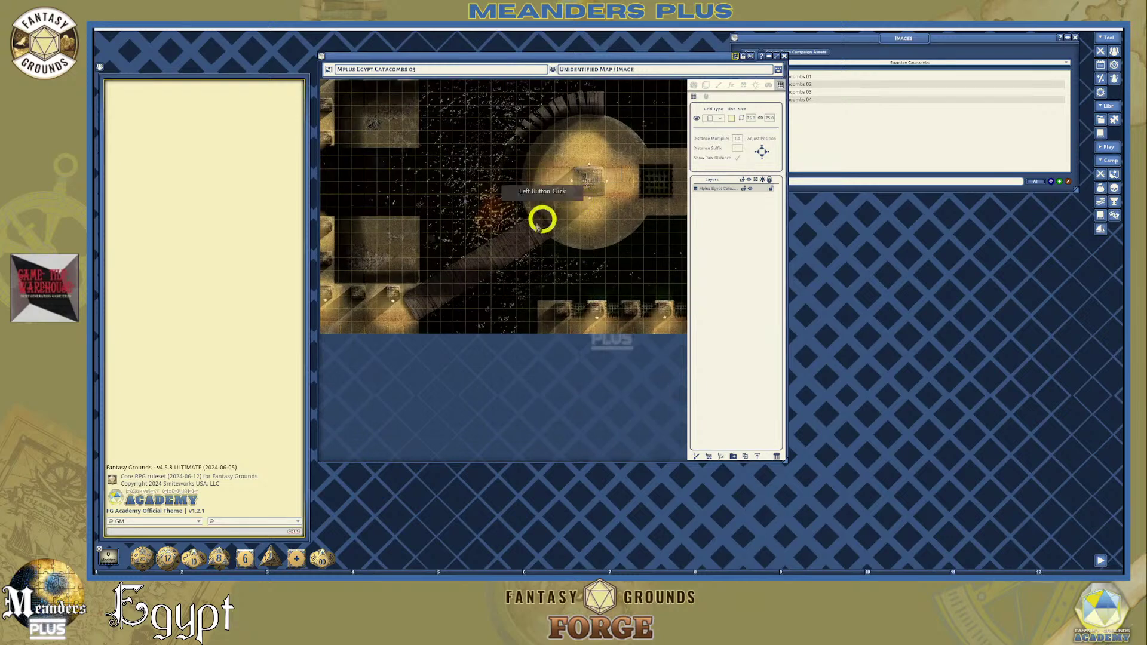
{"action": "scroll", "coordinate": [569, 190], "scroll_direction": "down", "scroll_amount": 6}
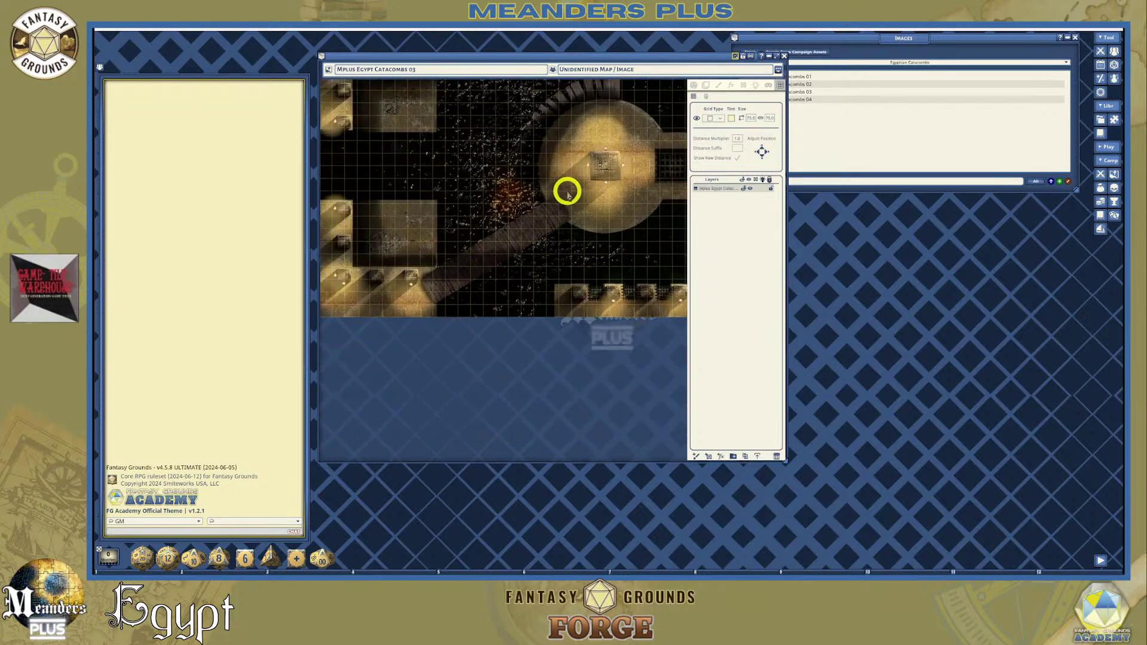
{"action": "scroll", "coordinate": [557, 193], "scroll_direction": "up", "scroll_amount": 1}
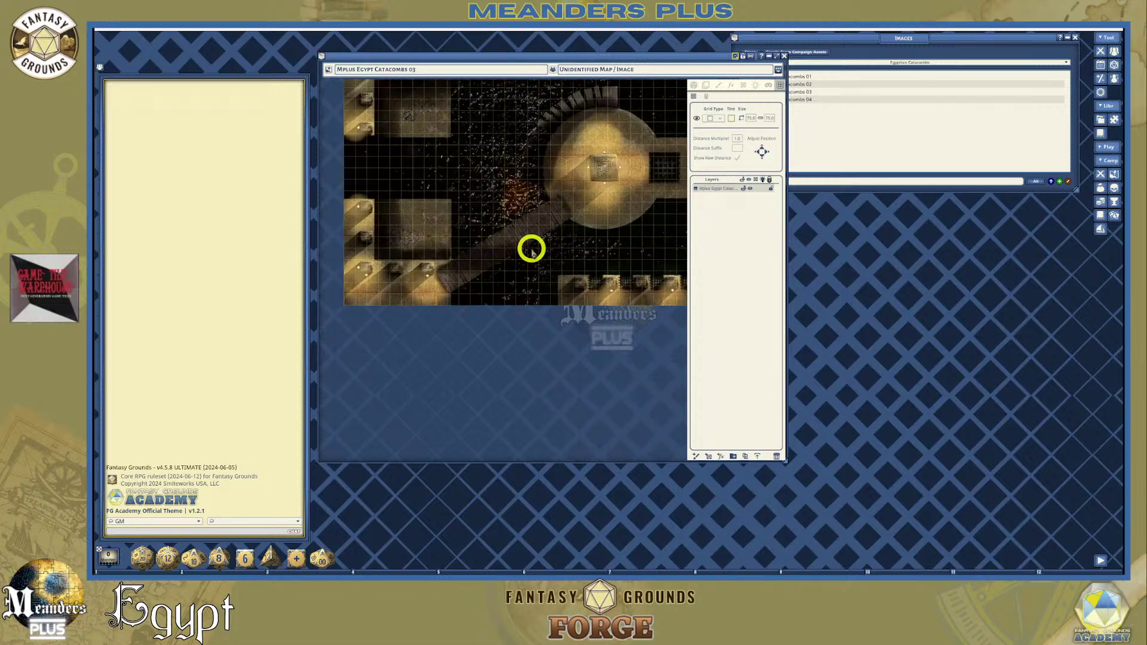
{"action": "scroll", "coordinate": [523, 252], "scroll_direction": "up", "scroll_amount": 2}
{"action": "scroll", "coordinate": [523, 252], "scroll_direction": "down", "scroll_amount": 2}
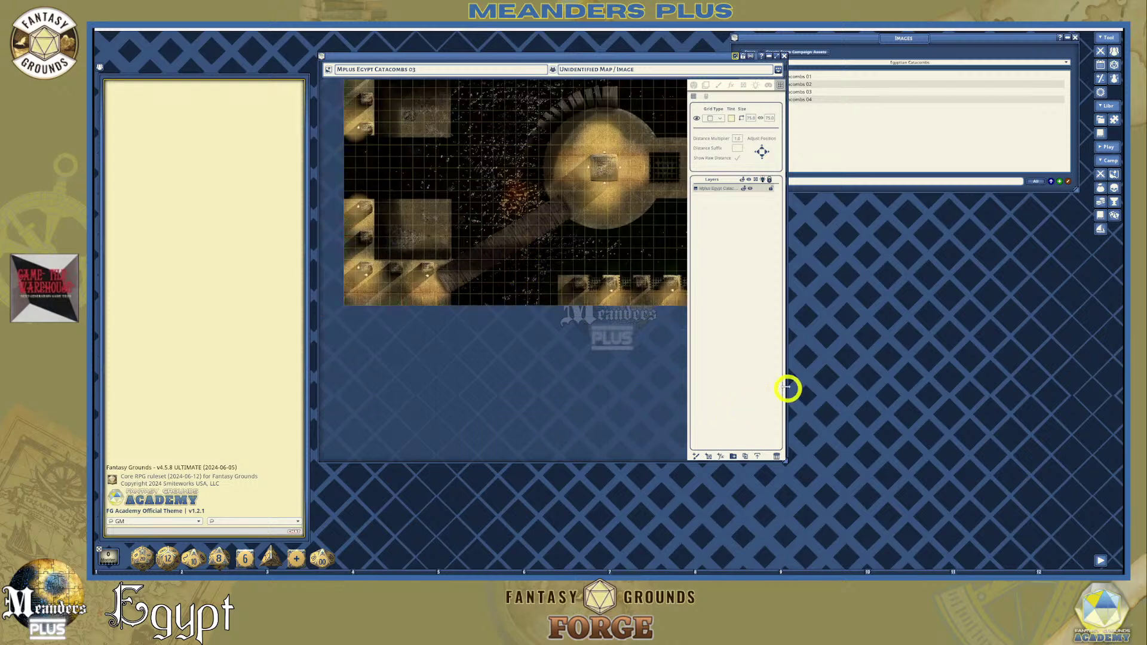
Widen the map window and reduce its height to suit the map's landscape shape
{"action": "left_click_drag", "start_coordinate": [789, 272], "coordinate": [957, 286]}
{"action": "left_click_drag", "start_coordinate": [724, 451], "coordinate": [745, 382]}
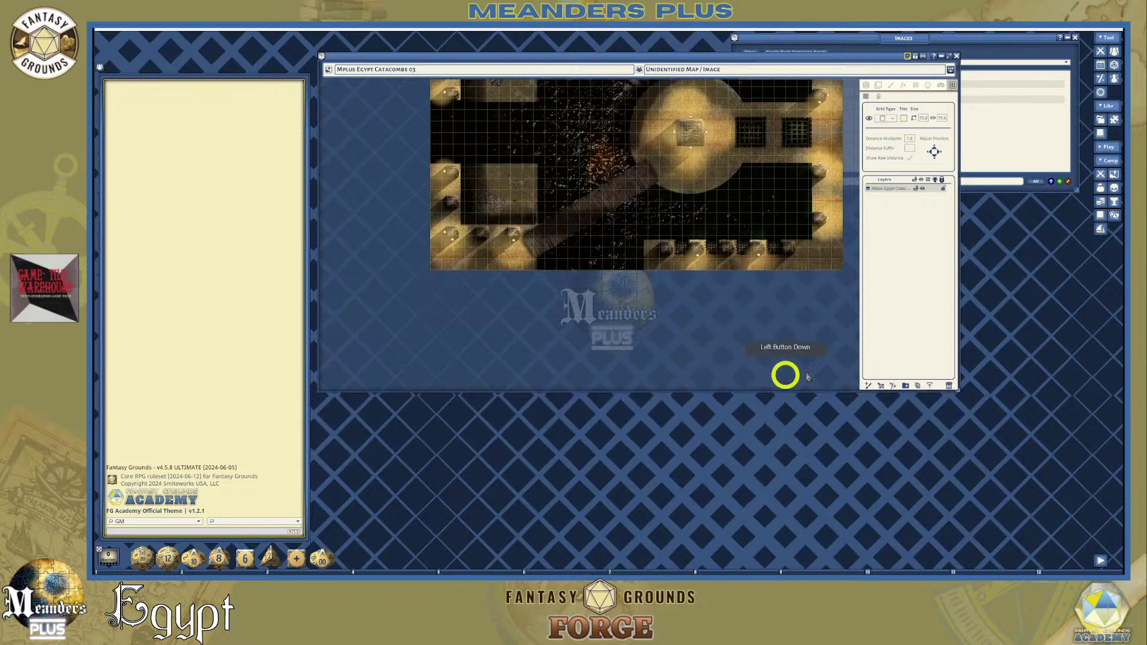
{"action": "scroll", "coordinate": [832, 308], "scroll_direction": "up", "scroll_amount": 5}
{"action": "scroll", "coordinate": [786, 292], "scroll_direction": "down", "scroll_amount": 7}
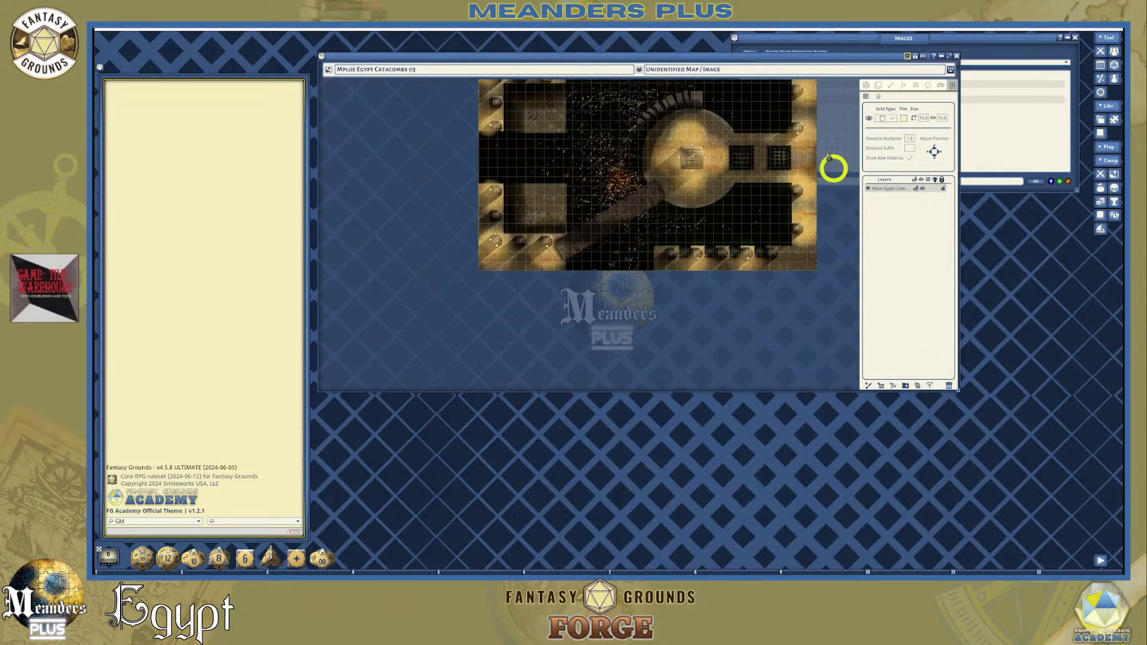
Zoom the map to fit its window and move the window down, clear of the Images list
{"action": "right_click", "coordinate": [766, 302]}
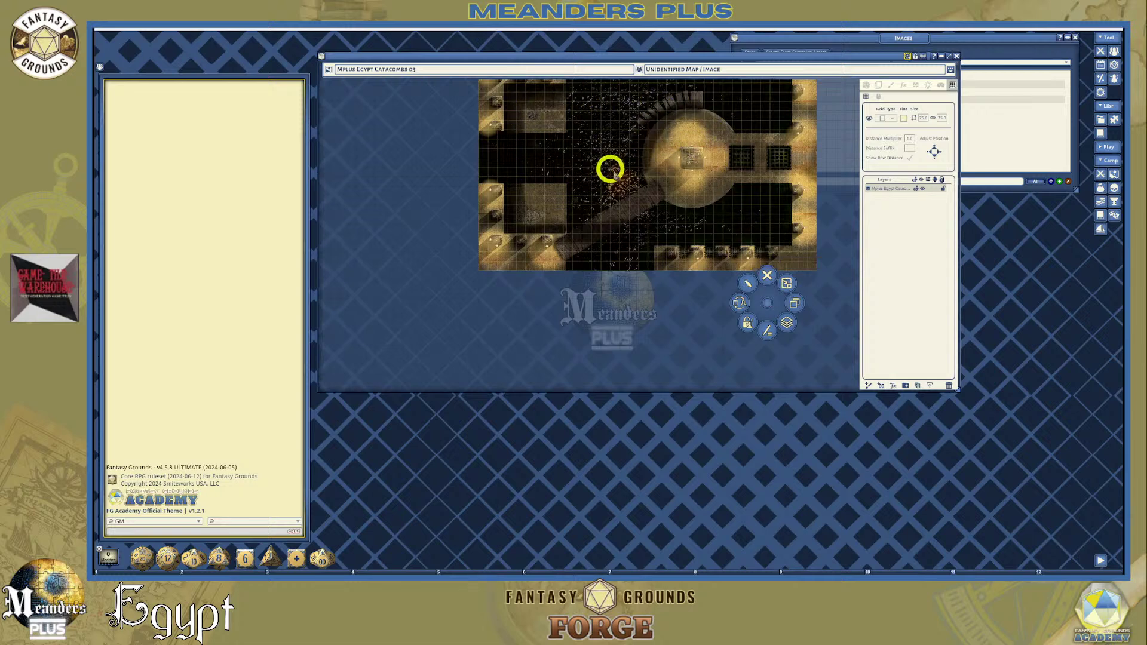
{"action": "left_click", "coordinate": [794, 304]}
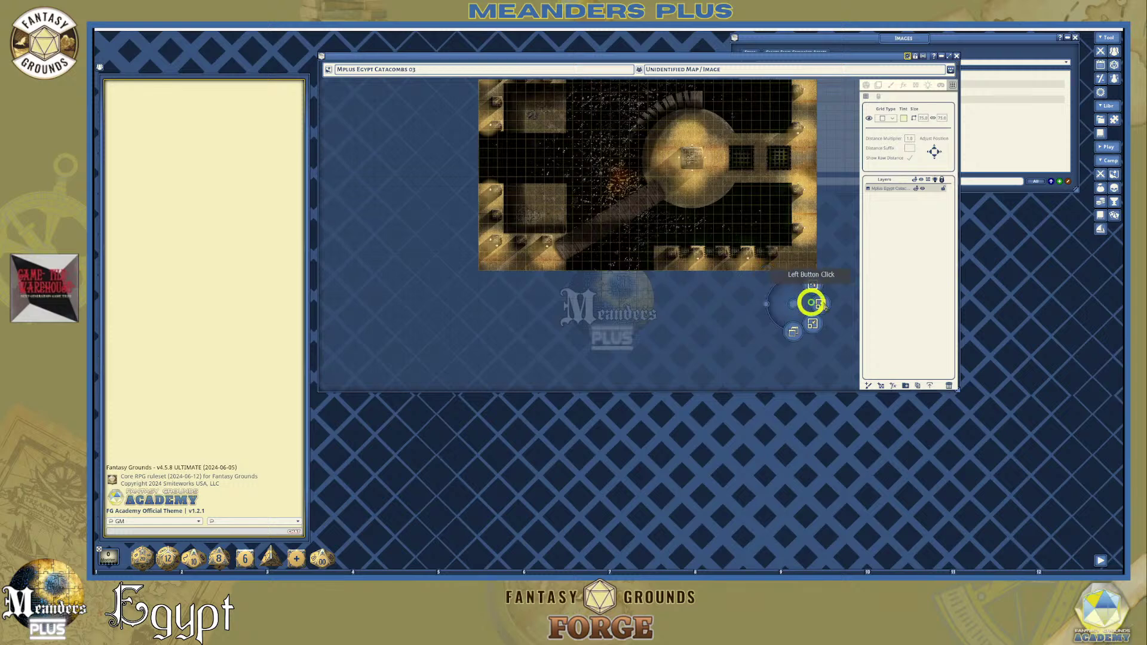
{"action": "left_click", "coordinate": [821, 307]}
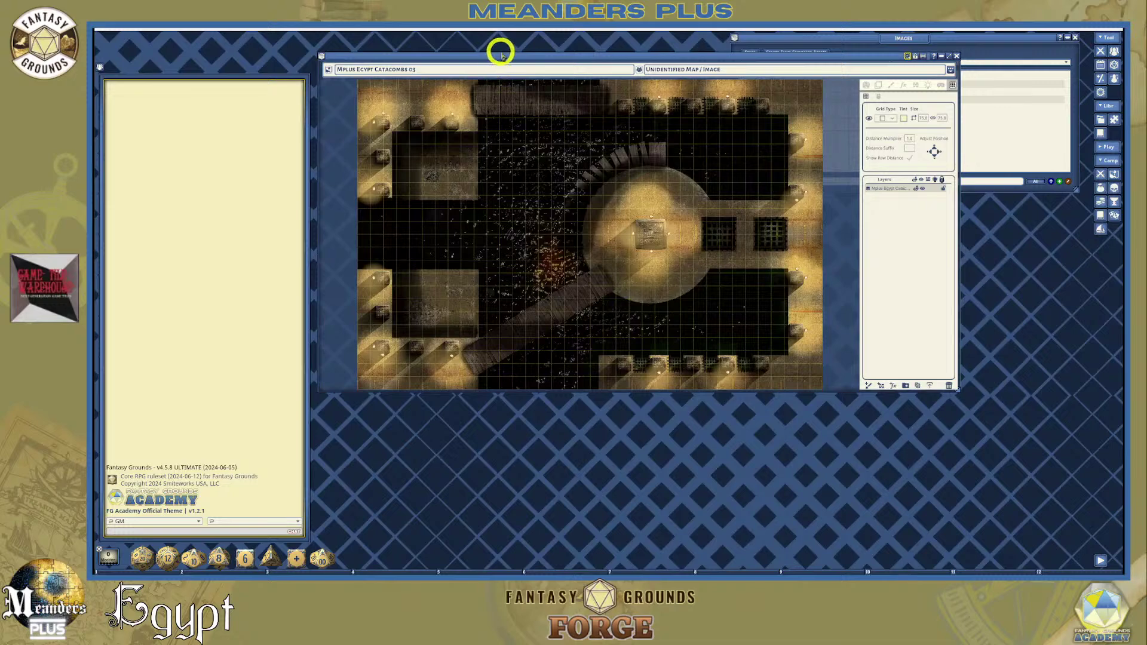
{"action": "left_click_drag", "start_coordinate": [505, 58], "coordinate": [500, 127]}
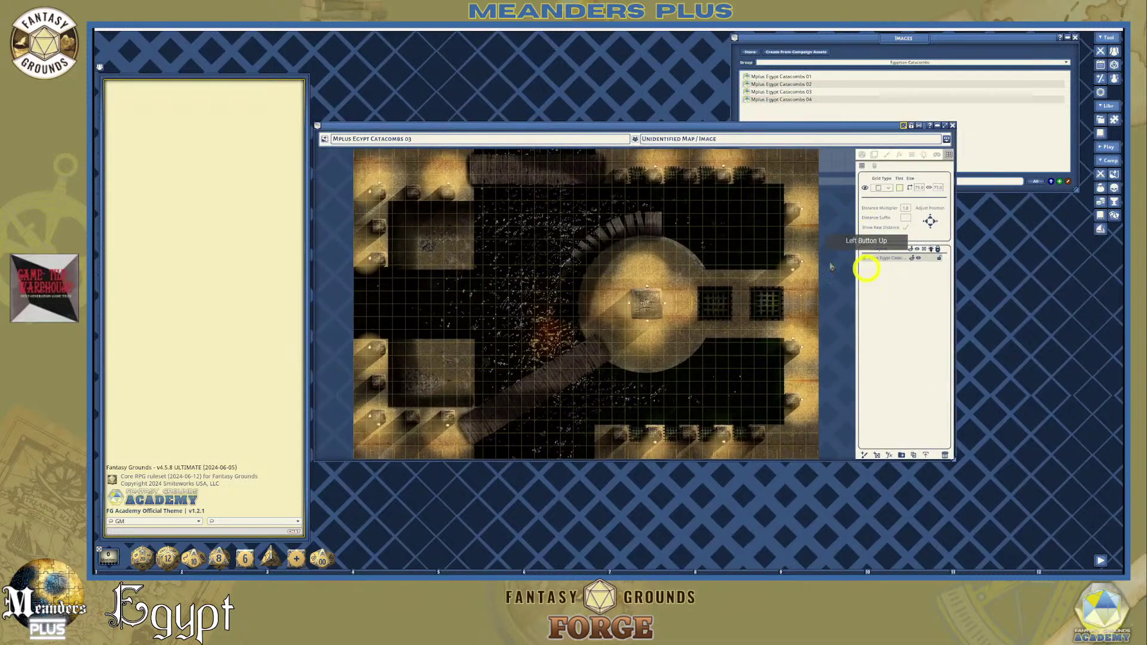
Show the map window's toolbar and zoom the map to fit the remaining area
{"action": "left_click", "coordinate": [946, 138]}
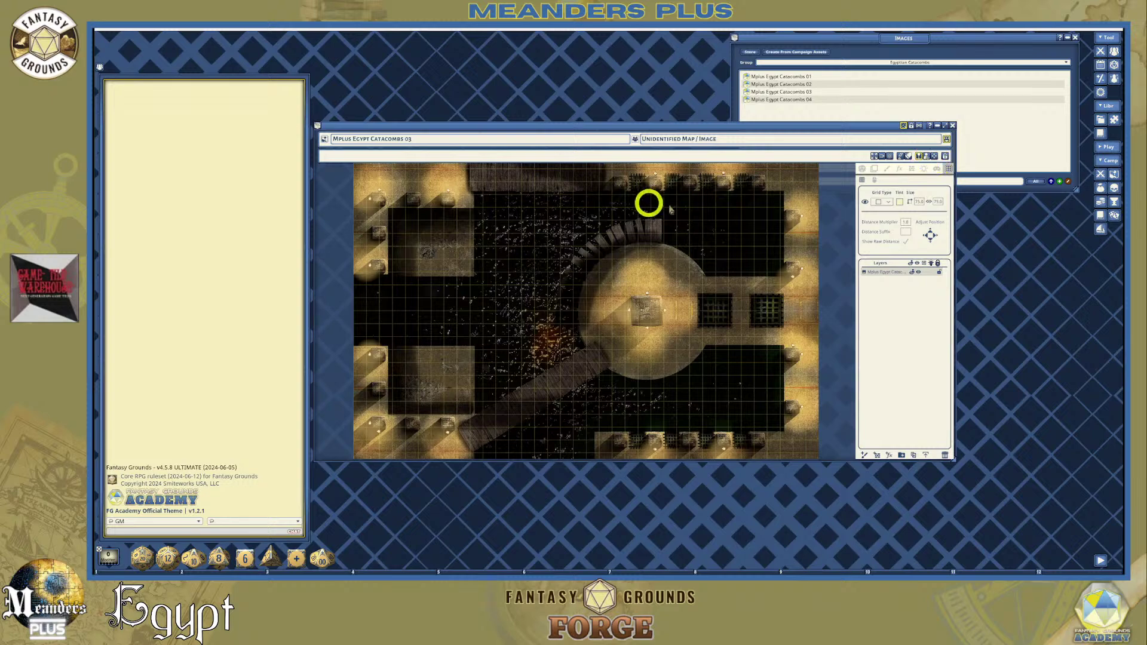
{"action": "left_click", "coordinate": [873, 156]}
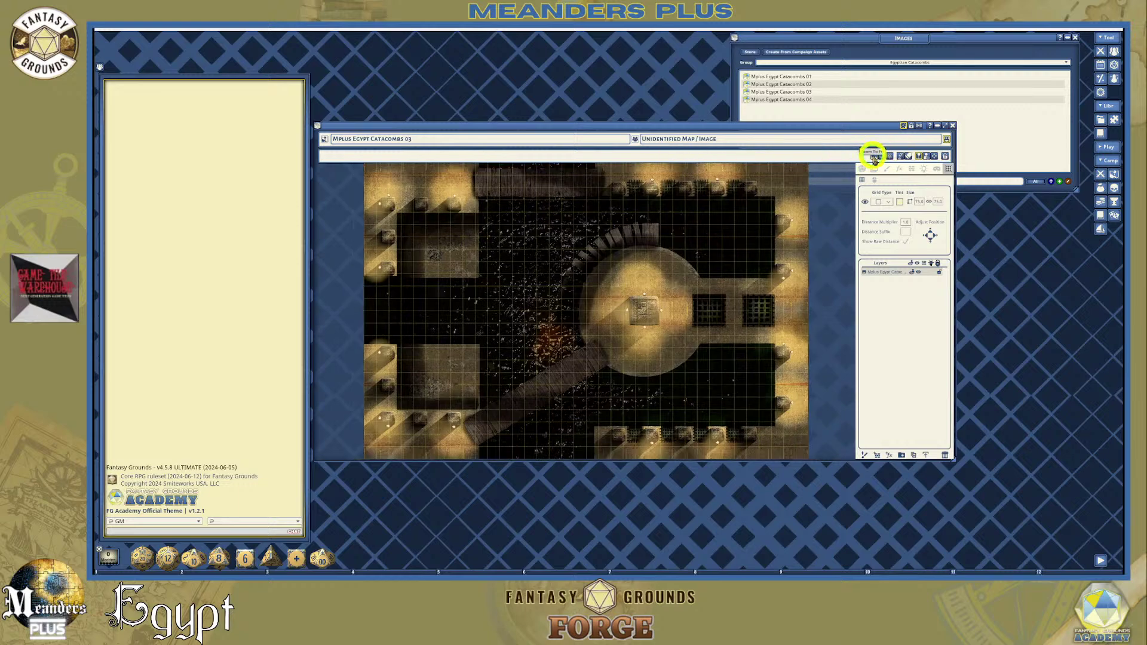
Turn on the on-screen navigation controls and try panning the map vertically with them
{"action": "left_click", "coordinate": [935, 159]}
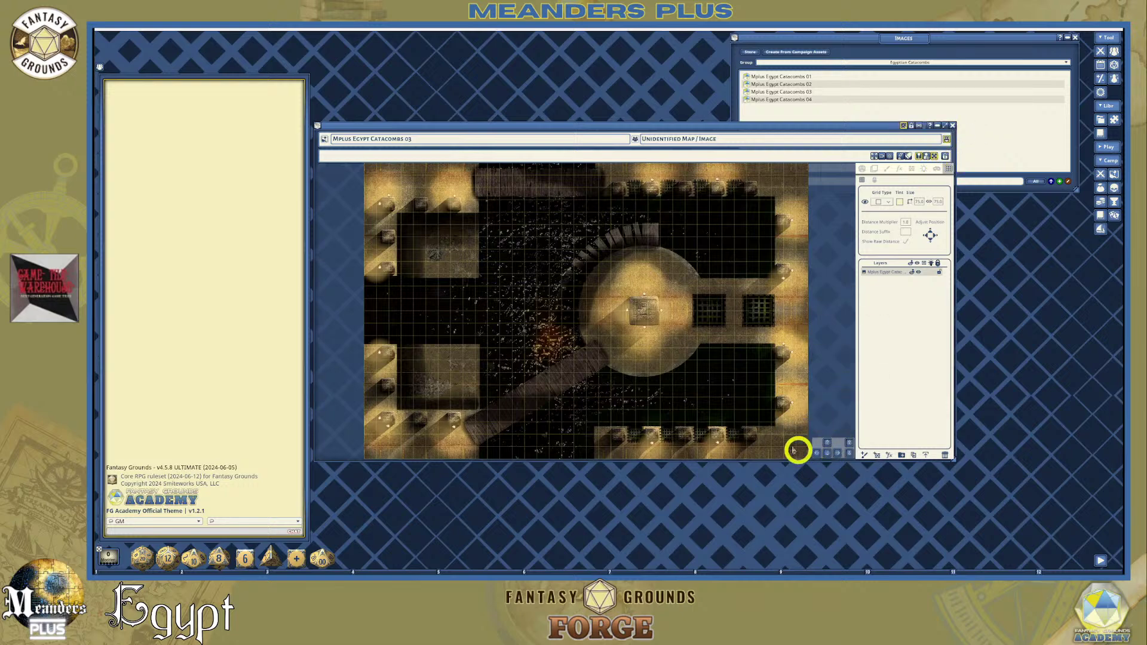
{"action": "left_click", "coordinate": [826, 446]}
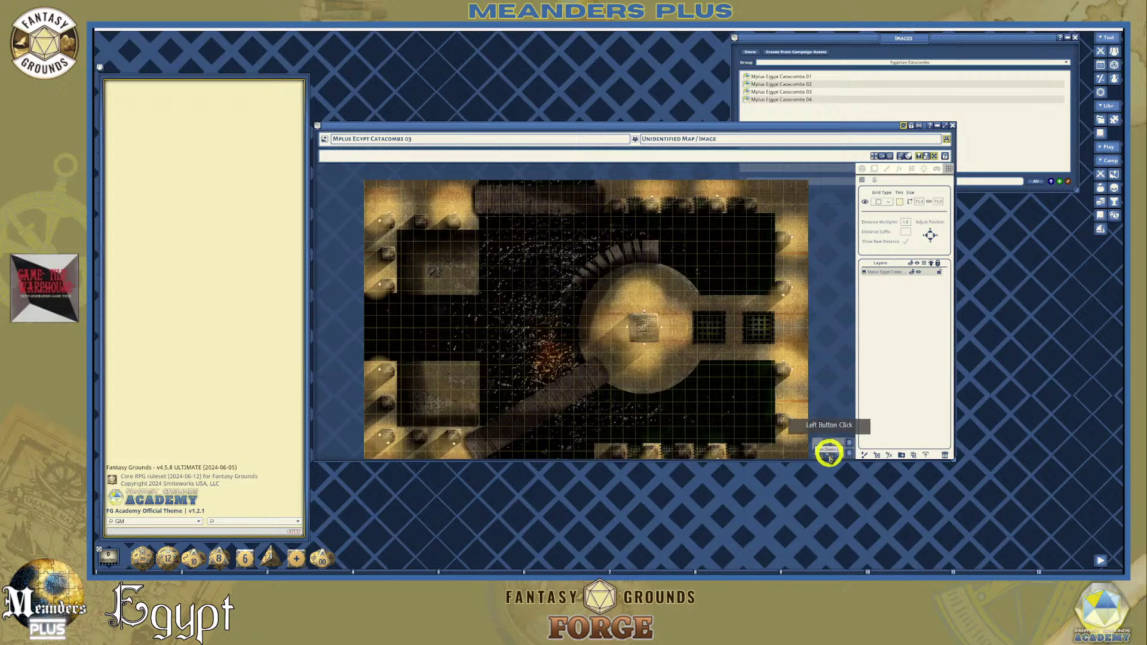
{"action": "left_click", "coordinate": [824, 447]}
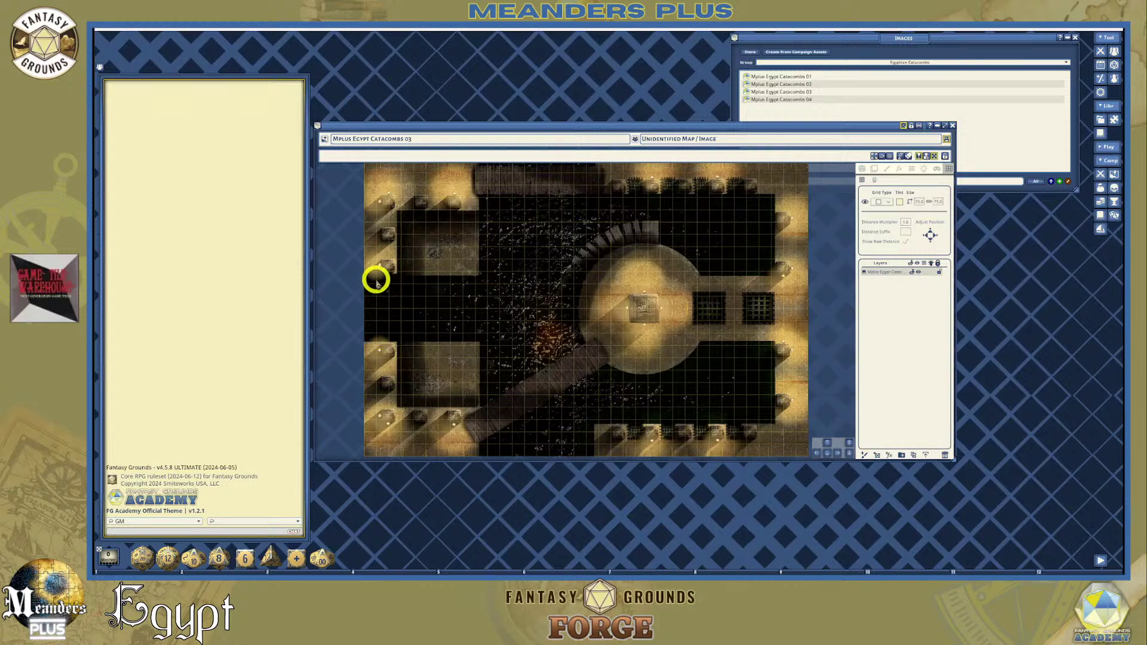
Examine how the grid squares line up with the pillars and stone platforms on the map's western side
{"action": "scroll", "coordinate": [412, 292], "scroll_direction": "down", "scroll_amount": 1}
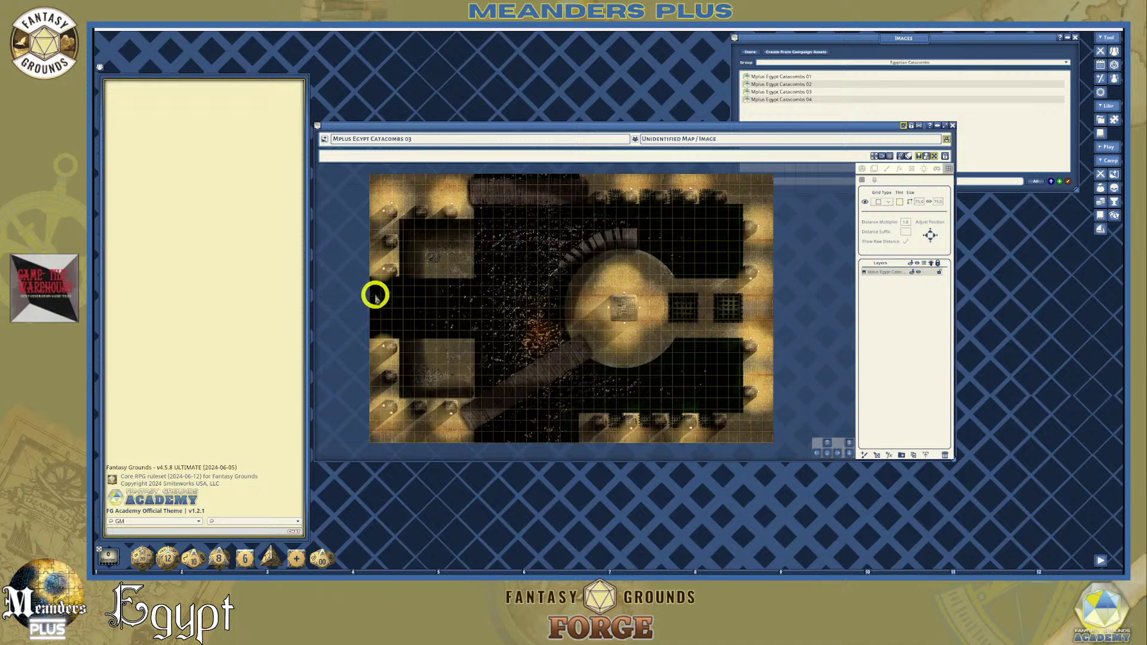
{"action": "scroll", "coordinate": [428, 299], "scroll_direction": "up", "scroll_amount": 2}
{"action": "scroll", "coordinate": [432, 294], "scroll_direction": "down", "scroll_amount": 2}
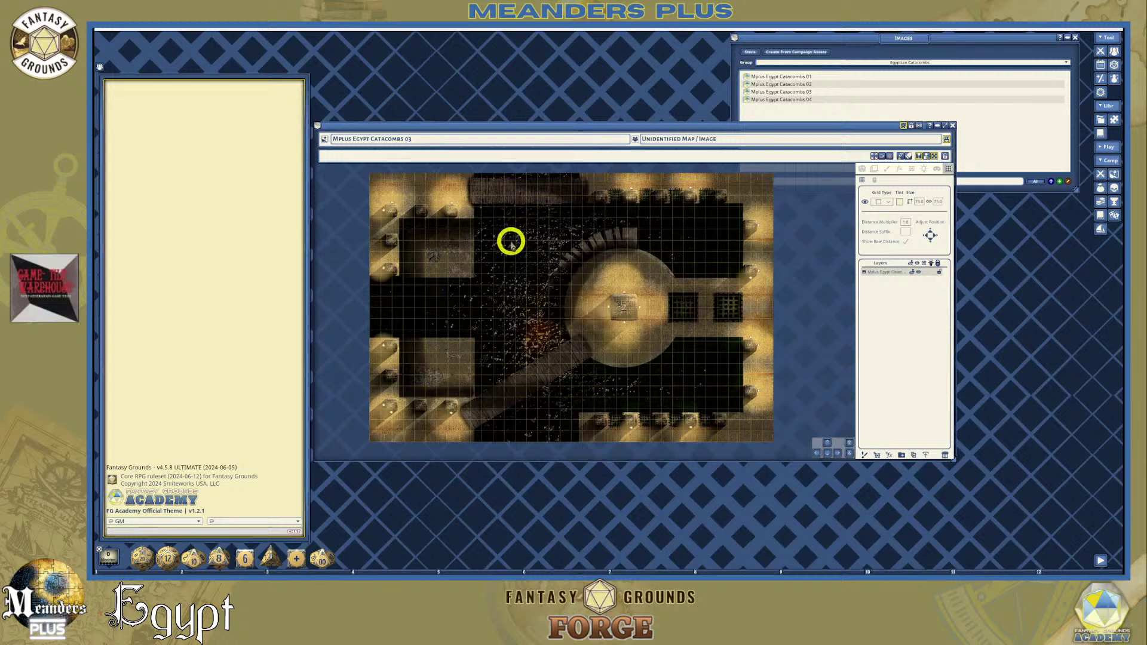
{"action": "scroll", "coordinate": [361, 383], "scroll_direction": "up", "scroll_amount": 8}
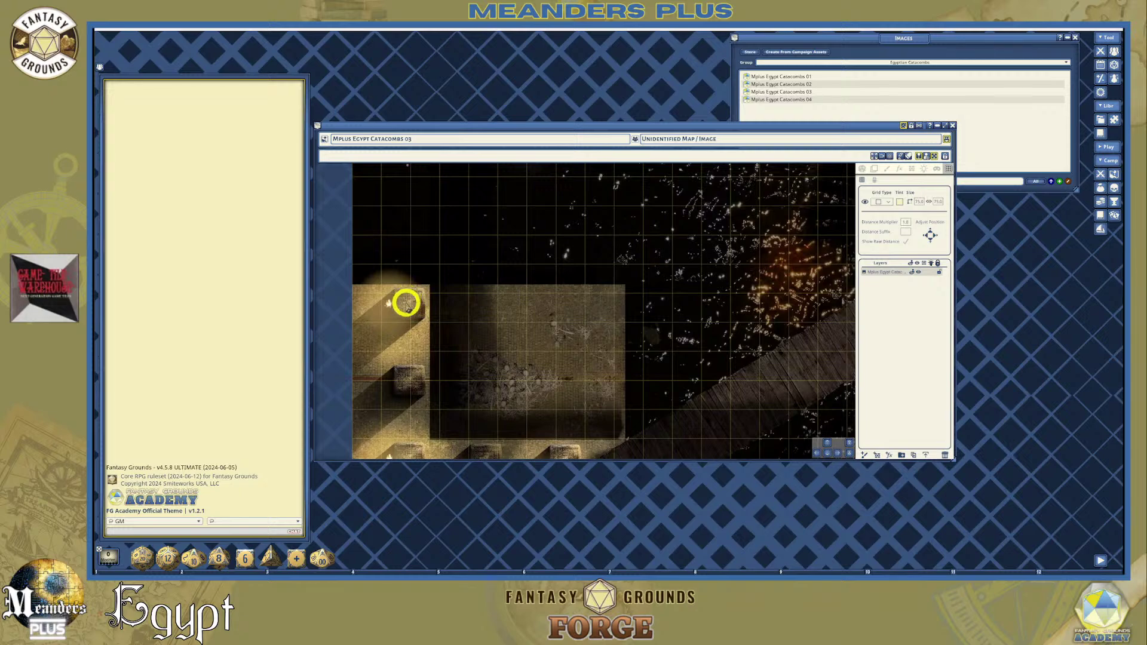
{"action": "scroll", "coordinate": [405, 381], "scroll_direction": "down", "scroll_amount": 8}
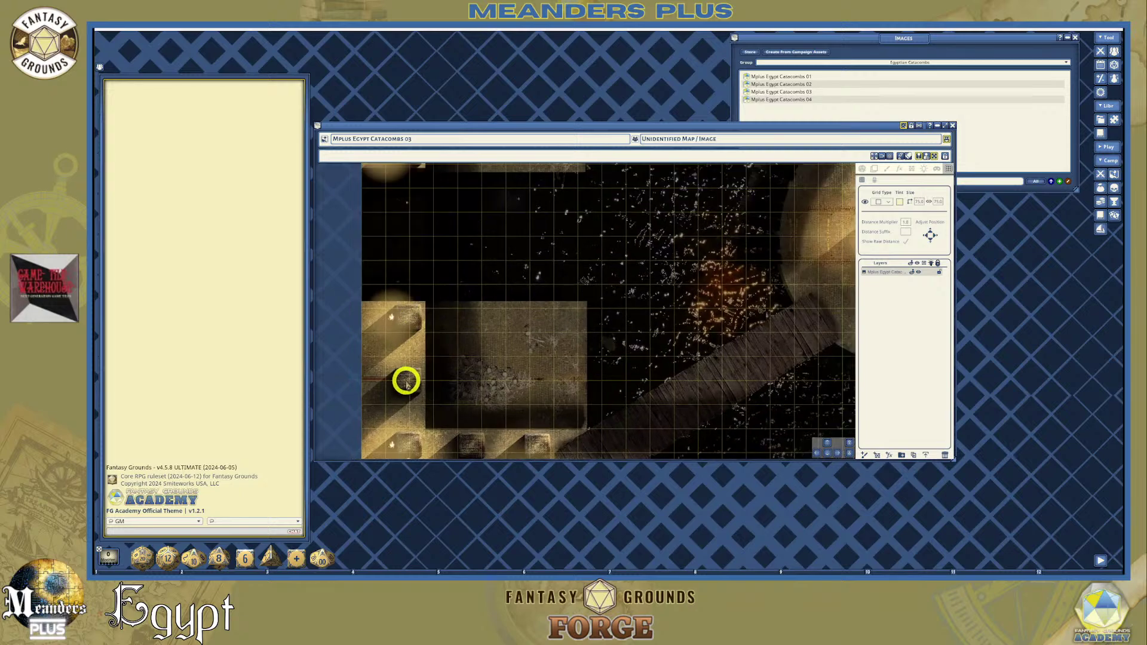
{"action": "scroll", "coordinate": [466, 417], "scroll_direction": "up", "scroll_amount": 4}
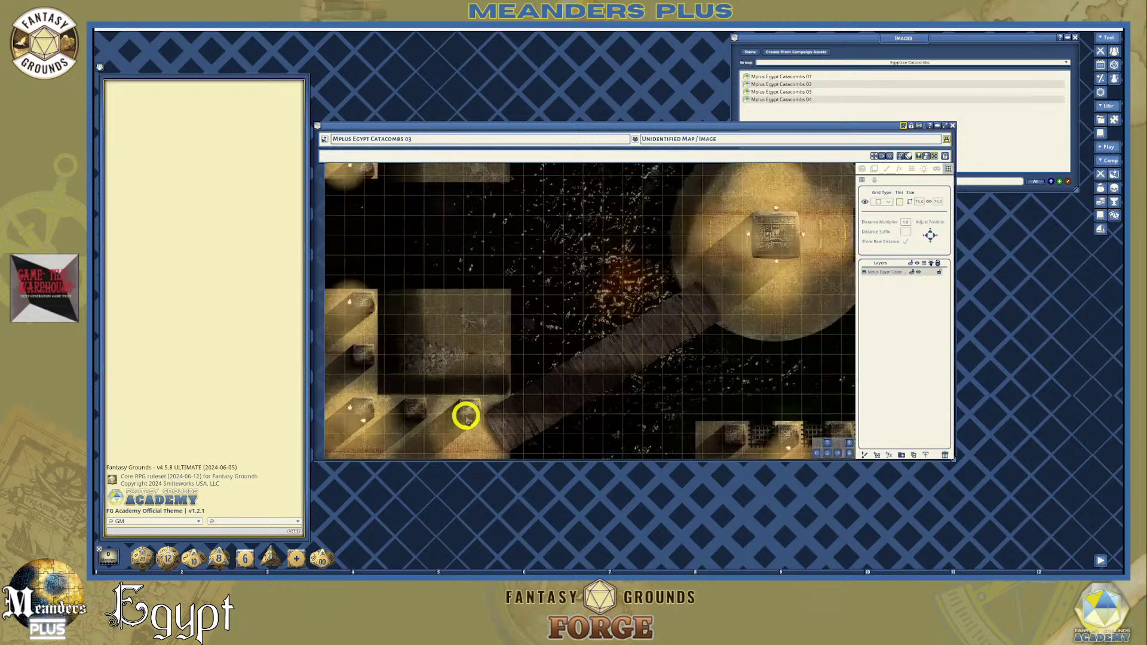
{"action": "scroll", "coordinate": [466, 416], "scroll_direction": "down", "scroll_amount": 2}
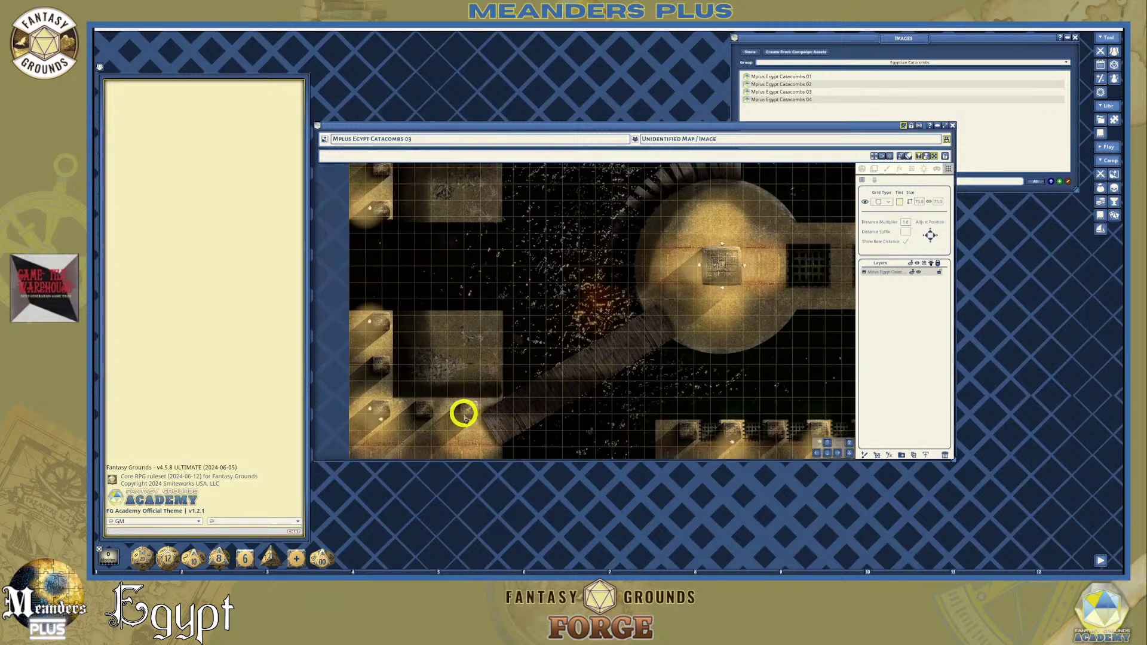
{"action": "scroll", "coordinate": [464, 414], "scroll_direction": "down", "scroll_amount": 3}
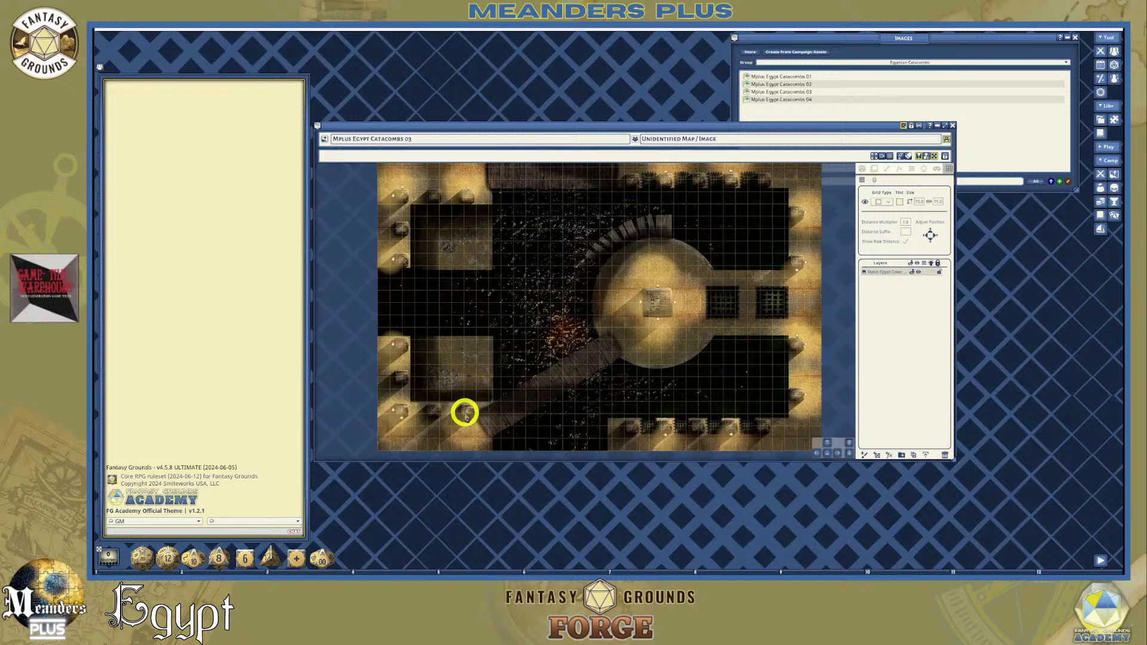
{"action": "scroll", "coordinate": [383, 263], "scroll_direction": "up", "scroll_amount": 2}
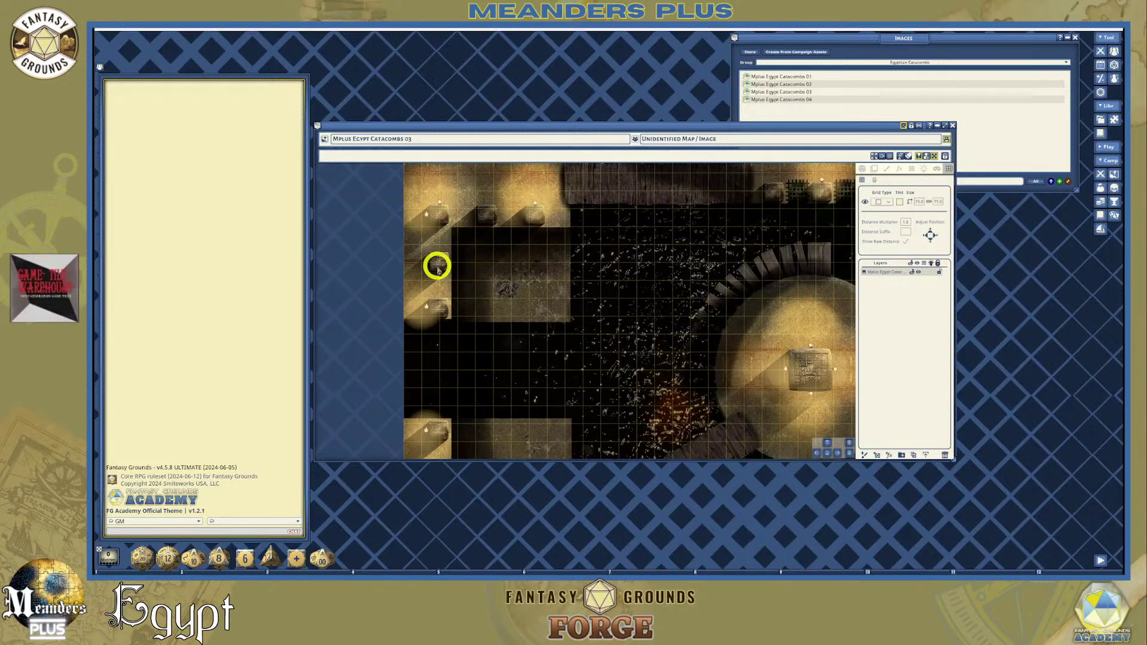
{"action": "scroll", "coordinate": [671, 340], "scroll_direction": "down", "scroll_amount": 2}
{"action": "scroll", "coordinate": [716, 364], "scroll_direction": "down", "scroll_amount": 1}
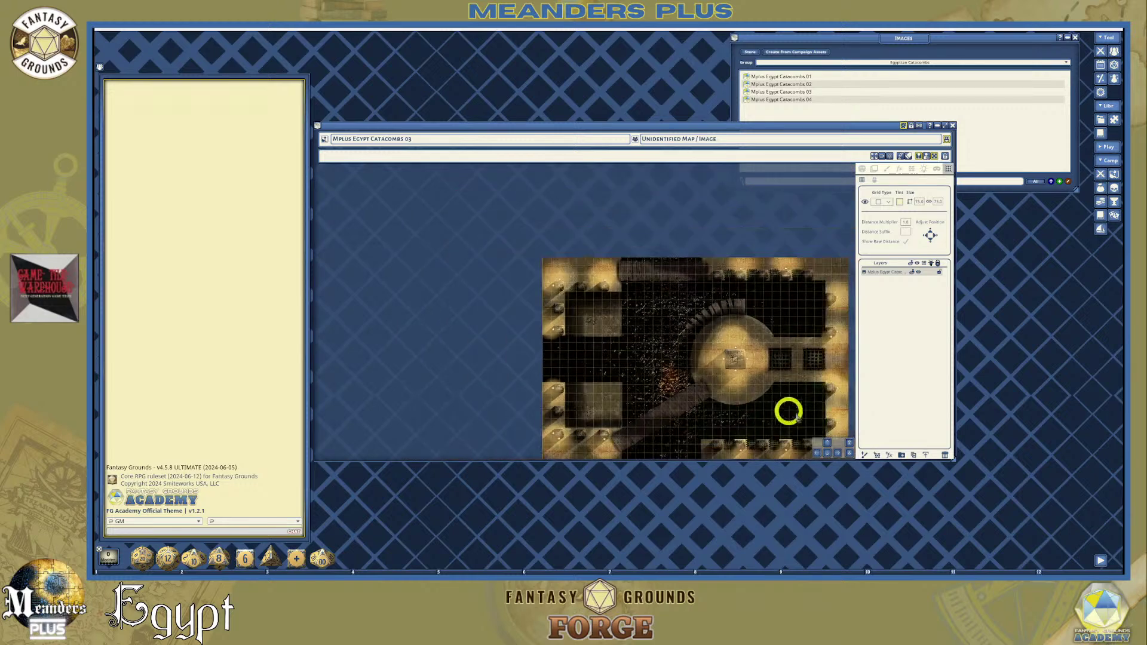
Recentre the map with the on-screen navigation controls and check the grid around the central circular platform
{"action": "left_click", "coordinate": [827, 453]}
{"action": "left_click", "coordinate": [826, 454]}
{"action": "left_click", "coordinate": [837, 454]}
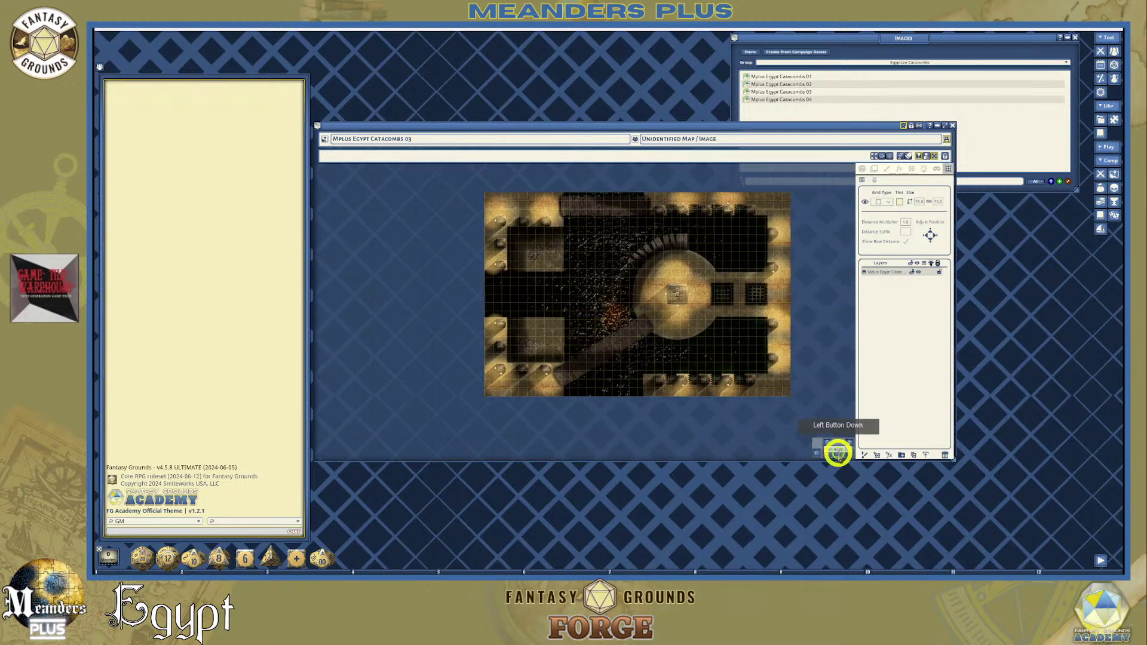
{"action": "scroll", "coordinate": [525, 348], "scroll_direction": "up", "scroll_amount": 3}
{"action": "scroll", "coordinate": [614, 262], "scroll_direction": "up", "scroll_amount": 1}
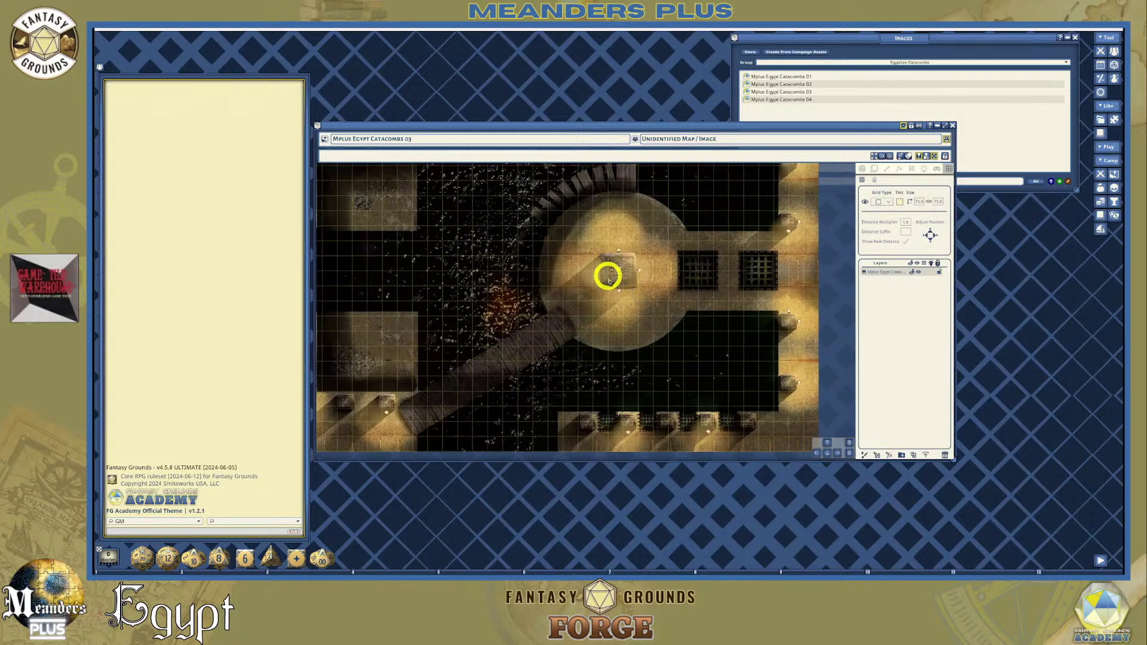
{"action": "scroll", "coordinate": [609, 278], "scroll_direction": "down", "scroll_amount": 1}
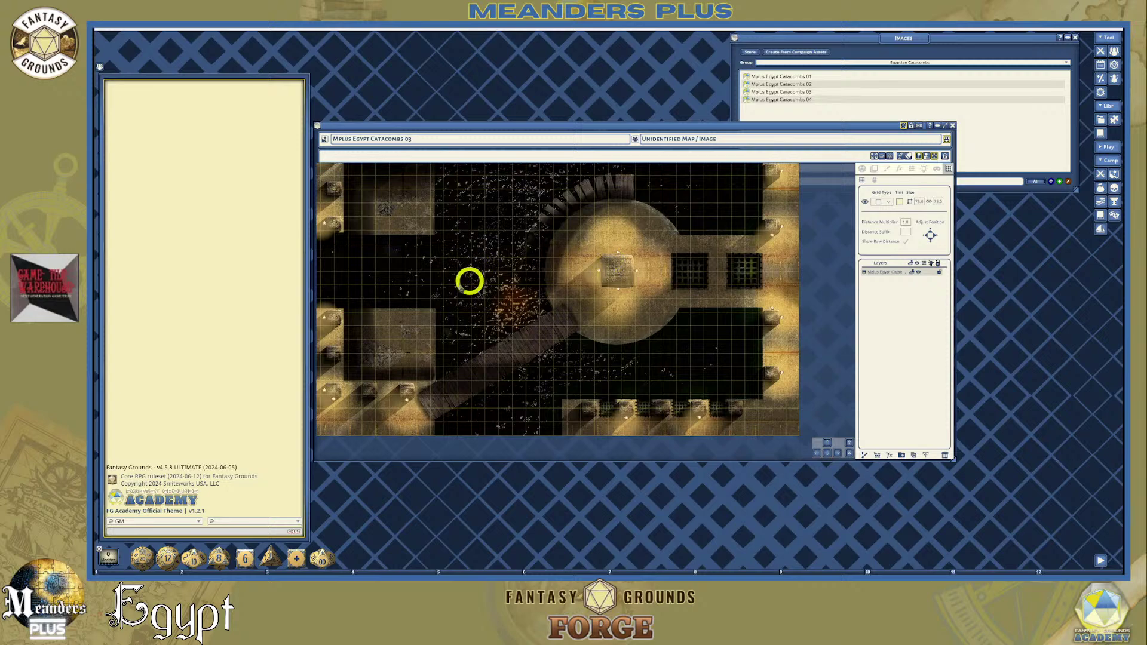
{"action": "scroll", "coordinate": [403, 312], "scroll_direction": "down", "scroll_amount": 1}
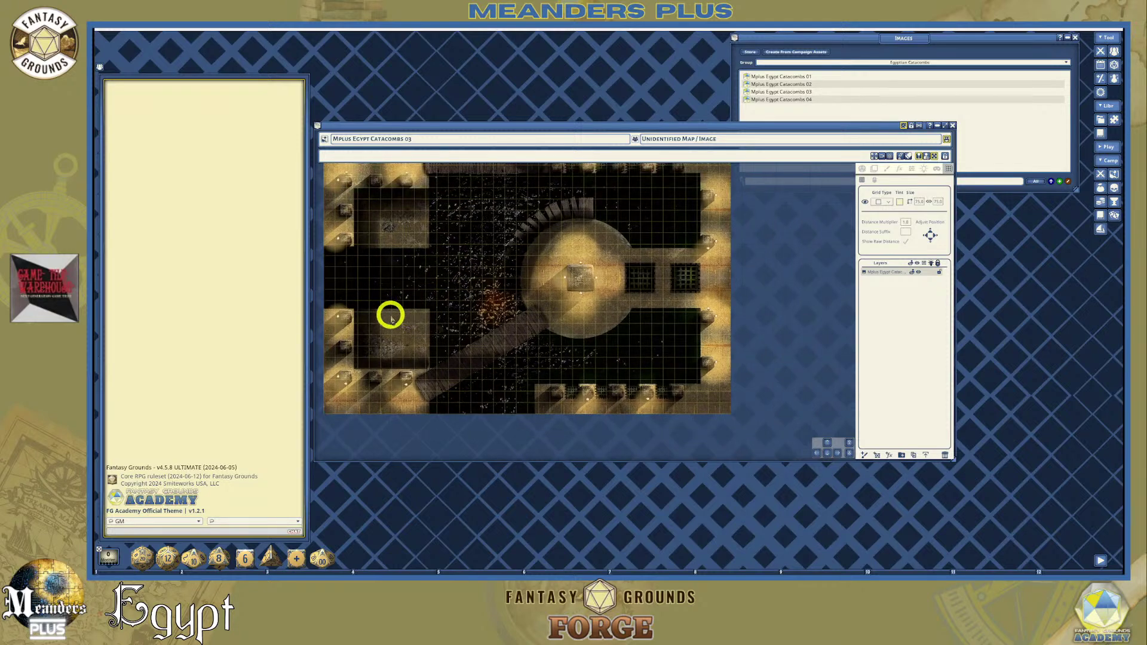
Inspect the grid squares against the north-western pillars up close and return to an overview of the map
{"action": "scroll", "coordinate": [326, 179], "scroll_direction": "up", "scroll_amount": 3}
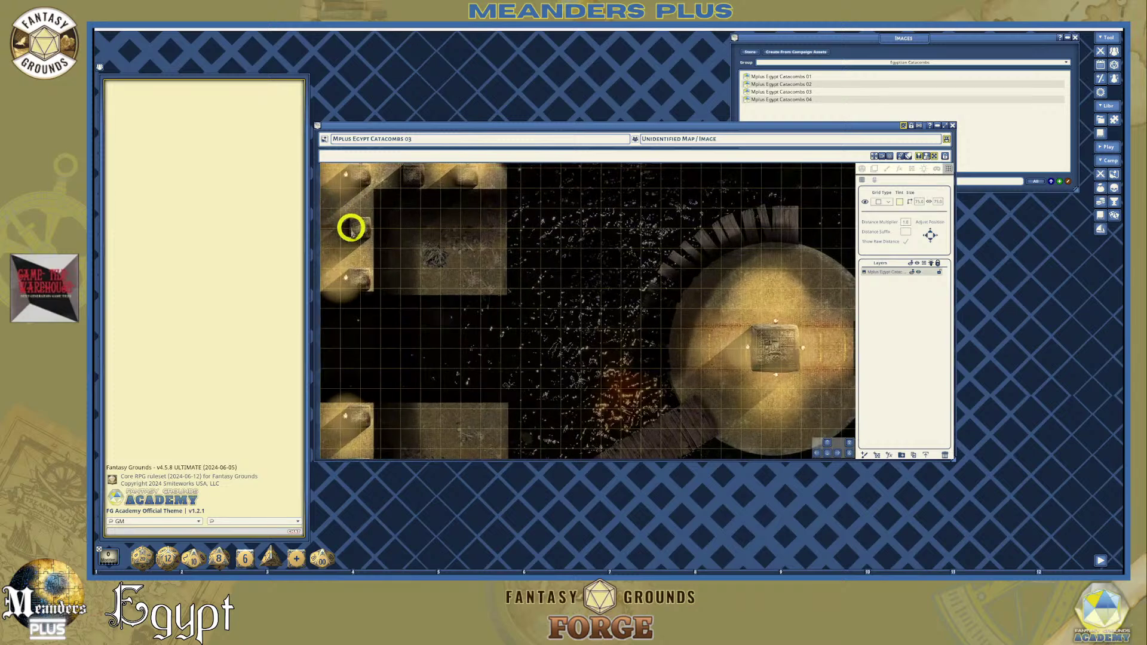
{"action": "scroll", "coordinate": [355, 227], "scroll_direction": "up", "scroll_amount": 2}
{"action": "scroll", "coordinate": [355, 227], "scroll_direction": "up", "scroll_amount": 3}
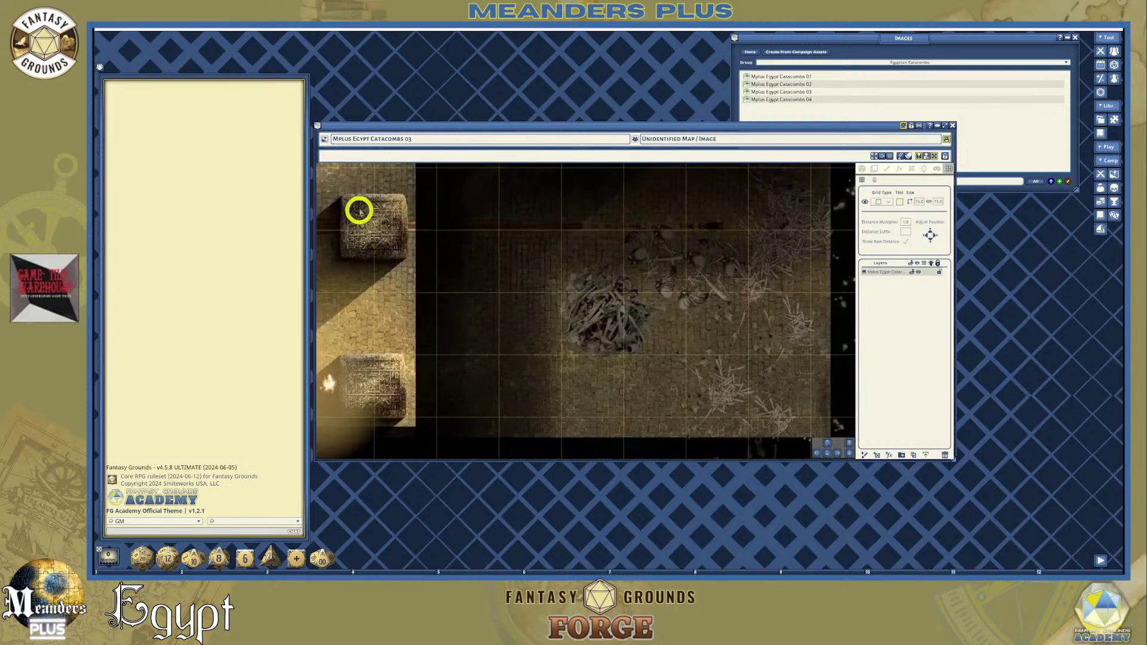
{"action": "scroll", "coordinate": [358, 219], "scroll_direction": "down", "scroll_amount": 3}
{"action": "scroll", "coordinate": [380, 299], "scroll_direction": "down", "scroll_amount": 3}
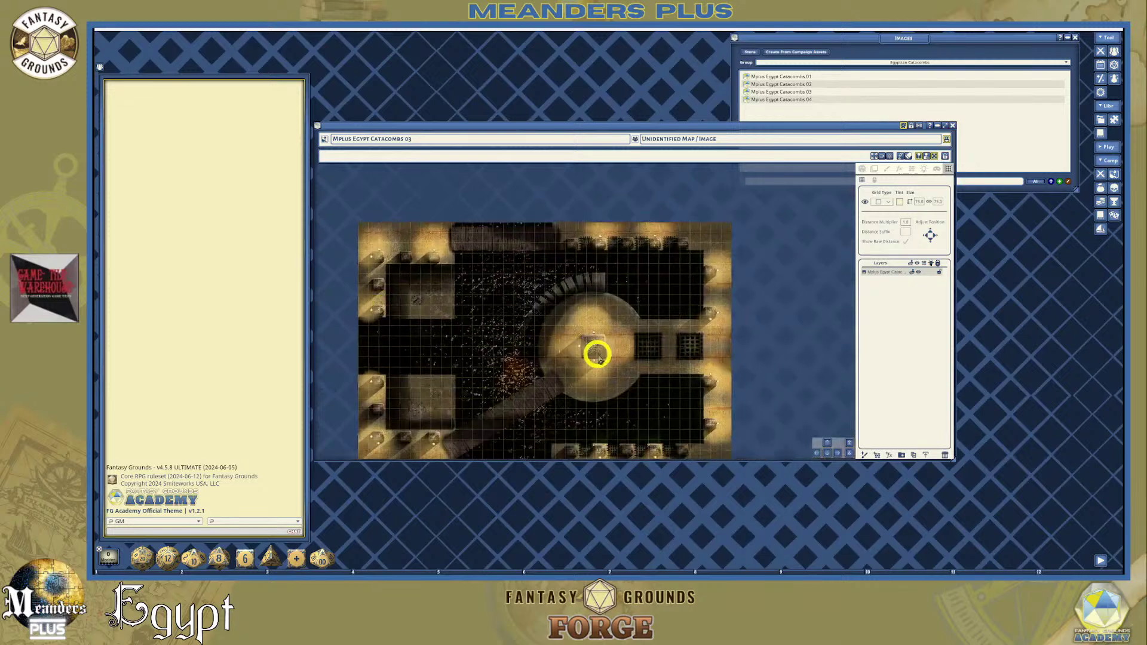
{"action": "scroll", "coordinate": [548, 371], "scroll_direction": "up", "scroll_amount": 1}
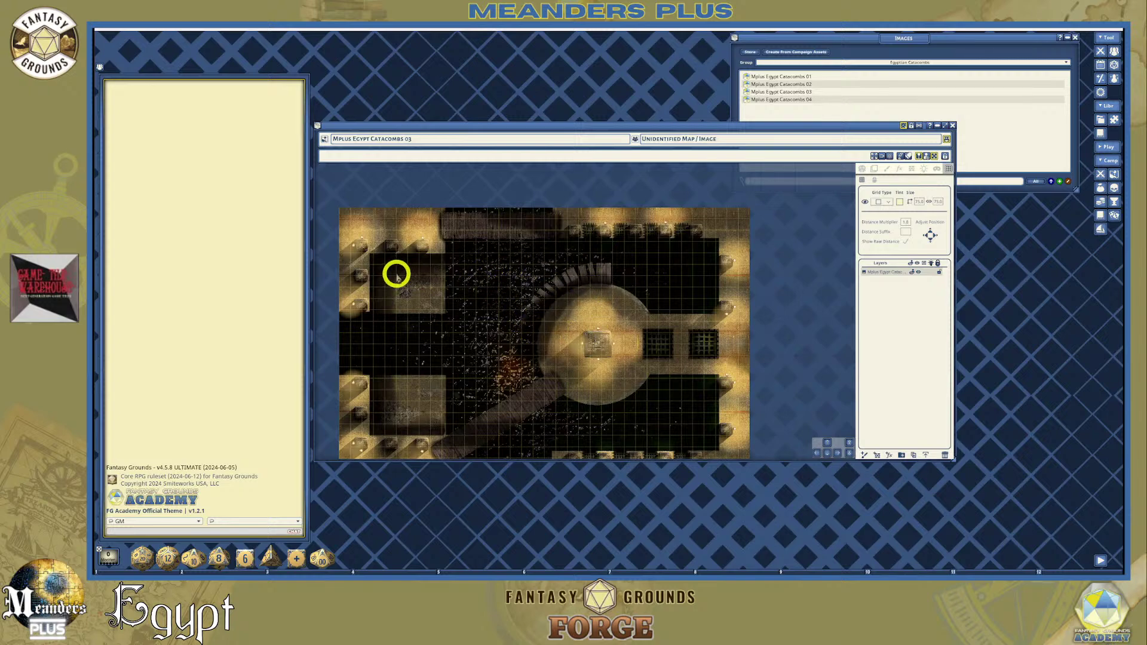
Examine the grid over the western stone platforms up close, and bring the whole map back into view
{"action": "scroll", "coordinate": [400, 377], "scroll_direction": "up", "scroll_amount": 2}
{"action": "scroll", "coordinate": [392, 388], "scroll_direction": "down", "scroll_amount": 1}
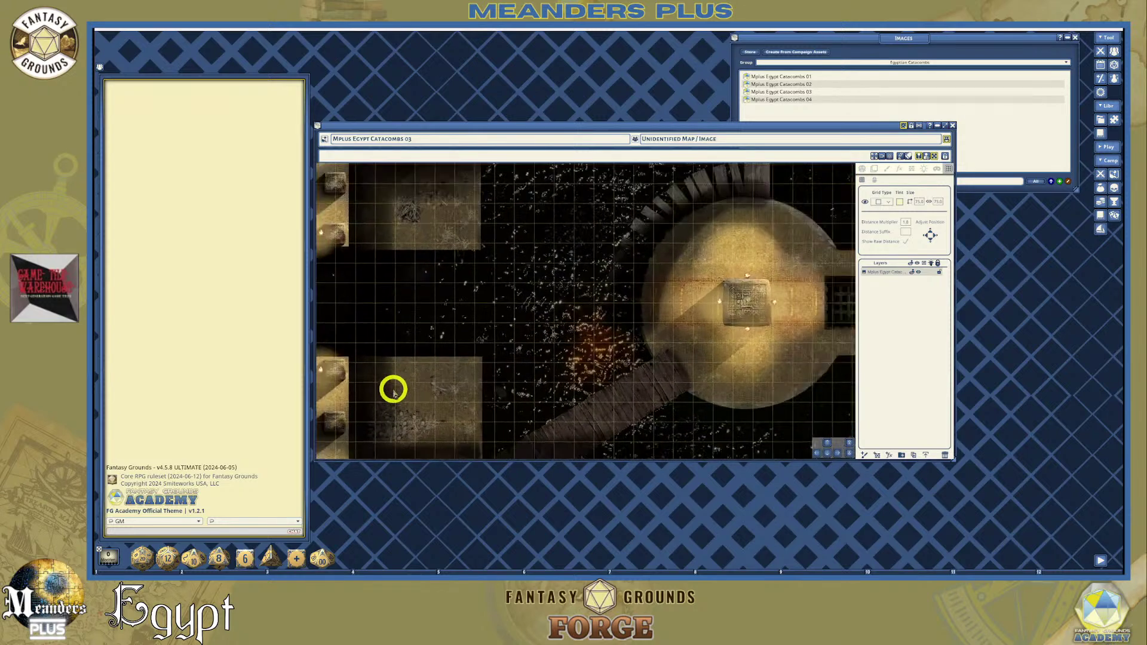
{"action": "scroll", "coordinate": [389, 428], "scroll_direction": "down", "scroll_amount": 2}
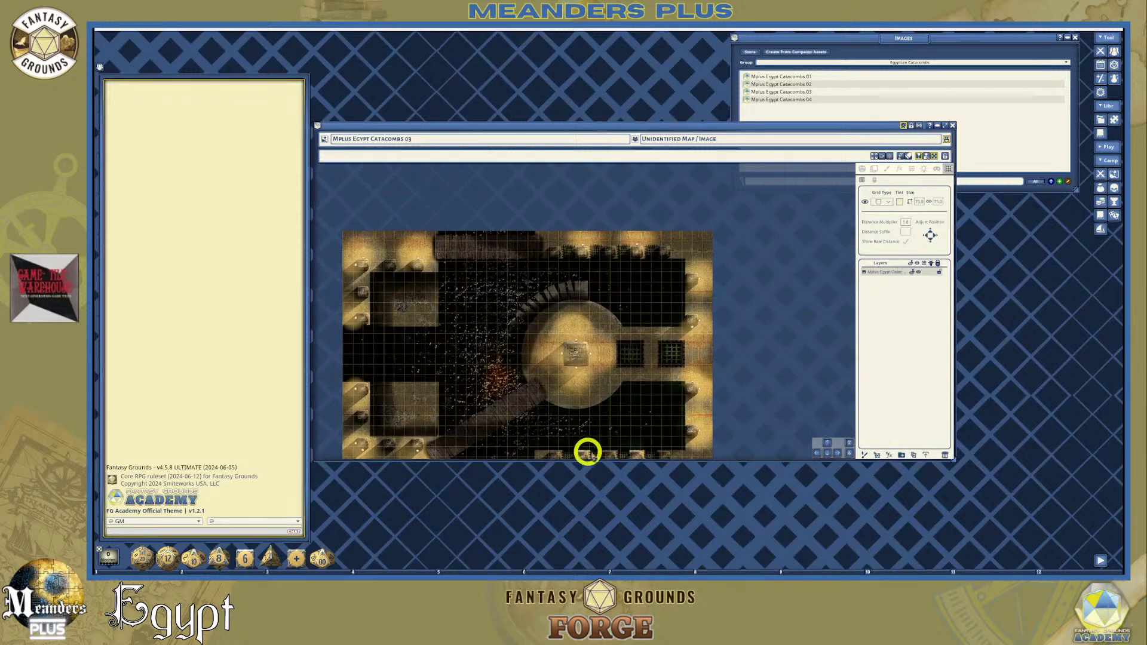
{"action": "scroll", "coordinate": [639, 451], "scroll_direction": "down", "scroll_amount": 1}
{"action": "left_click", "coordinate": [827, 451]}
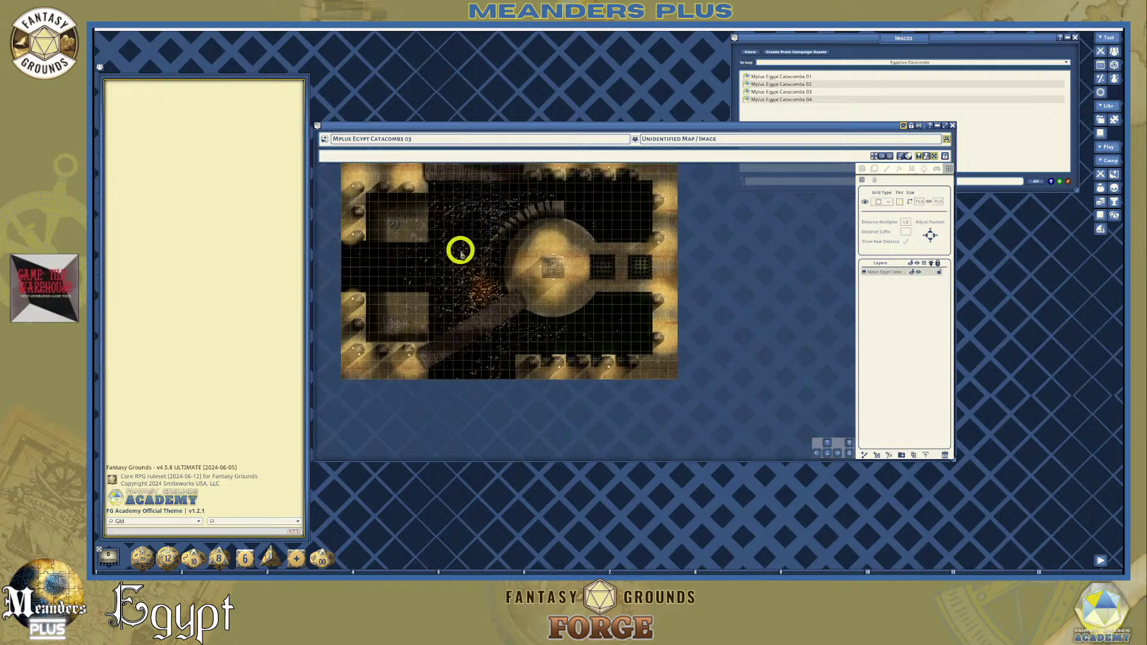
{"action": "scroll", "coordinate": [348, 217], "scroll_direction": "down", "scroll_amount": 3}
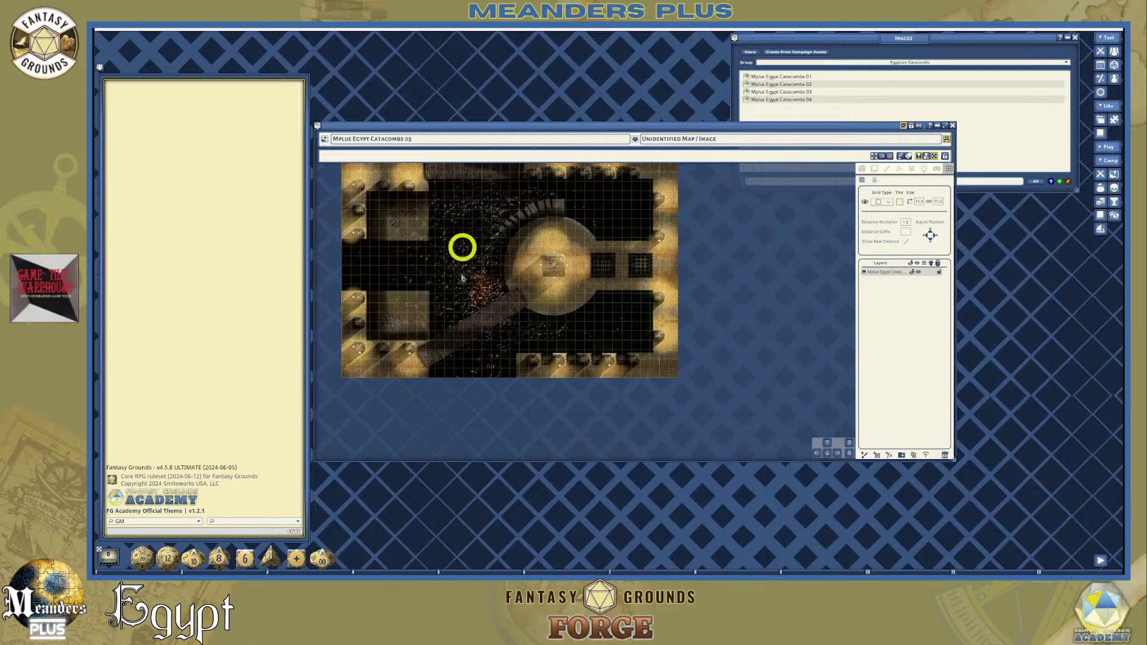
{"action": "scroll", "coordinate": [454, 270], "scroll_direction": "down", "scroll_amount": 1}
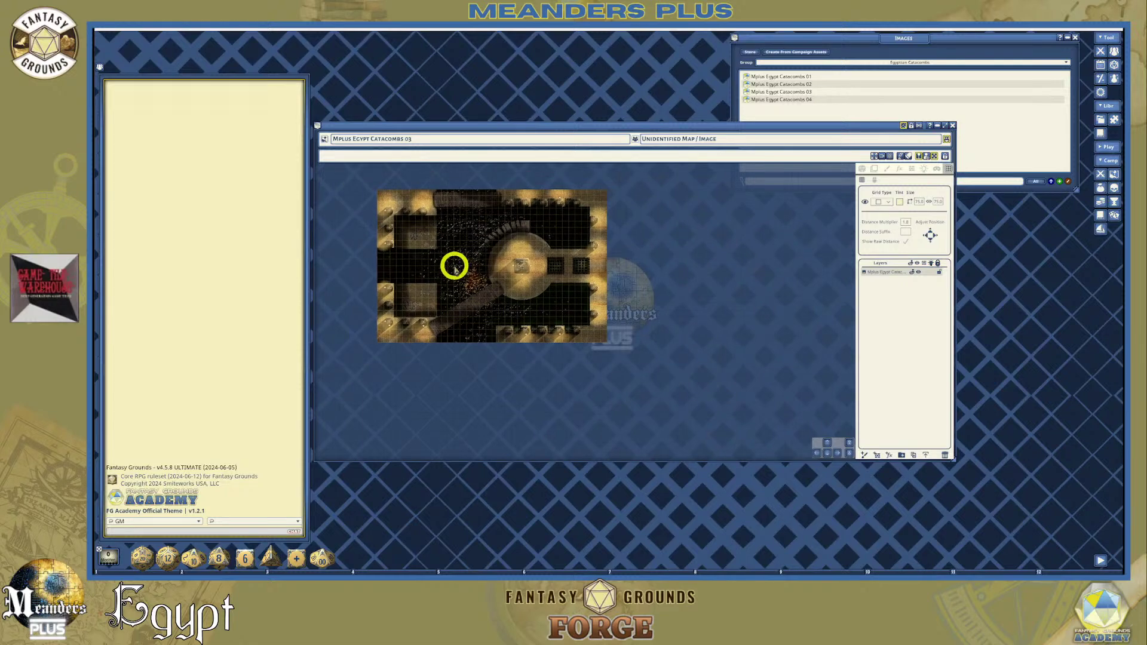
{"action": "left_click", "coordinate": [828, 444]}
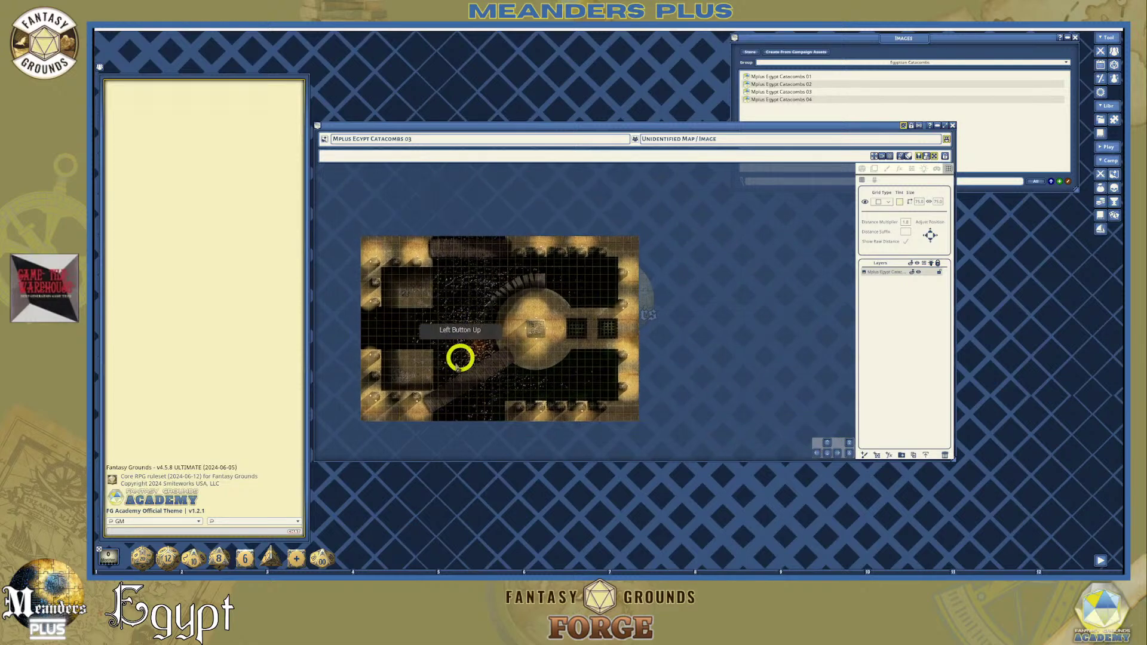
{"action": "scroll", "coordinate": [463, 358], "scroll_direction": "up", "scroll_amount": 1}
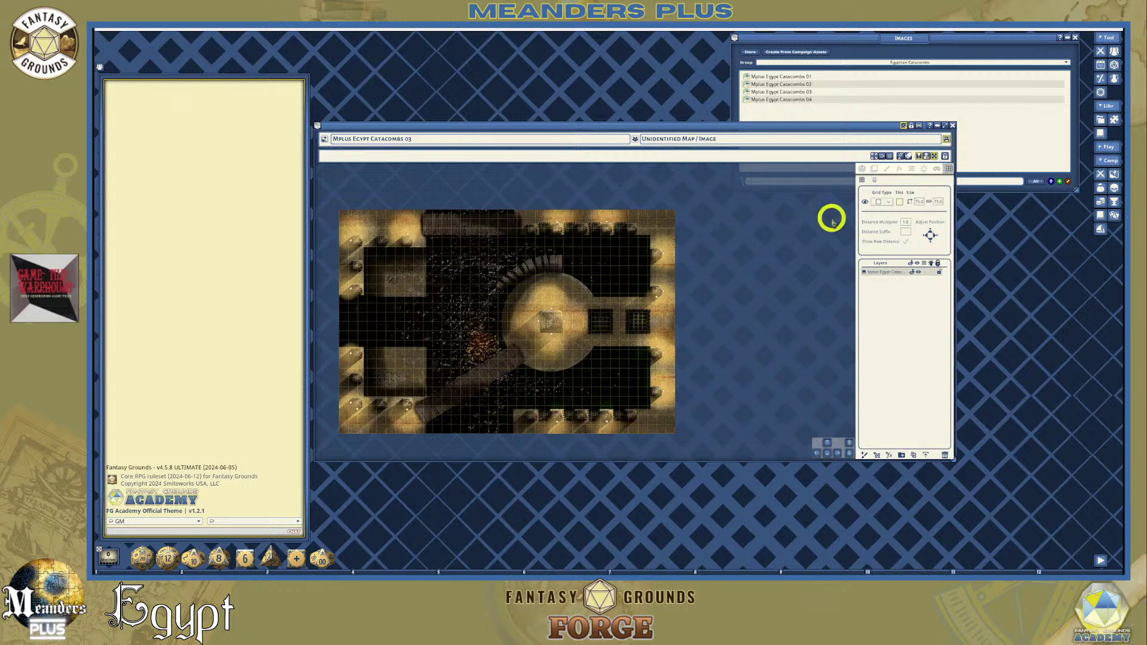
Draw rectangular line-of-sight walls around the five pillars in the map's north-western corner
{"action": "left_click", "coordinate": [912, 170]}
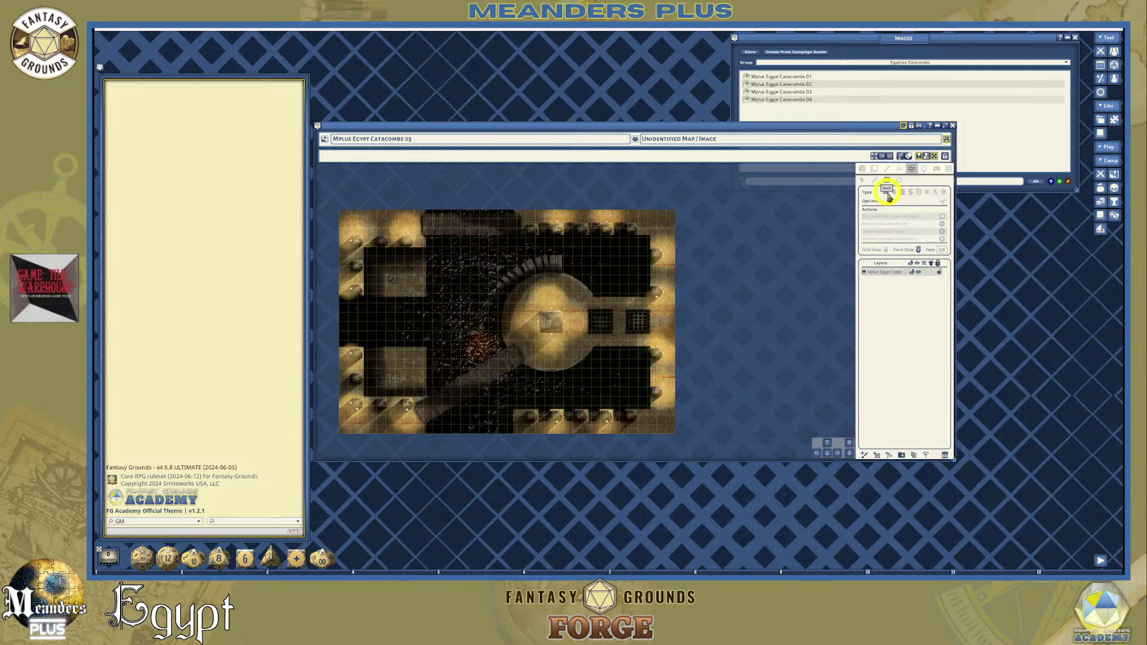
{"action": "scroll", "coordinate": [391, 261], "scroll_direction": "up", "scroll_amount": 1}
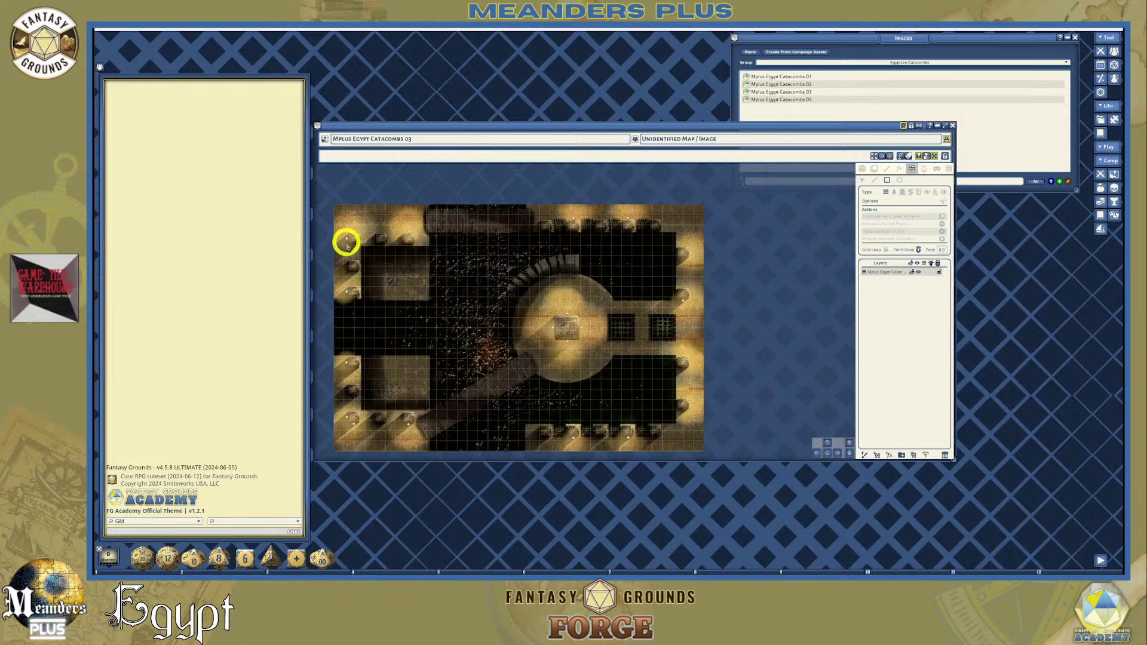
{"action": "left_click", "coordinate": [354, 240]}
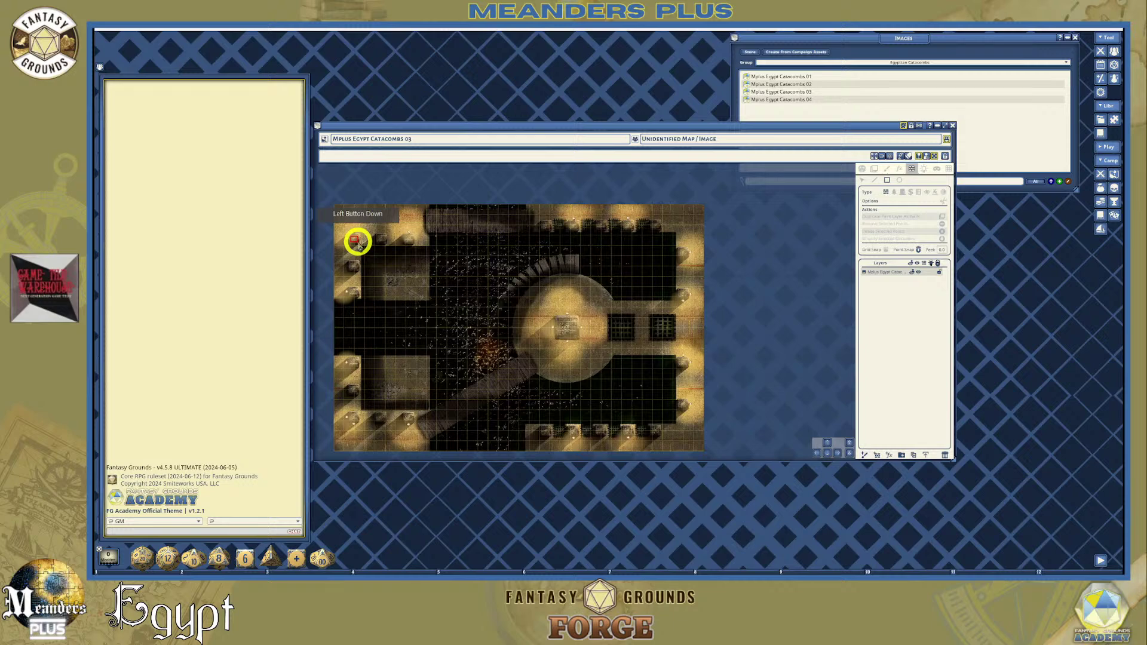
{"action": "left_click", "coordinate": [382, 239]}
{"action": "left_click_drag", "start_coordinate": [384, 245], "coordinate": [385, 245]}
{"action": "left_click", "coordinate": [411, 239]}
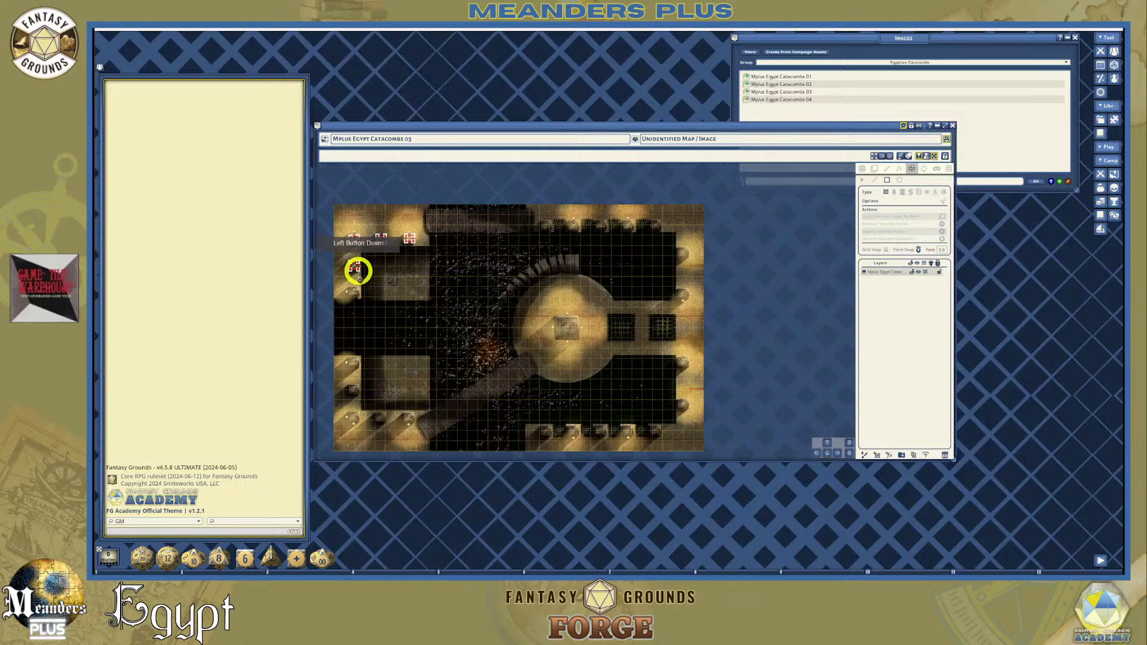
{"action": "left_click", "coordinate": [353, 270]}
{"action": "left_click", "coordinate": [355, 294]}
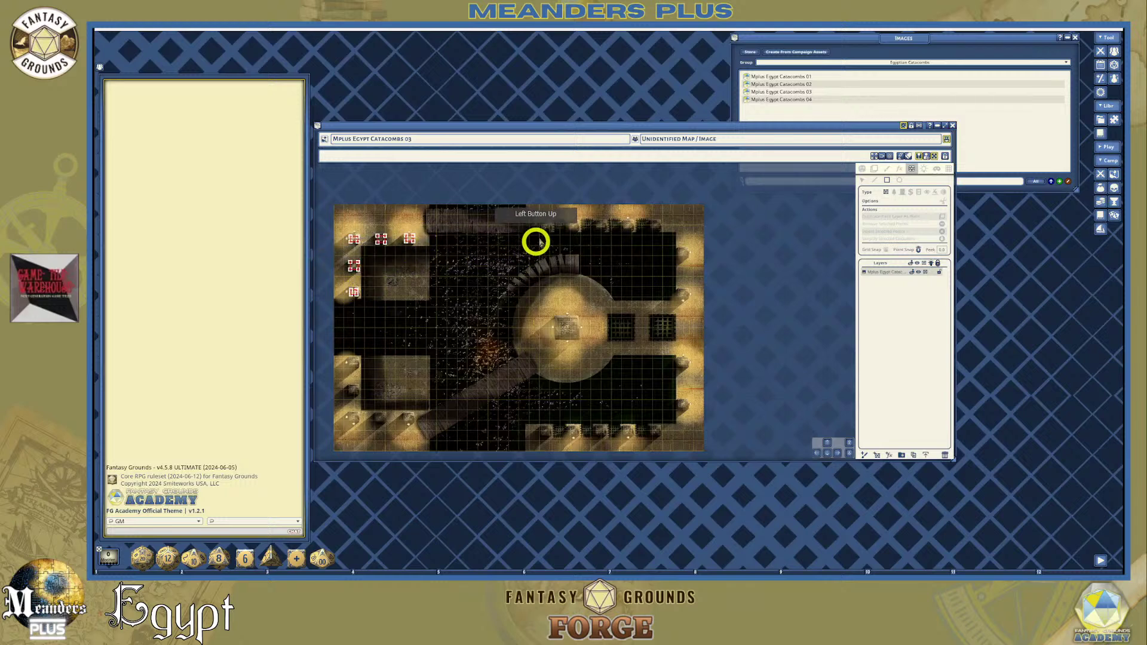
Draw rectangular walls around the five pillars on the north-eastern edge and the uppermost pillar on the east side
{"action": "left_click", "coordinate": [548, 227]}
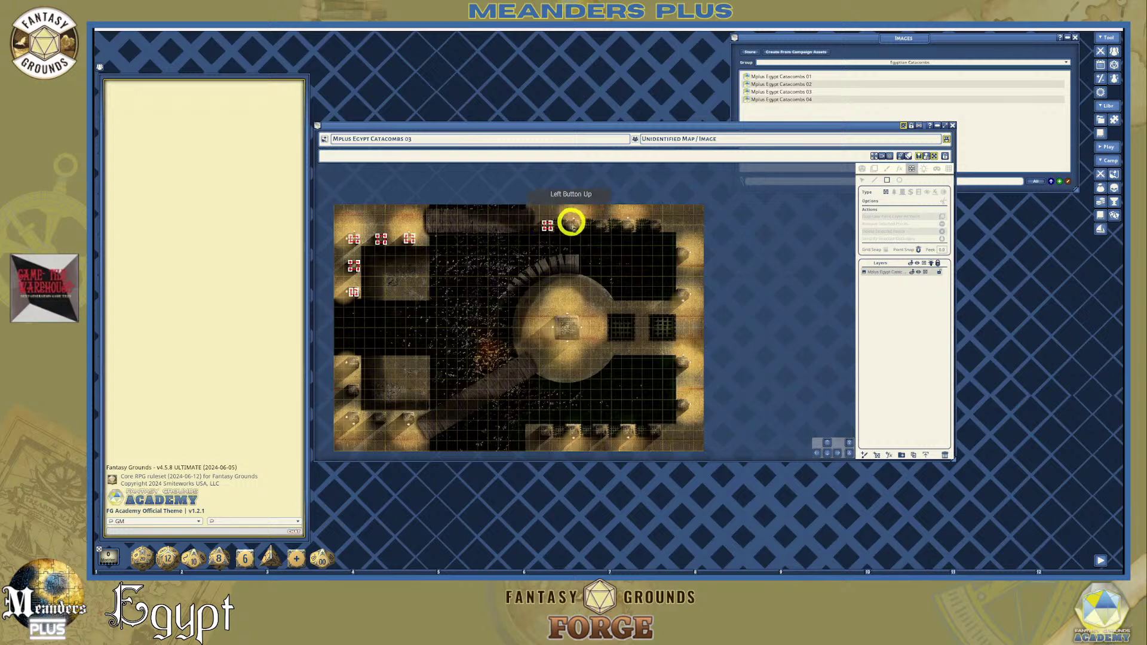
{"action": "left_click", "coordinate": [574, 225]}
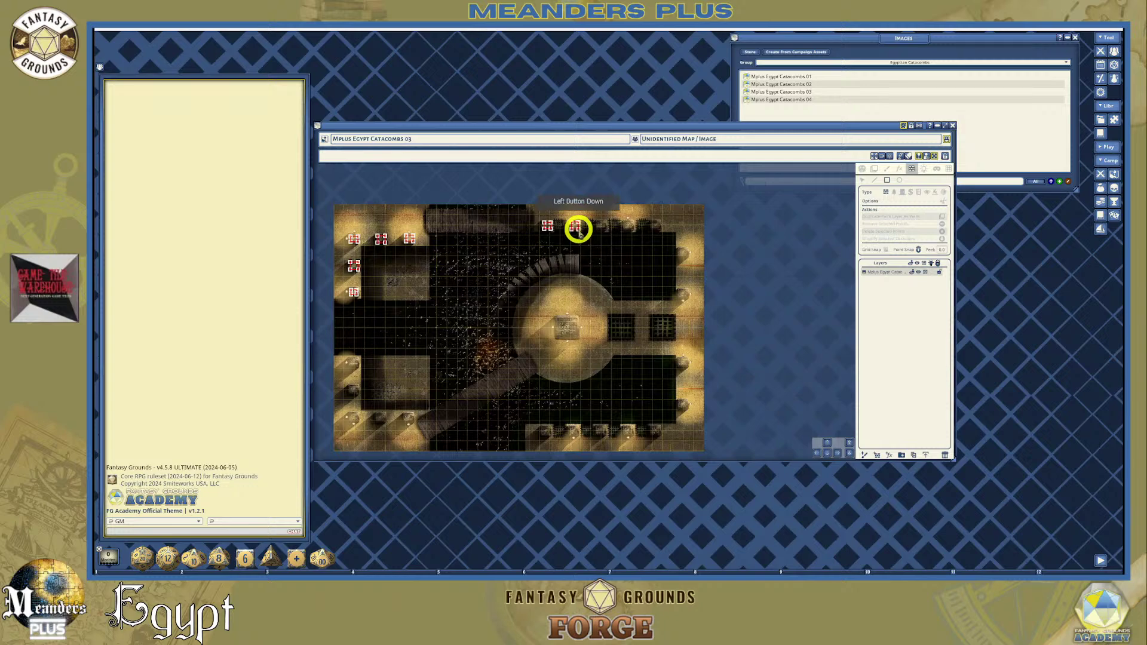
{"action": "left_click", "coordinate": [602, 226]}
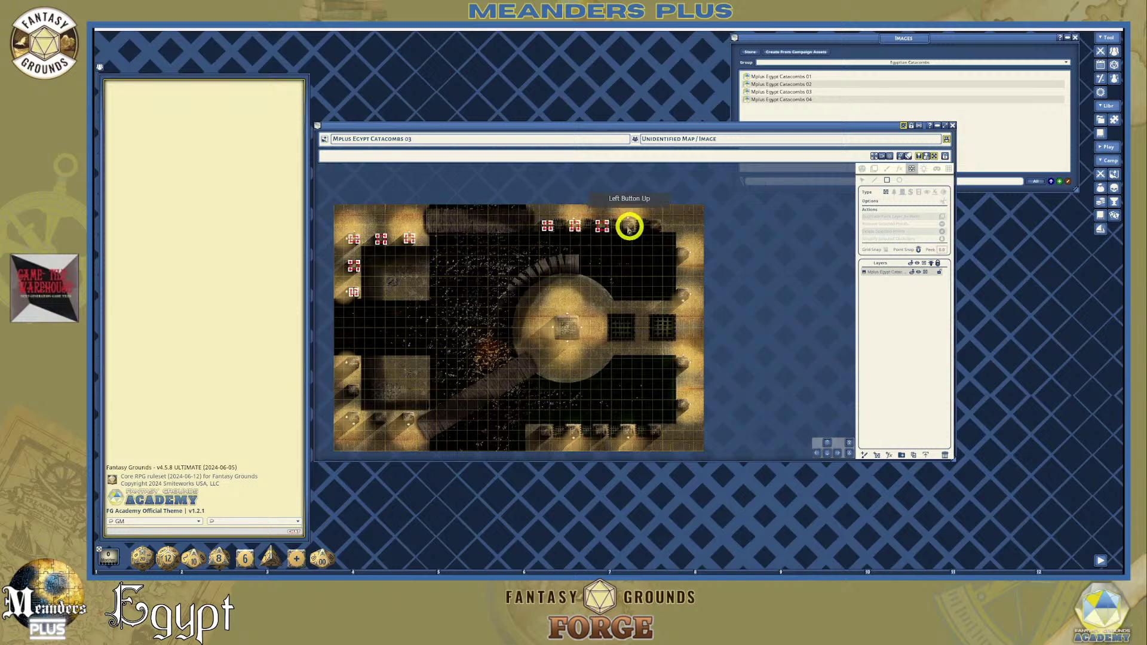
{"action": "left_click", "coordinate": [630, 226]}
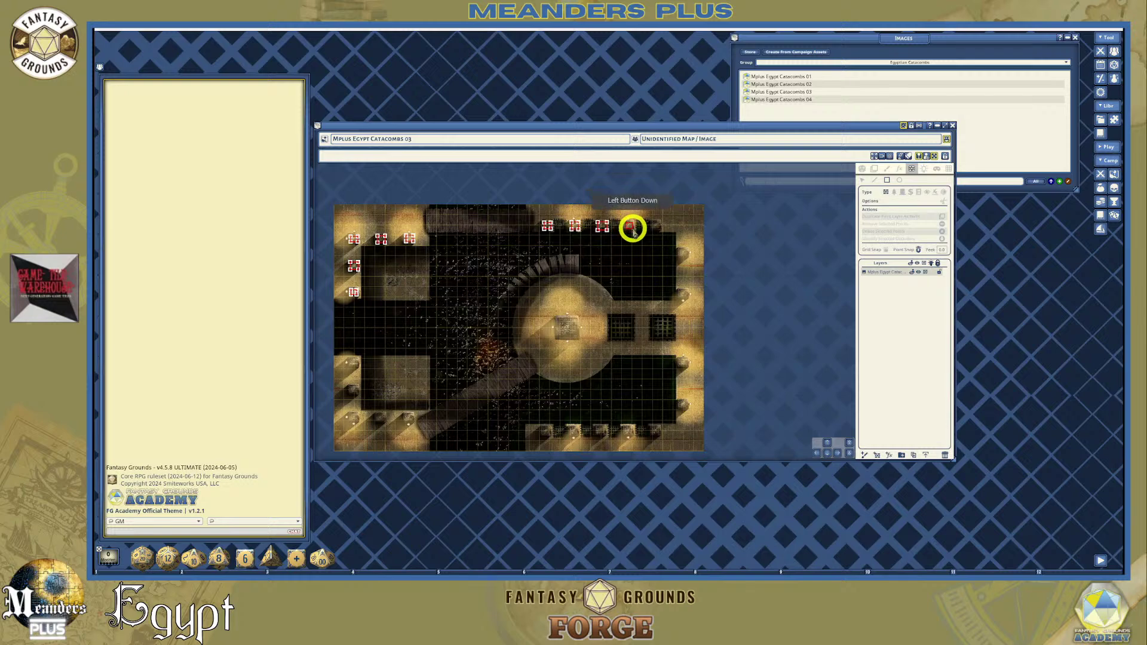
{"action": "left_click", "coordinate": [659, 227]}
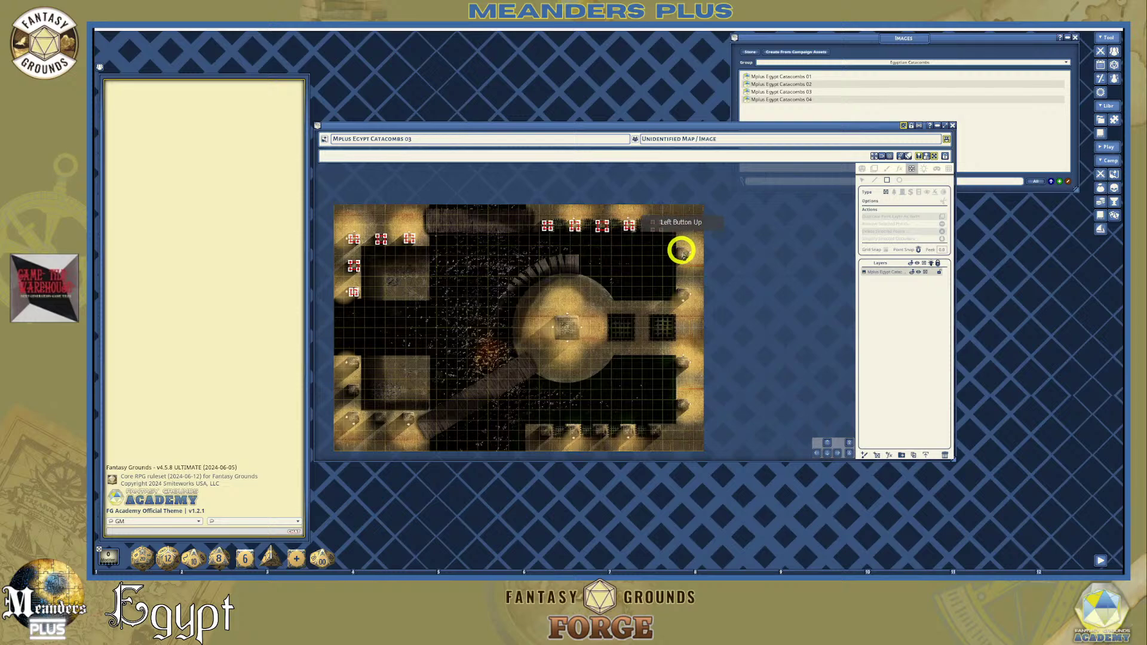
{"action": "left_click", "coordinate": [683, 252]}
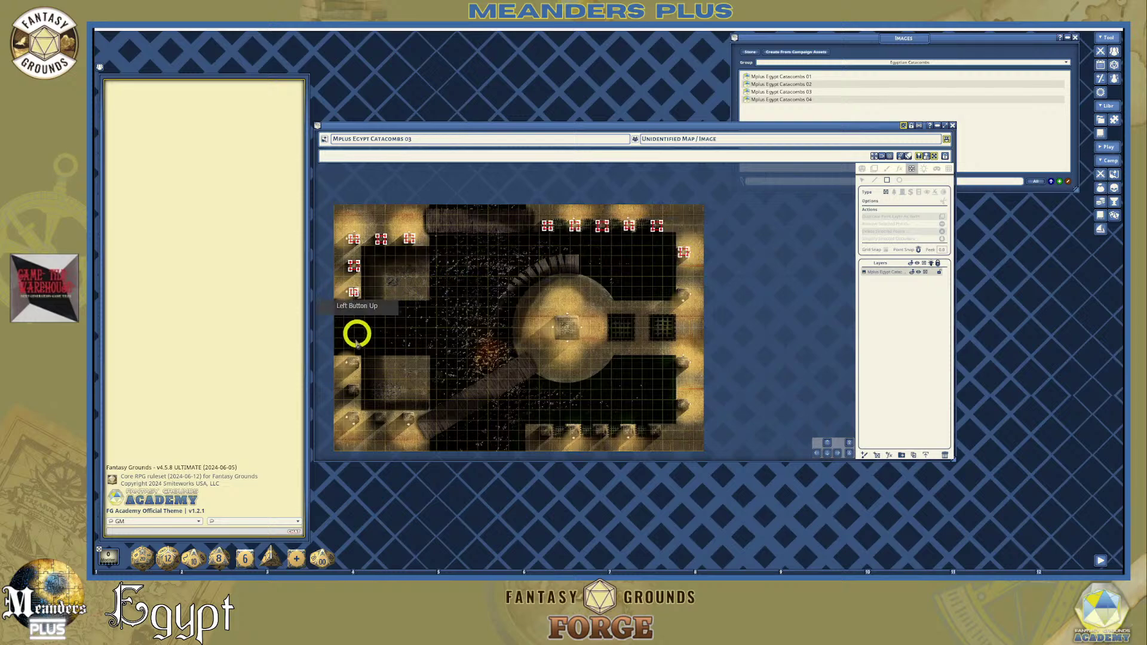
Draw rectangular walls around the five pillars in the map's south-western corner
{"action": "left_click_drag", "start_coordinate": [355, 364], "coordinate": [359, 367]}
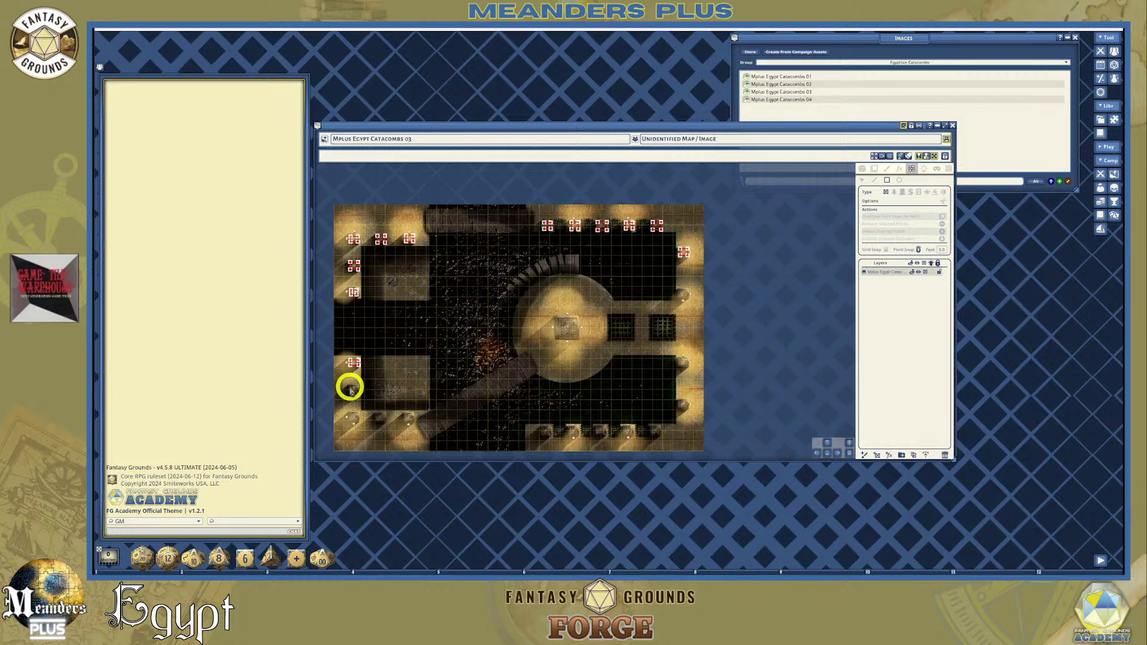
{"action": "left_click_drag", "start_coordinate": [350, 387], "coordinate": [357, 395]}
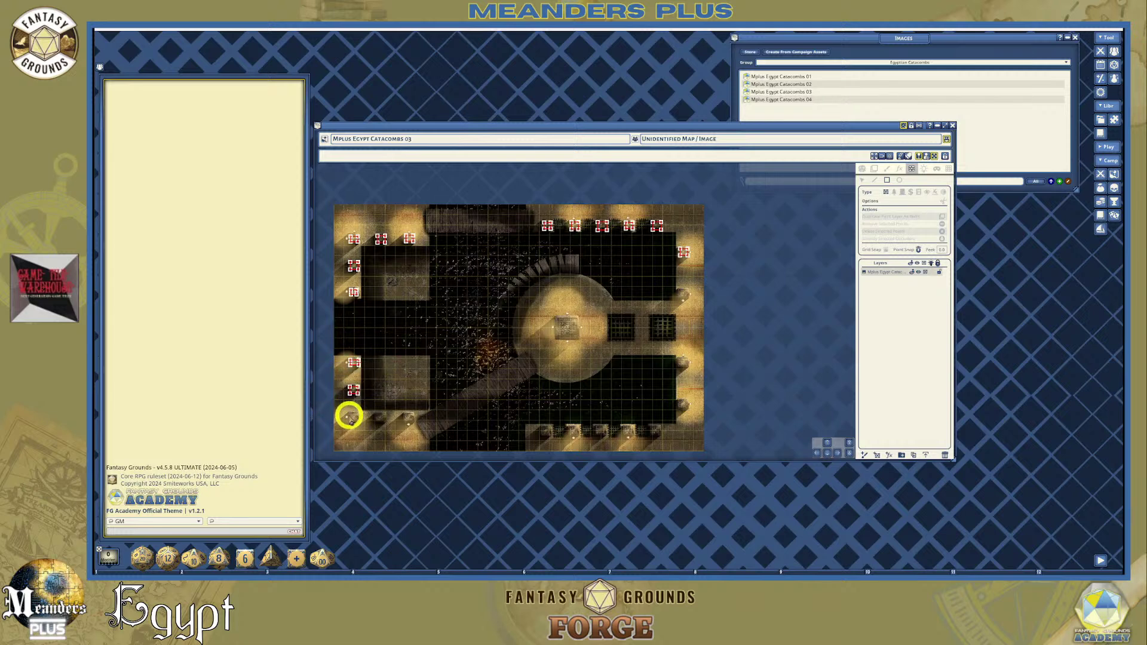
{"action": "left_click_drag", "start_coordinate": [352, 414], "coordinate": [416, 422]}
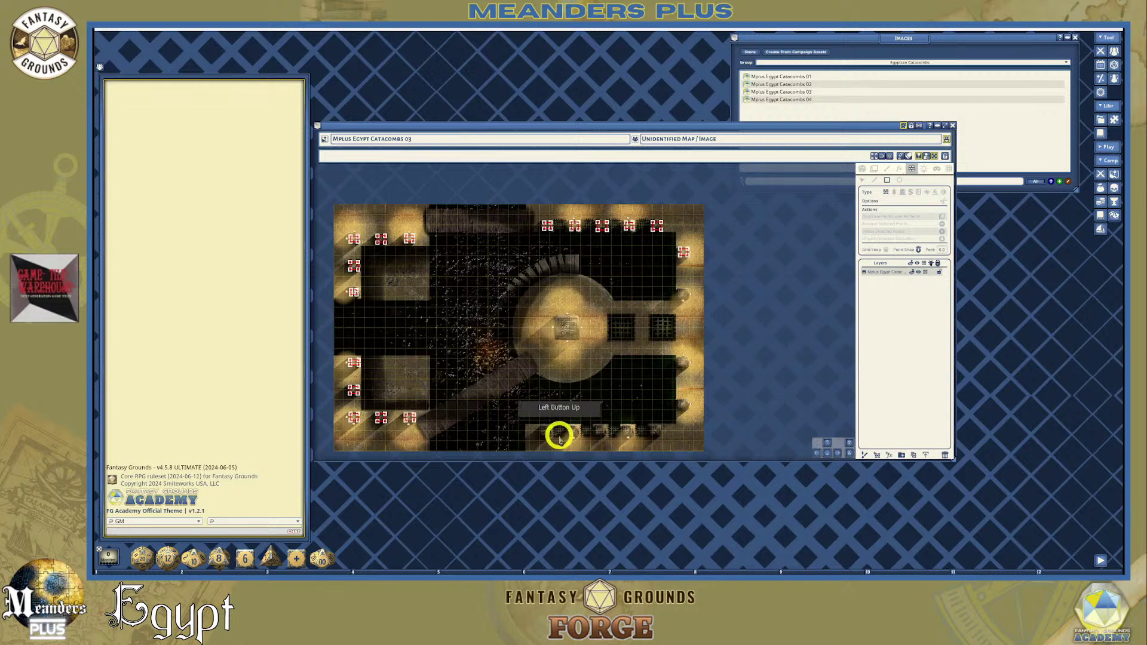
Draw rectangular walls around the five pillars on the south-eastern edge and the remaining three on the east side
{"action": "left_click_drag", "start_coordinate": [544, 428], "coordinate": [659, 435]}
{"action": "left_click_drag", "start_coordinate": [681, 361], "coordinate": [686, 410]}
{"action": "left_click_drag", "start_coordinate": [681, 288], "coordinate": [686, 298]}
Draw a rectangular wall around the square pedestal at the centre of the circular platform
{"action": "scroll", "coordinate": [565, 328], "scroll_direction": "up", "scroll_amount": 2}
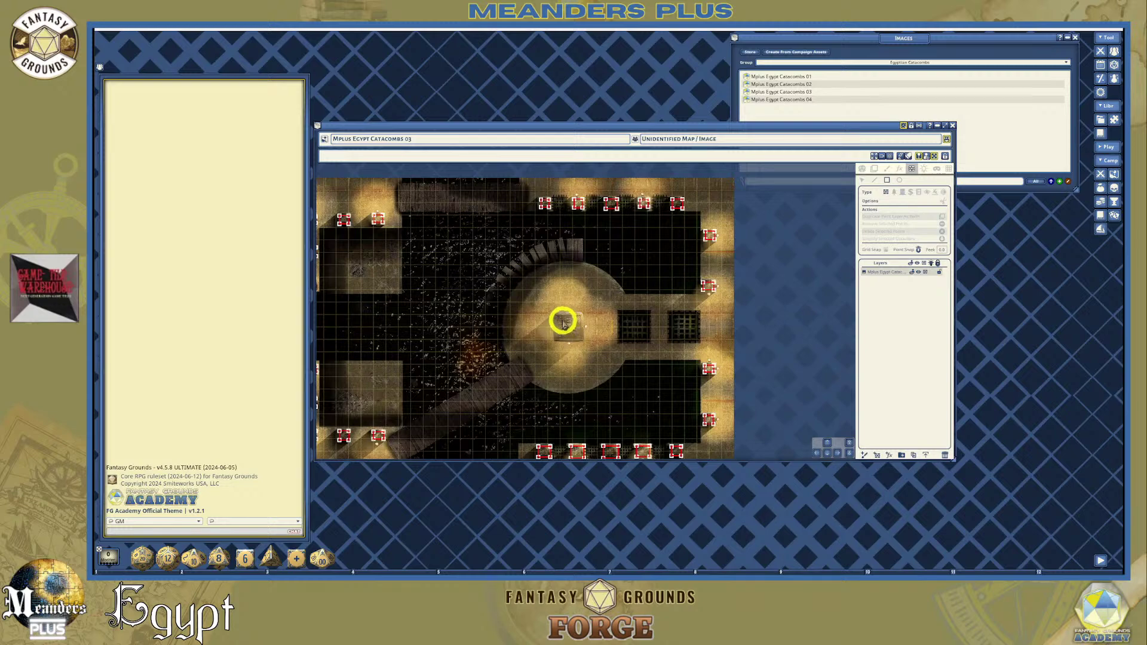
{"action": "left_click_drag", "start_coordinate": [565, 324], "coordinate": [579, 346]}
{"action": "scroll", "coordinate": [579, 346], "scroll_direction": "down", "scroll_amount": 2}
{"action": "scroll", "coordinate": [579, 344], "scroll_direction": "down", "scroll_amount": 1}
{"action": "scroll", "coordinate": [437, 350], "scroll_direction": "down", "scroll_amount": 1}
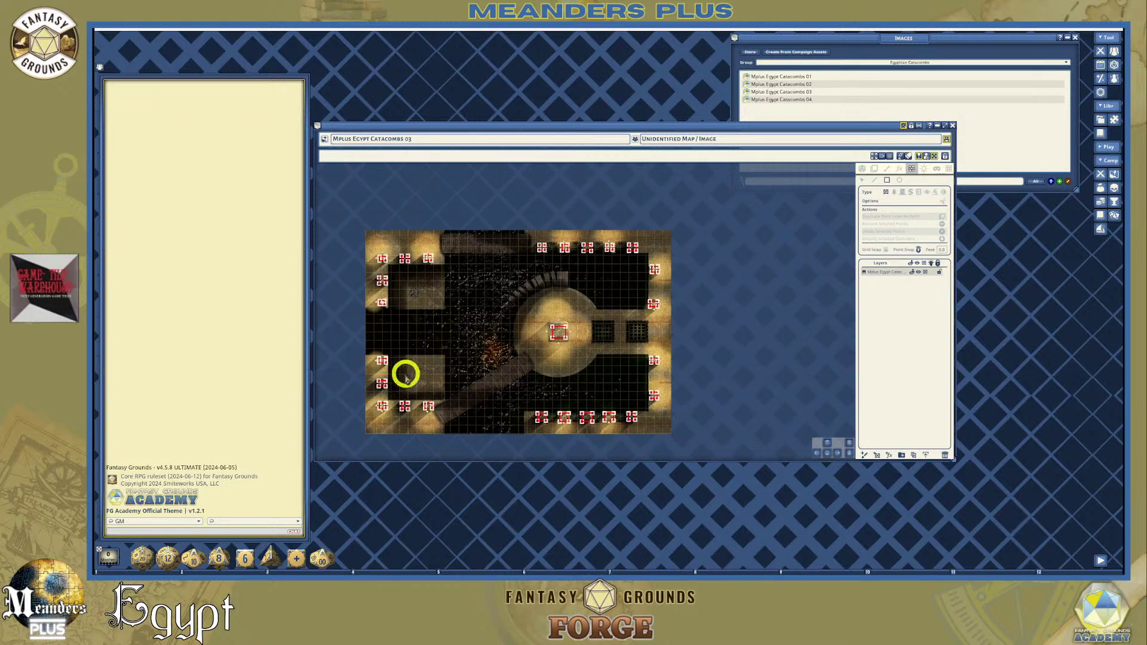
Check the placement of the wall rectangles on the pillars and the central pedestal across the map
{"action": "scroll", "coordinate": [406, 394], "scroll_direction": "up", "scroll_amount": 4}
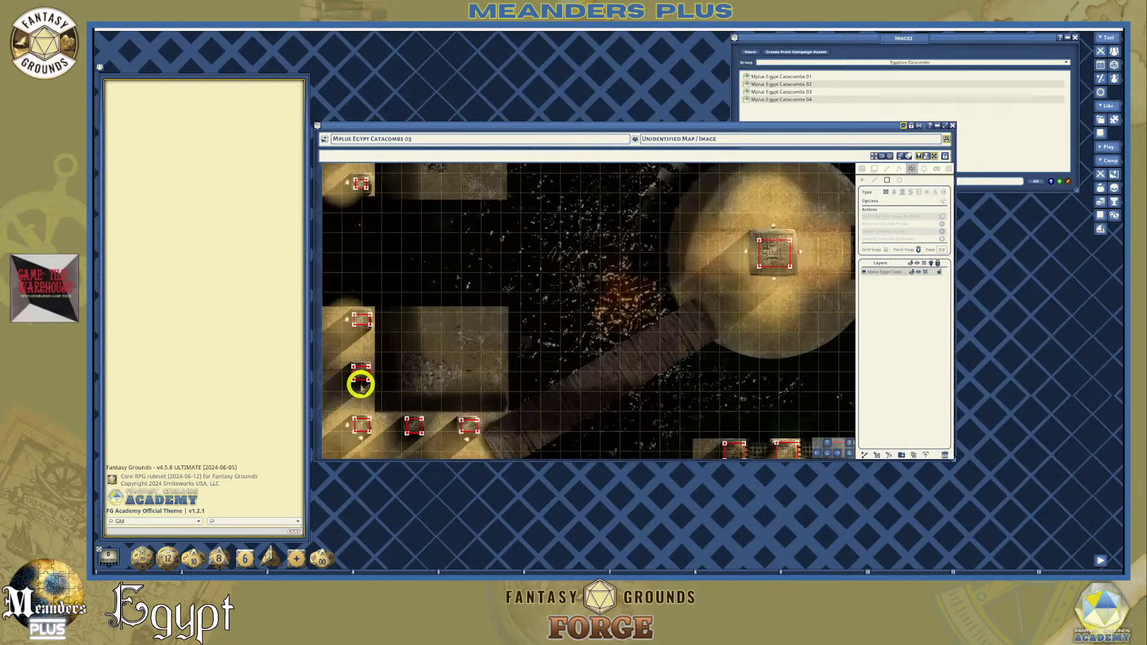
{"action": "scroll", "coordinate": [744, 352], "scroll_direction": "down", "scroll_amount": 2}
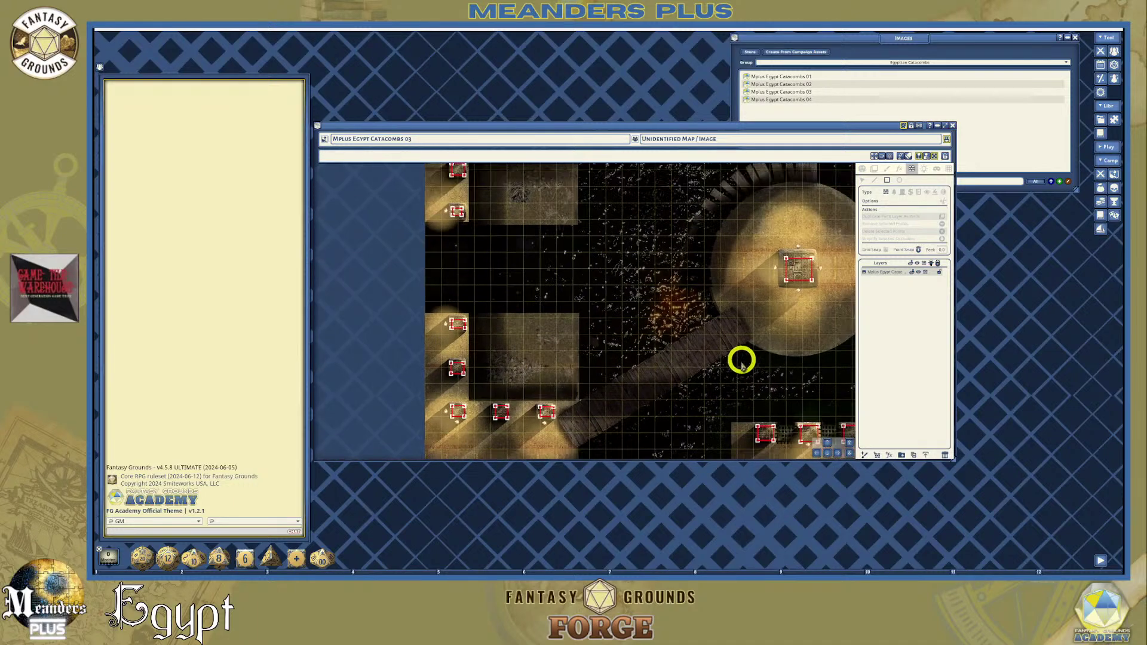
{"action": "left_click", "coordinate": [833, 452]}
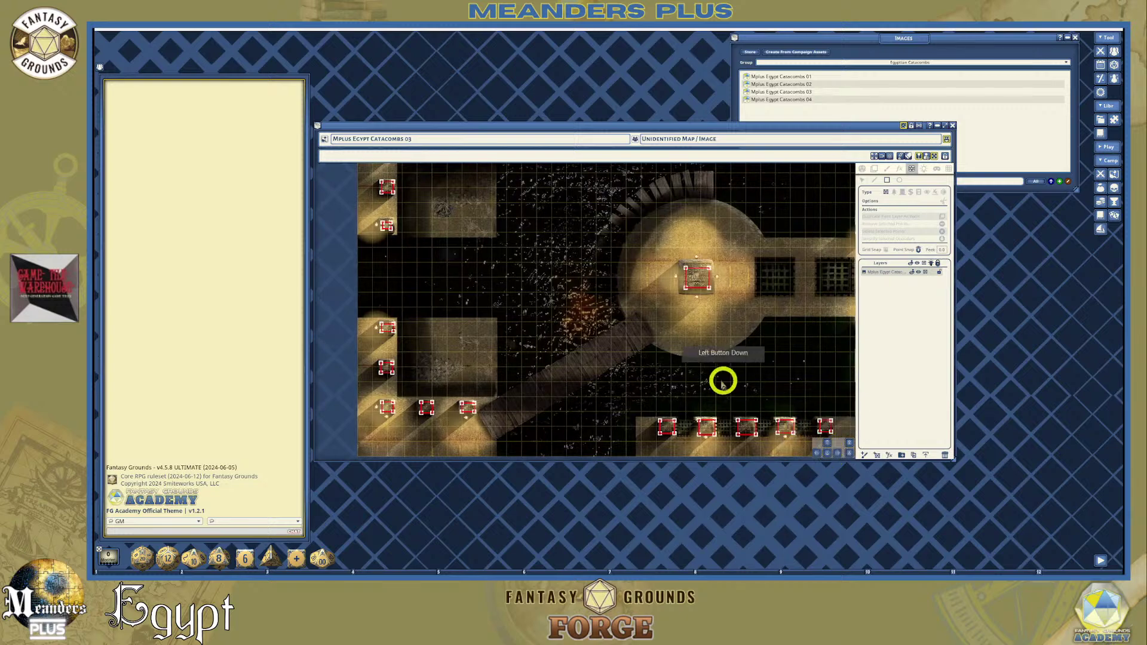
{"action": "scroll", "coordinate": [626, 334], "scroll_direction": "up", "scroll_amount": 1}
{"action": "scroll", "coordinate": [625, 331], "scroll_direction": "down", "scroll_amount": 1}
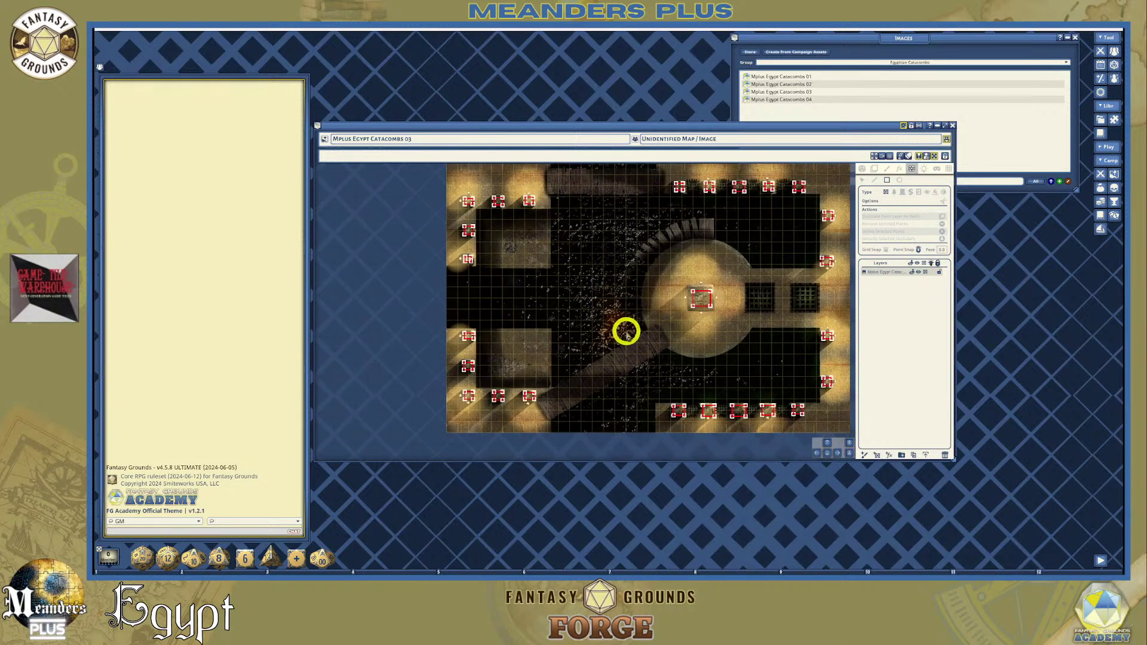
{"action": "scroll", "coordinate": [506, 286], "scroll_direction": "up", "scroll_amount": 3}
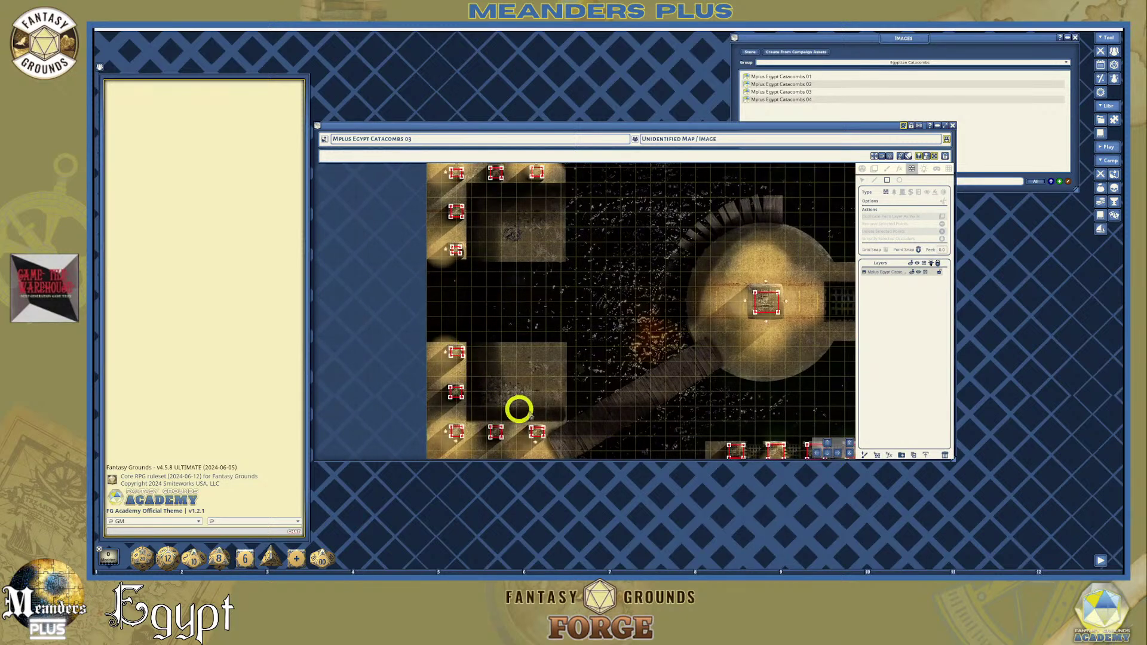
{"action": "scroll", "coordinate": [666, 351], "scroll_direction": "down", "scroll_amount": 3}
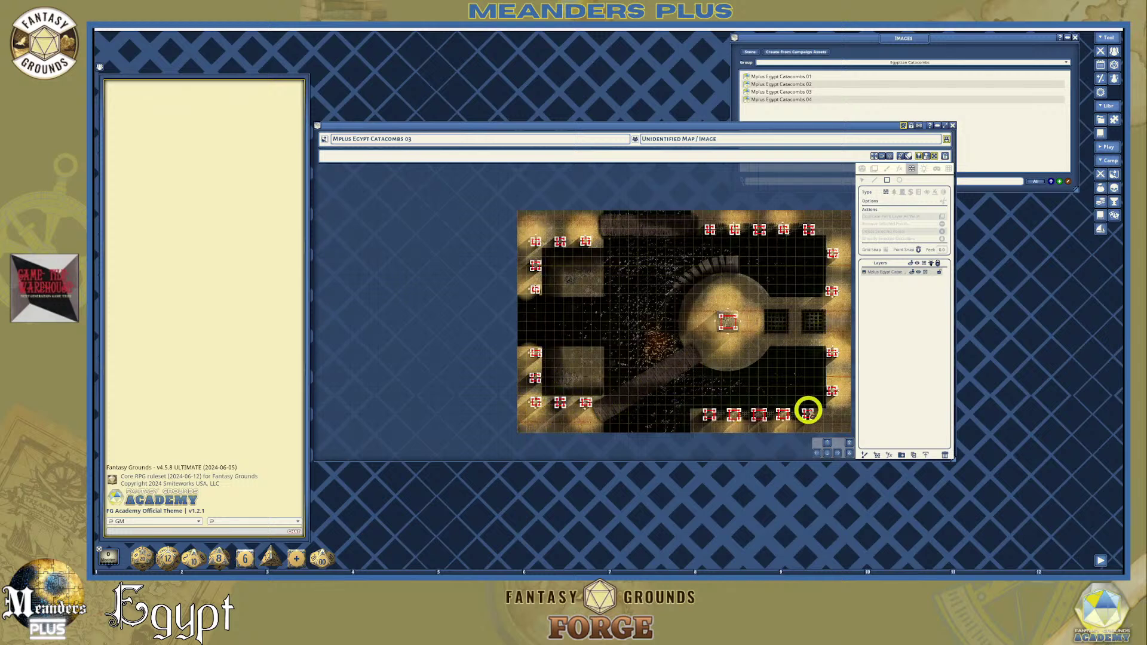
{"action": "scroll", "coordinate": [620, 328], "scroll_direction": "up", "scroll_amount": 2}
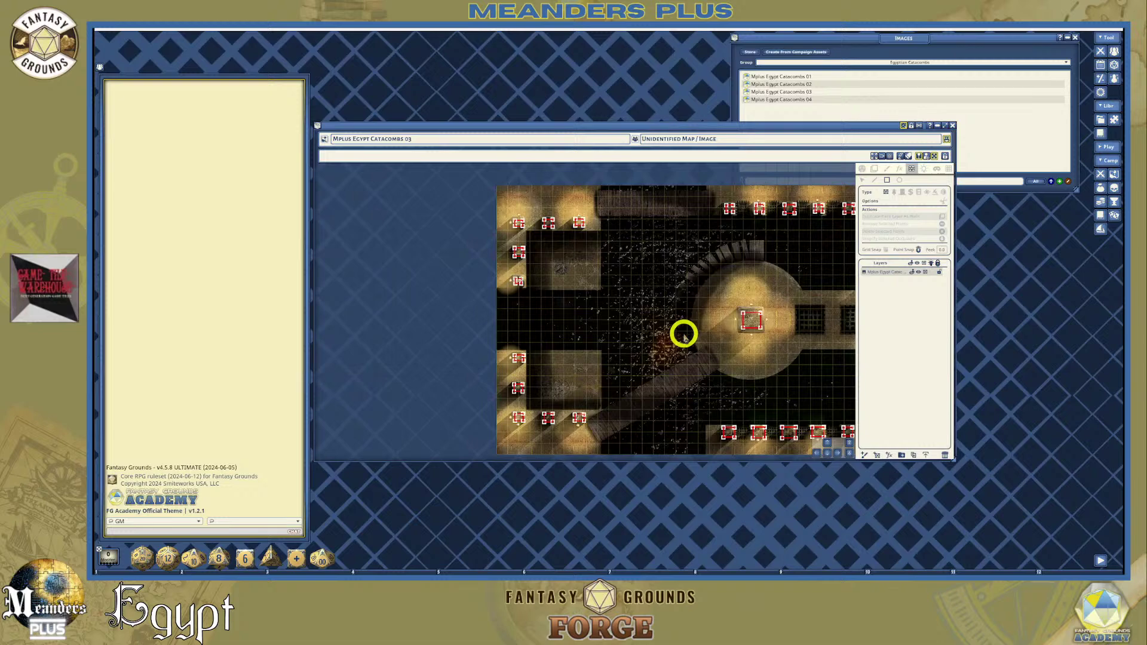
{"action": "scroll", "coordinate": [572, 335], "scroll_direction": "down", "scroll_amount": 1}
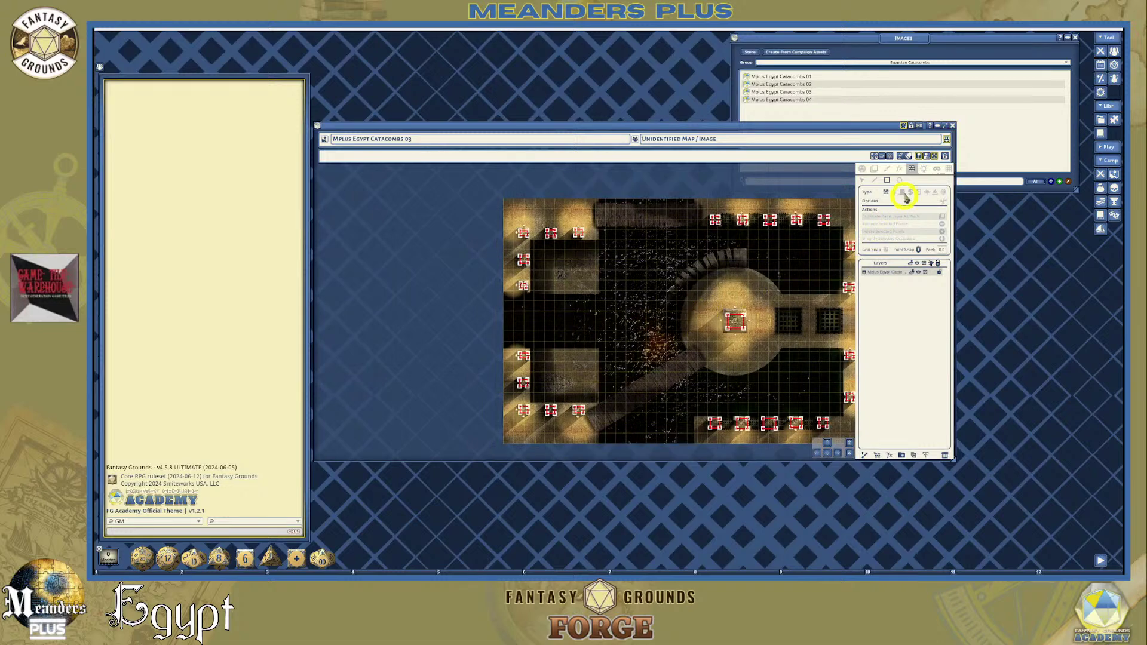
Apply the Moonlight preset to the map's ambient light
{"action": "left_click", "coordinate": [924, 169]}
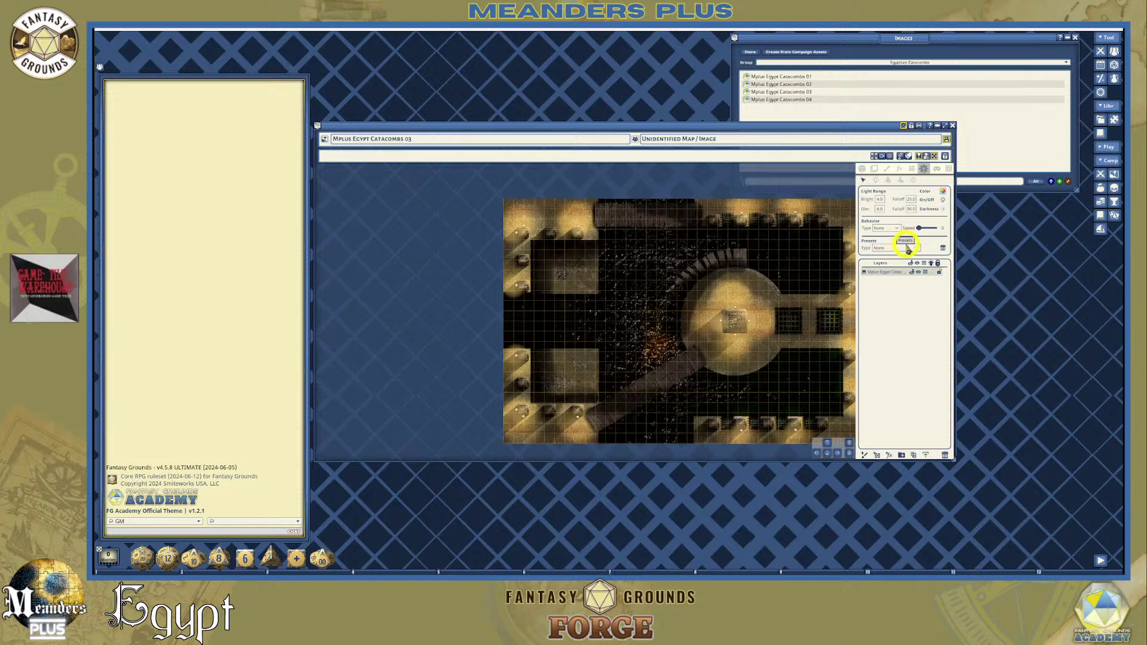
{"action": "left_click", "coordinate": [912, 180]}
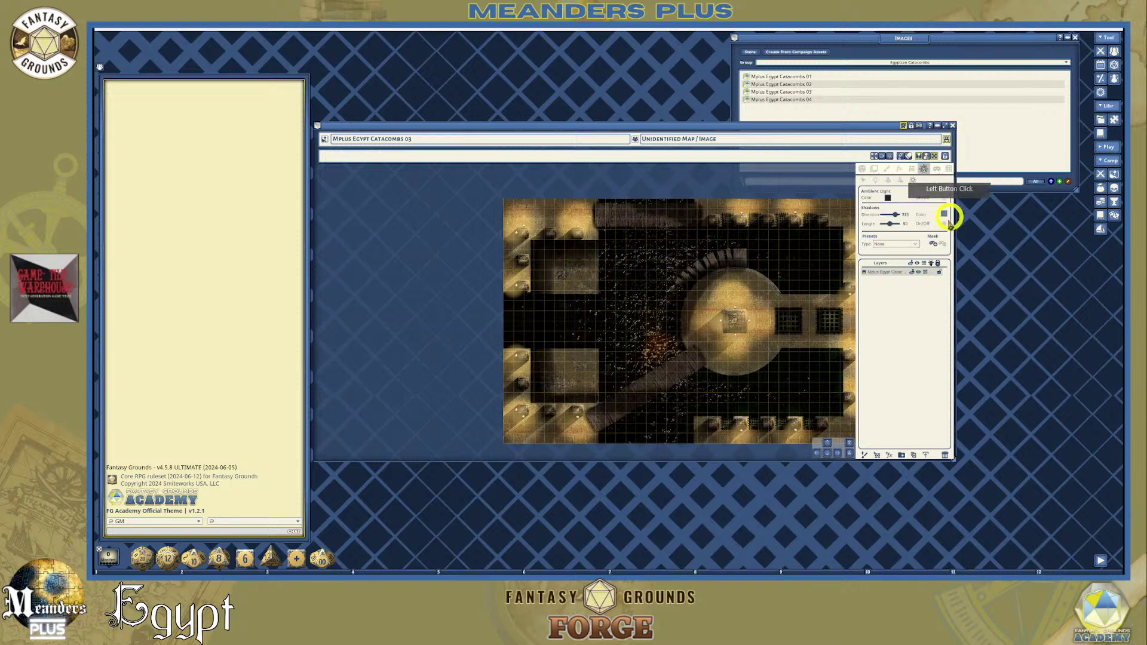
{"action": "left_click", "coordinate": [915, 245]}
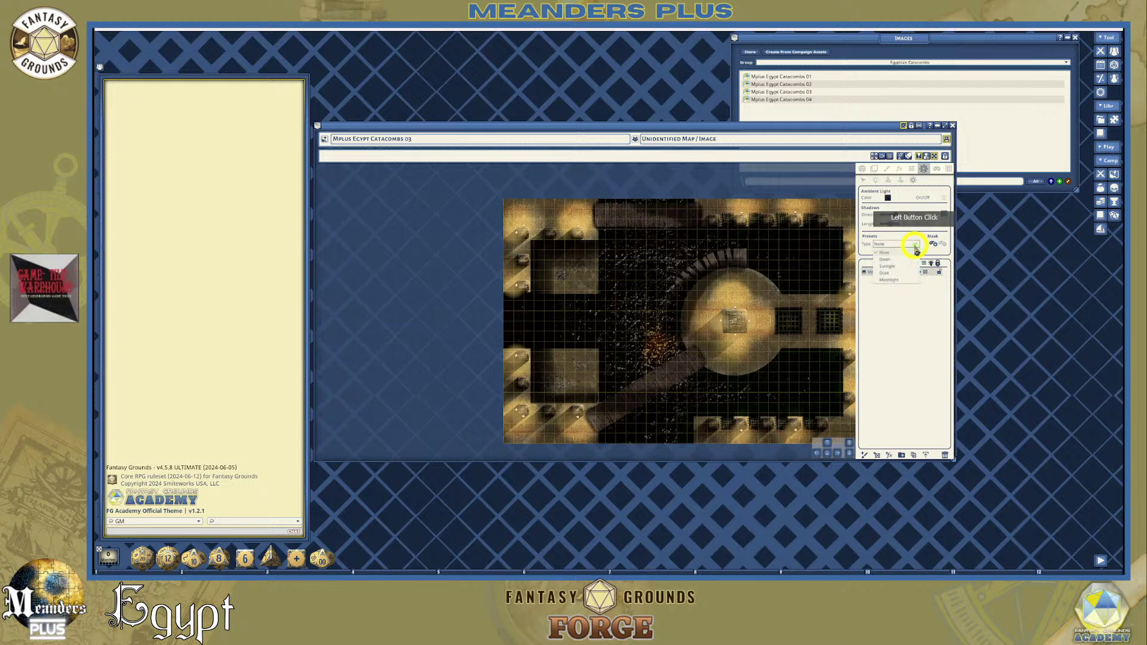
{"action": "left_click", "coordinate": [896, 280]}
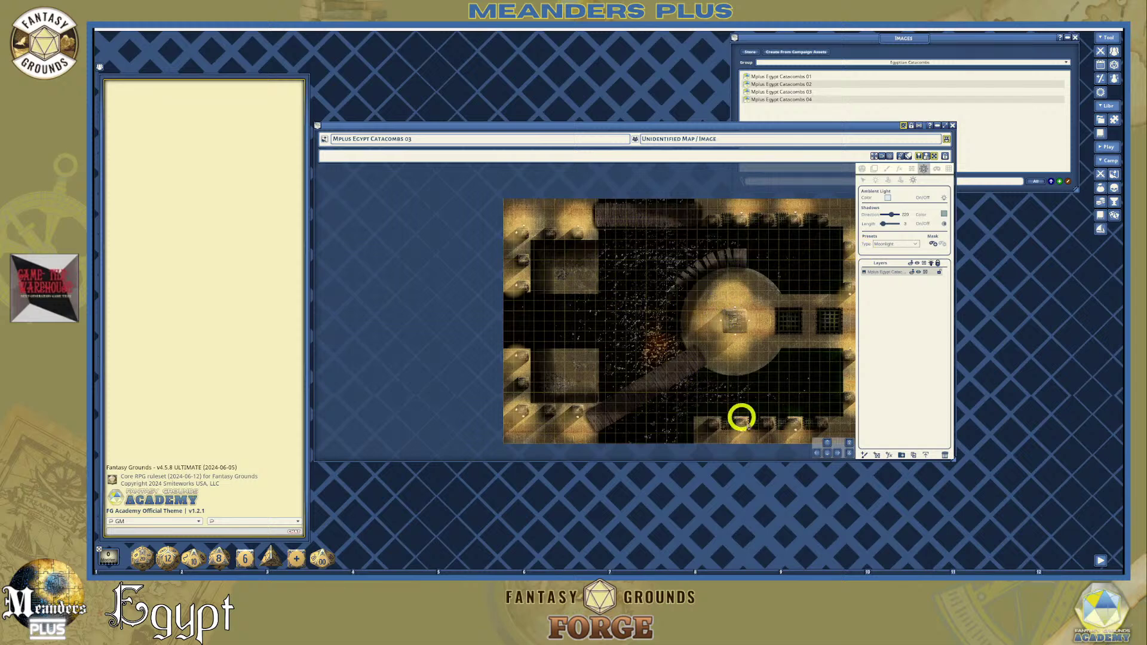
Lengthen the ambient light's shadows and inspect how they fall around the pillars in the map's north-west corner
{"action": "left_click", "coordinate": [837, 452]}
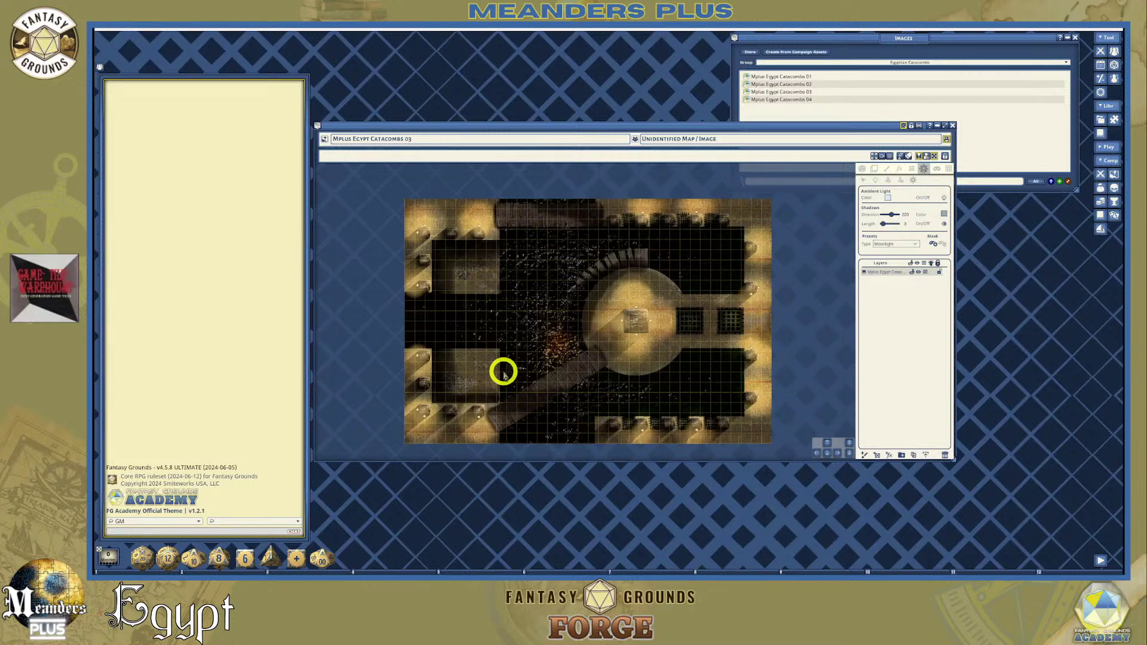
{"action": "scroll", "coordinate": [493, 353], "scroll_direction": "up", "scroll_amount": 1}
{"action": "scroll", "coordinate": [494, 353], "scroll_direction": "down", "scroll_amount": 1}
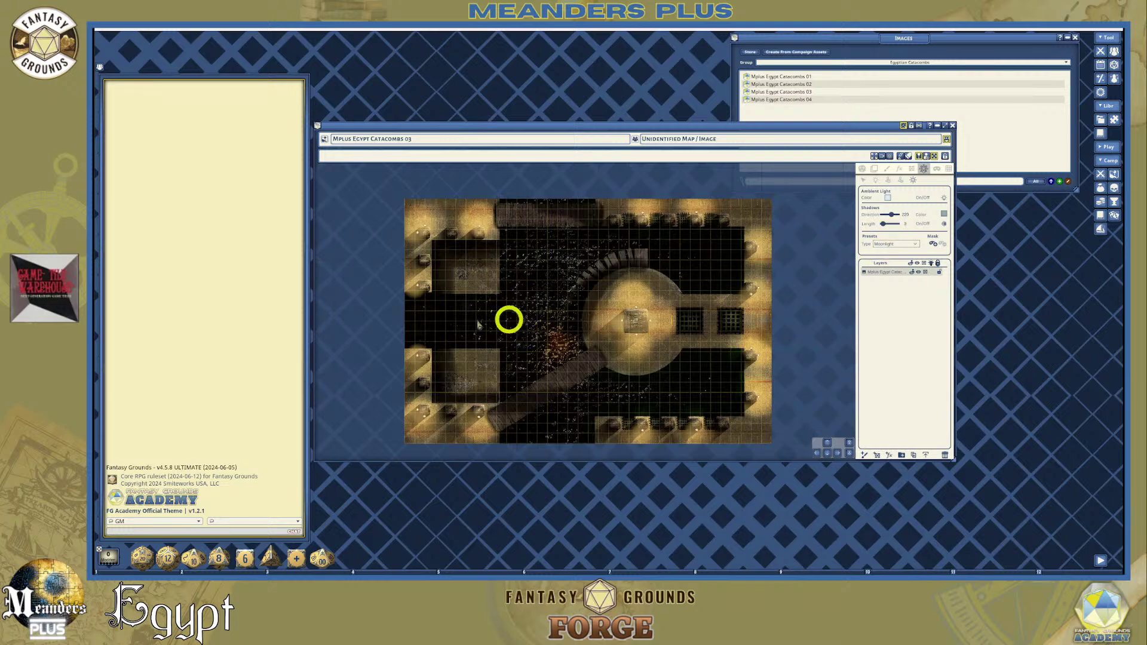
{"action": "scroll", "coordinate": [451, 299], "scroll_direction": "up", "scroll_amount": 1}
{"action": "scroll", "coordinate": [479, 189], "scroll_direction": "up", "scroll_amount": 4}
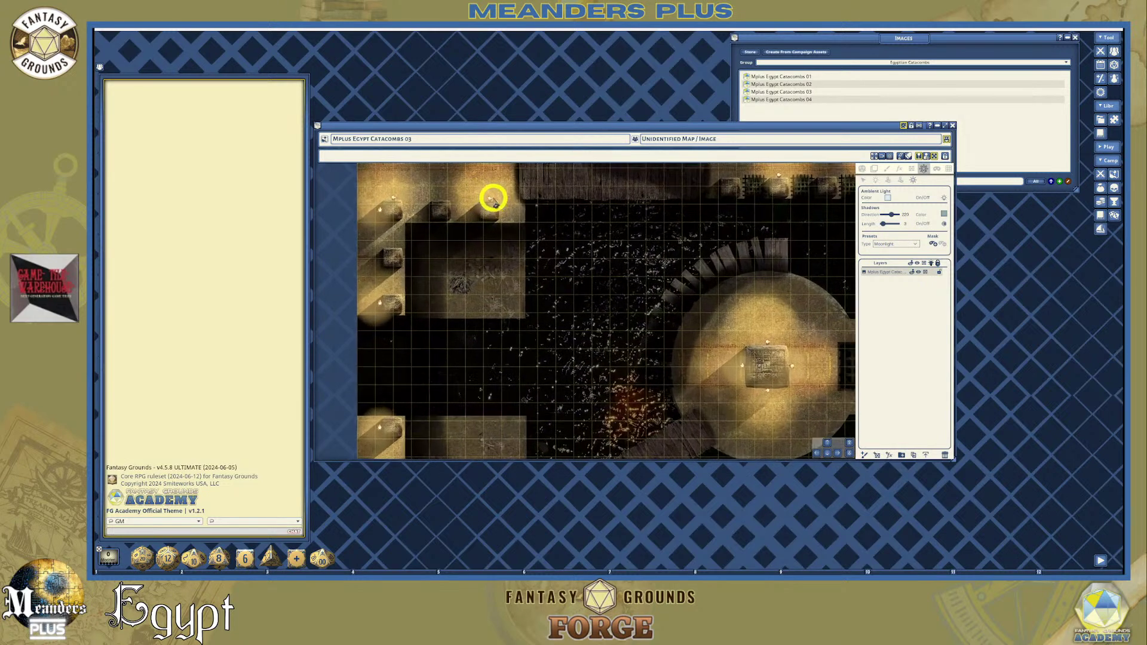
{"action": "scroll", "coordinate": [777, 227], "scroll_direction": "up", "scroll_amount": 1}
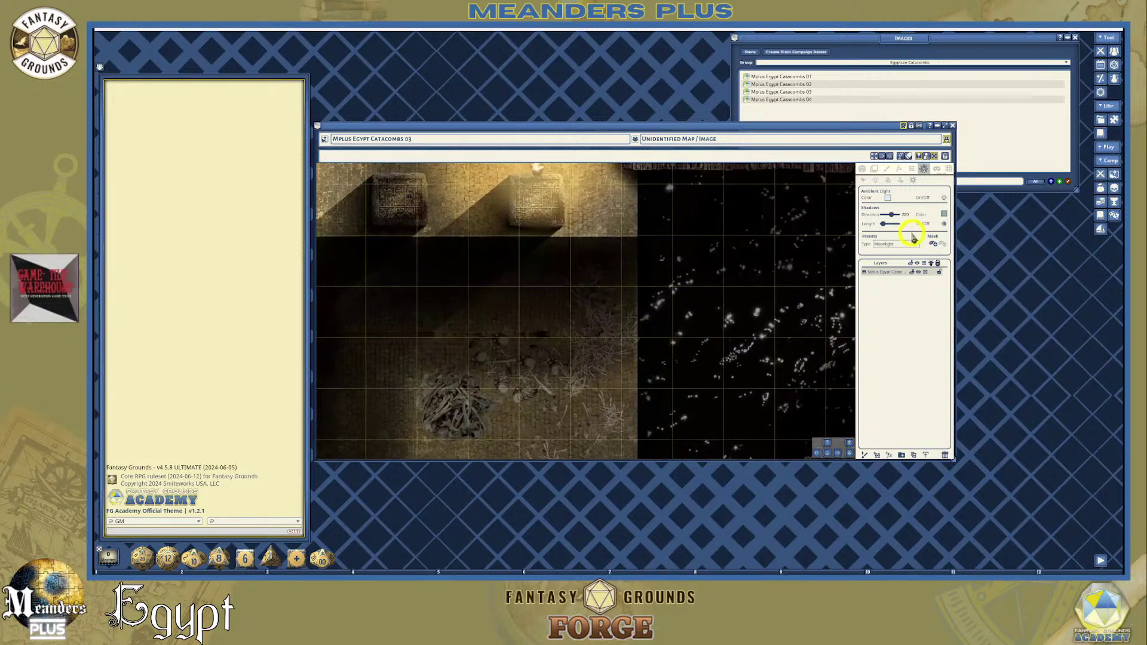
{"action": "left_click_drag", "start_coordinate": [889, 228], "coordinate": [893, 229]}
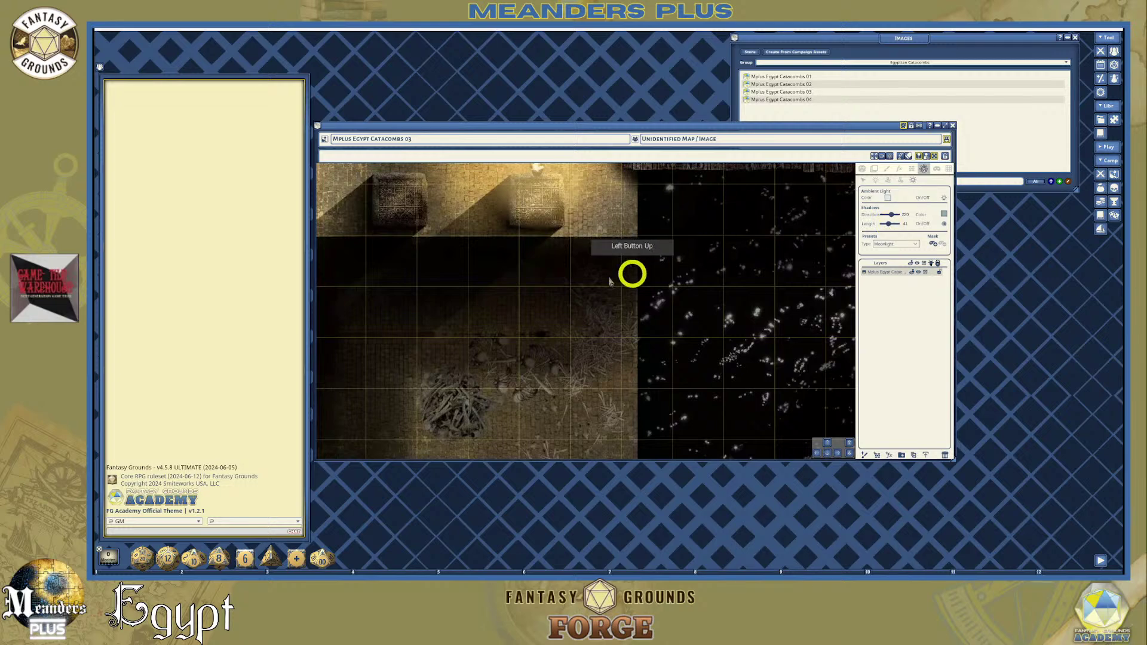
{"action": "scroll", "coordinate": [653, 263], "scroll_direction": "down", "scroll_amount": 4}
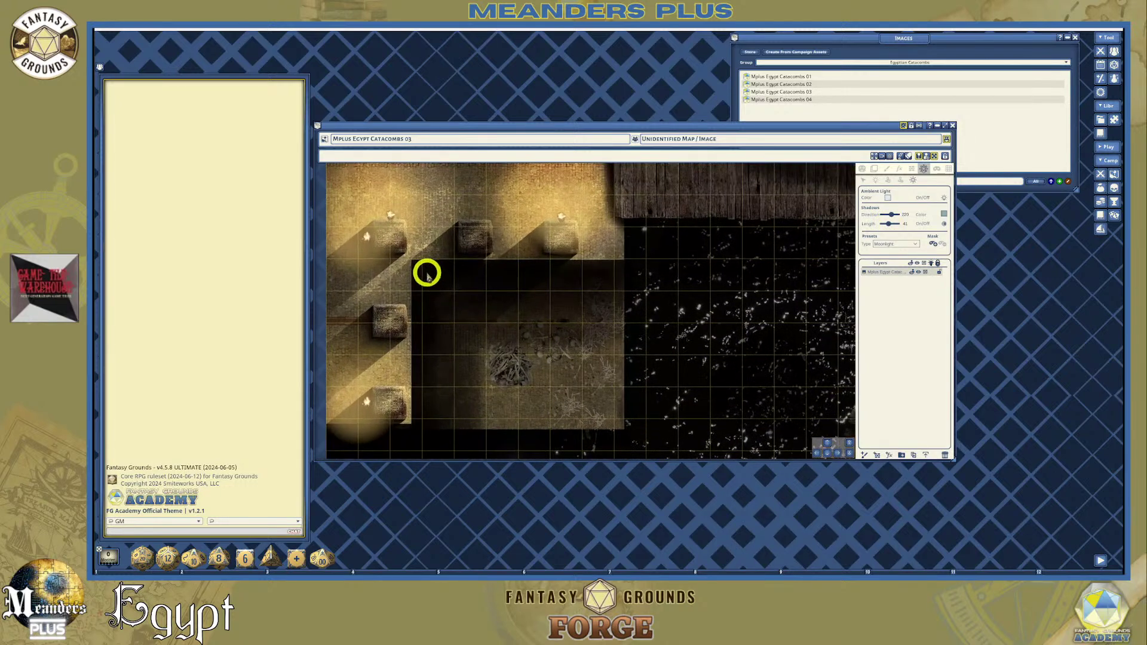
{"action": "scroll", "coordinate": [555, 330], "scroll_direction": "down", "scroll_amount": 1}
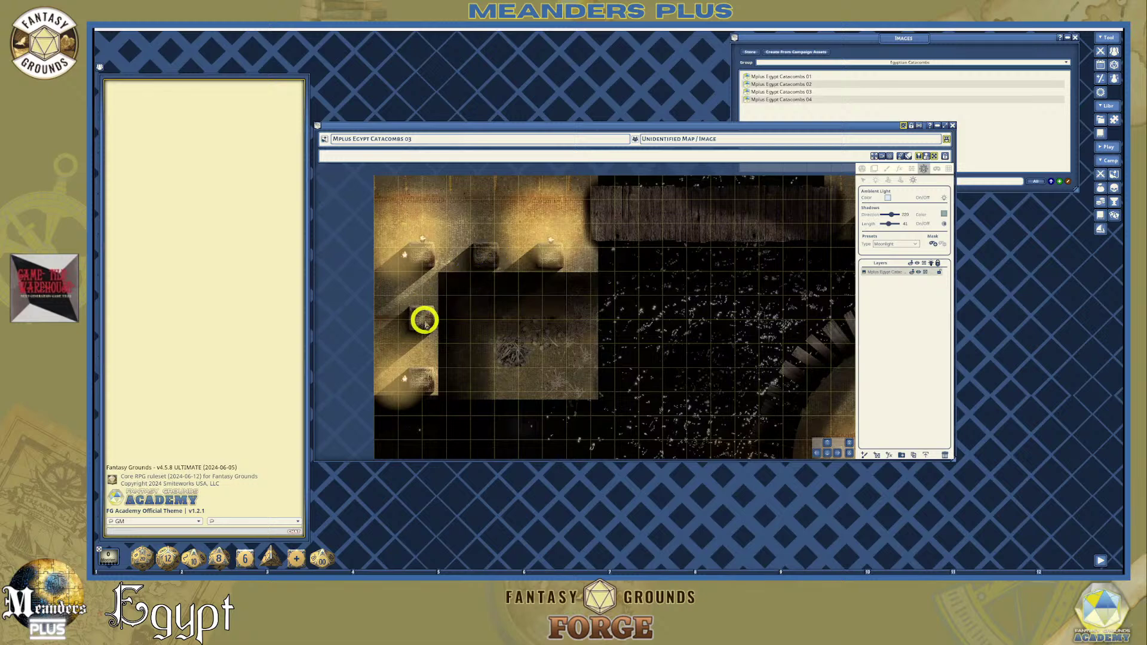
Rotate the ambient shadow direction and shorten the shadows slightly, with the ambient preset type at None
{"action": "mouse_move", "coordinate": [893, 217]}
{"action": "left_mouse_down"}
{"action": "mouse_move", "coordinate": [904, 221]}
{"action": "mouse_move", "coordinate": [886, 233]}
{"action": "left_mouse_up"}
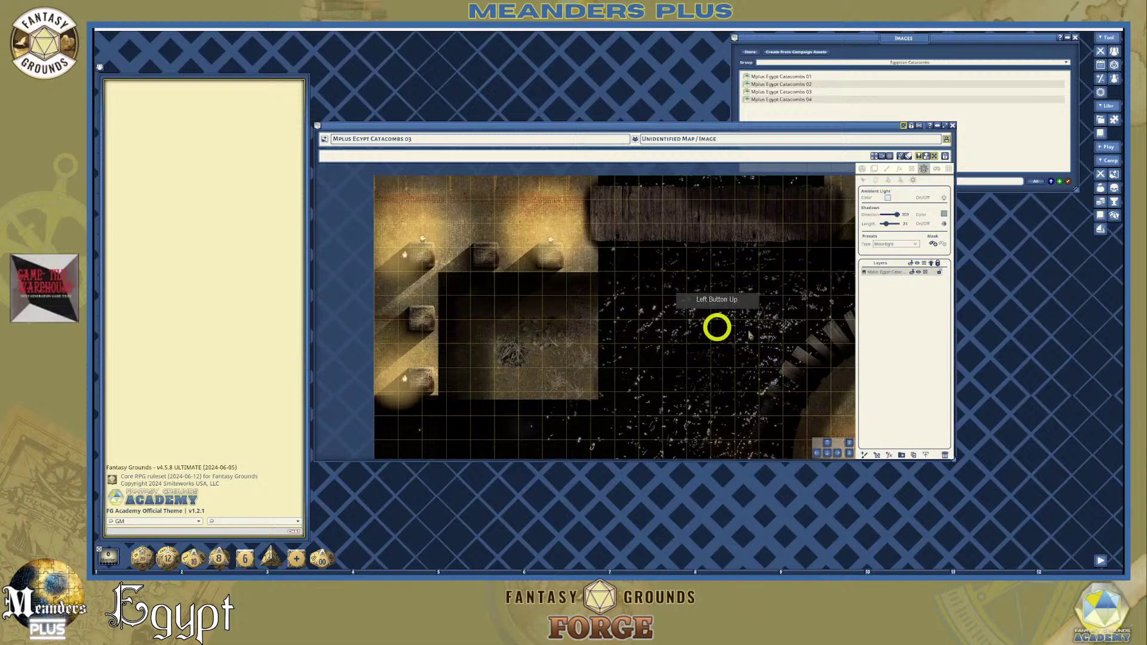
{"action": "scroll", "coordinate": [520, 374], "scroll_direction": "down", "scroll_amount": 3}
{"action": "scroll", "coordinate": [710, 415], "scroll_direction": "down", "scroll_amount": 2}
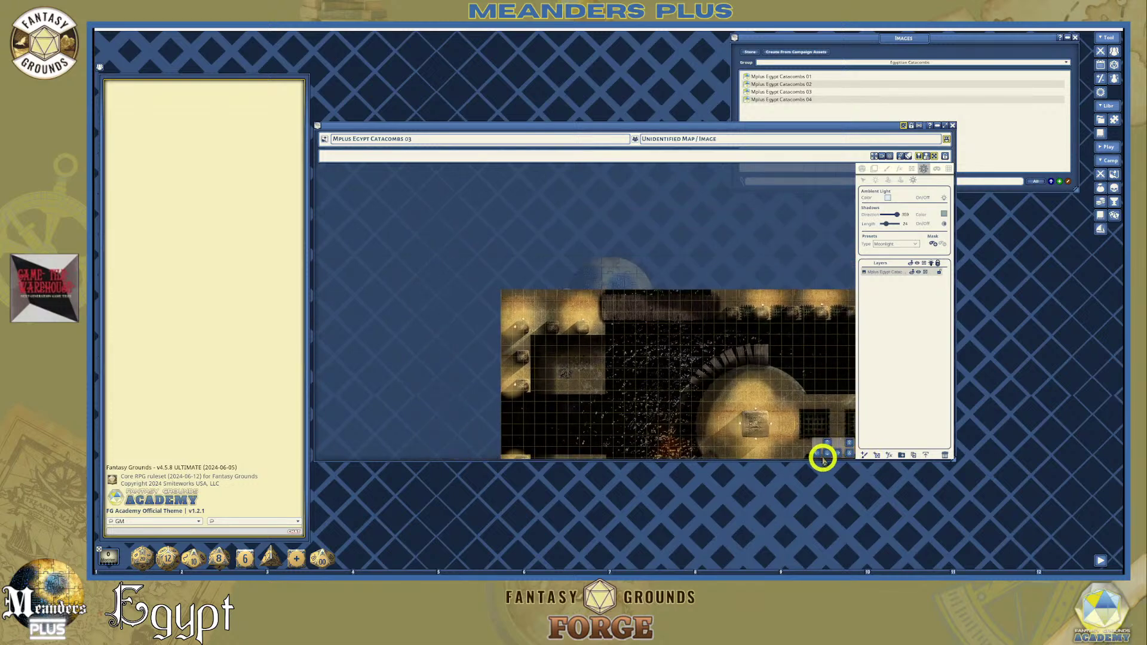
{"action": "left_click", "coordinate": [827, 454]}
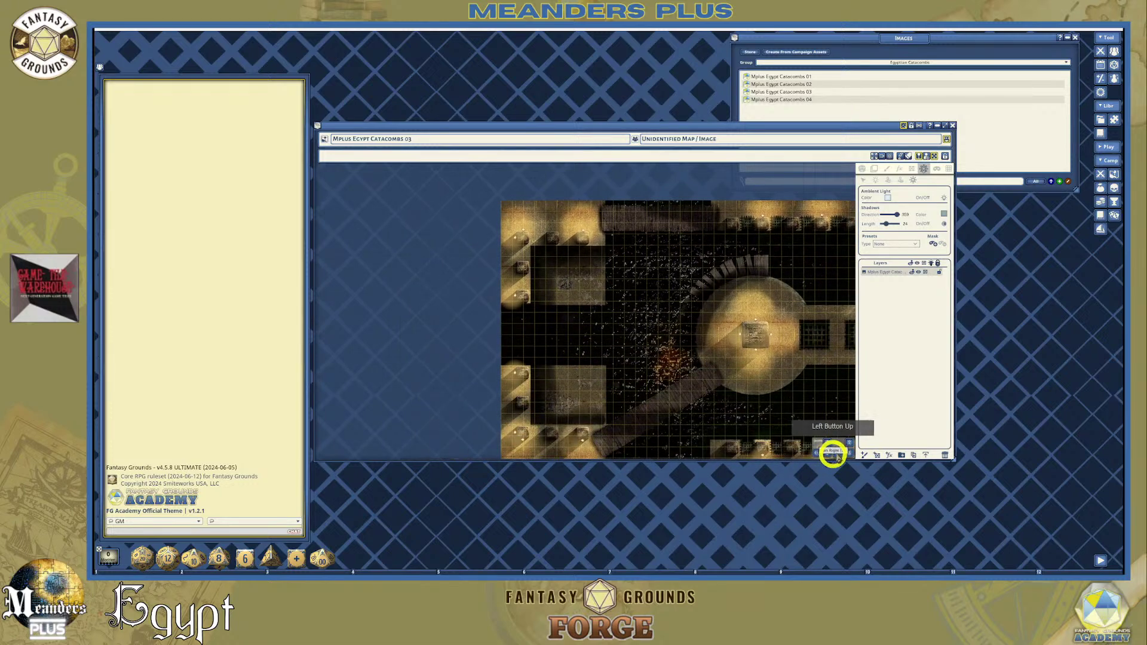
{"action": "left_click", "coordinate": [832, 455]}
{"action": "double_click", "coordinate": [816, 406]}
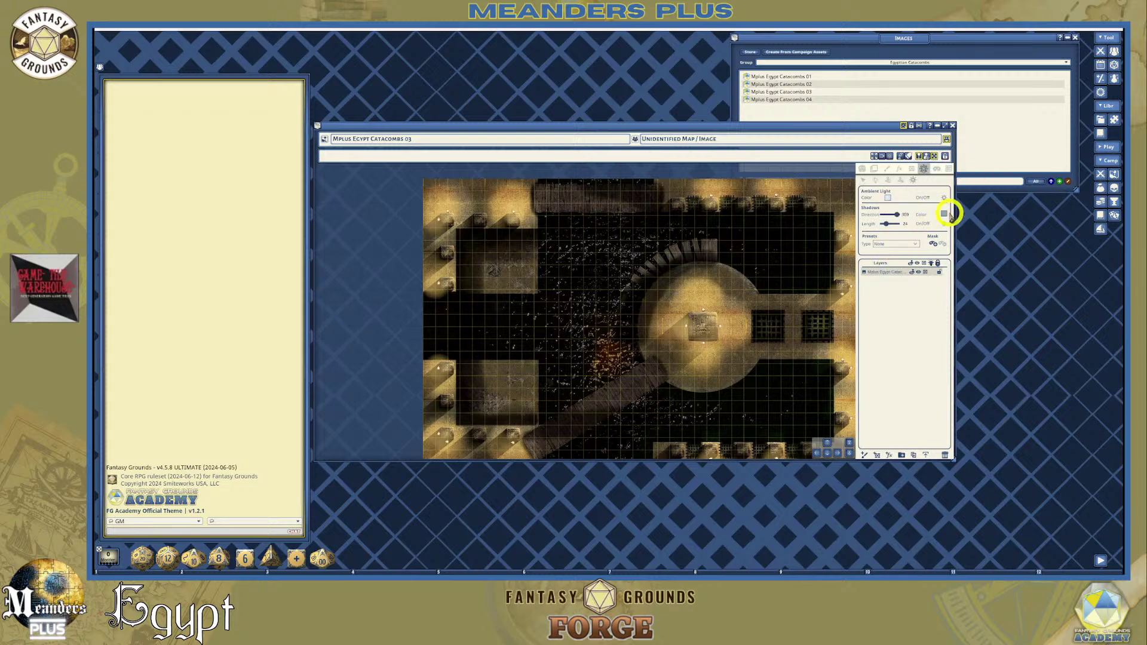
{"action": "left_click", "coordinate": [916, 244]}
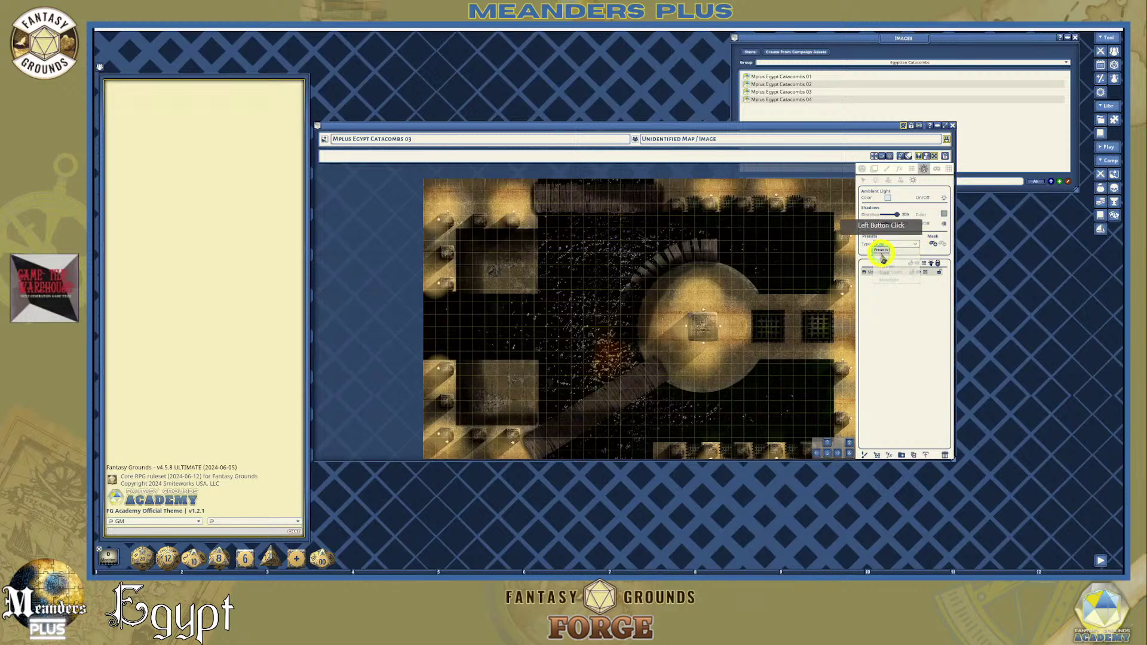
{"action": "left_click", "coordinate": [883, 256]}
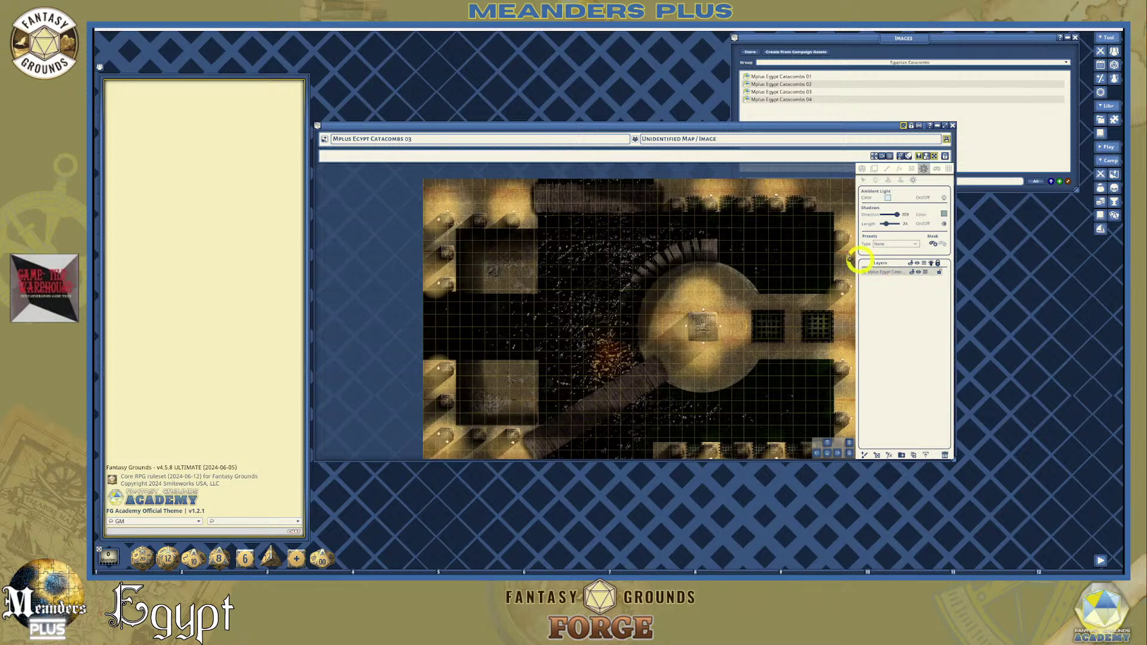
{"action": "scroll", "coordinate": [671, 300], "scroll_direction": "down", "scroll_amount": 1}
{"action": "scroll", "coordinate": [725, 303], "scroll_direction": "down", "scroll_amount": 1}
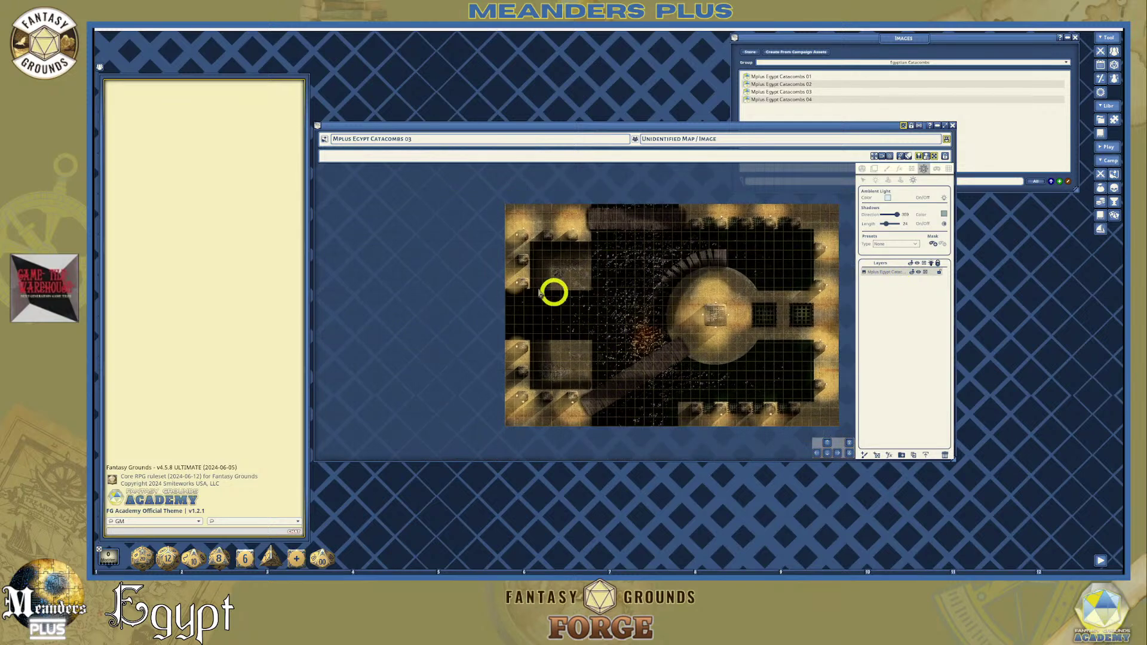
Add lights with the Torch preset at the lit pillars of the map's north-west corner
{"action": "left_click", "coordinate": [876, 184]}
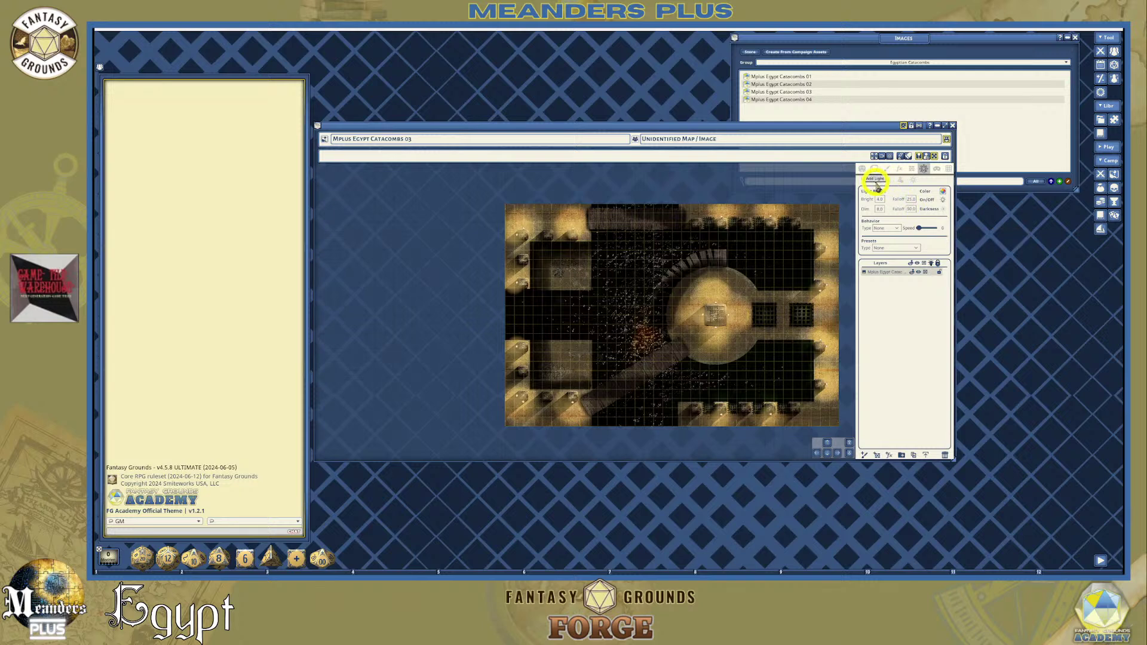
{"action": "left_click", "coordinate": [915, 248]}
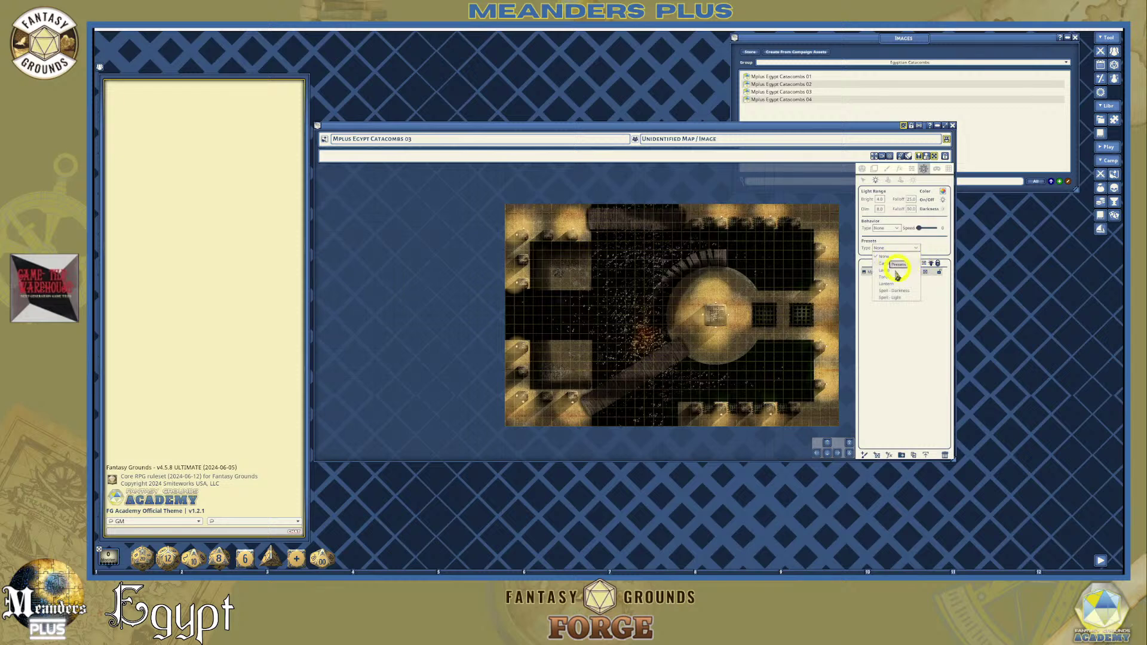
{"action": "left_click", "coordinate": [892, 282]}
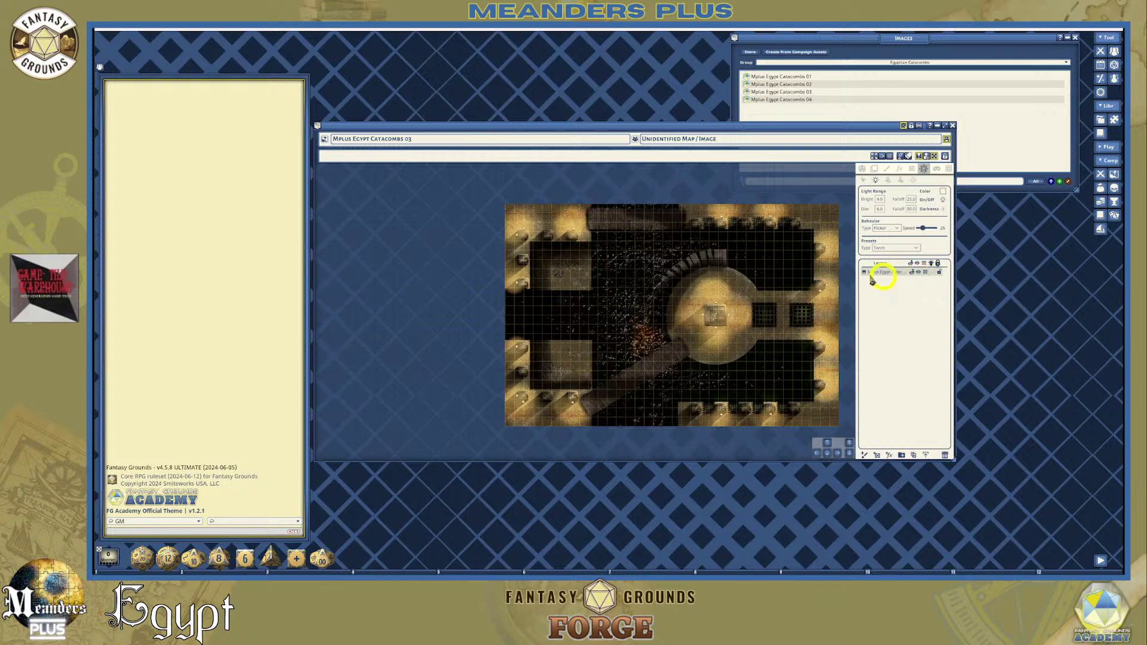
{"action": "scroll", "coordinate": [521, 228], "scroll_direction": "up", "scroll_amount": 2}
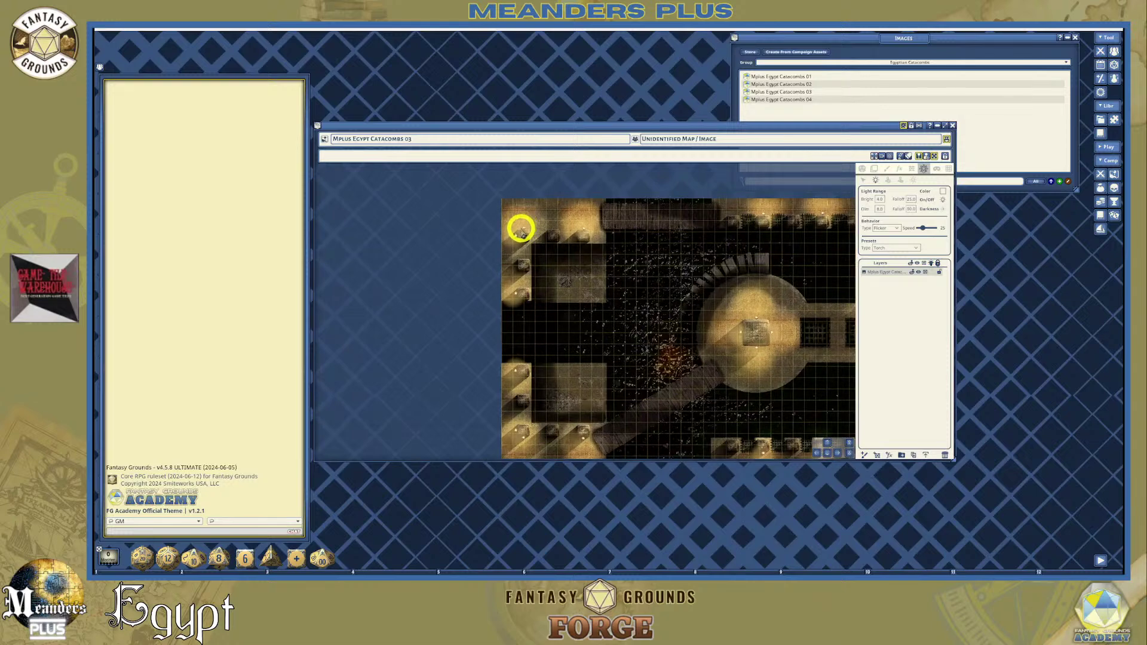
{"action": "scroll", "coordinate": [521, 229], "scroll_direction": "up", "scroll_amount": 1}
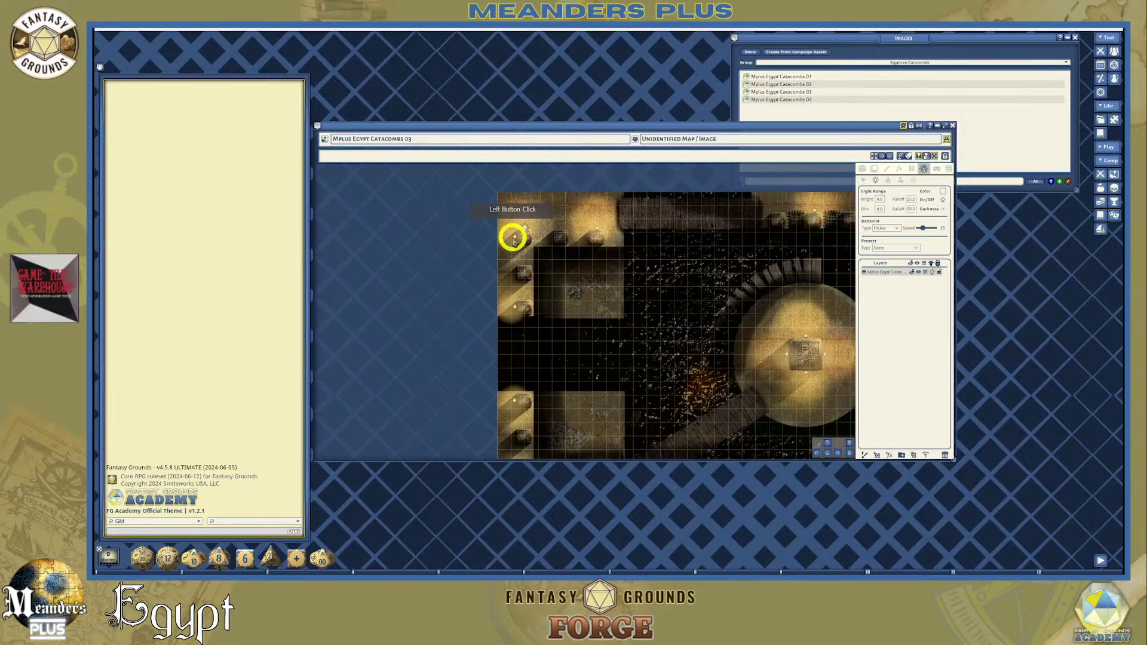
{"action": "left_click", "coordinate": [588, 236]}
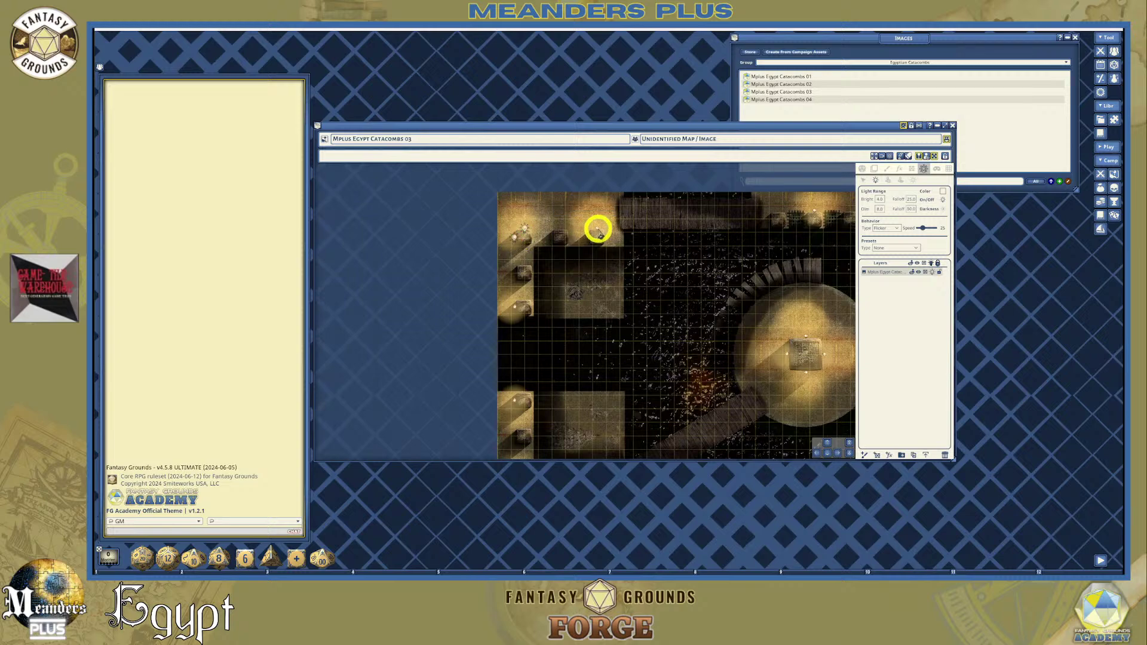
{"action": "left_click", "coordinate": [513, 307]}
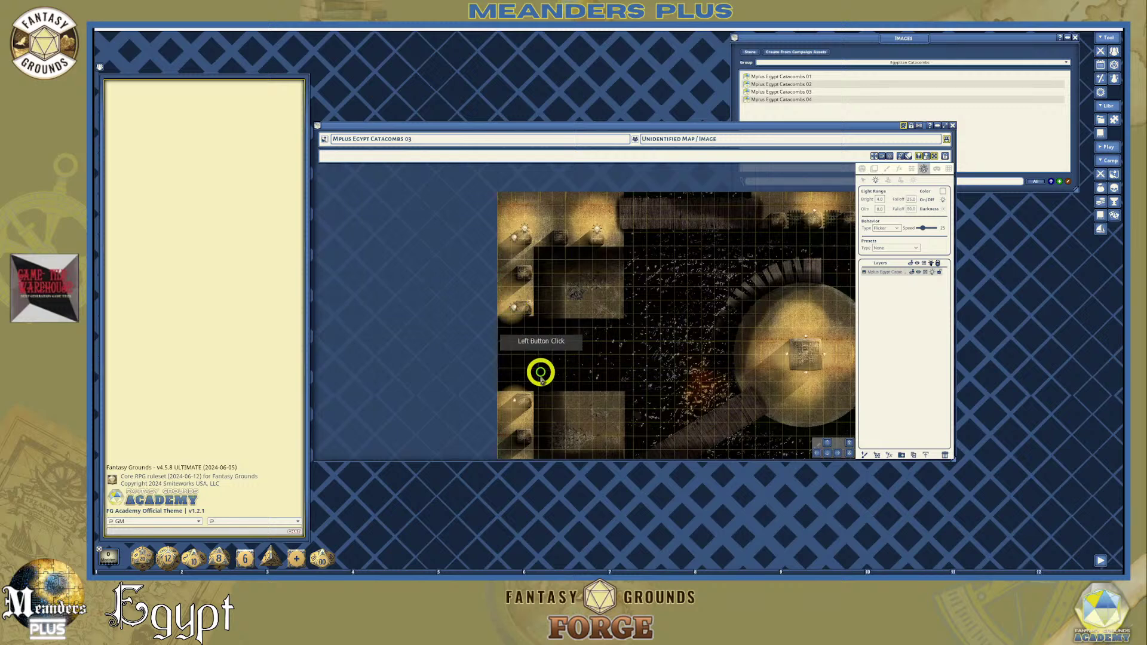
Place torch lights at the lit pillars on the south-west side, including the corner pillar and the one beside the bridge
{"action": "left_click", "coordinate": [514, 403]}
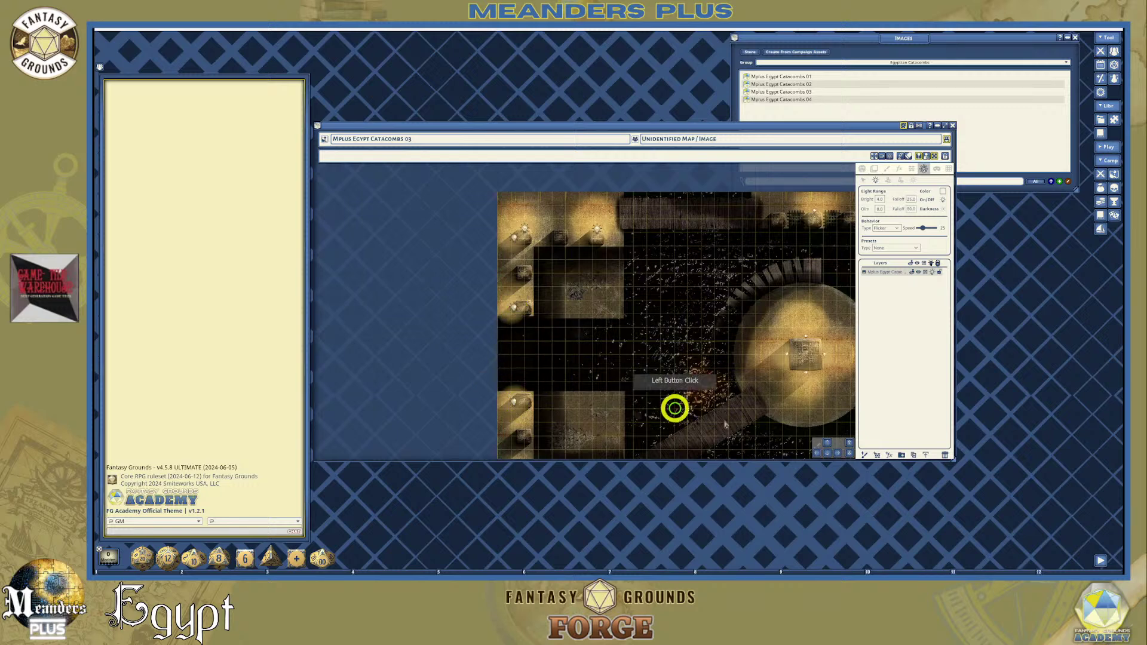
{"action": "left_click_drag", "start_coordinate": [827, 456], "coordinate": [832, 392]}
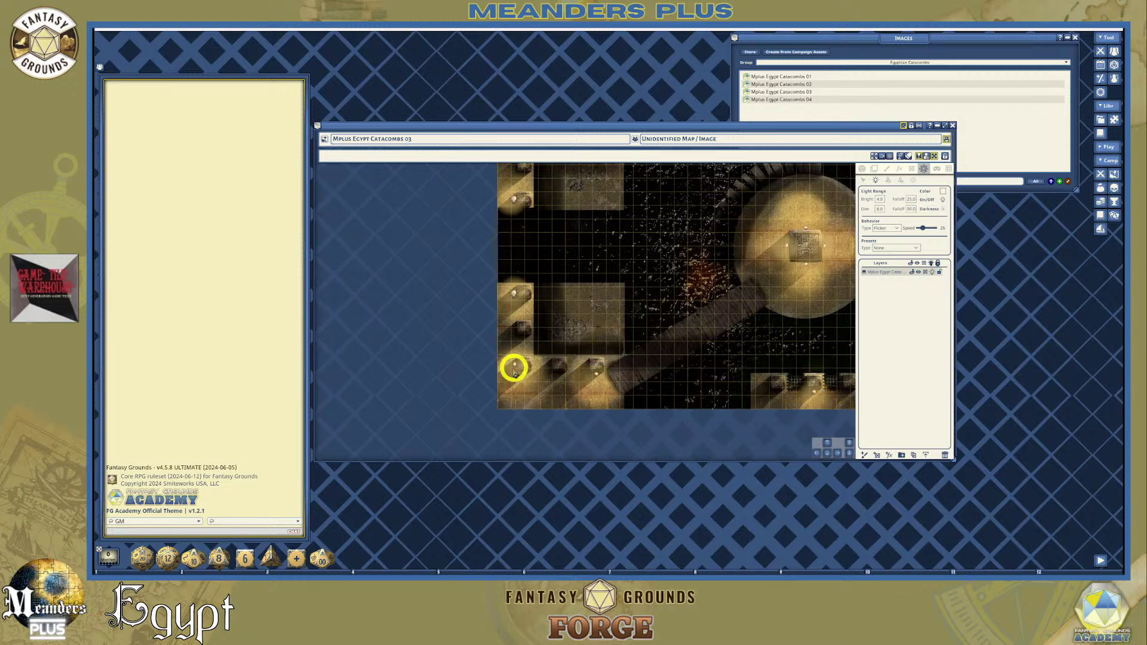
{"action": "left_click", "coordinate": [515, 369]}
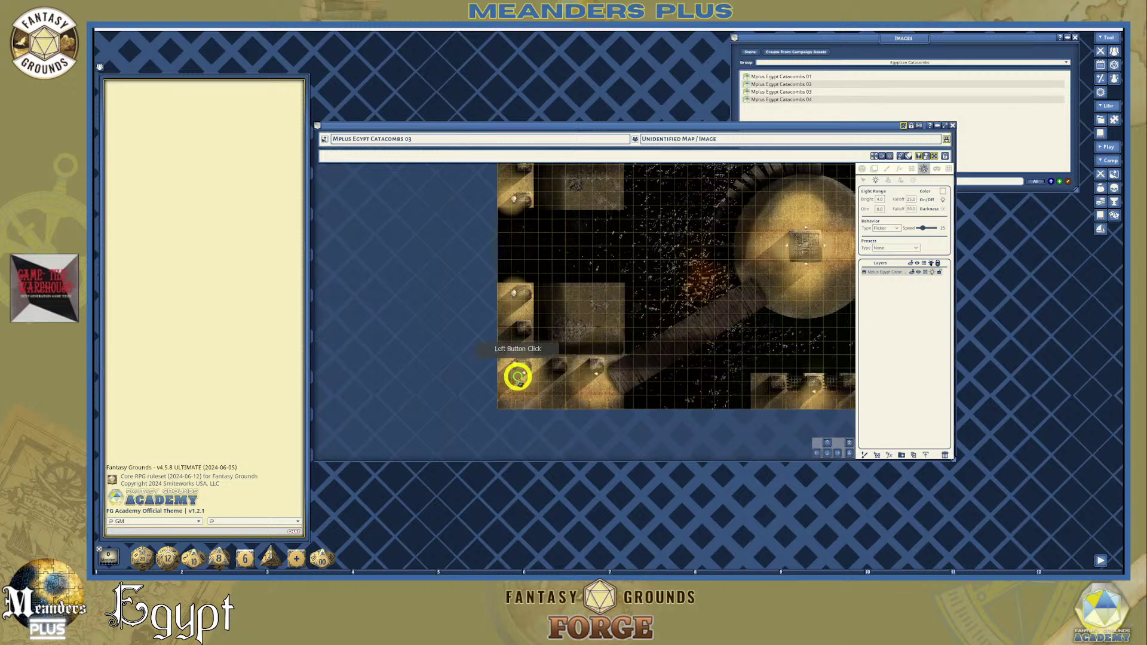
{"action": "left_click", "coordinate": [593, 375]}
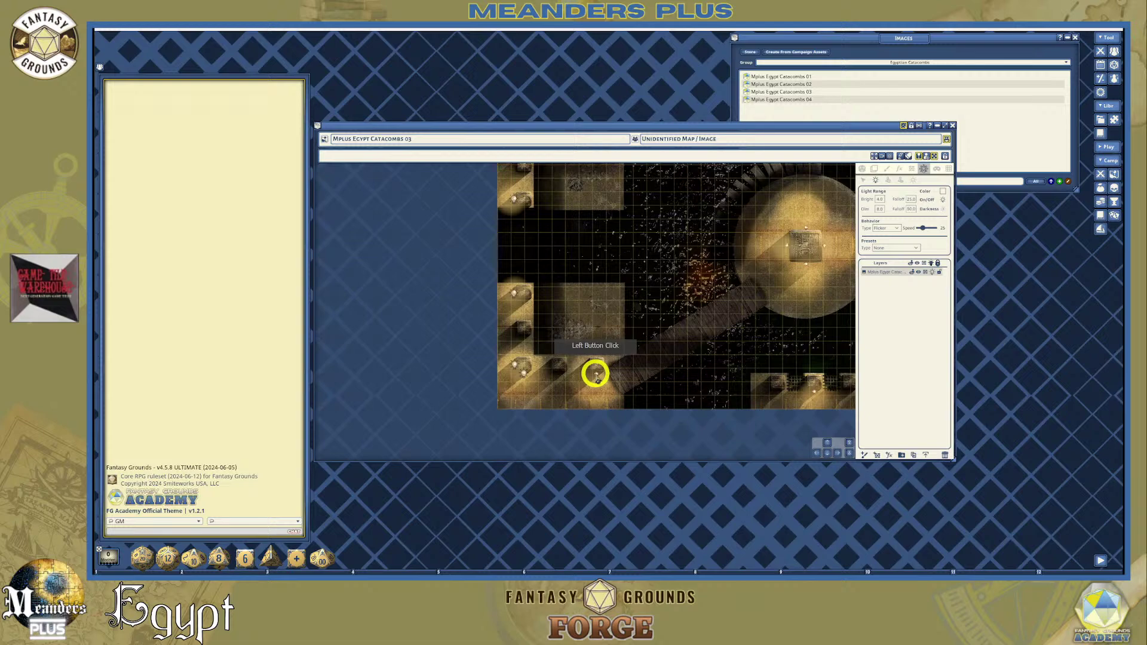
Place torch lights at the second and fourth pillars along the map's south-eastern edge
{"action": "left_click", "coordinate": [848, 454]}
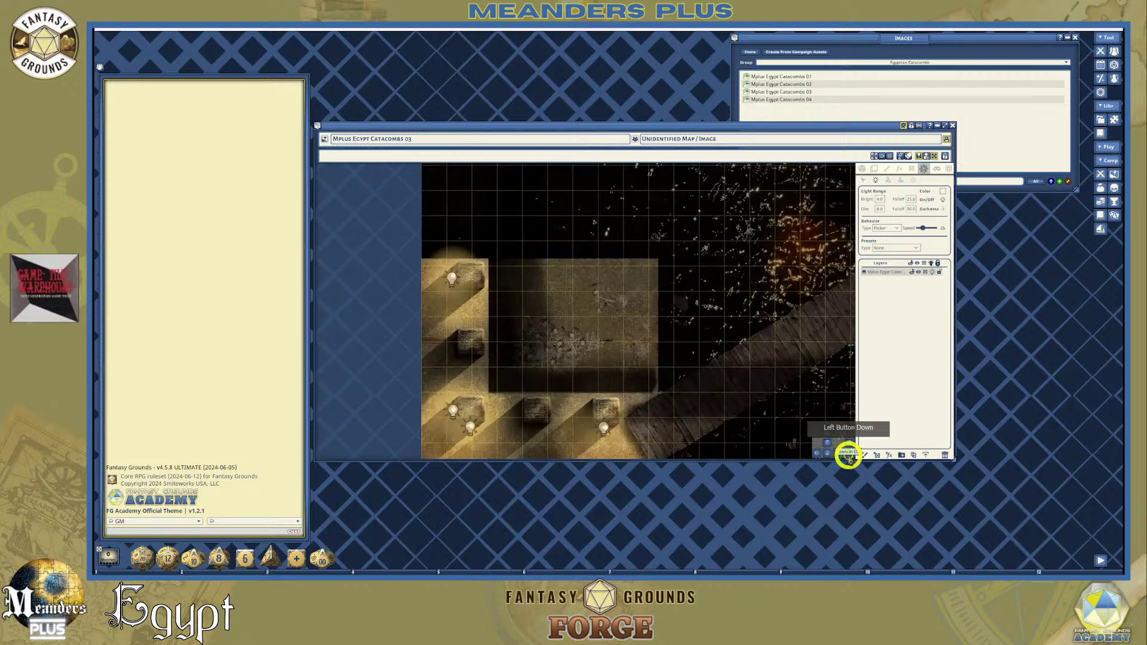
{"action": "left_click", "coordinate": [848, 454]}
{"action": "left_click", "coordinate": [847, 442]}
{"action": "left_click", "coordinate": [847, 442]}
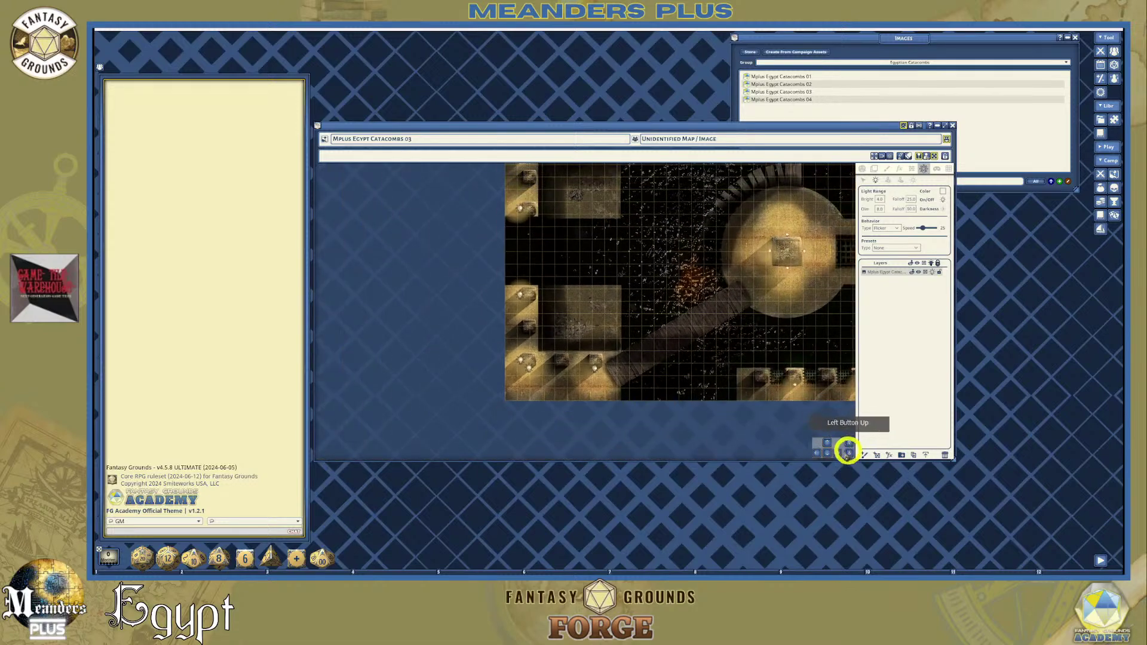
{"action": "left_click", "coordinate": [836, 454]}
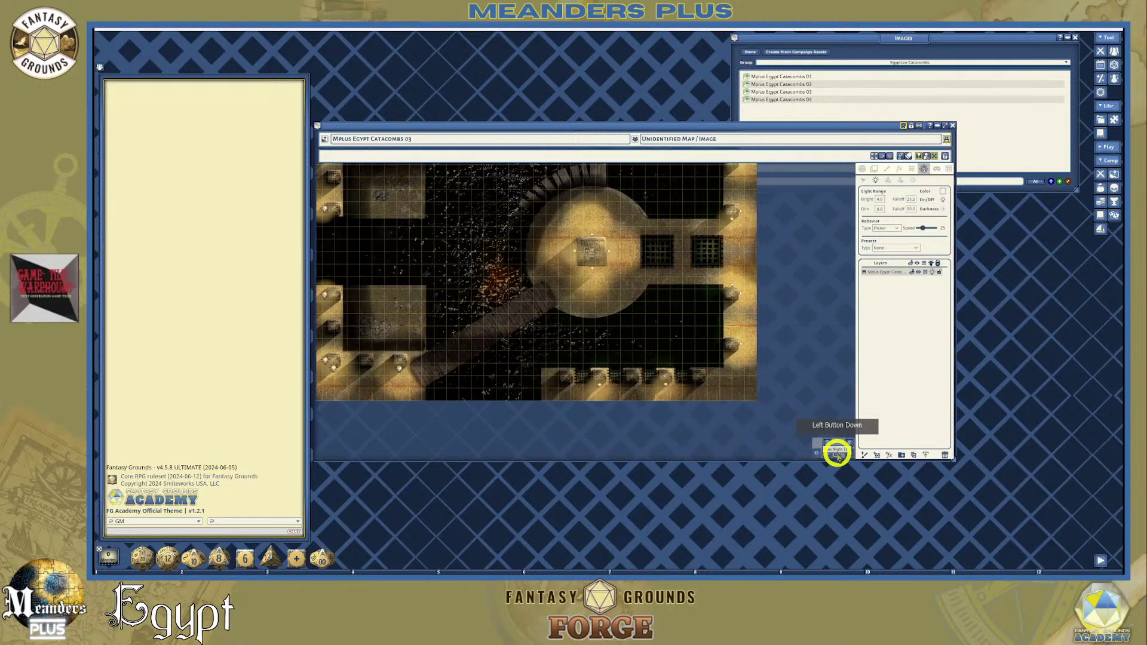
{"action": "left_click_drag", "start_coordinate": [837, 454], "coordinate": [579, 426]}
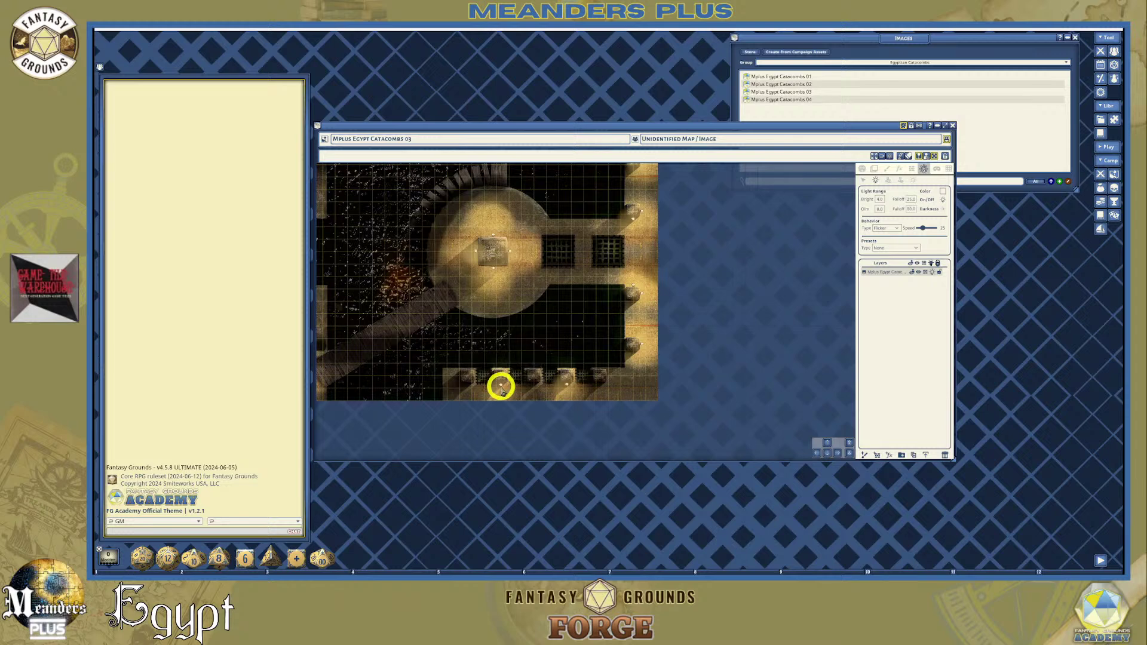
{"action": "left_click", "coordinate": [568, 385]}
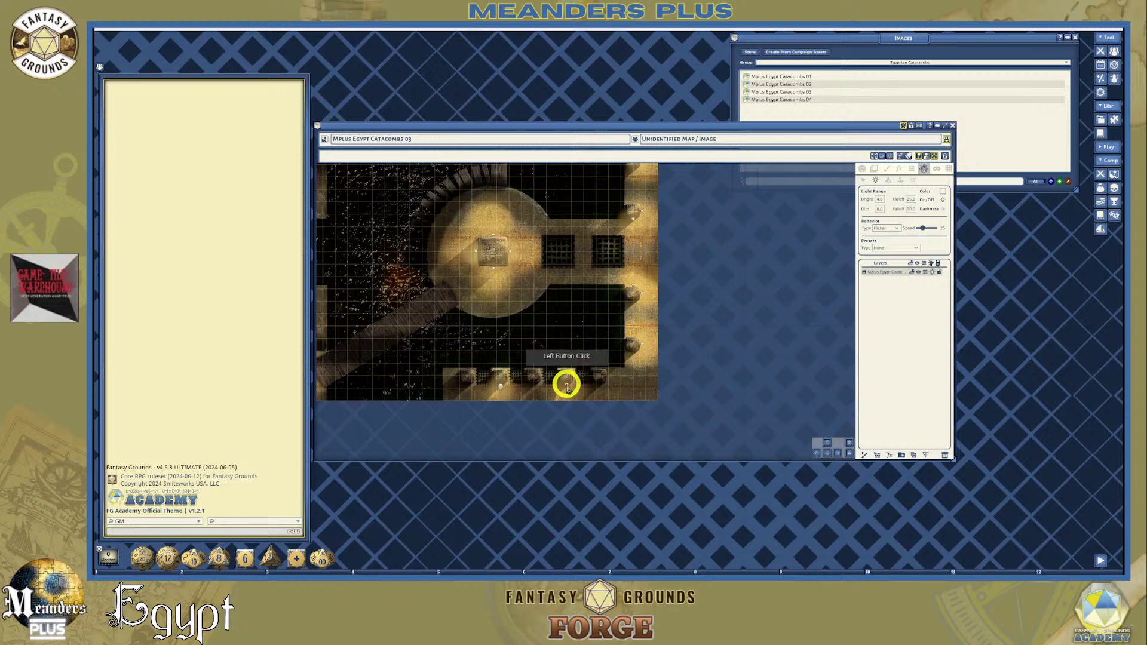
Place torch lights at the pillars on the east side, south of the grated walkway
{"action": "left_click", "coordinate": [642, 344]}
{"action": "left_click", "coordinate": [641, 293]}
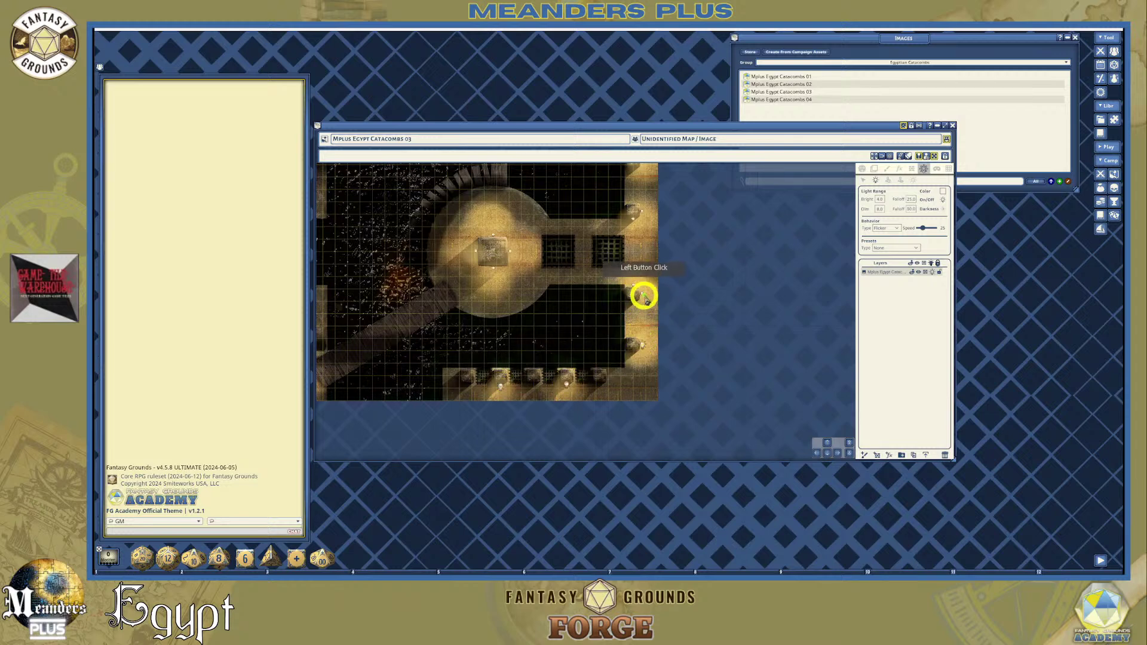
{"action": "left_click", "coordinate": [635, 289]}
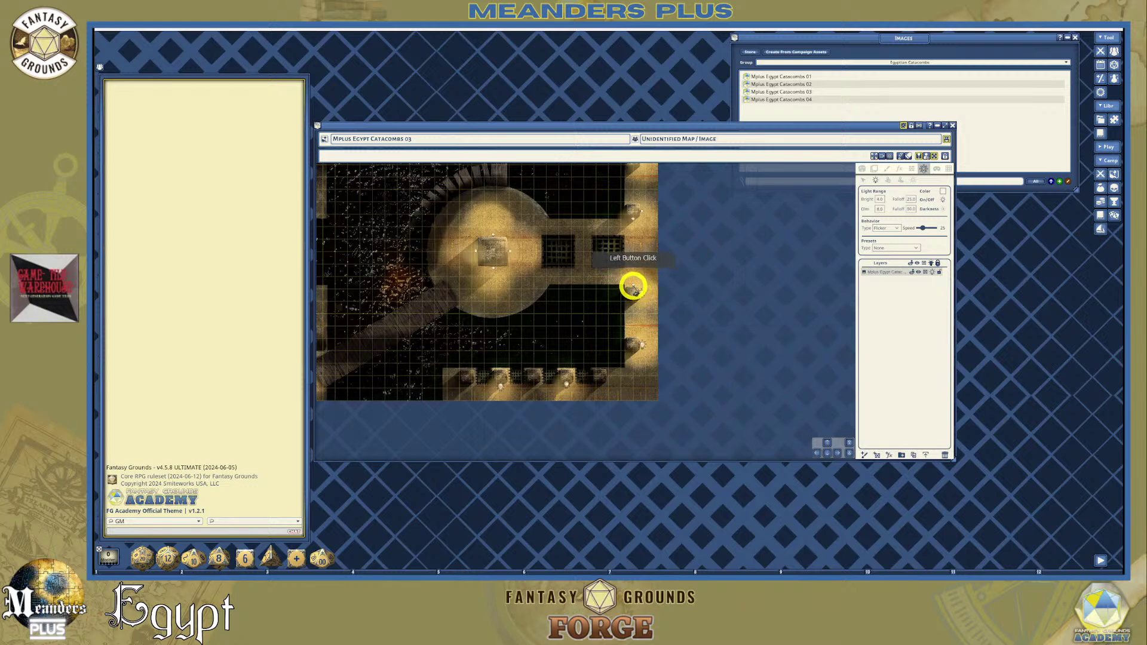
{"action": "left_click", "coordinate": [789, 366]}
Place torch lights around the sides of the square pedestal at the centre of the circular platform
{"action": "left_click_drag", "start_coordinate": [827, 447], "coordinate": [492, 372]}
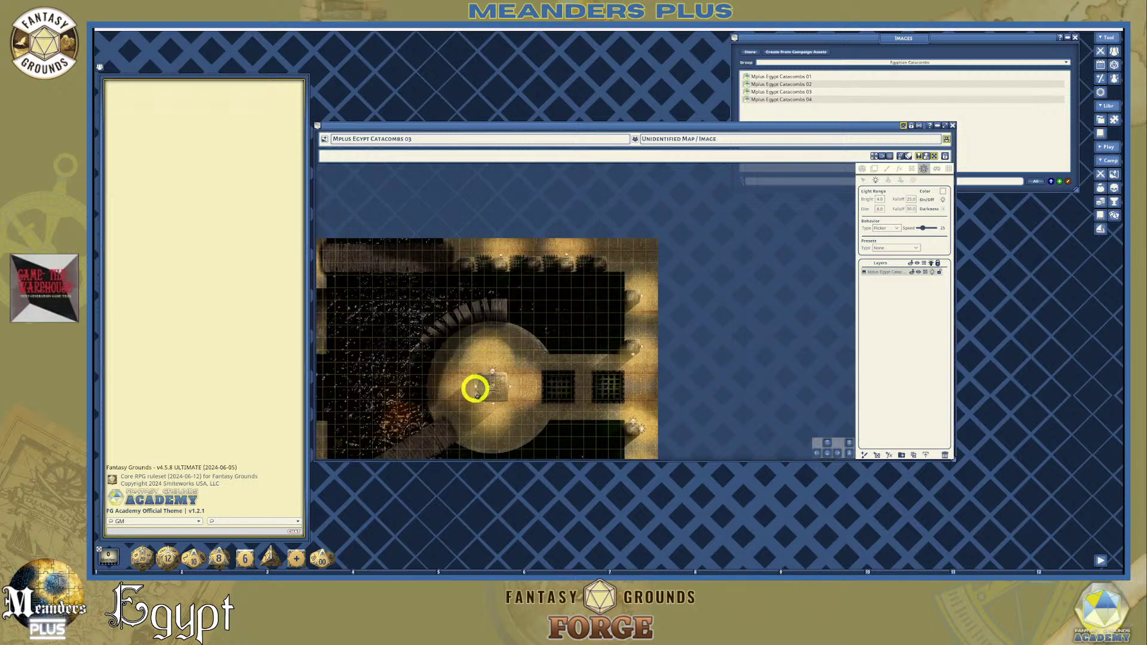
{"action": "left_click", "coordinate": [491, 403]}
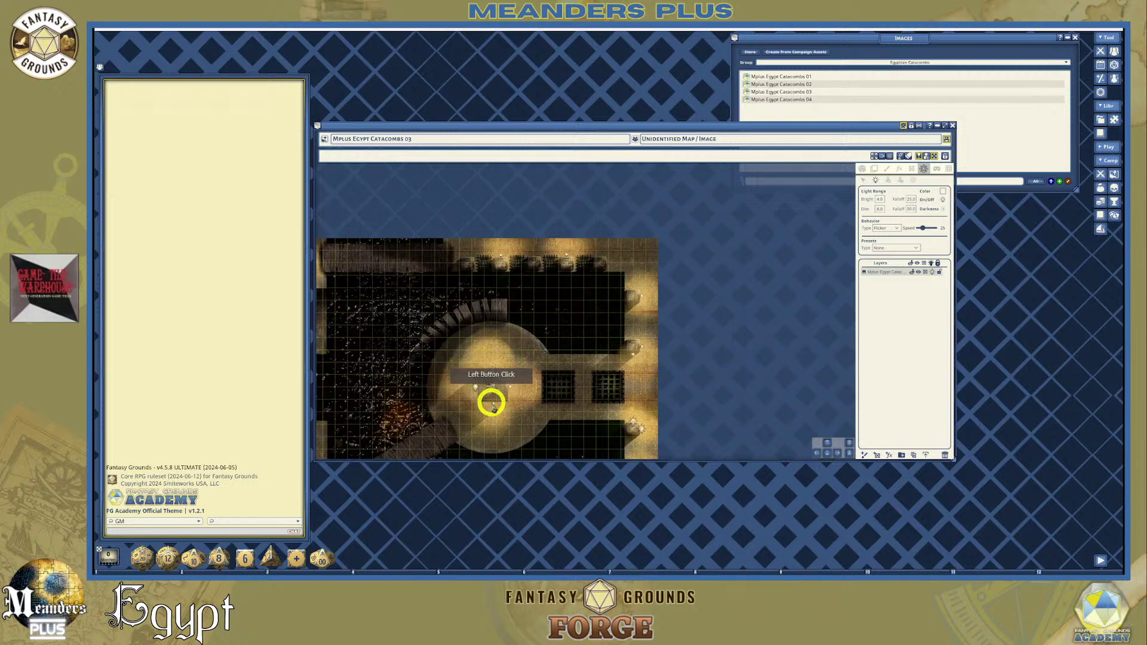
{"action": "left_click", "coordinate": [509, 389]}
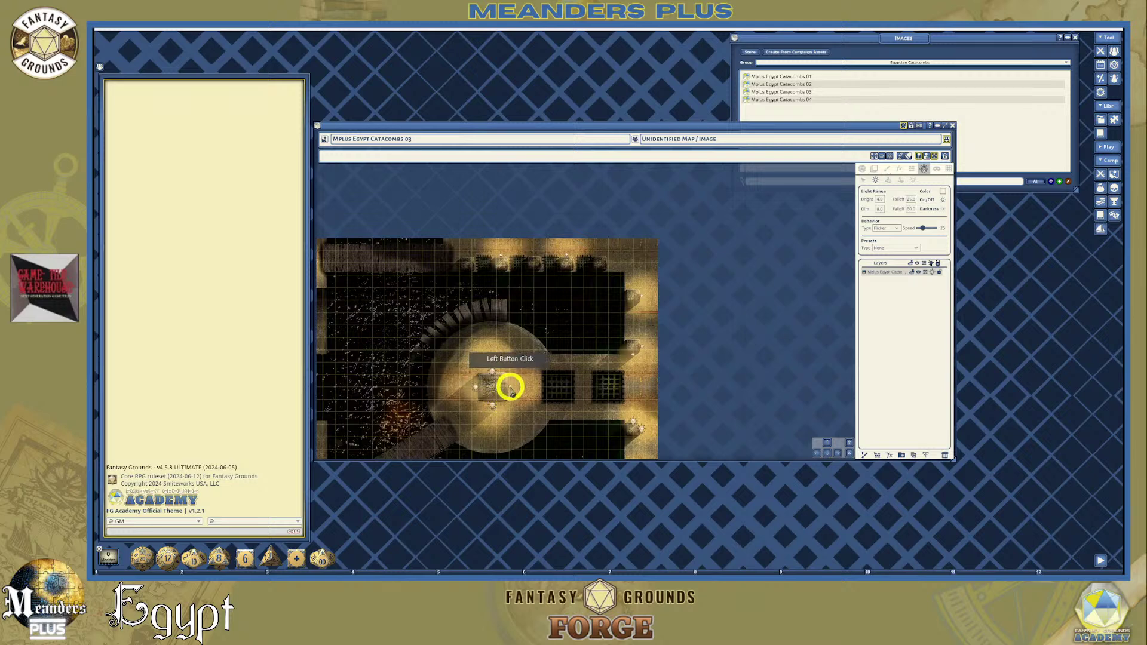
Place torch lights at the pillars on the map's east side, north of the grated walkway
{"action": "left_click", "coordinate": [641, 354]}
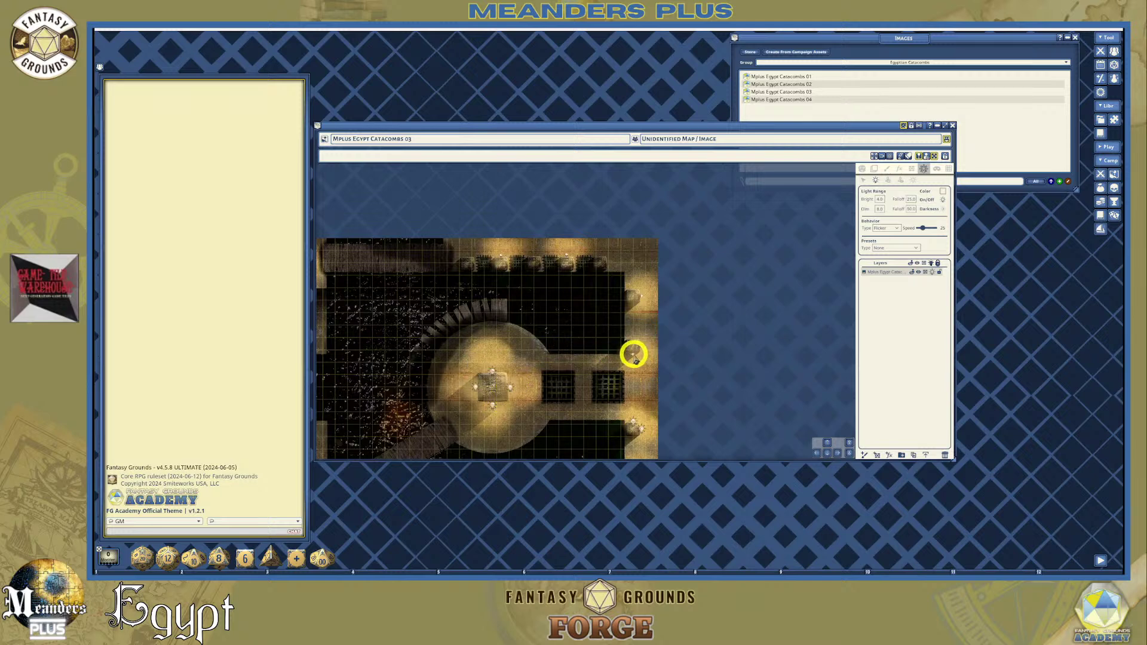
{"action": "left_click", "coordinate": [643, 349]}
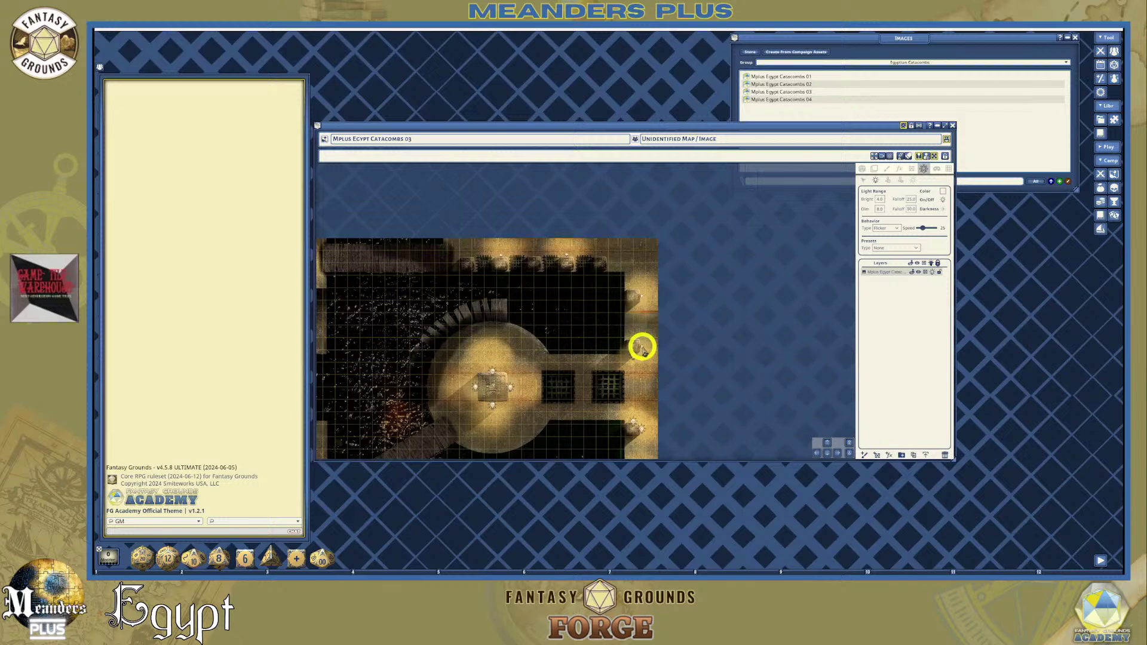
{"action": "left_click", "coordinate": [643, 299]}
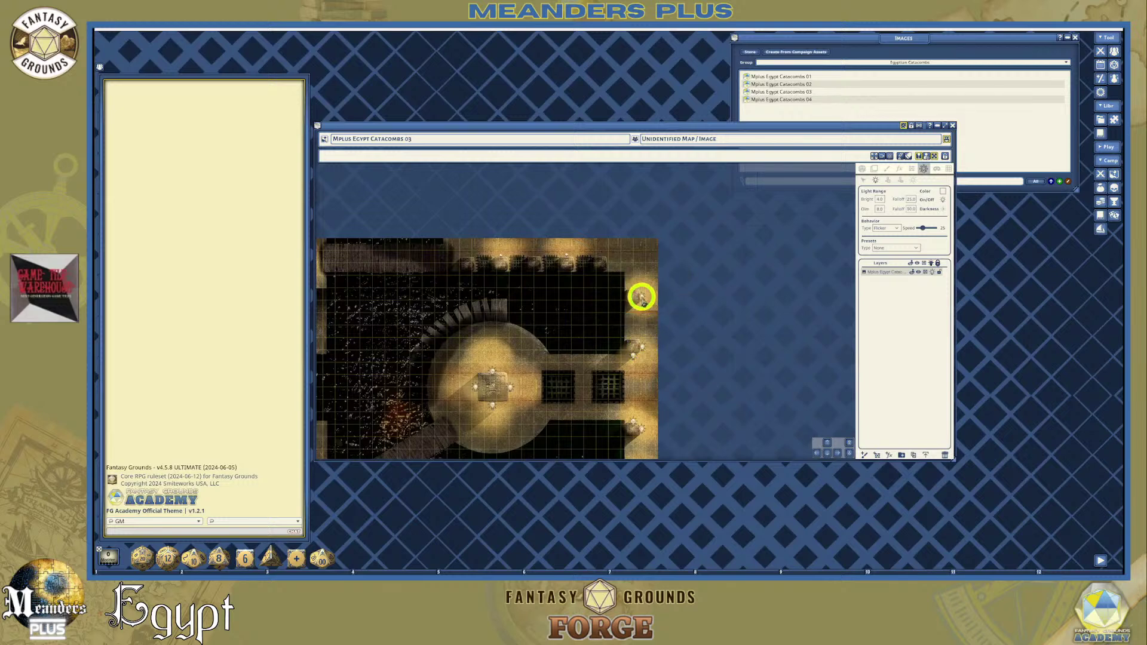
Place torch lights at the two lit pillars along the map's north edge and deselect the map layer
{"action": "left_click", "coordinate": [584, 256]}
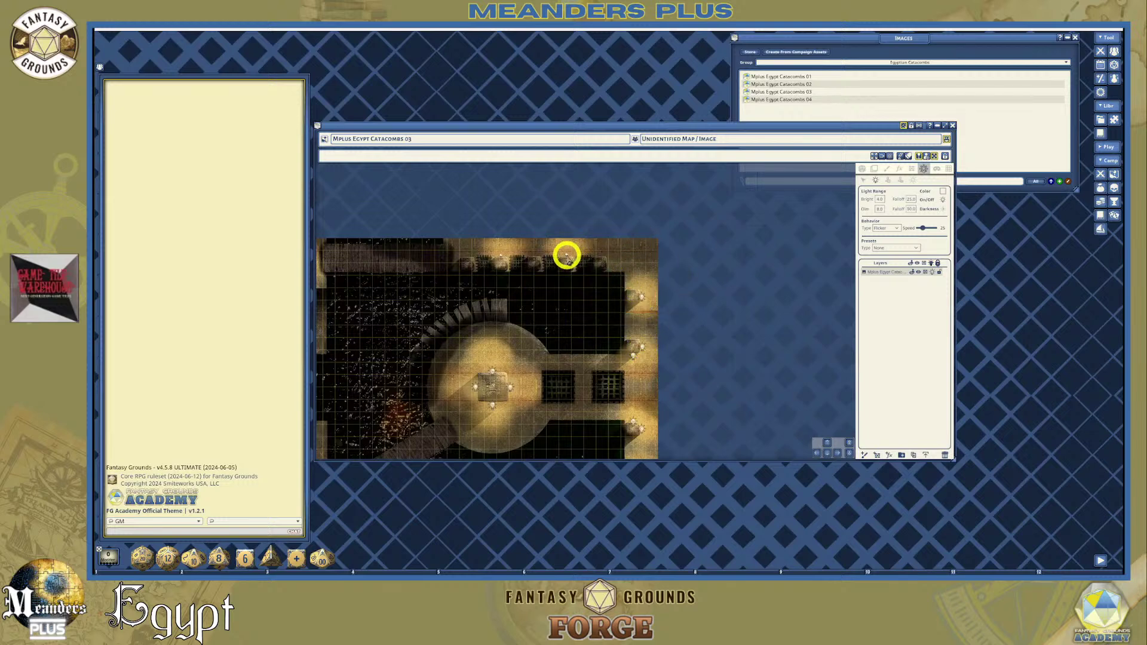
{"action": "left_click", "coordinate": [522, 257]}
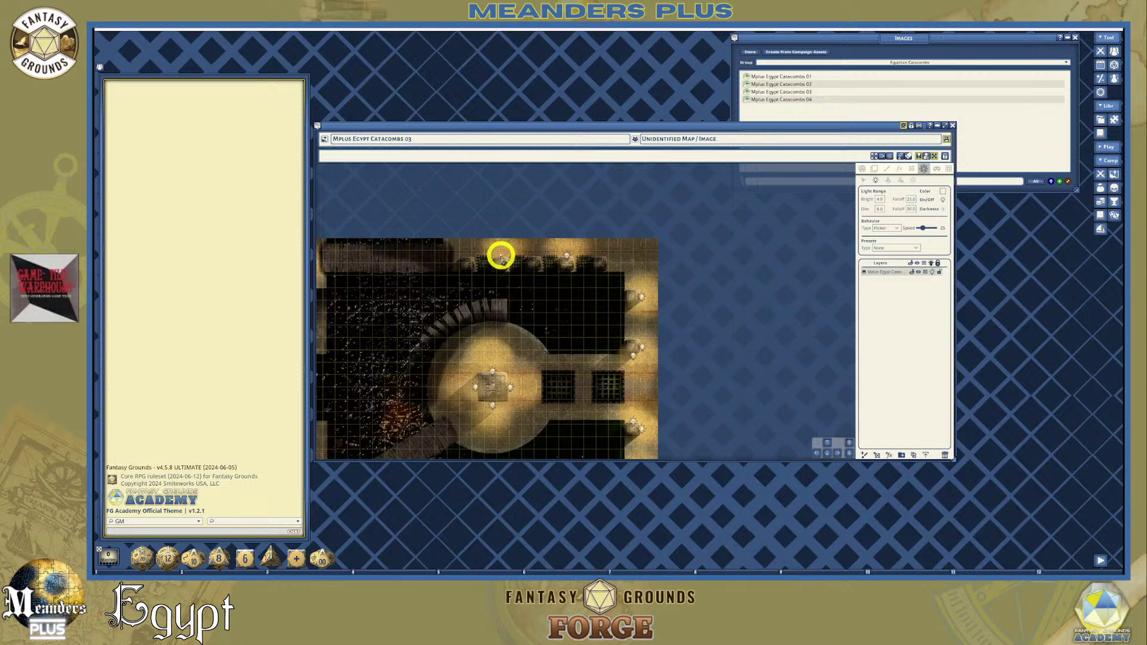
{"action": "left_click", "coordinate": [818, 455]}
{"action": "mouse_move", "coordinate": [818, 455]}
{"action": "left_mouse_down"}
{"action": "mouse_move", "coordinate": [796, 445]}
{"action": "mouse_move", "coordinate": [834, 452]}
{"action": "left_mouse_up"}
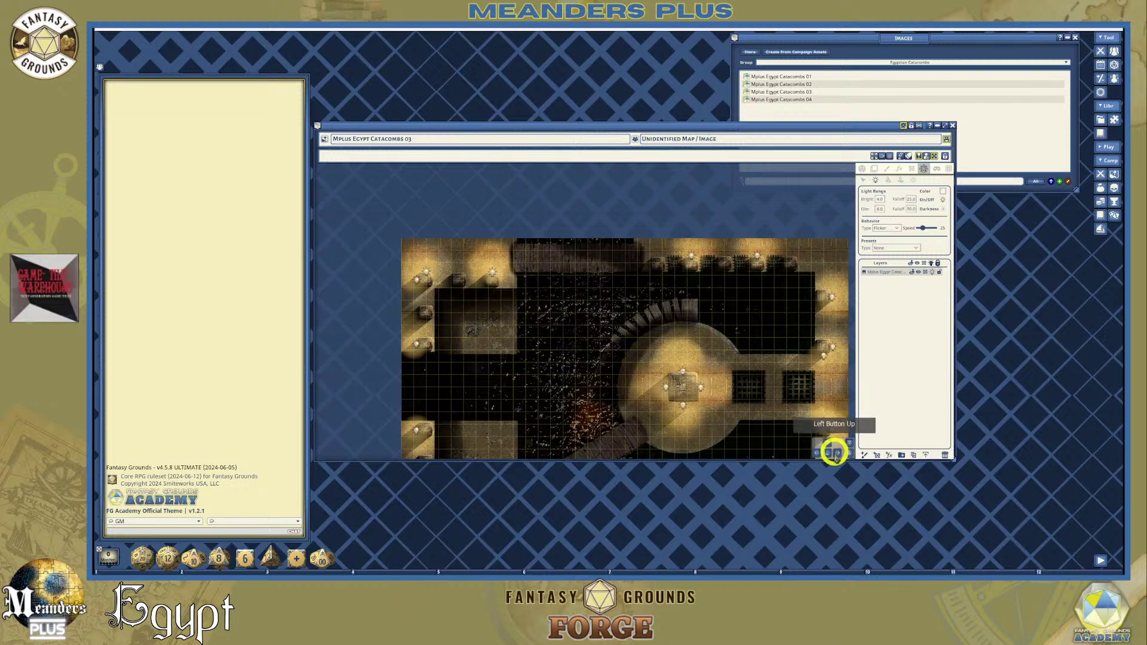
{"action": "left_click", "coordinate": [825, 454]}
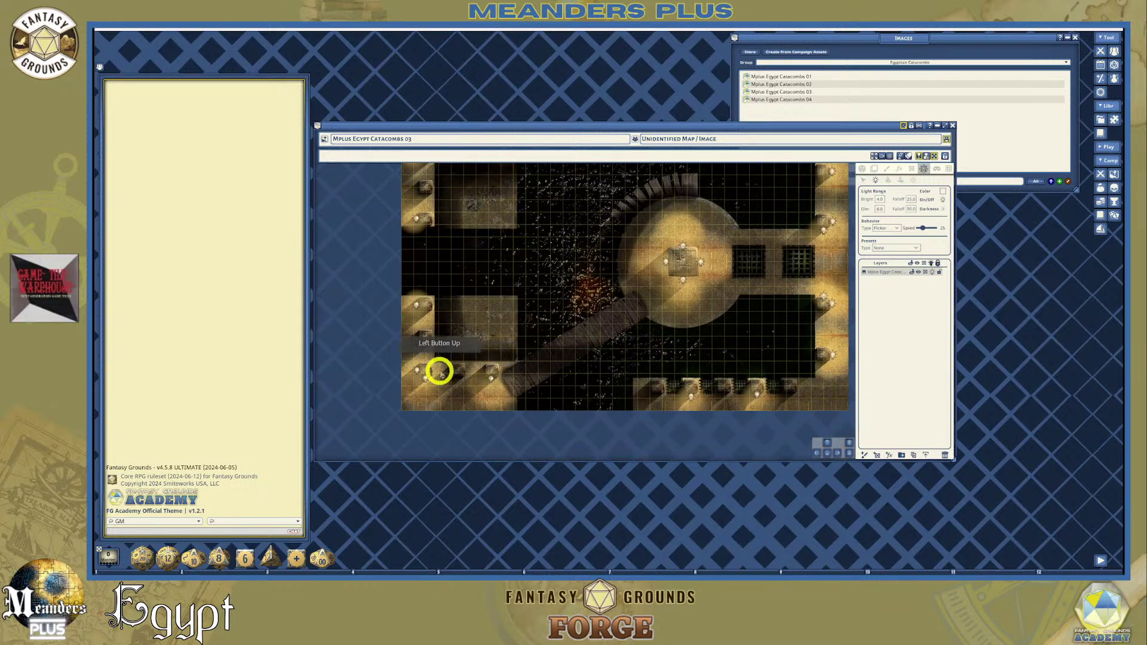
{"action": "scroll", "coordinate": [766, 380], "scroll_direction": "down", "scroll_amount": 1}
{"action": "left_click", "coordinate": [894, 295]}
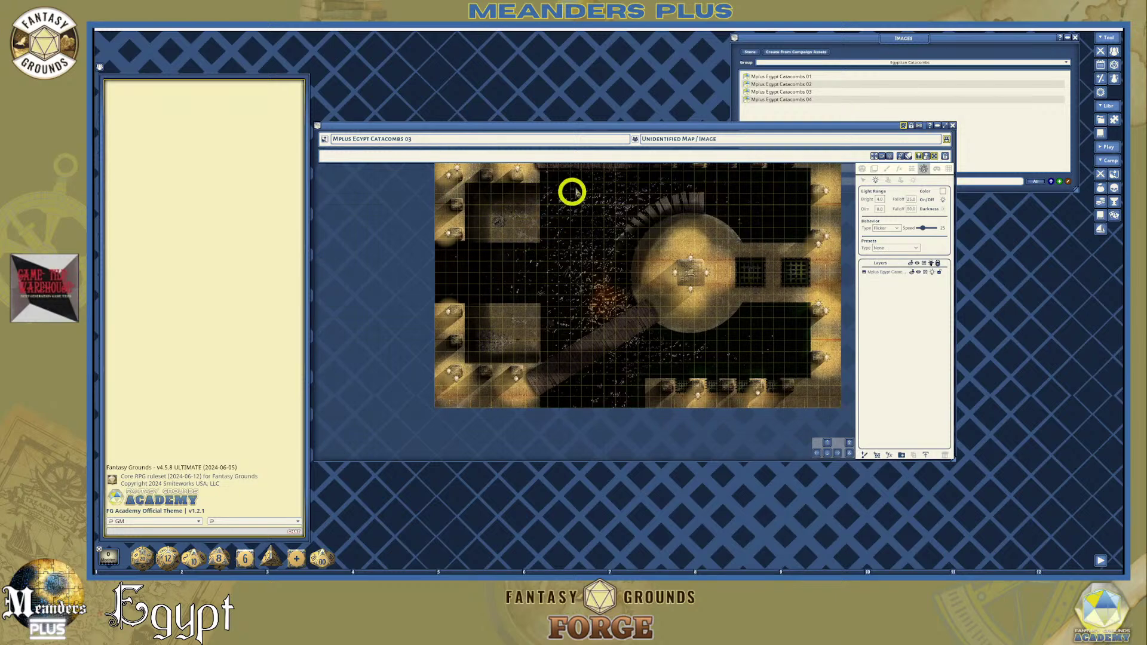
Add an FX layer above the map image and set its FX type to Water
{"action": "left_click", "coordinate": [901, 169]}
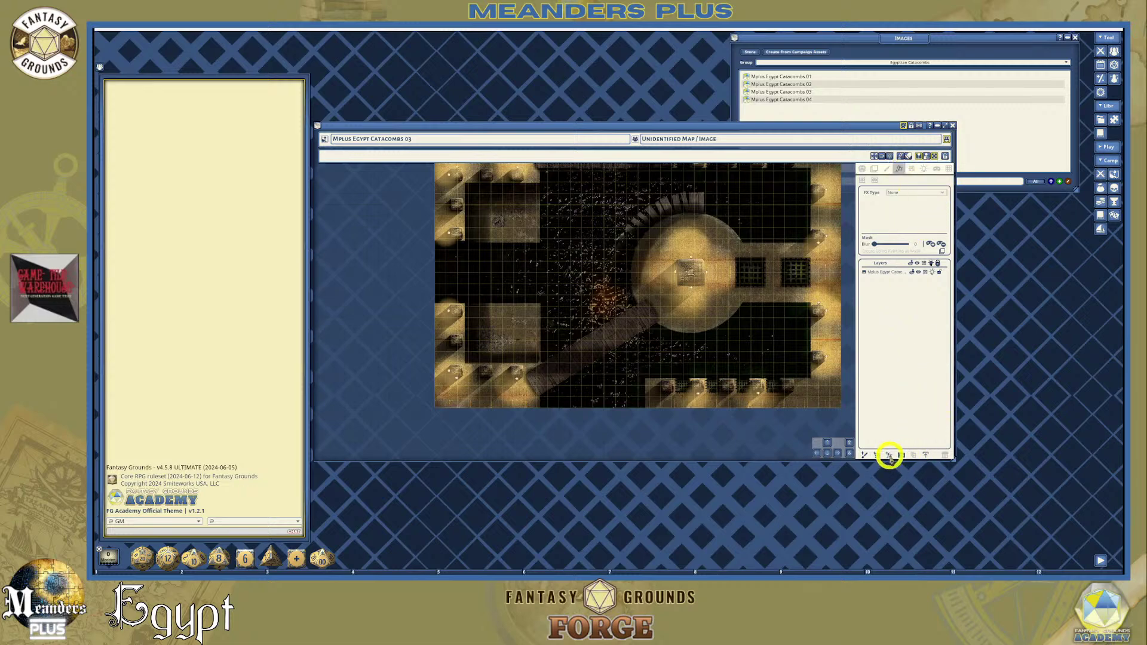
{"action": "left_click", "coordinate": [889, 456]}
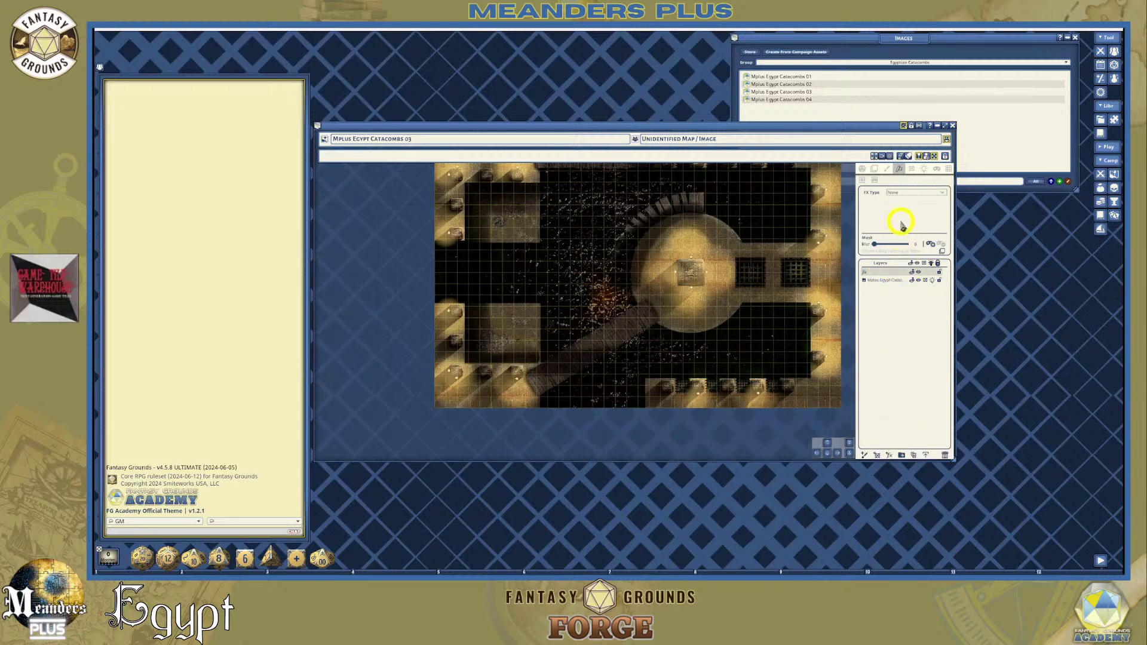
{"action": "left_click", "coordinate": [938, 196]}
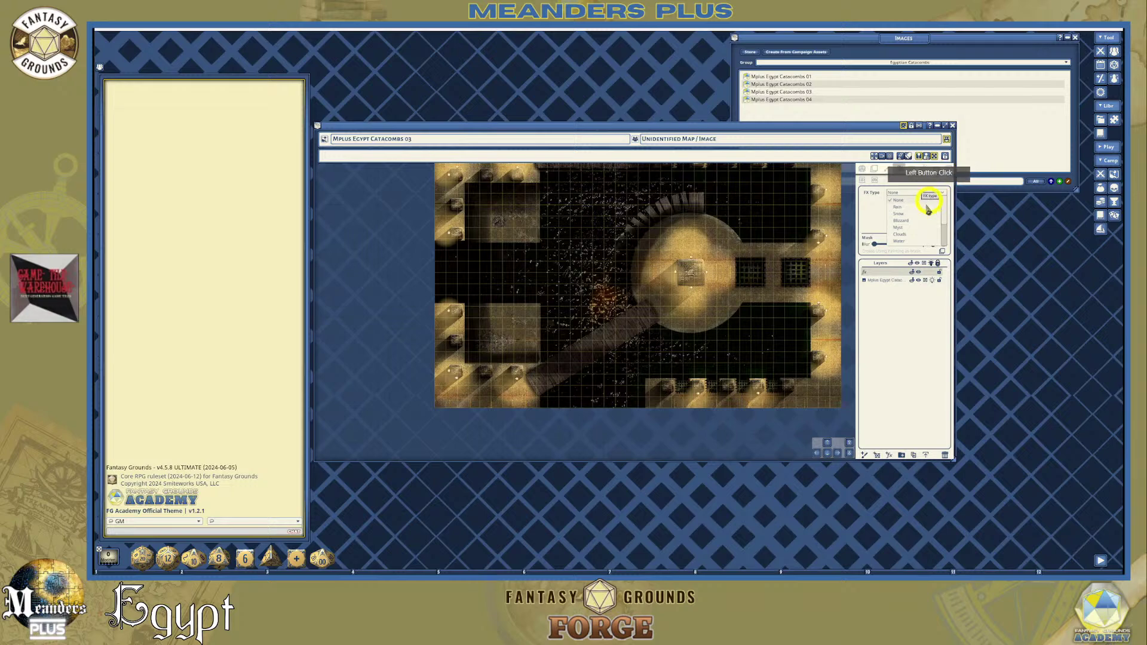
{"action": "left_click", "coordinate": [905, 238]}
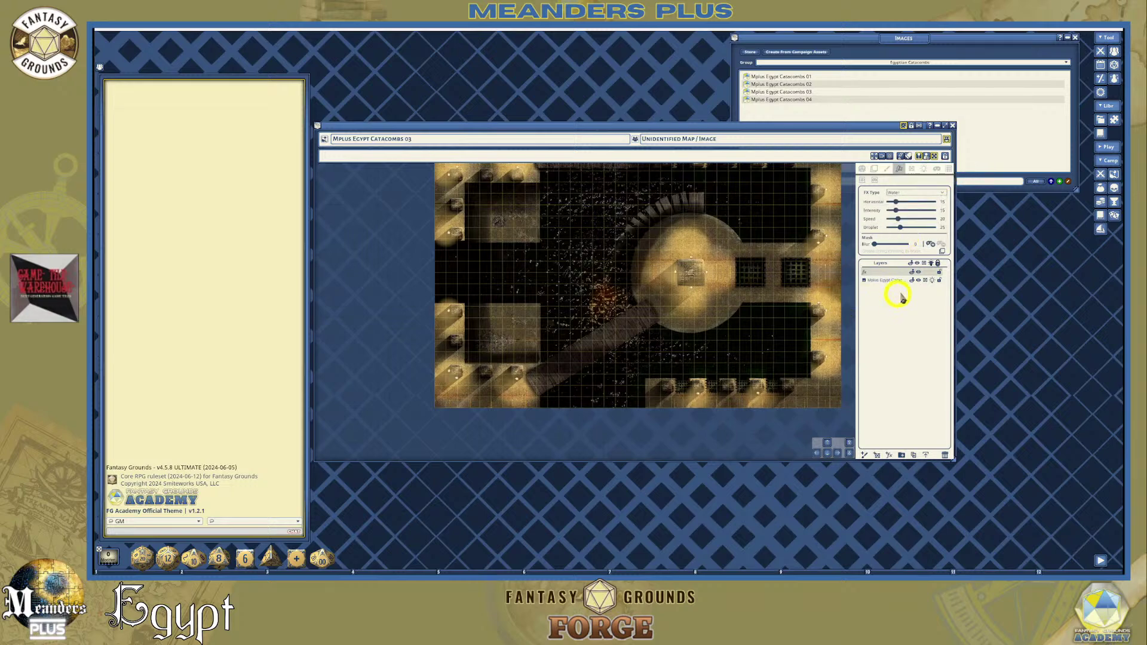
{"action": "scroll", "coordinate": [698, 303], "scroll_direction": "up", "scroll_amount": 1}
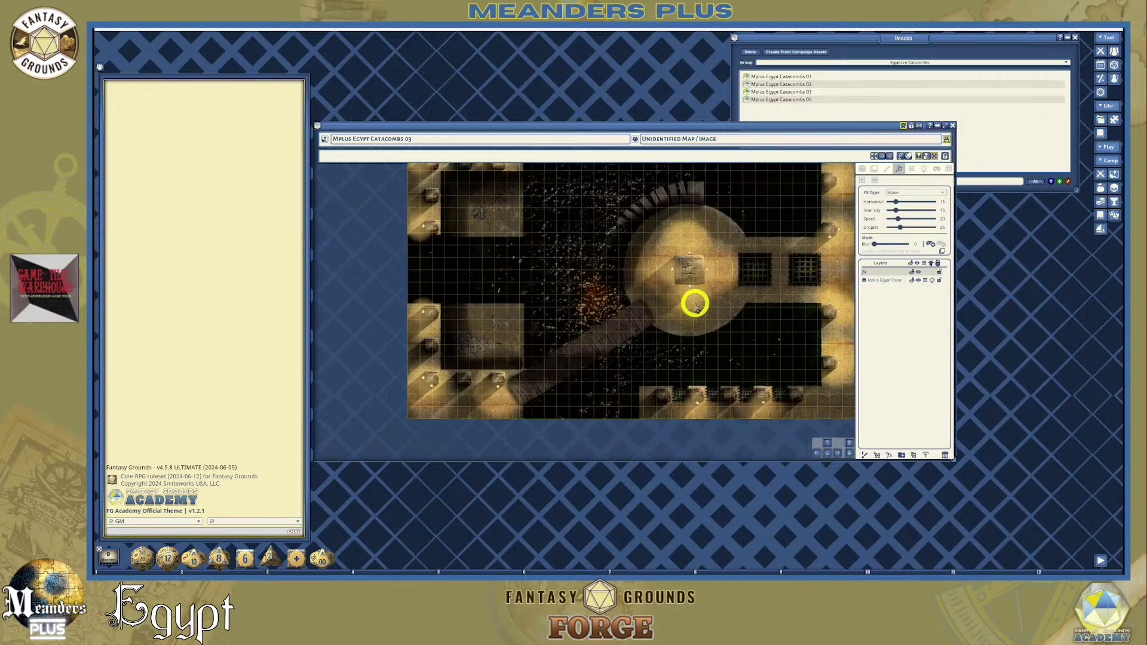
{"action": "scroll", "coordinate": [695, 306], "scroll_direction": "up", "scroll_amount": 4}
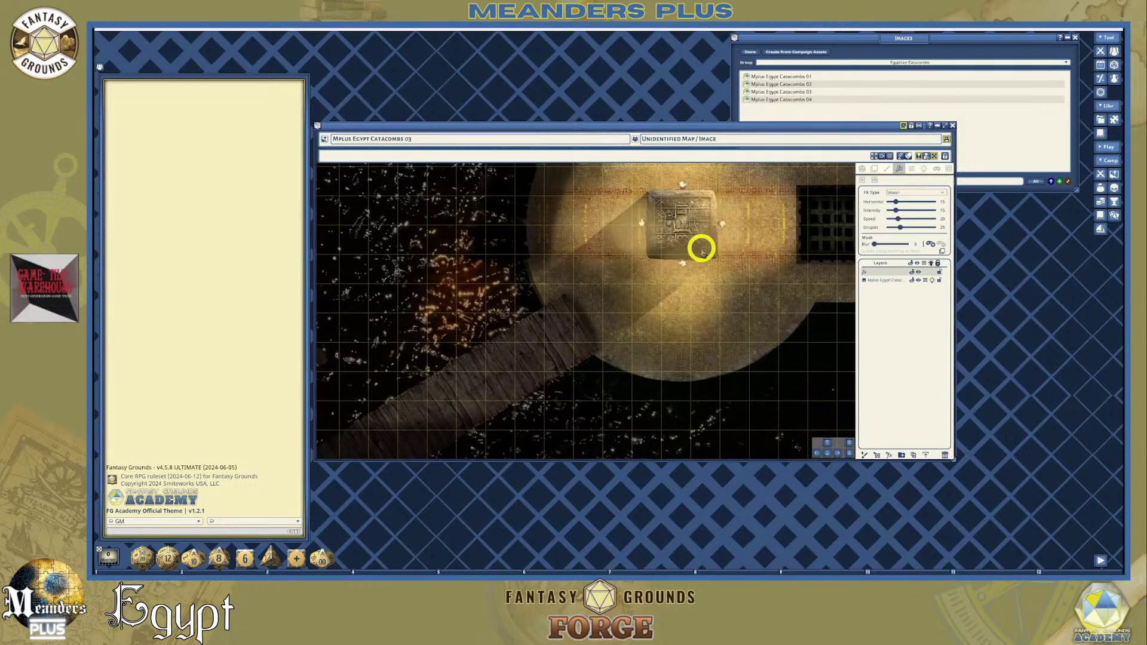
{"action": "scroll", "coordinate": [635, 295], "scroll_direction": "down", "scroll_amount": 5}
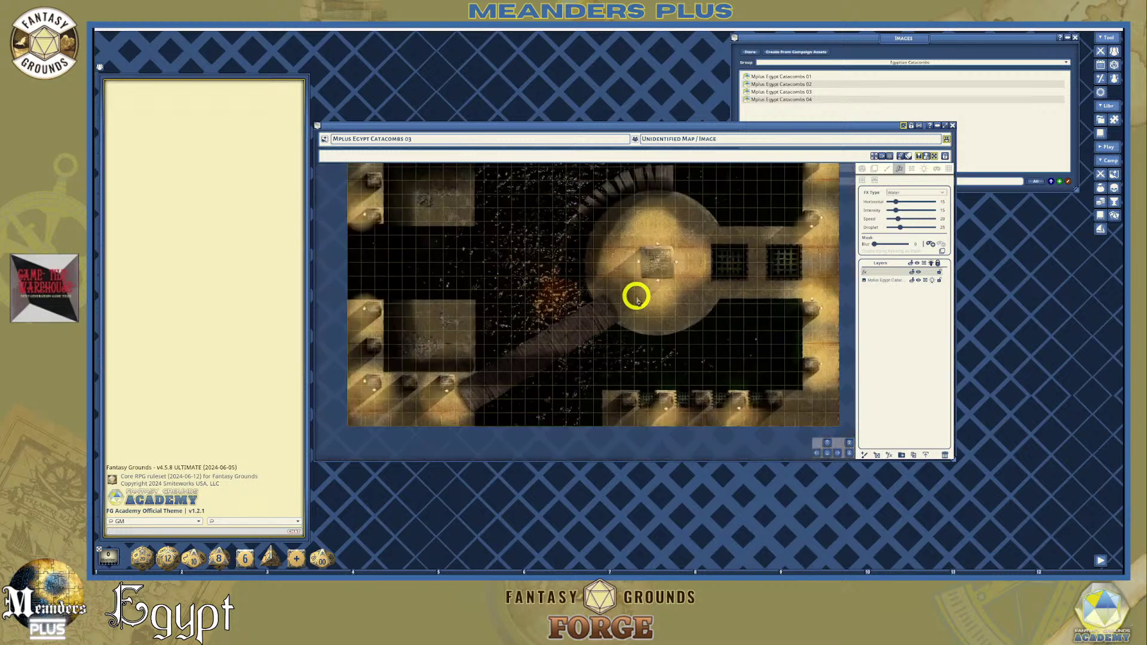
Enable a mask on the water effect and cover the channel from the west edge to the circular platform with a rectangle
{"action": "left_click", "coordinate": [930, 245]}
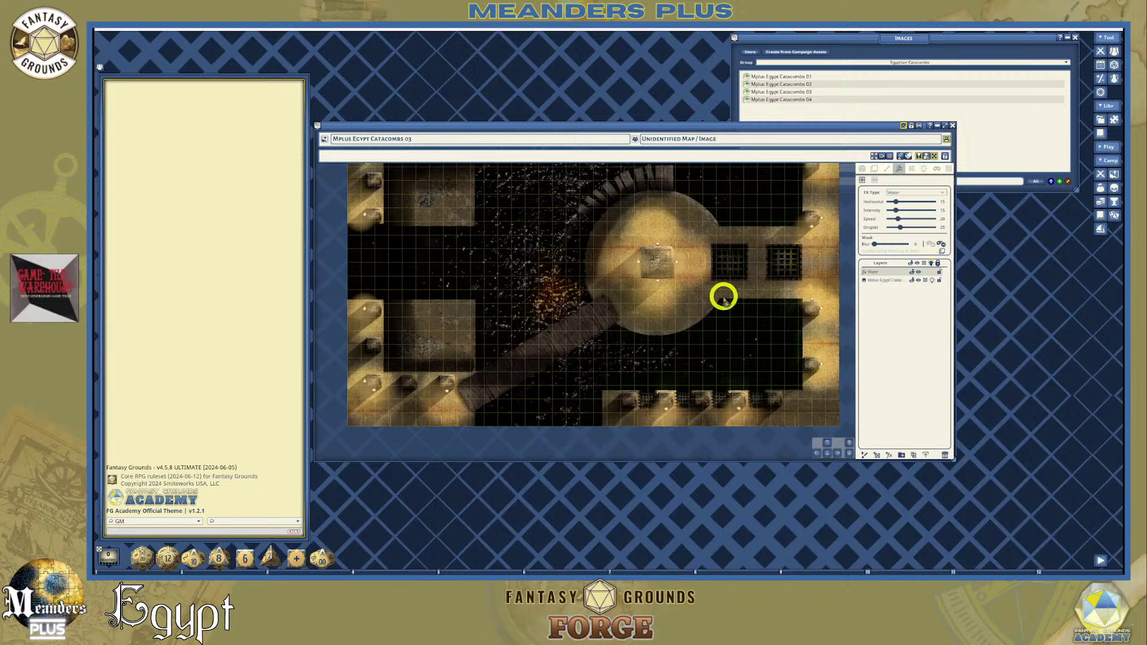
{"action": "scroll", "coordinate": [560, 363], "scroll_direction": "down", "scroll_amount": 4}
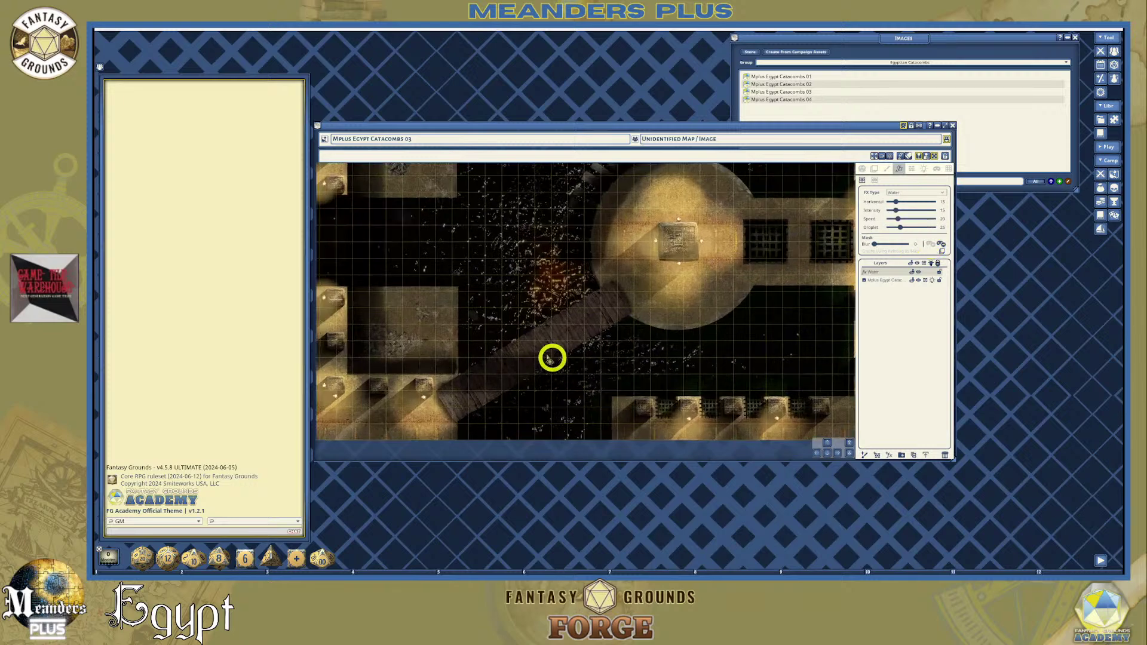
{"action": "scroll", "coordinate": [463, 328], "scroll_direction": "up", "scroll_amount": 1}
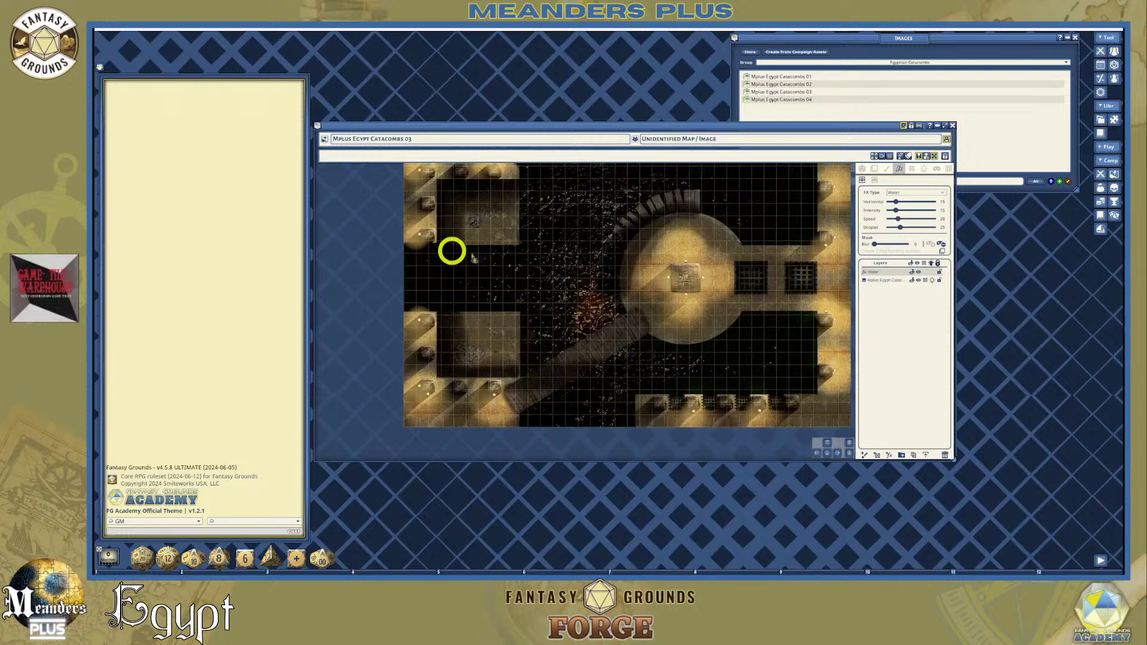
{"action": "scroll", "coordinate": [524, 306], "scroll_direction": "down", "scroll_amount": 1}
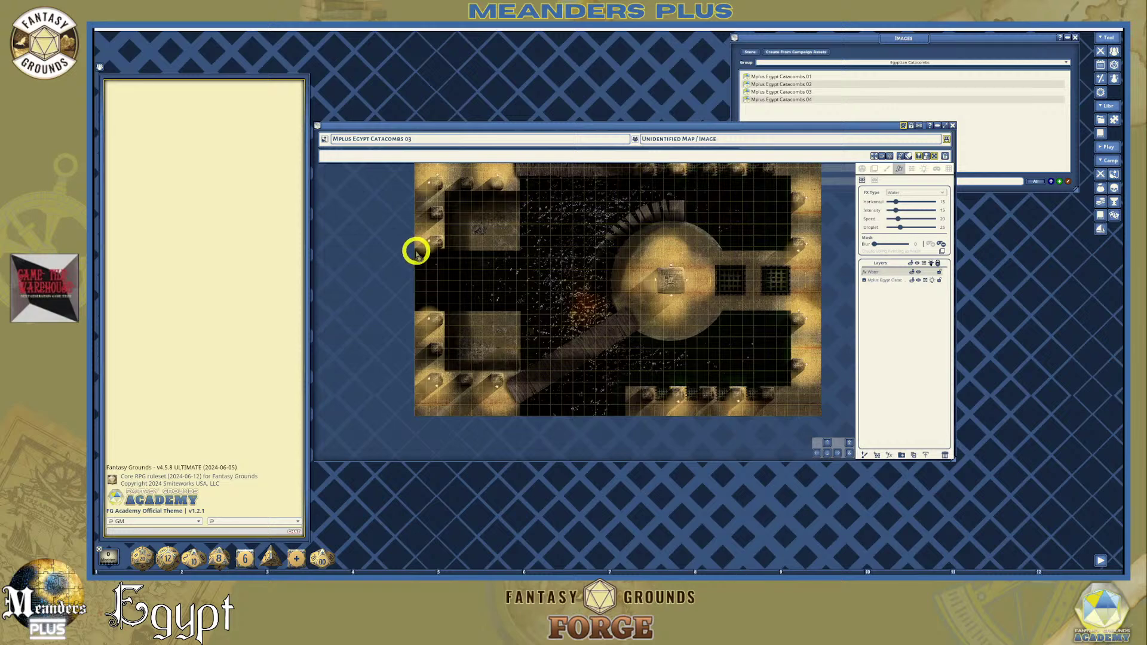
{"action": "left_click_drag", "start_coordinate": [416, 251], "coordinate": [601, 310]}
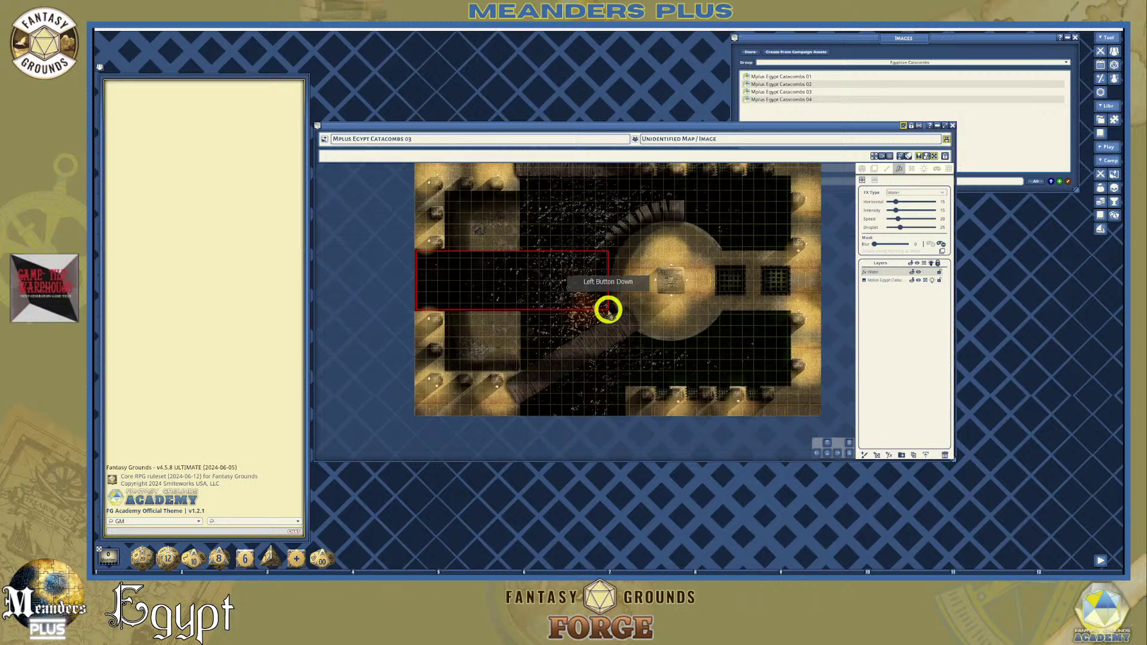
{"action": "left_click_drag", "start_coordinate": [608, 310], "coordinate": [607, 308]}
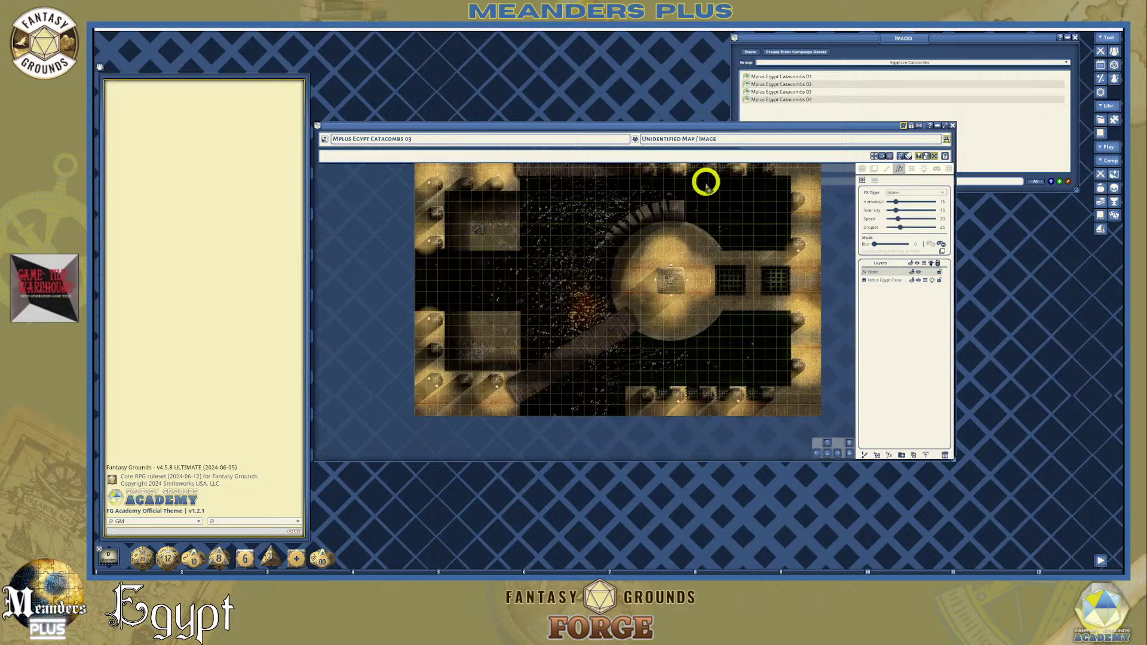
Add rectangular mask areas over the pools north-east and south-east of the circular platform, including the strip along the southern pillars
{"action": "left_click_drag", "start_coordinate": [709, 181], "coordinate": [786, 246]}
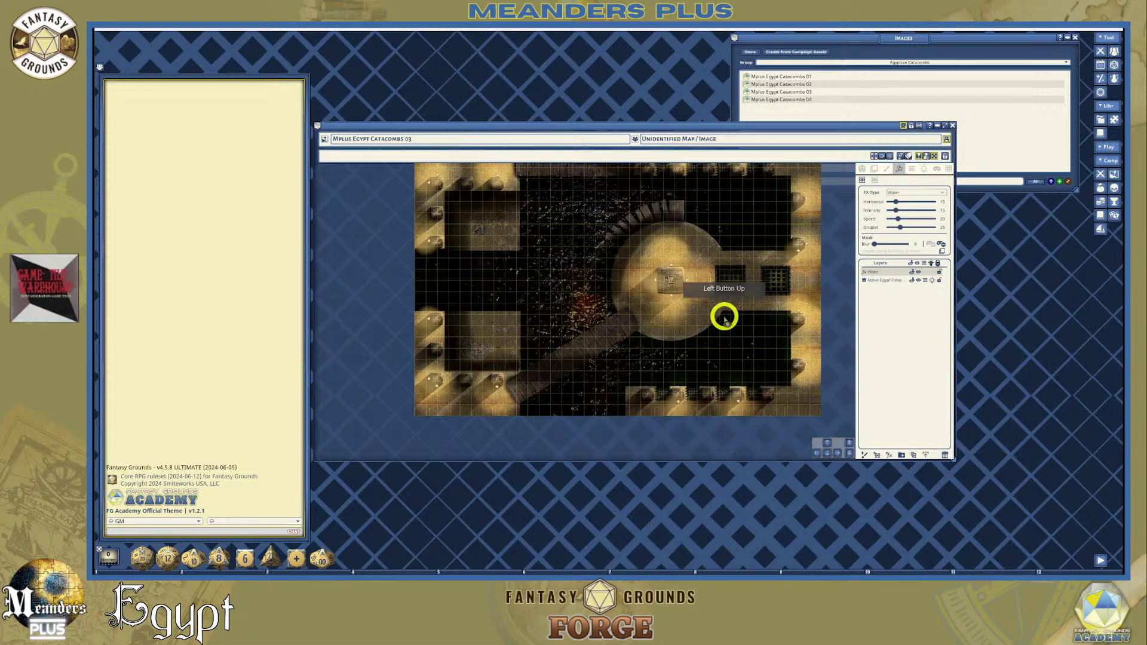
{"action": "left_click_drag", "start_coordinate": [728, 315], "coordinate": [788, 383]}
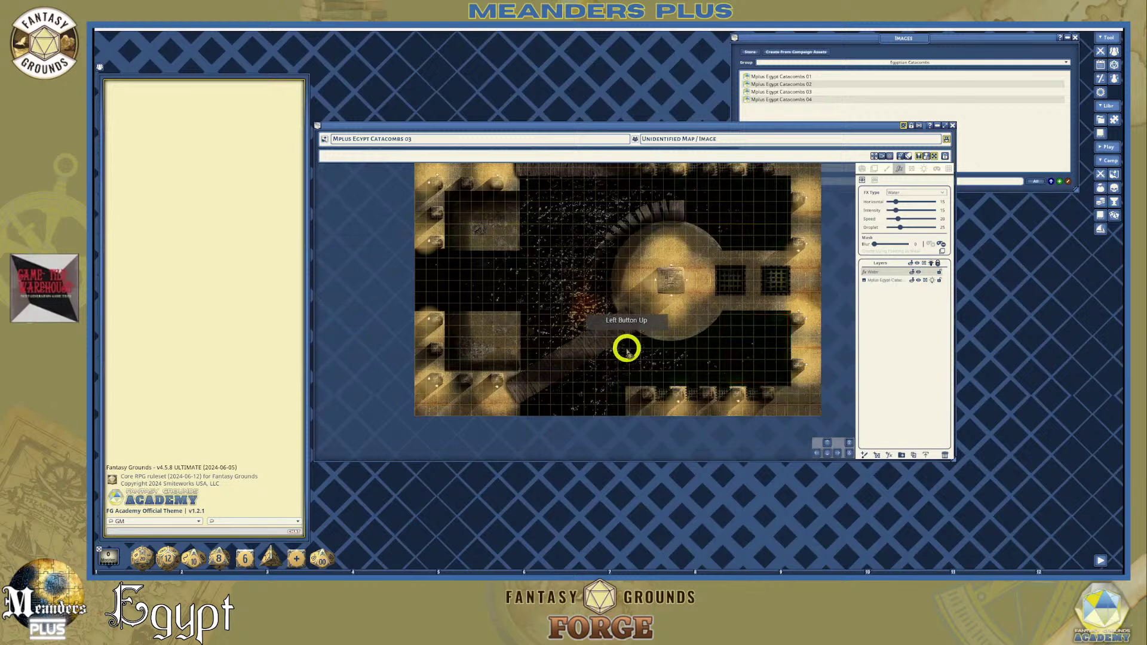
{"action": "left_click_drag", "start_coordinate": [625, 344], "coordinate": [787, 384]}
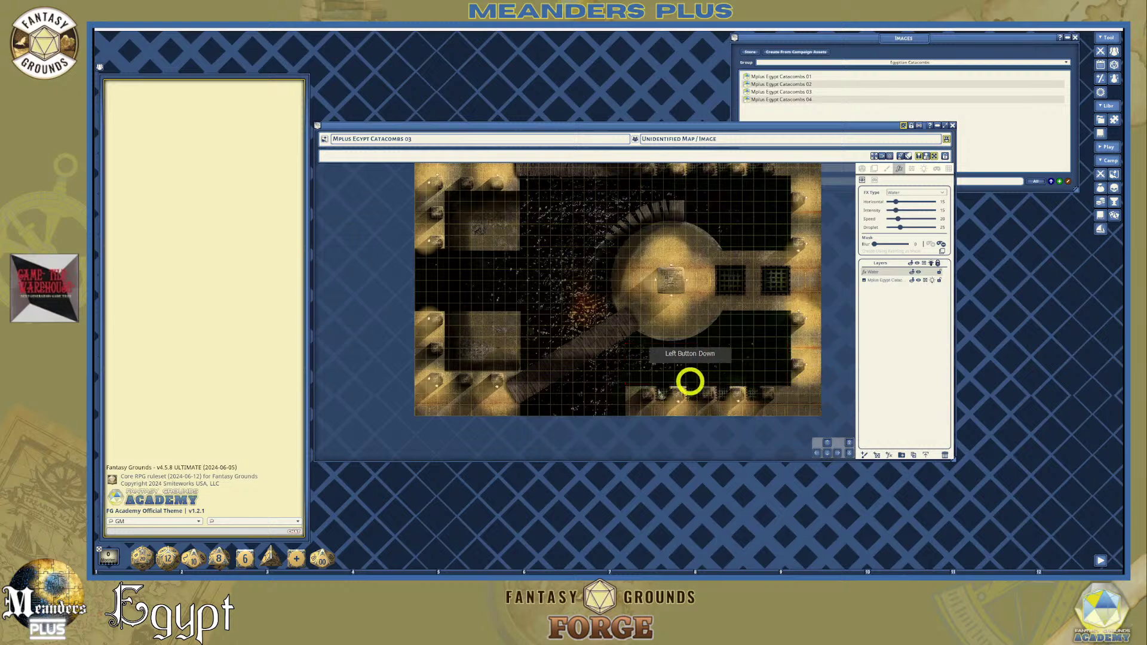
Extend the water mask over the water beside the diagonal bridge, along the platform's southern edge and in the western pool
{"action": "left_click_drag", "start_coordinate": [555, 387], "coordinate": [478, 294]}
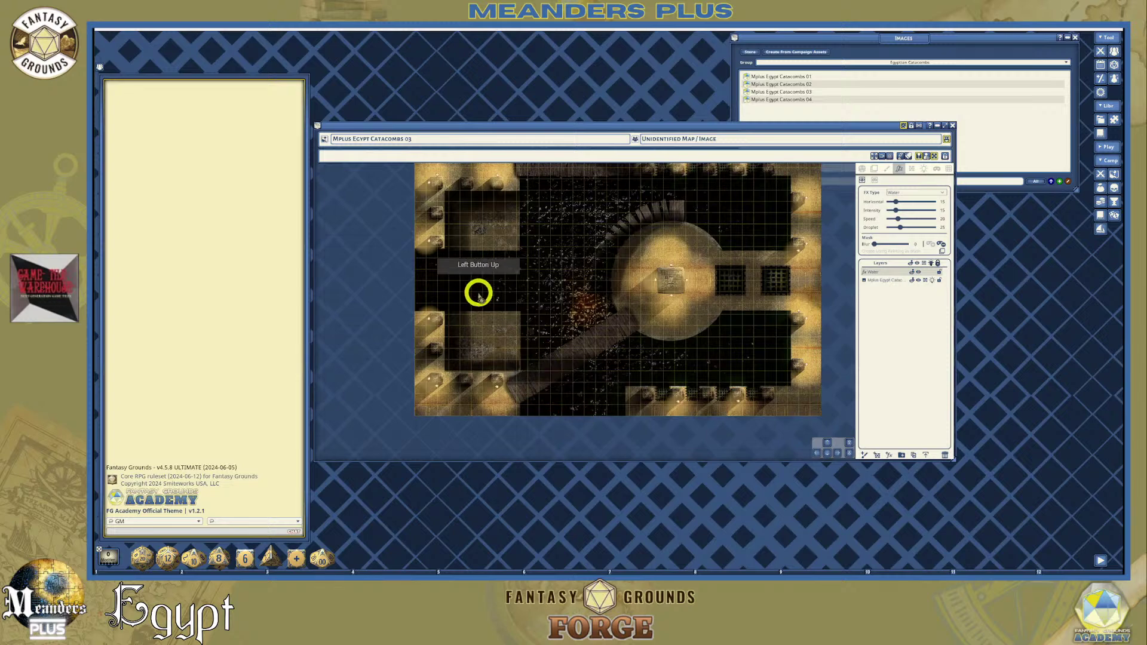
{"action": "scroll", "coordinate": [734, 345], "scroll_direction": "up", "scroll_amount": 3}
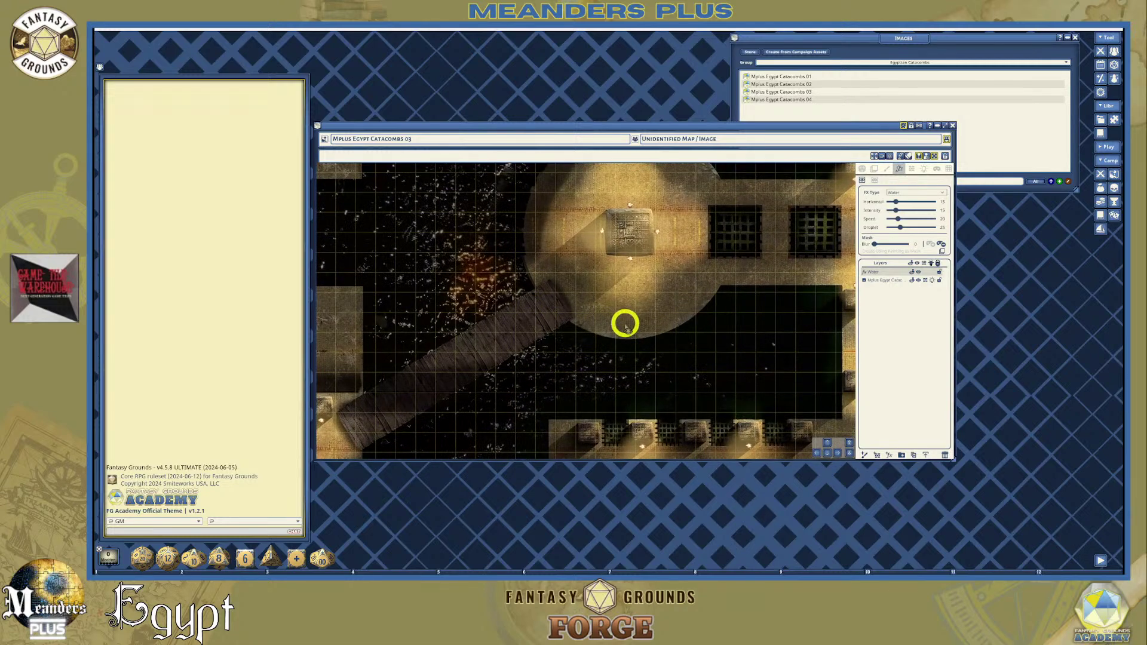
{"action": "mouse_move", "coordinate": [566, 326]}
{"action": "left_mouse_down"}
{"action": "mouse_move", "coordinate": [461, 406]}
{"action": "mouse_move", "coordinate": [476, 442]}
{"action": "mouse_move", "coordinate": [515, 428]}
{"action": "mouse_move", "coordinate": [530, 441]}
{"action": "mouse_move", "coordinate": [540, 411]}
{"action": "mouse_move", "coordinate": [591, 405]}
{"action": "mouse_move", "coordinate": [662, 417]}
{"action": "mouse_move", "coordinate": [826, 402]}
{"action": "mouse_move", "coordinate": [804, 307]}
{"action": "mouse_move", "coordinate": [750, 295]}
{"action": "mouse_move", "coordinate": [730, 293]}
{"action": "mouse_move", "coordinate": [651, 348]}
{"action": "mouse_move", "coordinate": [589, 338]}
{"action": "mouse_move", "coordinate": [571, 348]}
{"action": "left_mouse_up"}
{"action": "scroll", "coordinate": [527, 358], "scroll_direction": "down", "scroll_amount": 1}
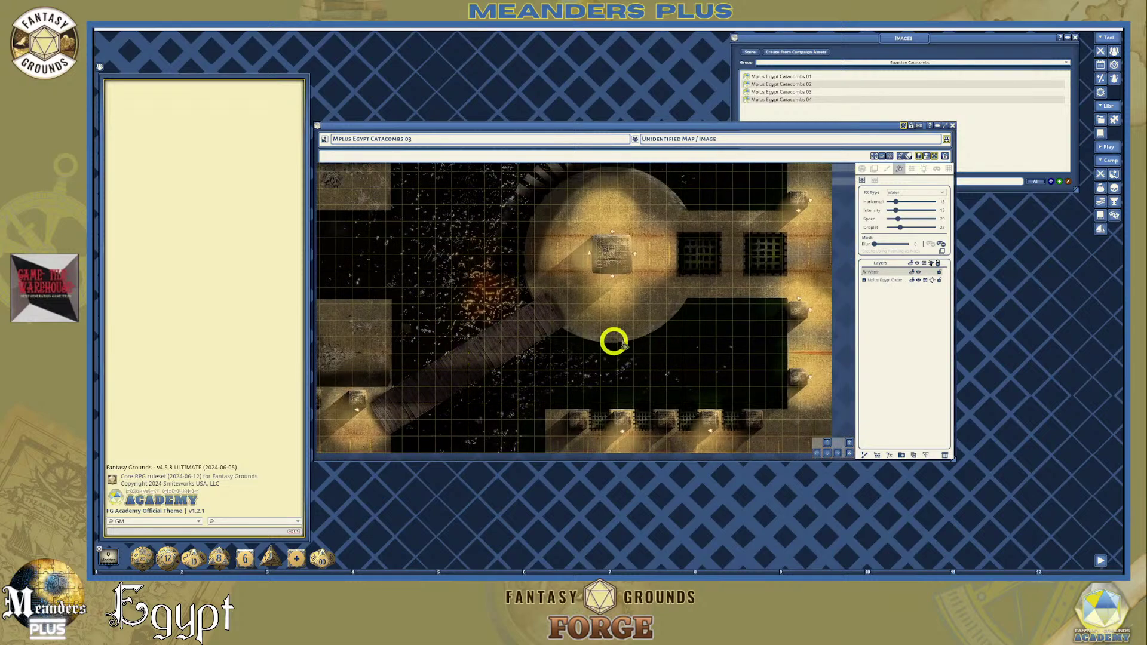
{"action": "scroll", "coordinate": [637, 322], "scroll_direction": "up", "scroll_amount": 1}
{"action": "mouse_move", "coordinate": [375, 299]}
{"action": "left_mouse_down"}
{"action": "mouse_move", "coordinate": [377, 381]}
{"action": "mouse_move", "coordinate": [504, 299]}
{"action": "mouse_move", "coordinate": [520, 185]}
{"action": "mouse_move", "coordinate": [402, 197]}
{"action": "mouse_move", "coordinate": [375, 245]}
{"action": "left_mouse_up"}
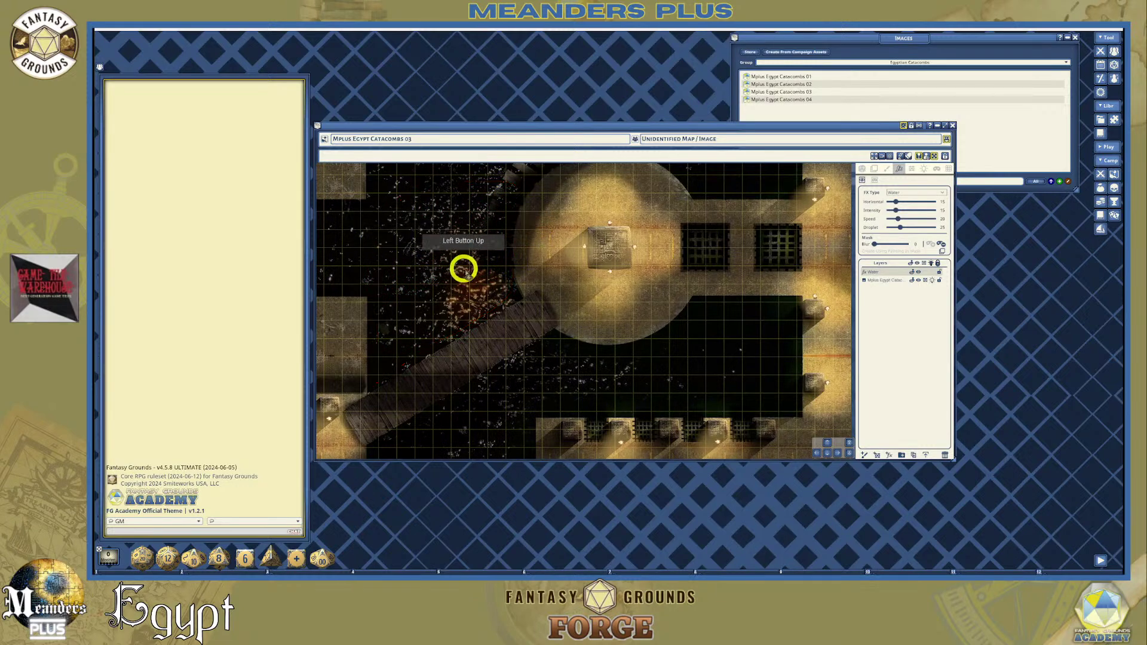
Extend the water mask freehand over the water south of the northern bridge and above the curved stairs
{"action": "scroll", "coordinate": [460, 264], "scroll_direction": "down", "scroll_amount": 2}
{"action": "left_click", "coordinate": [827, 443]}
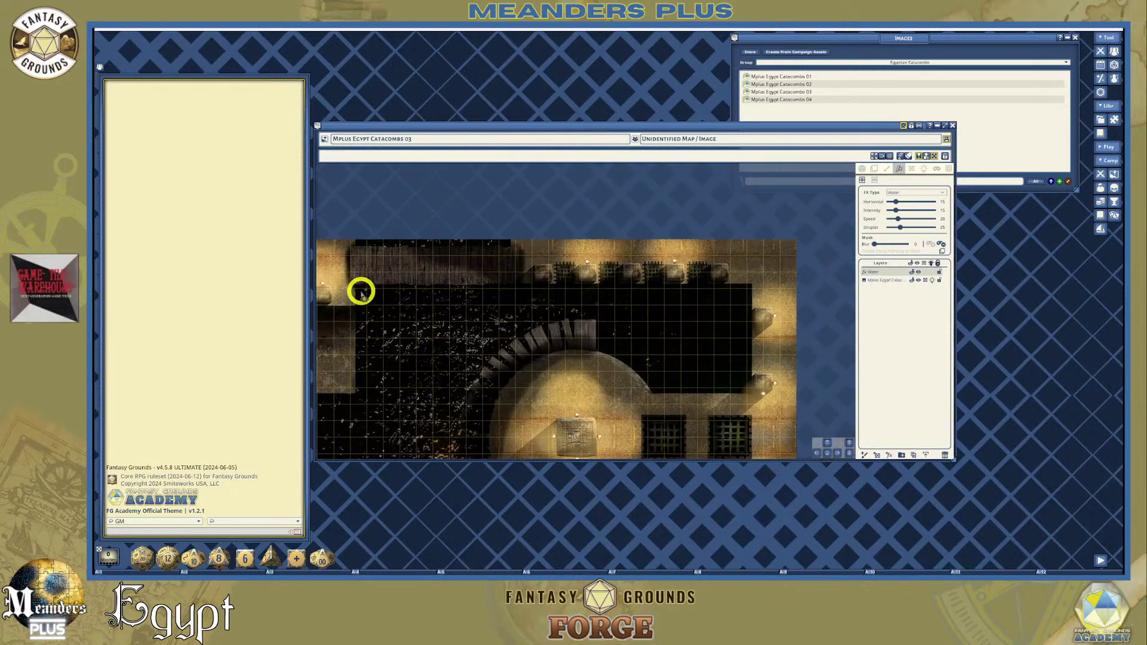
{"action": "mouse_move", "coordinate": [360, 289]}
{"action": "left_mouse_down"}
{"action": "mouse_move", "coordinate": [528, 323]}
{"action": "mouse_move", "coordinate": [550, 302]}
{"action": "mouse_move", "coordinate": [501, 288]}
{"action": "mouse_move", "coordinate": [365, 291]}
{"action": "mouse_move", "coordinate": [379, 297]}
{"action": "left_mouse_up"}
{"action": "scroll", "coordinate": [572, 302], "scroll_direction": "up", "scroll_amount": 2}
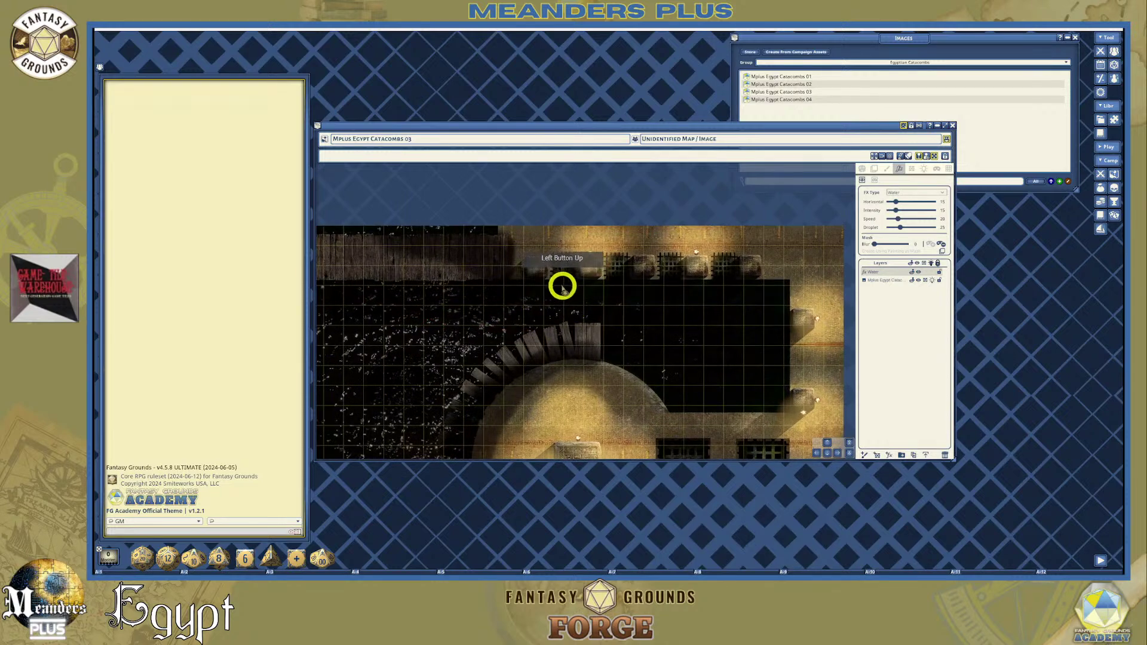
{"action": "mouse_move", "coordinate": [559, 282]}
{"action": "left_mouse_down"}
{"action": "mouse_move", "coordinate": [507, 351]}
{"action": "mouse_move", "coordinate": [648, 365]}
{"action": "mouse_move", "coordinate": [679, 401]}
{"action": "mouse_move", "coordinate": [779, 406]}
{"action": "mouse_move", "coordinate": [781, 310]}
{"action": "mouse_move", "coordinate": [769, 291]}
{"action": "mouse_move", "coordinate": [727, 280]}
{"action": "mouse_move", "coordinate": [555, 288]}
{"action": "left_mouse_up"}
{"action": "scroll", "coordinate": [502, 371], "scroll_direction": "down", "scroll_amount": 3}
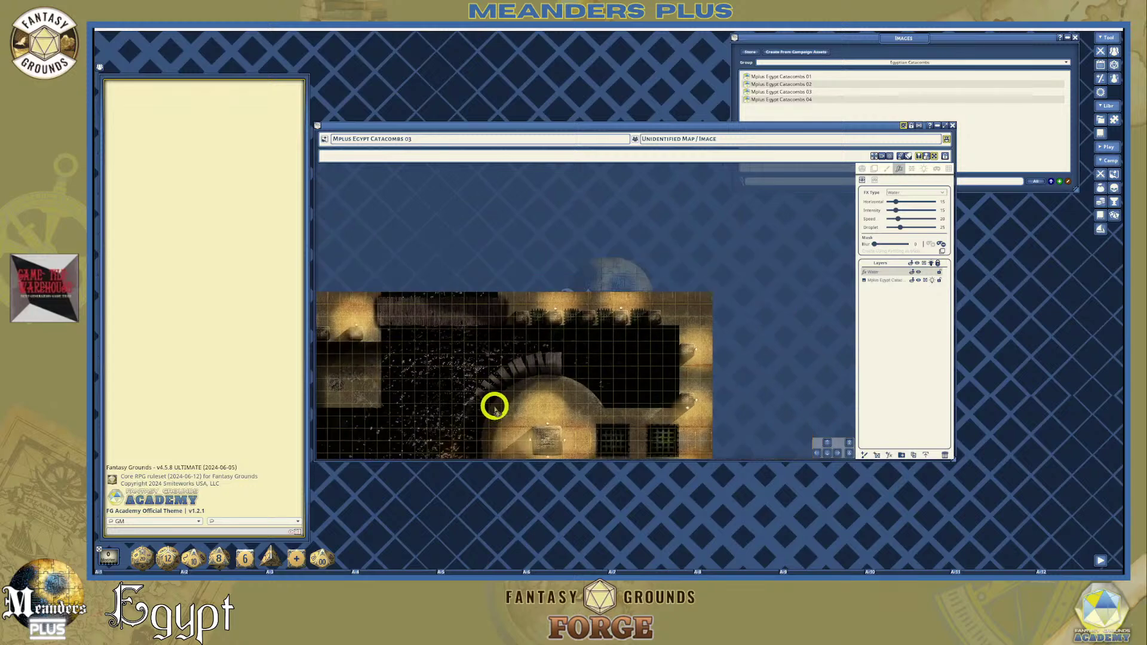
Trace freehand mask areas over the water between the curved stairs' east end and the circular platform's north-eastern rim
{"action": "scroll", "coordinate": [494, 407], "scroll_direction": "down", "scroll_amount": 3}
{"action": "scroll", "coordinate": [488, 440], "scroll_direction": "up", "scroll_amount": 5}
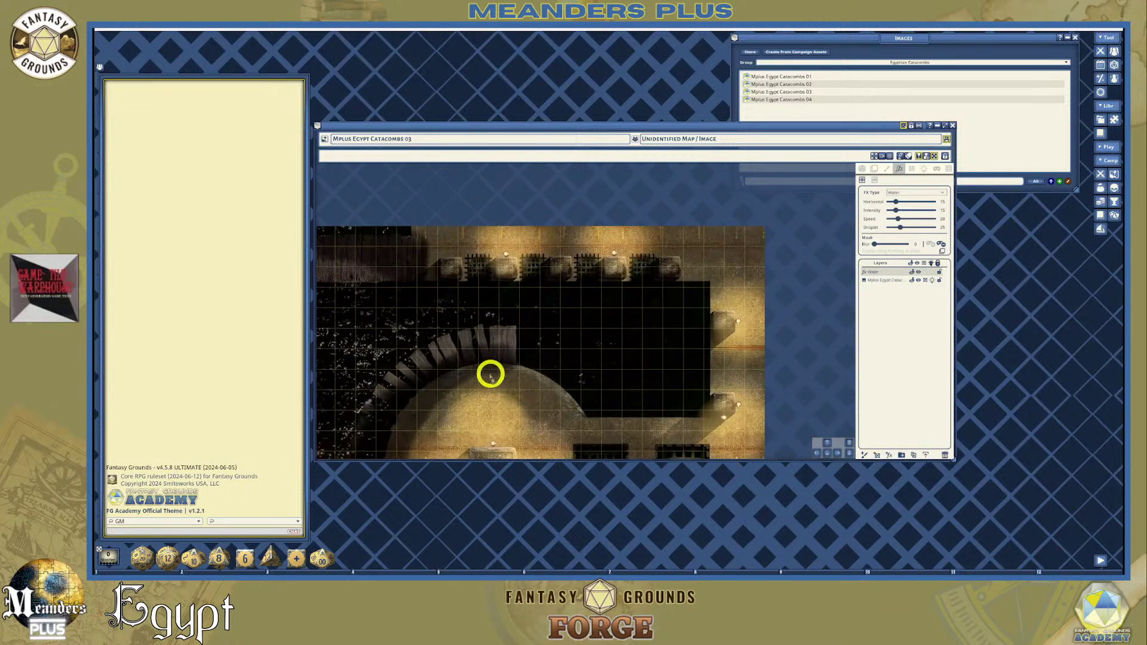
{"action": "scroll", "coordinate": [490, 374], "scroll_direction": "up", "scroll_amount": 2}
{"action": "scroll", "coordinate": [475, 354], "scroll_direction": "up", "scroll_amount": 2}
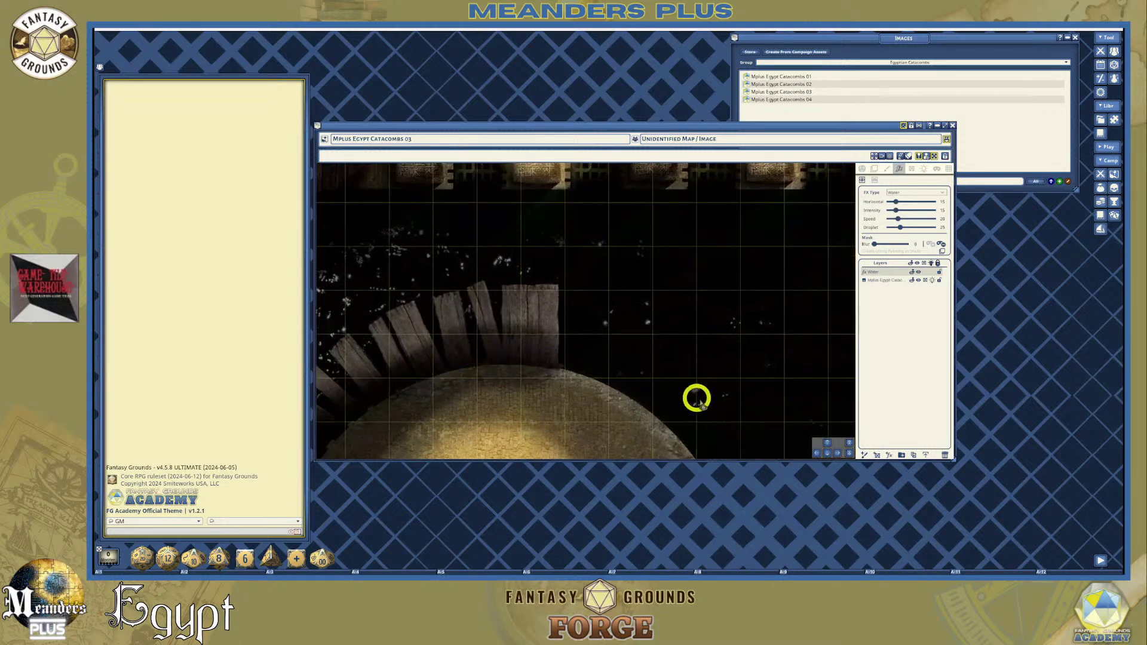
{"action": "scroll", "coordinate": [650, 407], "scroll_direction": "down", "scroll_amount": 2}
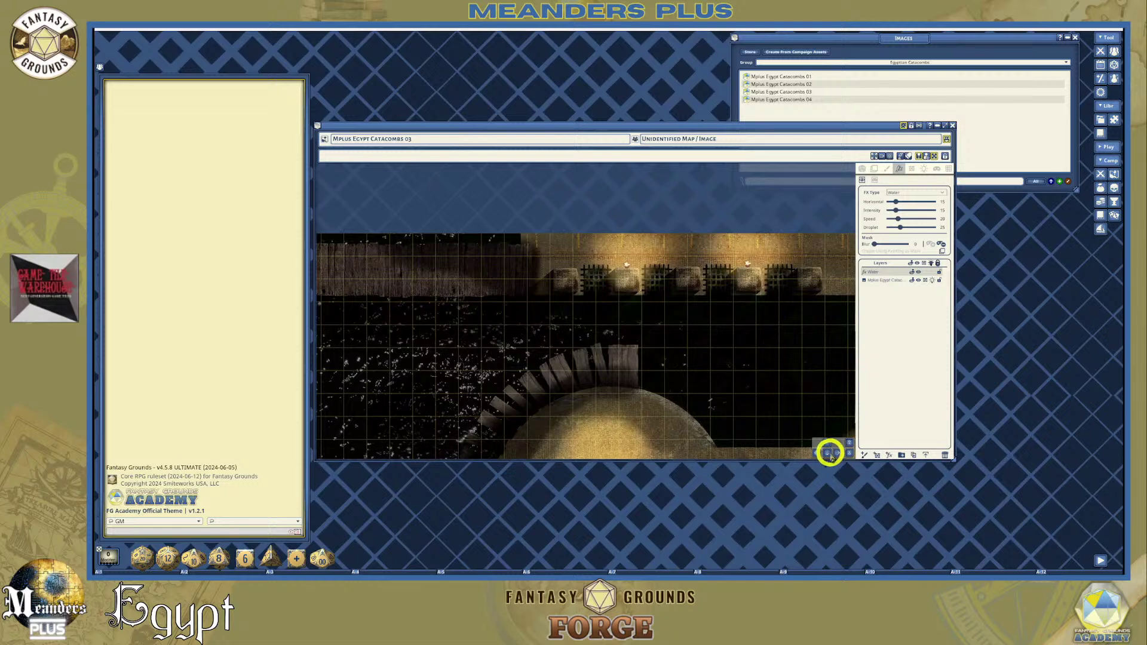
{"action": "left_click", "coordinate": [829, 452]}
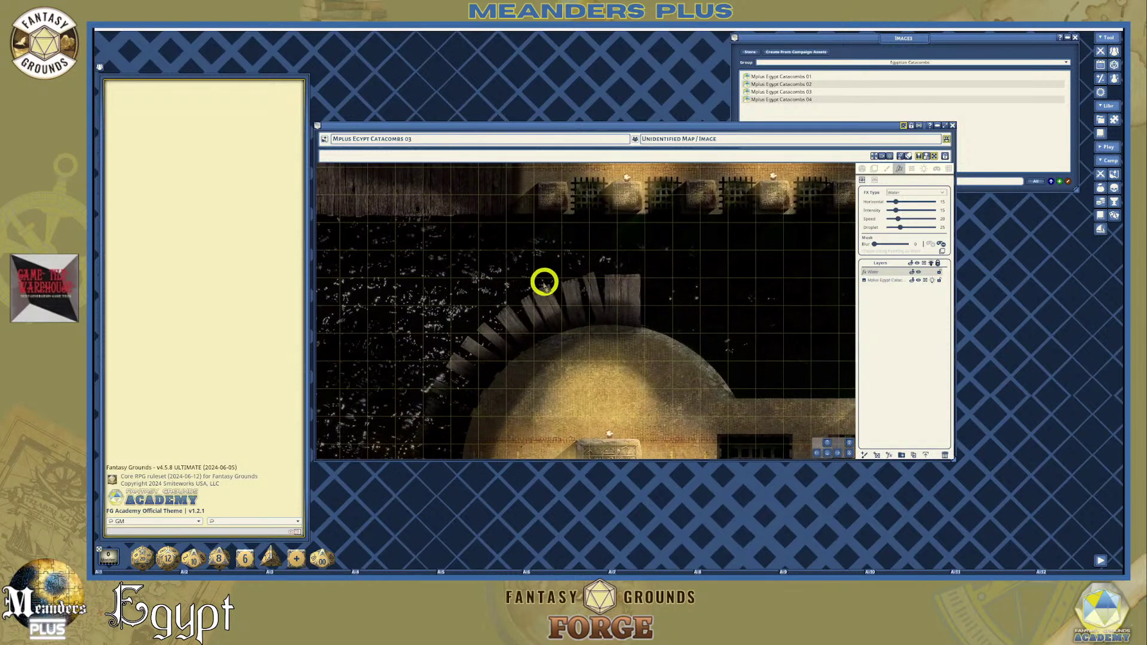
{"action": "scroll", "coordinate": [571, 281], "scroll_direction": "up", "scroll_amount": 1}
{"action": "scroll", "coordinate": [664, 303], "scroll_direction": "down", "scroll_amount": 1}
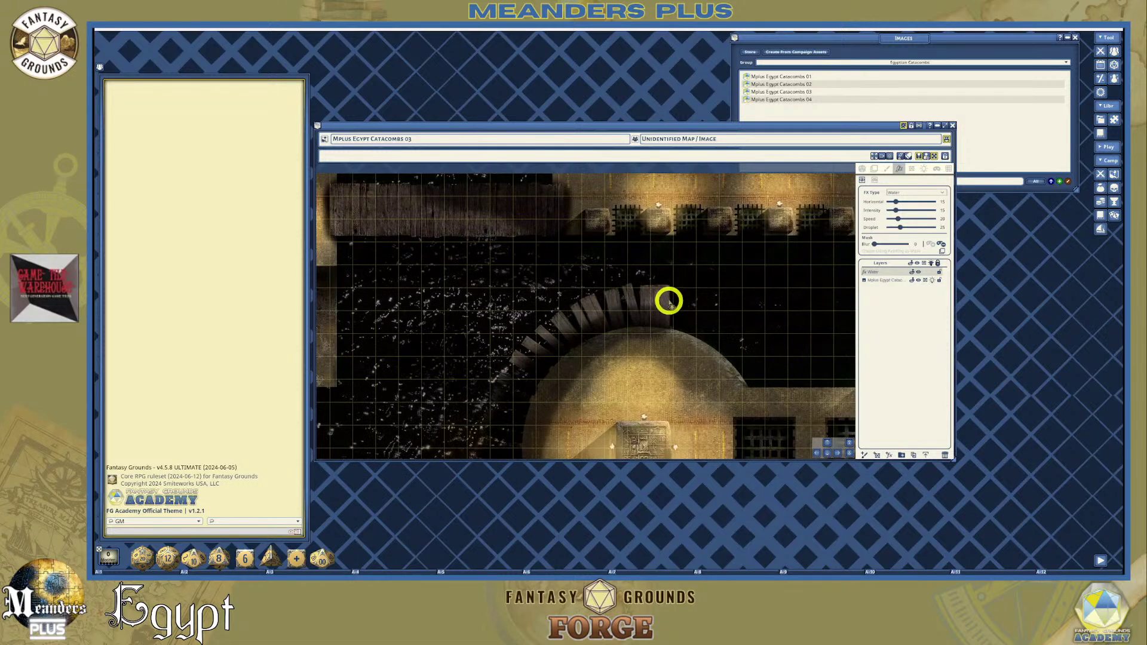
{"action": "left_click_drag", "start_coordinate": [684, 313], "coordinate": [680, 324]}
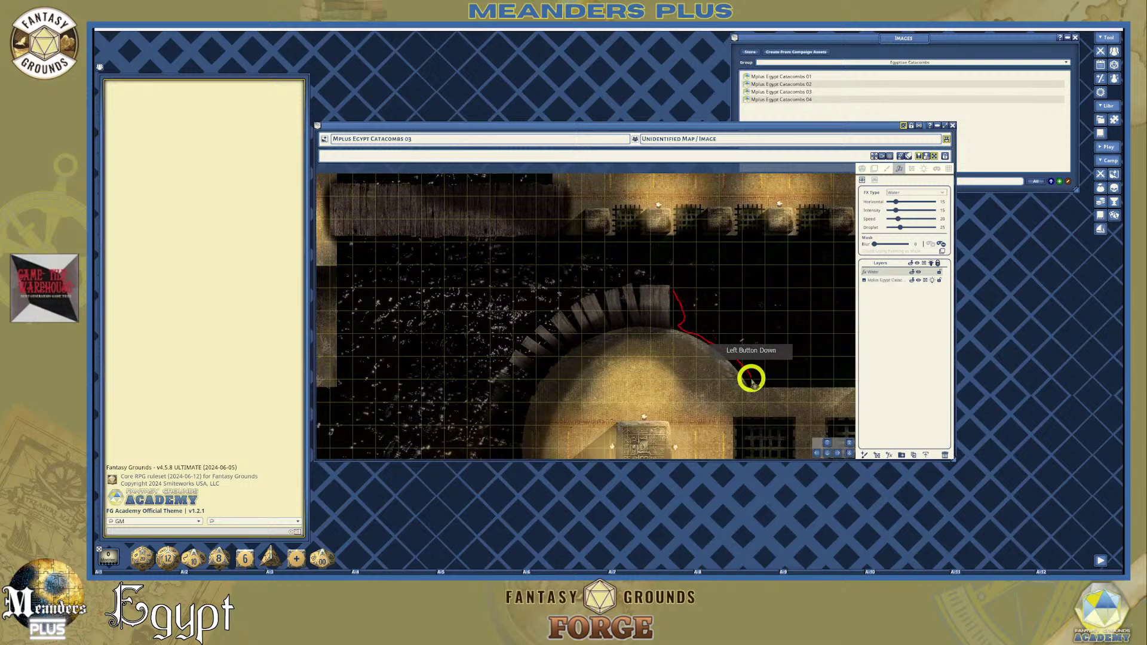
{"action": "mouse_move", "coordinate": [761, 387]}
{"action": "left_mouse_down"}
{"action": "mouse_move", "coordinate": [791, 382]}
{"action": "mouse_move", "coordinate": [745, 291]}
{"action": "left_mouse_up"}
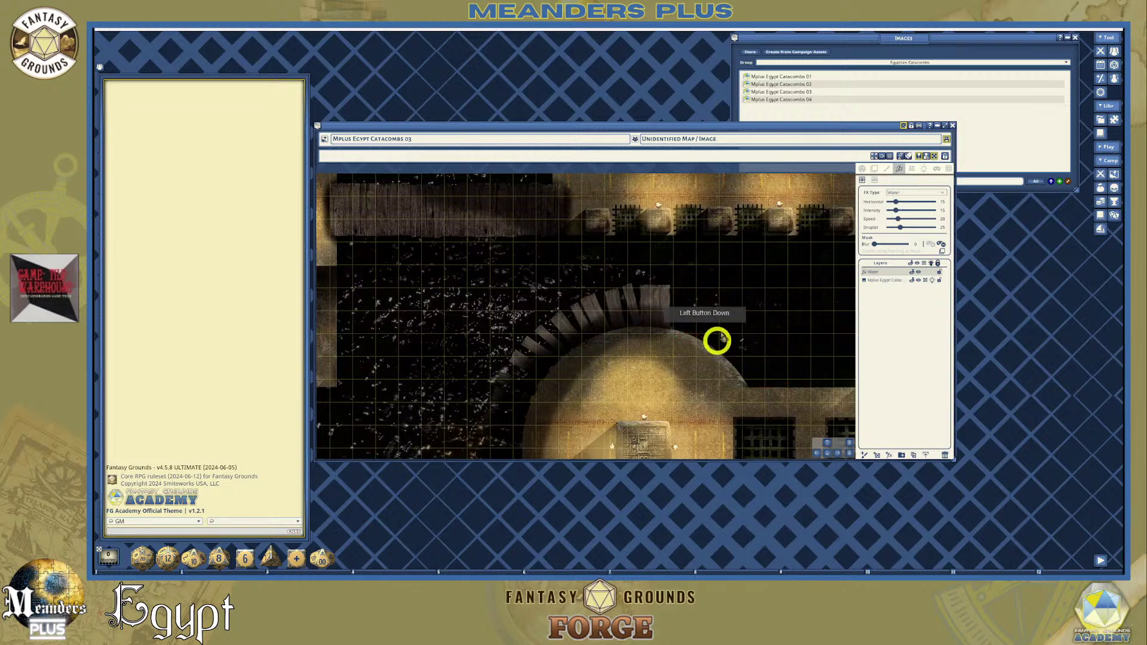
Add a mask area over the remaining water south of the circular platform, reaching east along the southern pillars
{"action": "scroll", "coordinate": [621, 359], "scroll_direction": "down", "scroll_amount": 2}
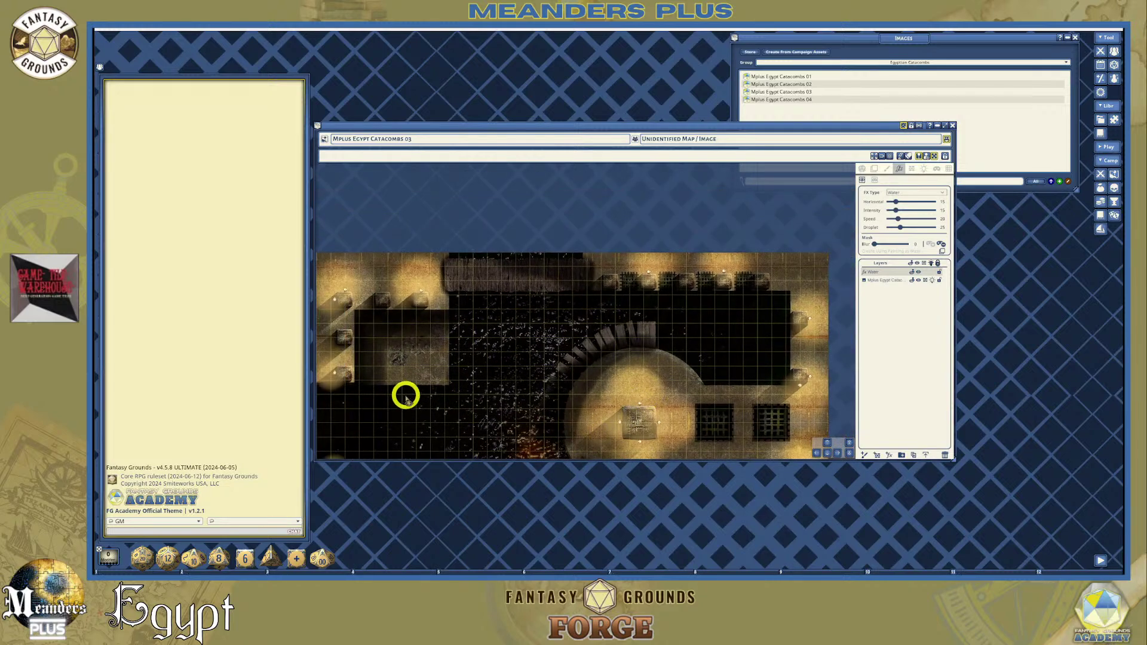
{"action": "scroll", "coordinate": [405, 396], "scroll_direction": "up", "scroll_amount": 2}
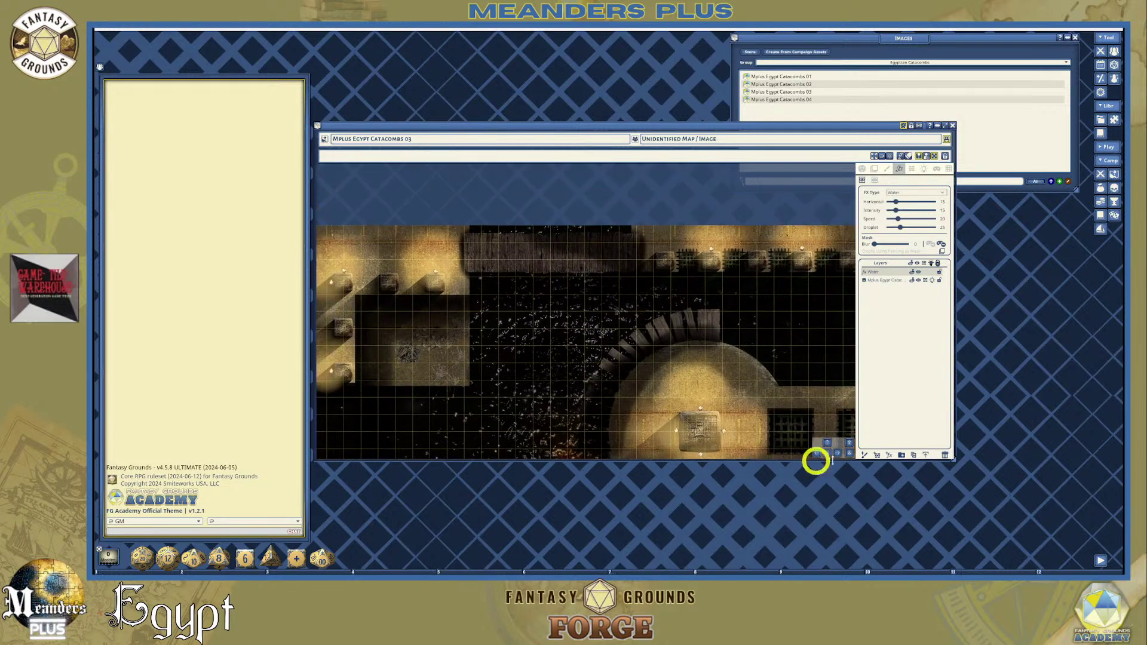
{"action": "left_click", "coordinate": [831, 455]}
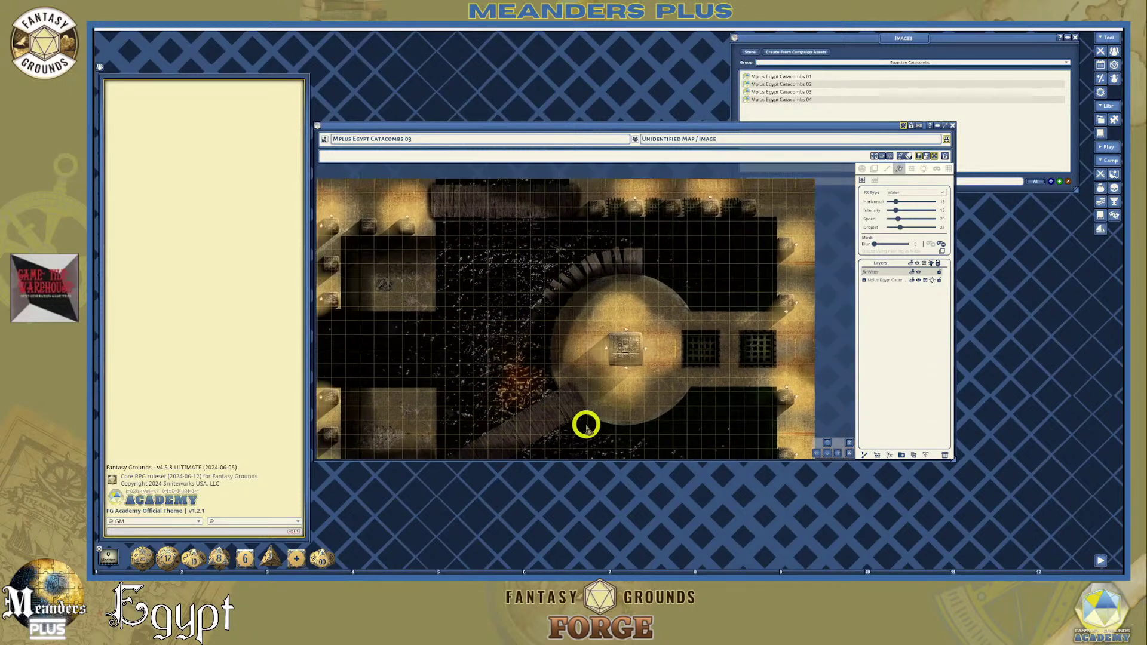
{"action": "scroll", "coordinate": [629, 424], "scroll_direction": "up", "scroll_amount": 1}
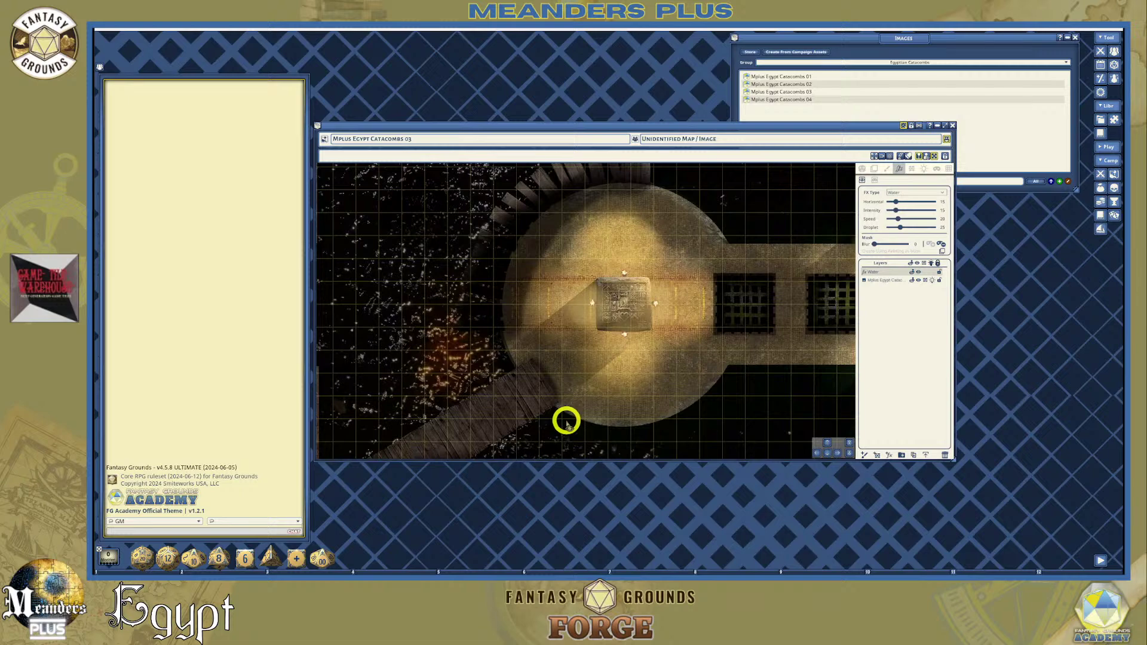
{"action": "left_click", "coordinate": [827, 453]}
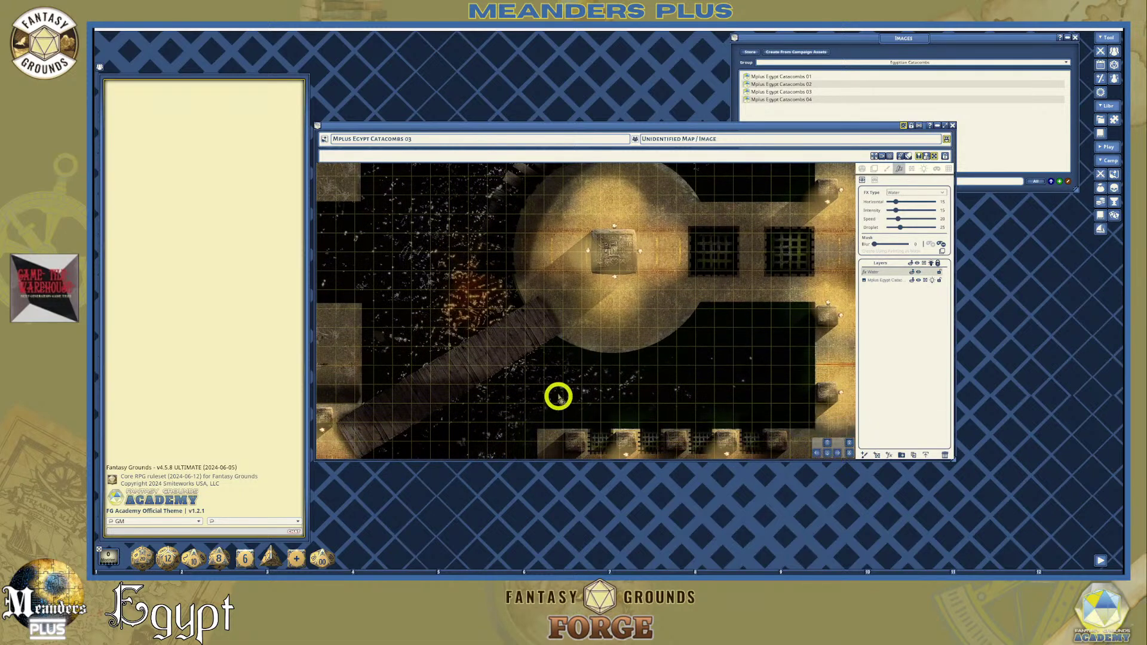
{"action": "mouse_move", "coordinate": [546, 386]}
{"action": "left_mouse_down"}
{"action": "mouse_move", "coordinate": [689, 417]}
{"action": "mouse_move", "coordinate": [810, 426]}
{"action": "left_mouse_up"}
{"action": "scroll", "coordinate": [507, 410], "scroll_direction": "down", "scroll_amount": 3}
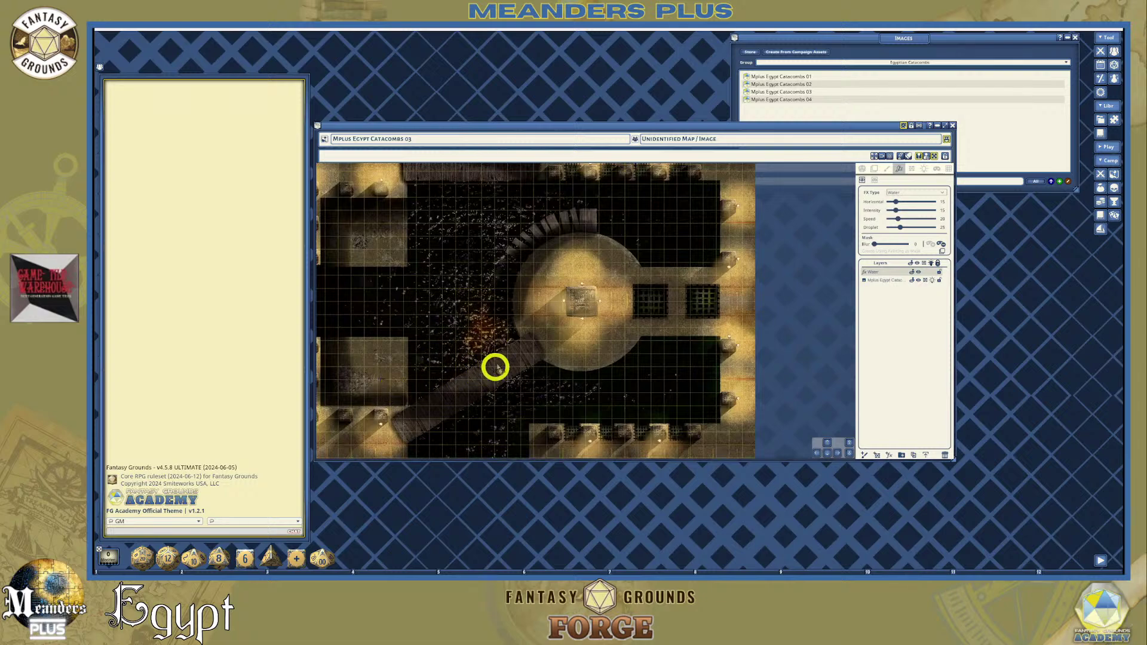
Set the water mask's blur to 7, set the droplet value to 17, and adjust the effect's horizontal, intensity and speed values
{"action": "left_click", "coordinate": [876, 245]}
{"action": "left_click", "coordinate": [897, 203]}
{"action": "mouse_move", "coordinate": [903, 203]}
{"action": "left_mouse_down"}
{"action": "mouse_move", "coordinate": [917, 205]}
{"action": "mouse_move", "coordinate": [897, 215]}
{"action": "left_mouse_up"}
{"action": "scroll", "coordinate": [502, 281], "scroll_direction": "up", "scroll_amount": 2}
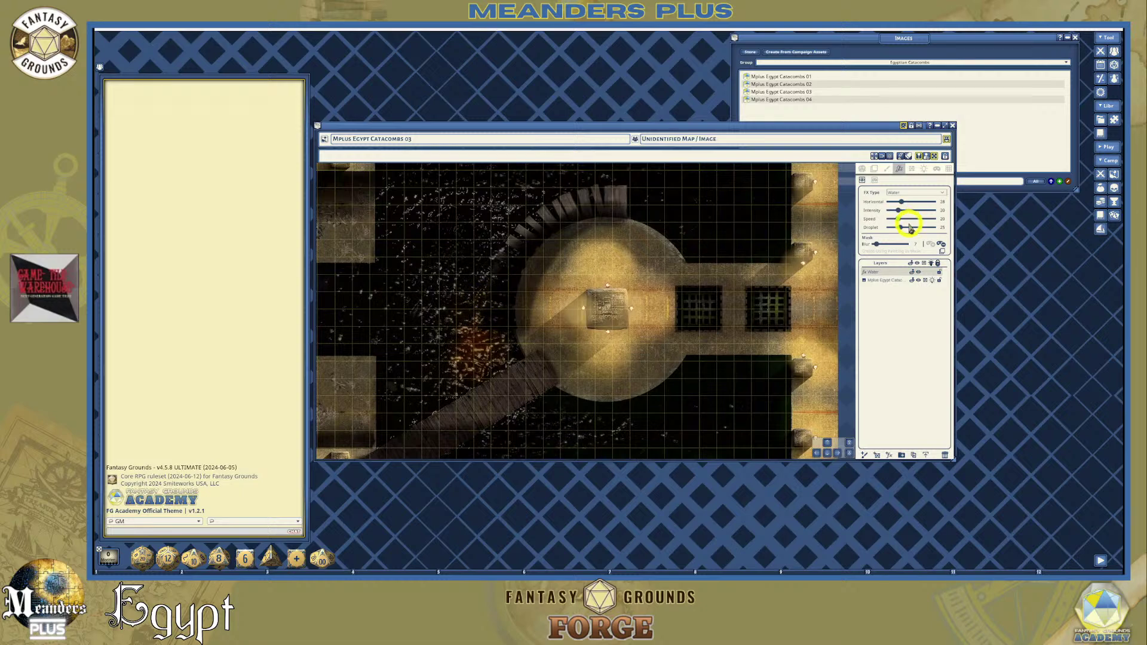
{"action": "left_click_drag", "start_coordinate": [901, 230], "coordinate": [900, 224]}
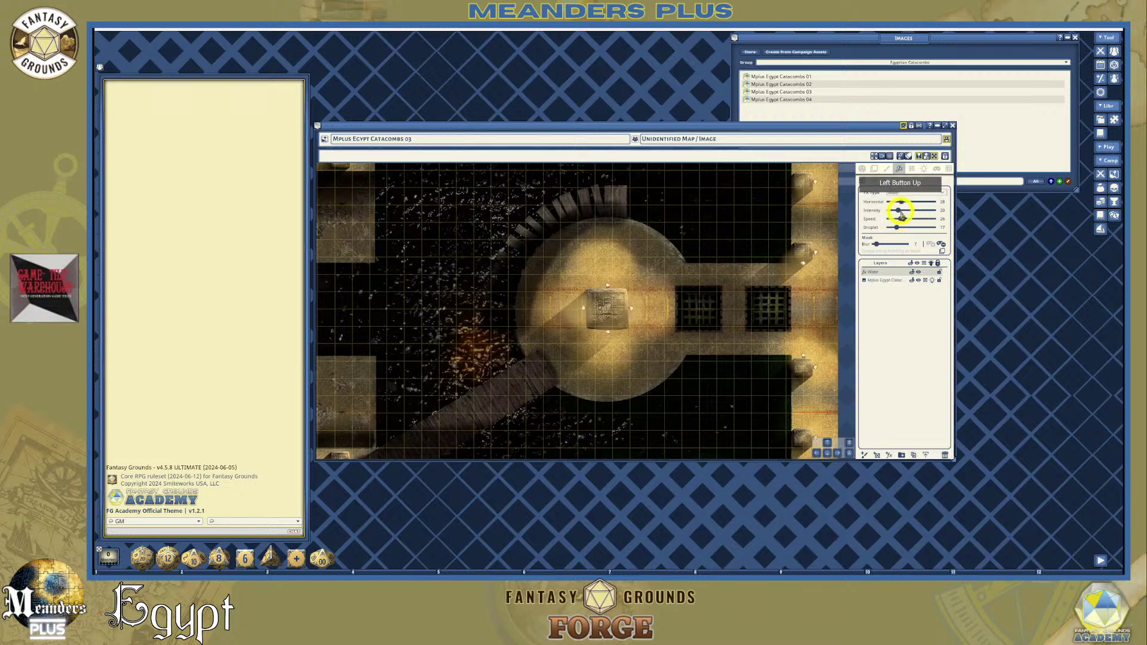
{"action": "scroll", "coordinate": [471, 322], "scroll_direction": "up", "scroll_amount": 1}
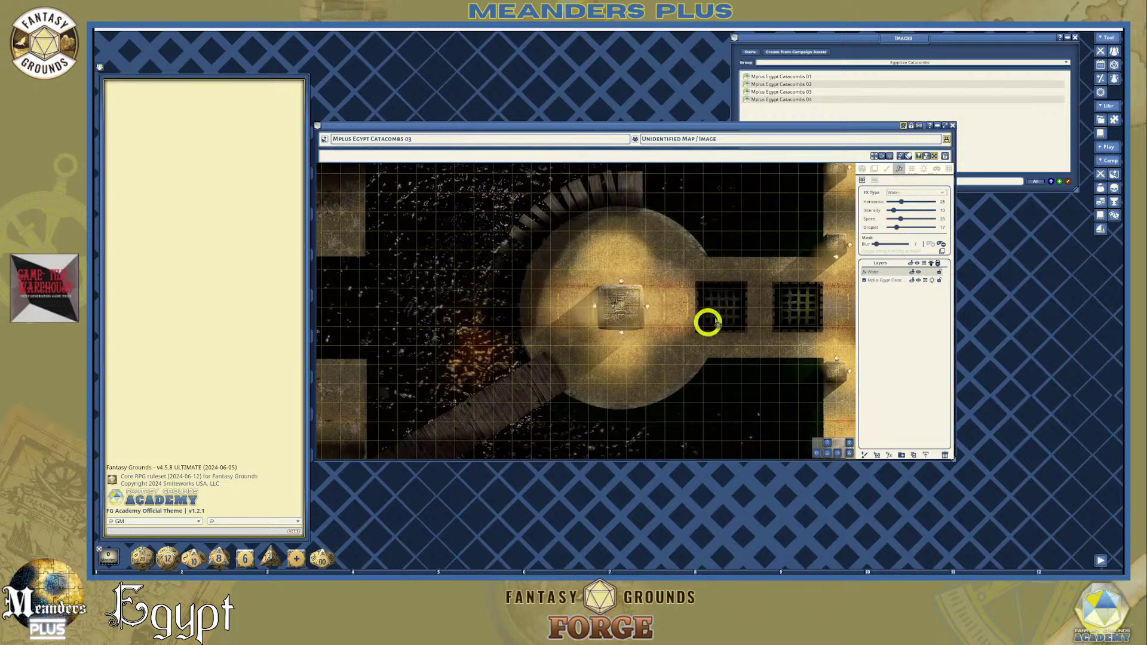
{"action": "mouse_move", "coordinate": [898, 203]}
{"action": "left_mouse_down"}
{"action": "mouse_move", "coordinate": [920, 222]}
{"action": "mouse_move", "coordinate": [893, 210]}
{"action": "left_mouse_up"}
Examine the water effect up close west of the circular platform and across the whole map
{"action": "scroll", "coordinate": [468, 275], "scroll_direction": "down", "scroll_amount": 3}
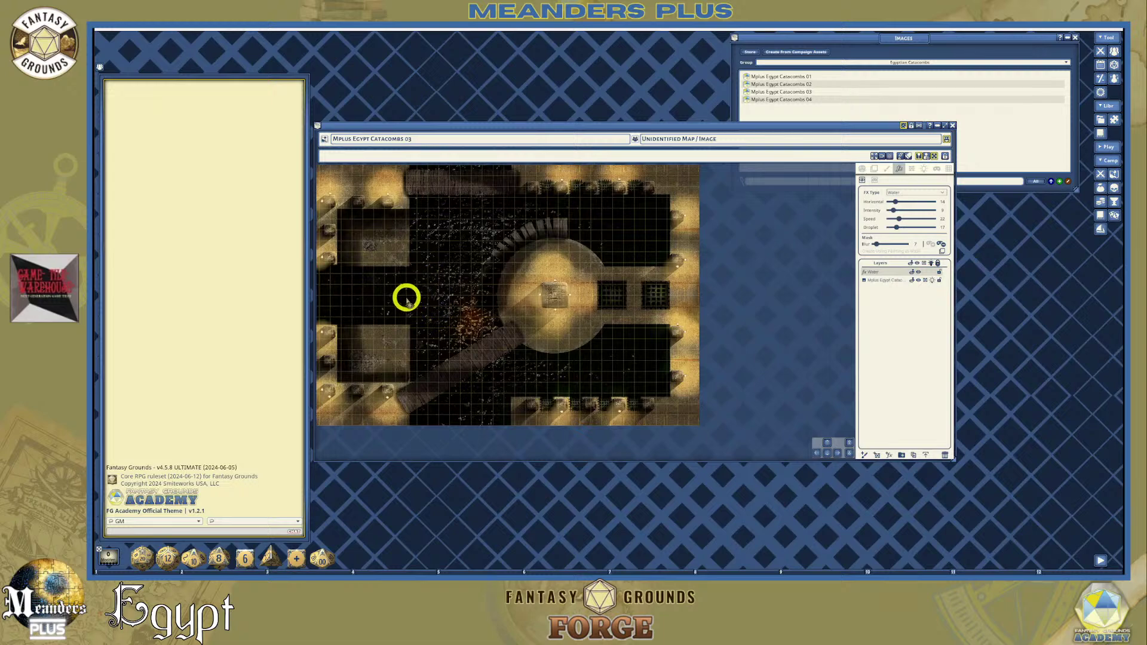
{"action": "scroll", "coordinate": [406, 299], "scroll_direction": "up", "scroll_amount": 6}
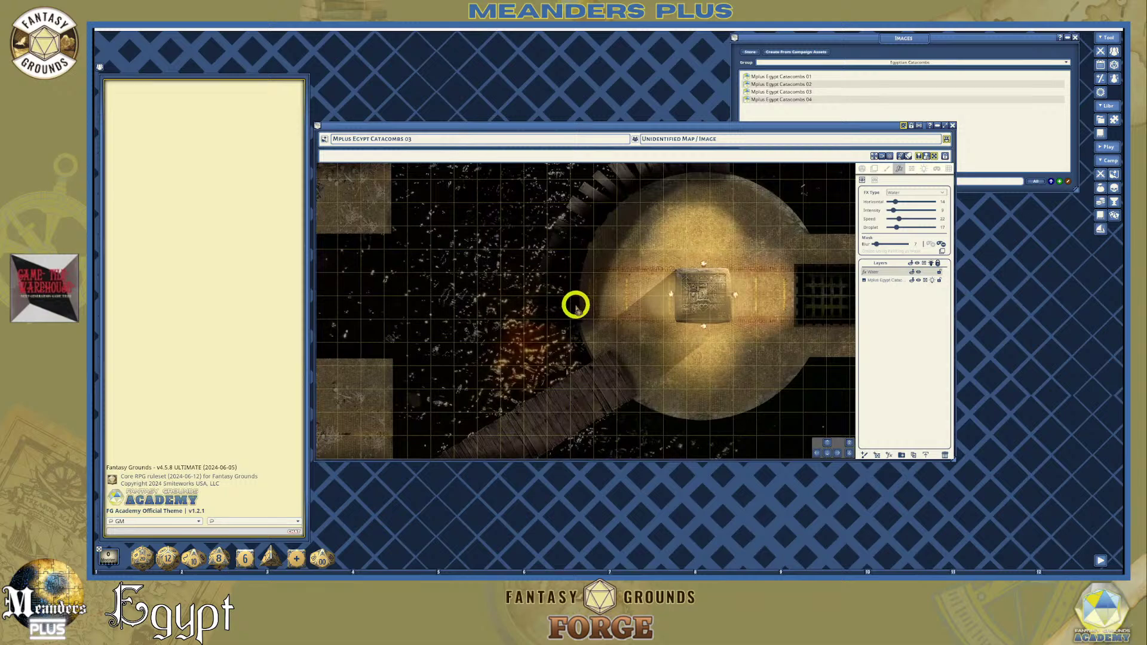
{"action": "scroll", "coordinate": [535, 329], "scroll_direction": "up", "scroll_amount": 3}
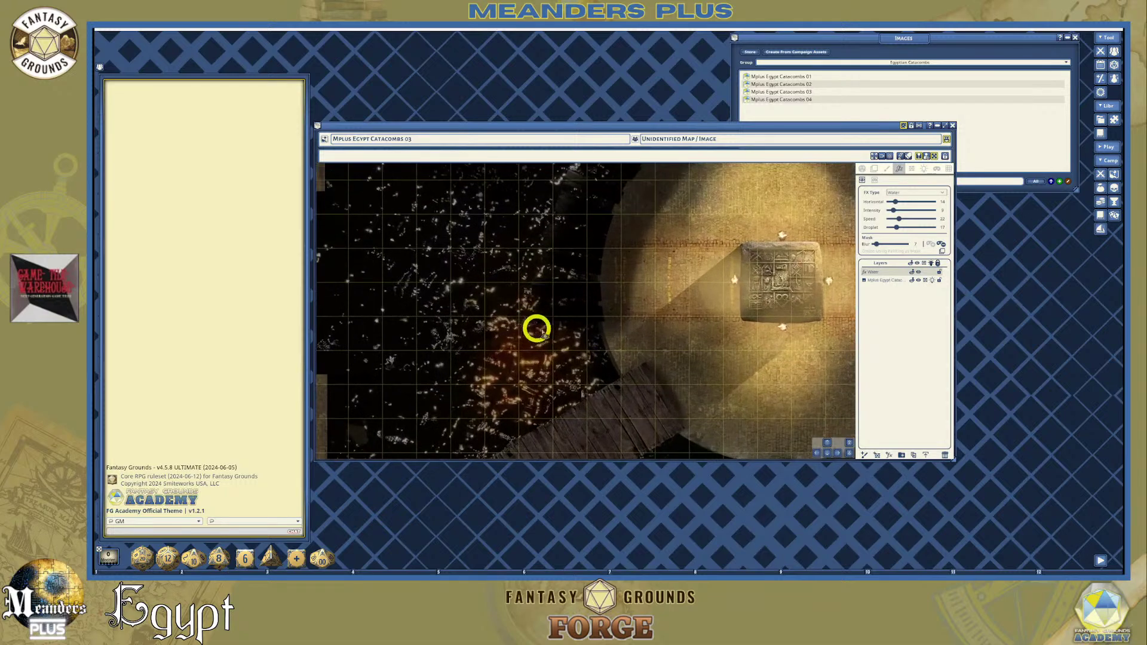
{"action": "scroll", "coordinate": [552, 321], "scroll_direction": "down", "scroll_amount": 5}
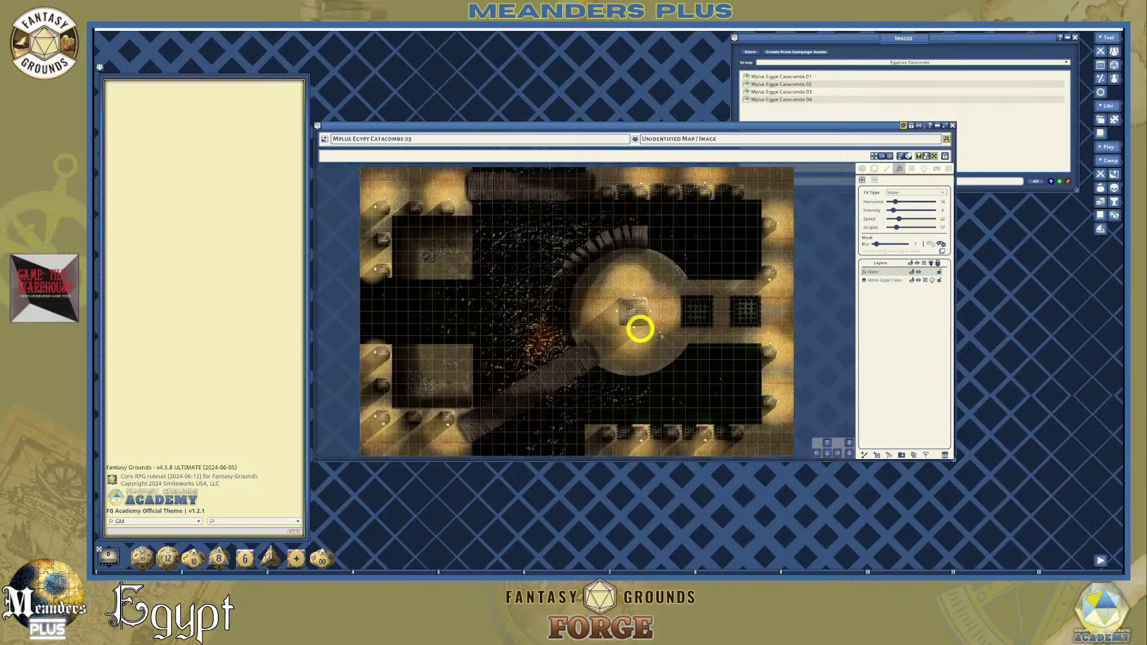
{"action": "scroll", "coordinate": [594, 344], "scroll_direction": "down", "scroll_amount": 1}
{"action": "scroll", "coordinate": [595, 343], "scroll_direction": "up", "scroll_amount": 1}
{"action": "scroll", "coordinate": [594, 342], "scroll_direction": "down", "scroll_amount": 1}
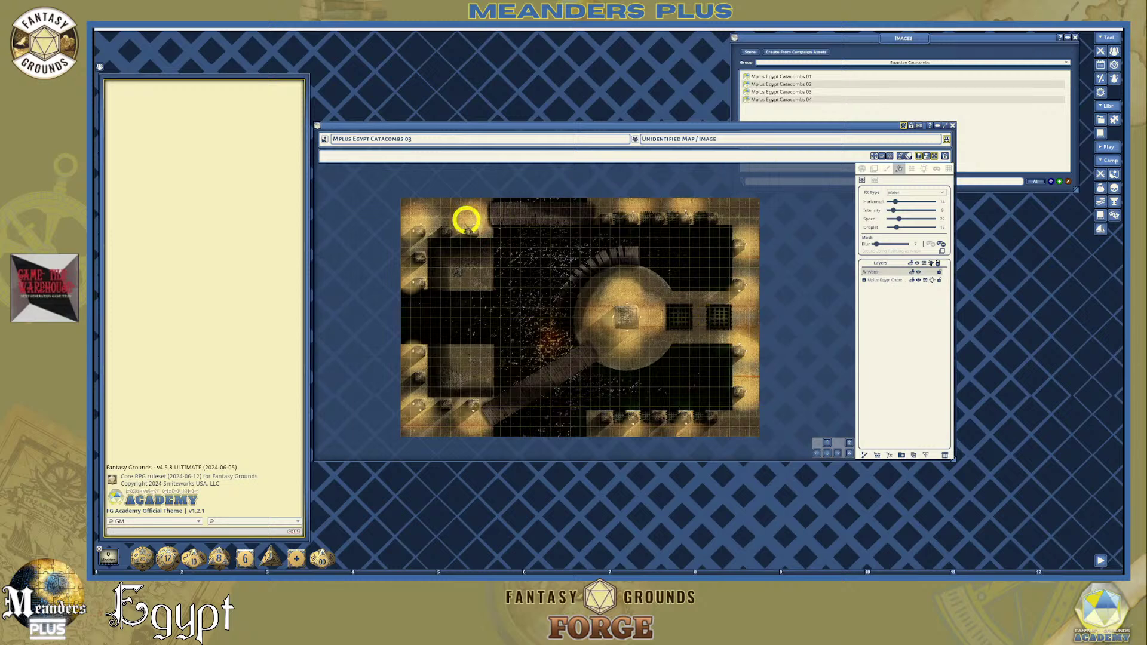
Export the map image layer's metadata as the XML file Mplus Egypt Catacombs 03 in the MPlus Egypt folder
{"action": "left_click", "coordinate": [899, 281]}
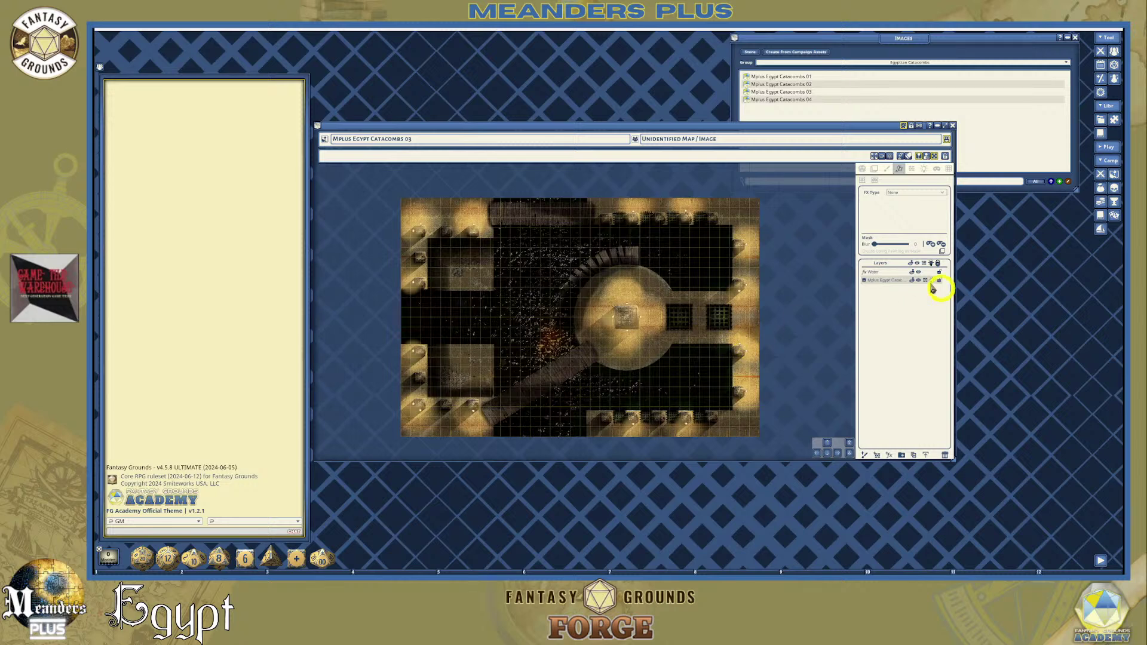
{"action": "right_click", "coordinate": [905, 284]}
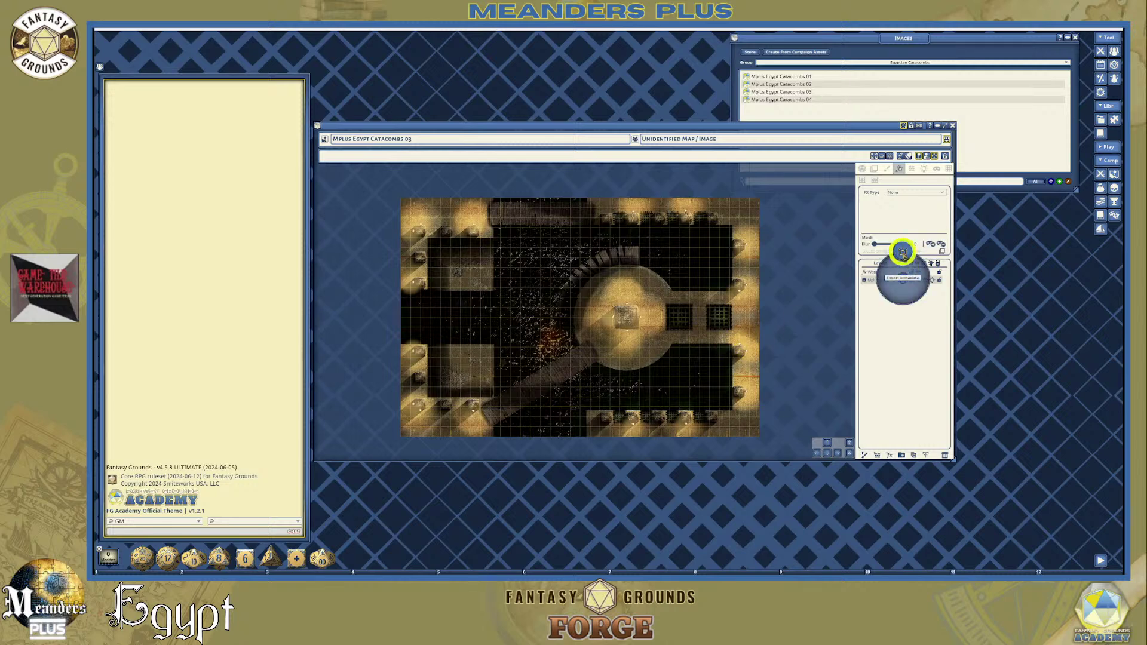
{"action": "left_click", "coordinate": [902, 252]}
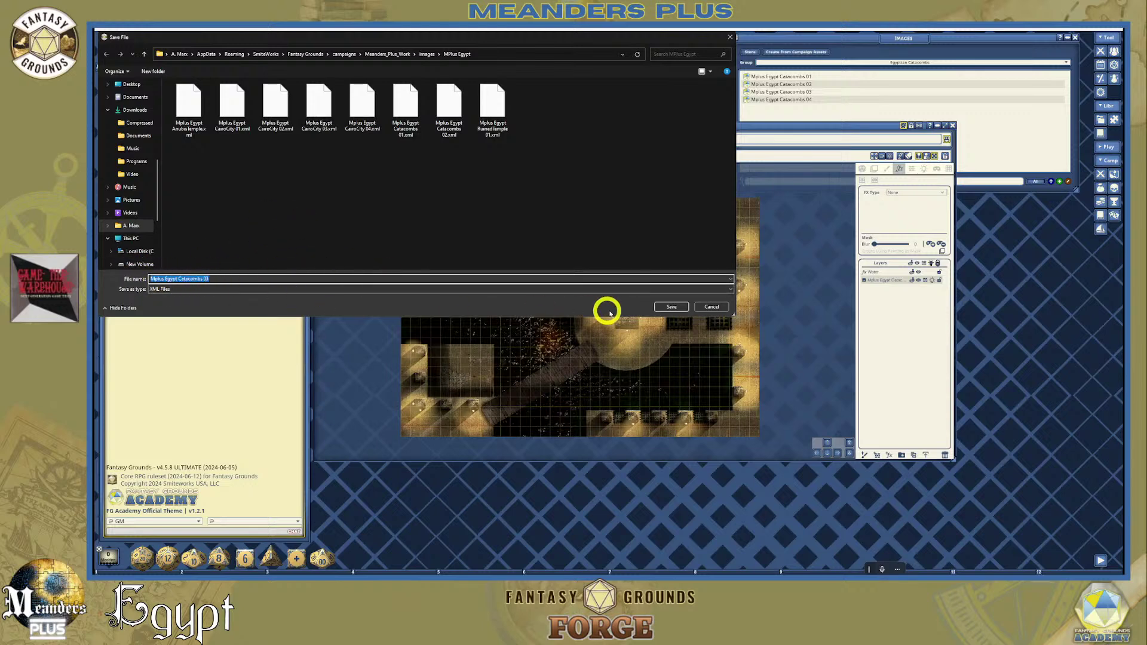
{"action": "left_click", "coordinate": [671, 308]}
{"action": "left_click", "coordinate": [476, 242]}
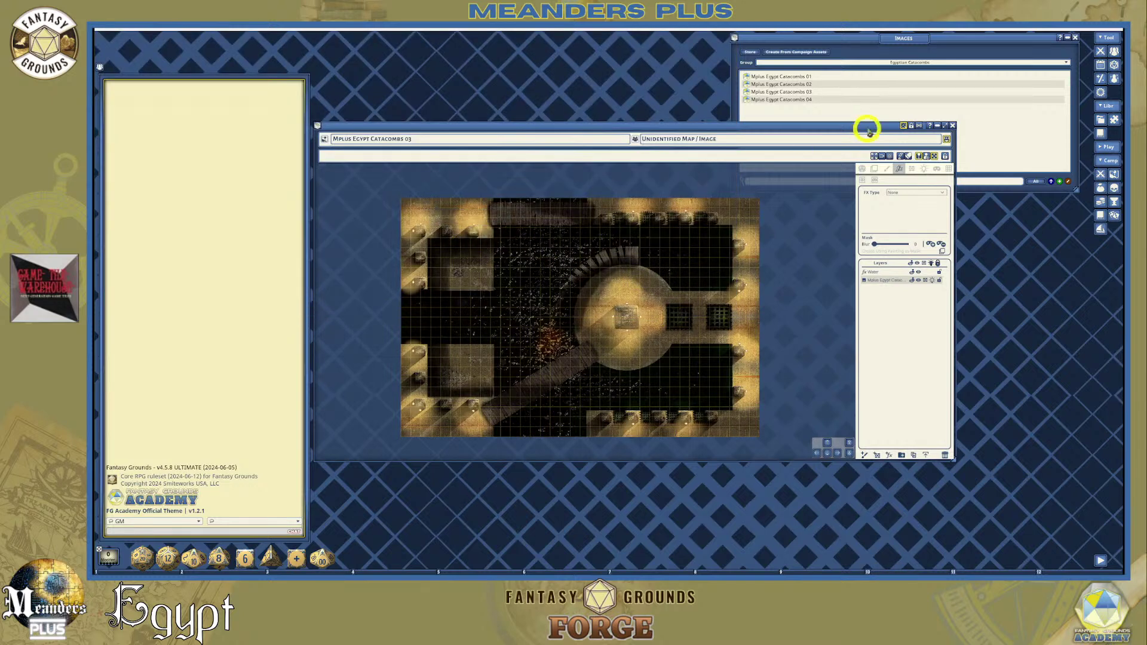
Close the Mplus Egypt Catacombs 03 map and open Mplus Egypt Catacombs 02 from the image list
{"action": "left_click", "coordinate": [953, 127]}
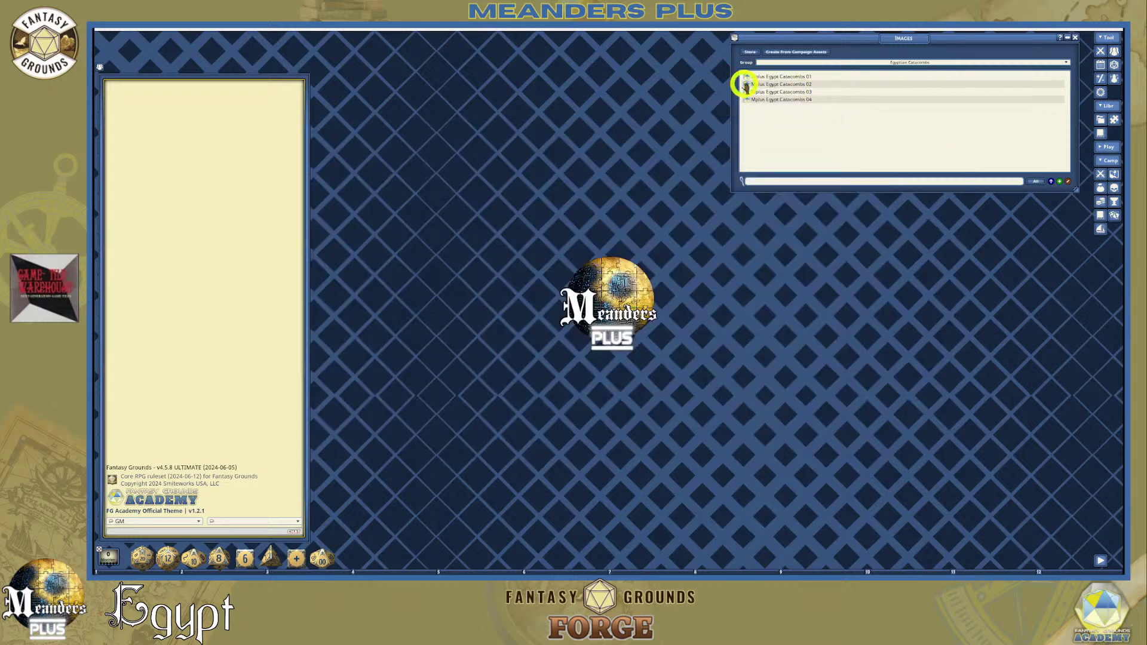
{"action": "left_click", "coordinate": [745, 84]}
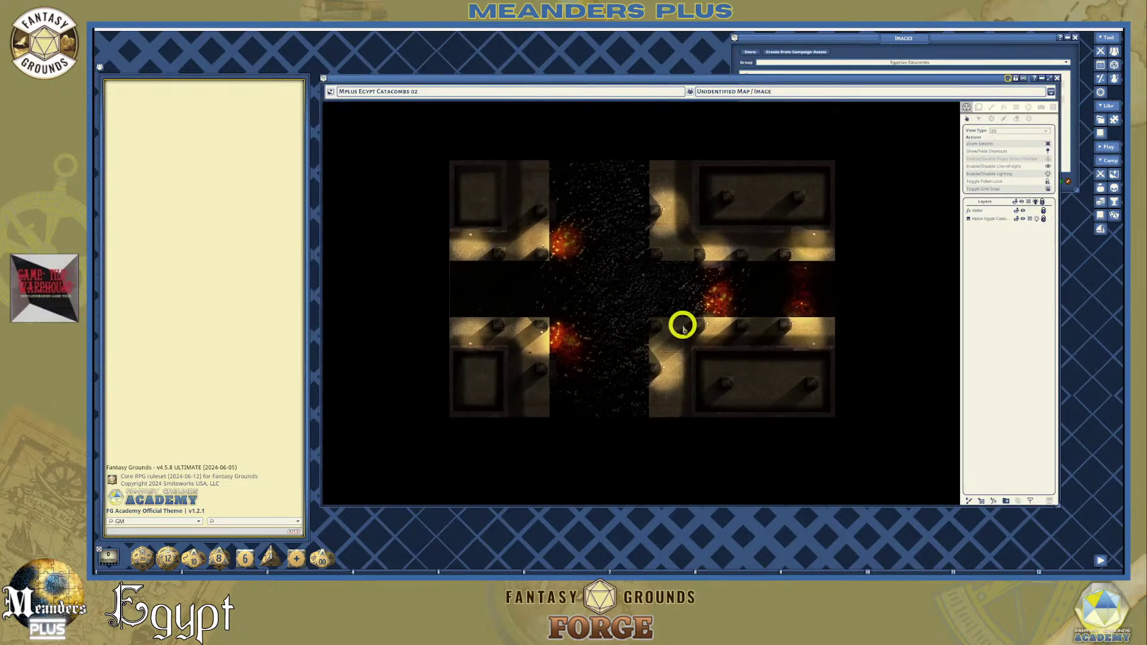
{"action": "scroll", "coordinate": [682, 325], "scroll_direction": "up", "scroll_amount": 2}
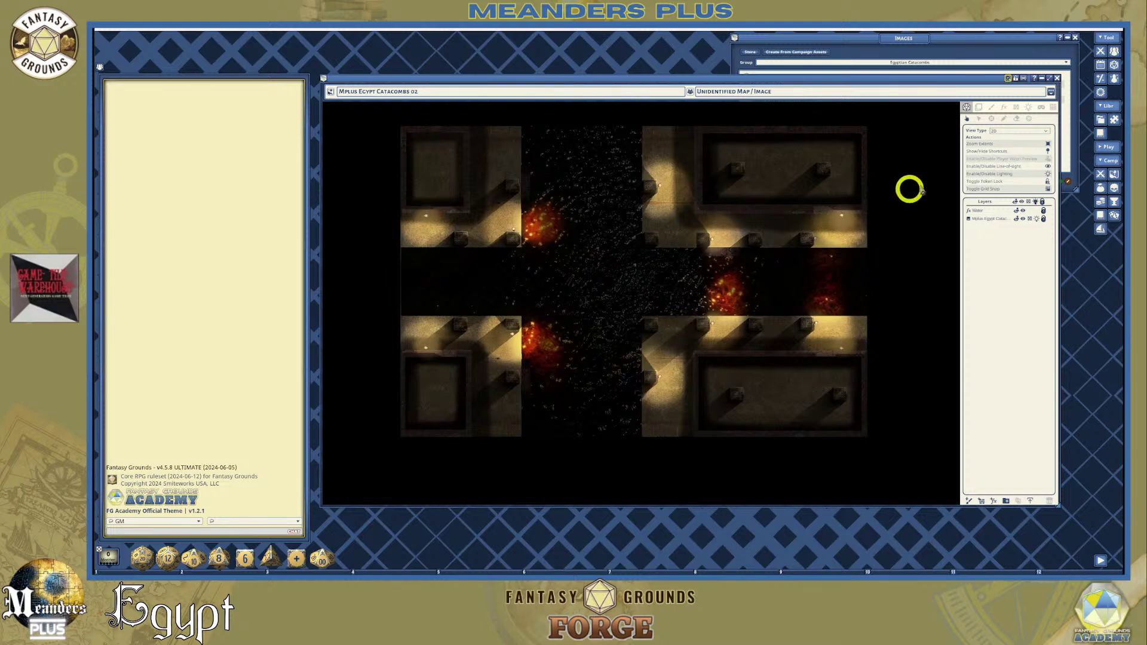
Show the grid on the Mplus Egypt Catacombs 02 map and enter a larger grid width and height
{"action": "left_click", "coordinate": [1054, 111]}
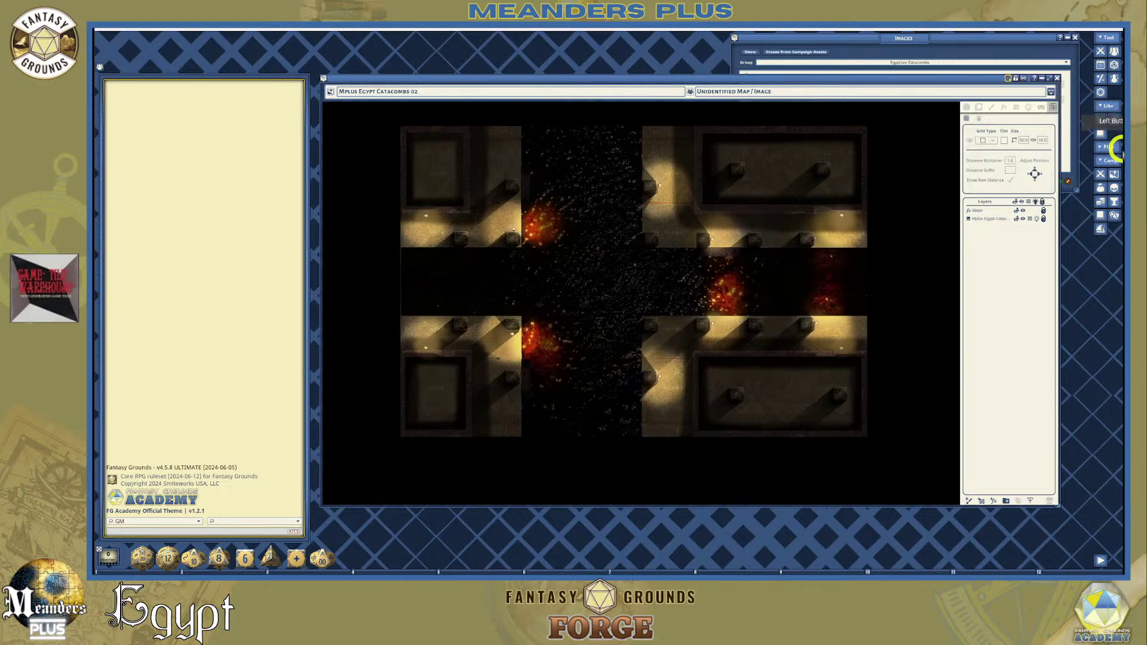
{"action": "left_click", "coordinate": [971, 143]}
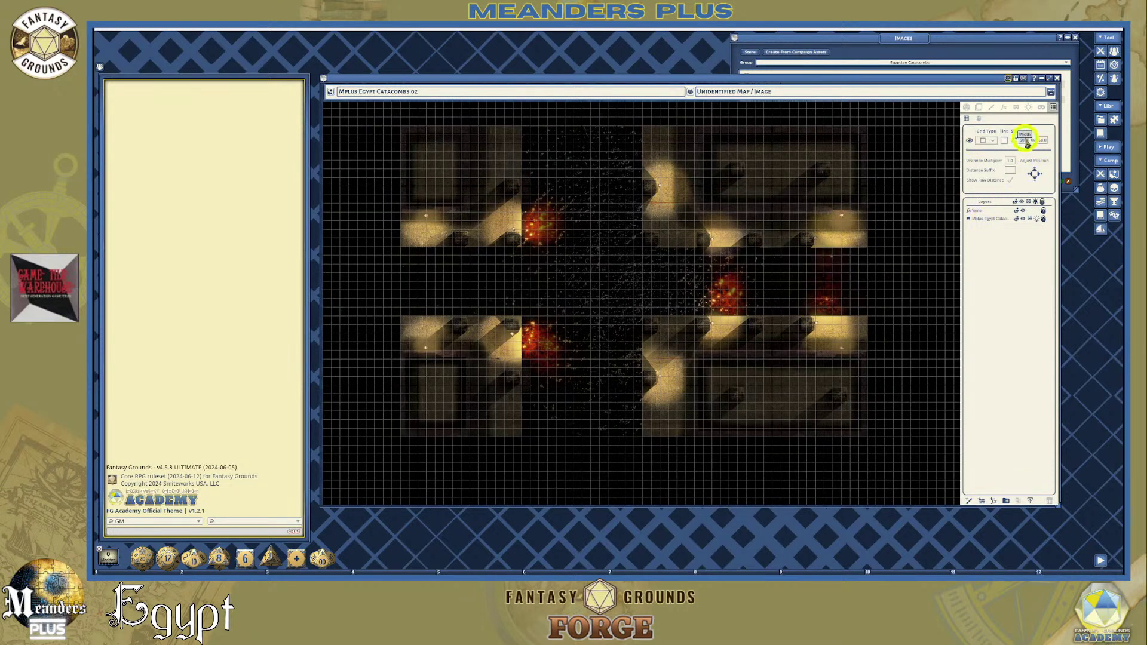
{"action": "left_click", "coordinate": [1026, 142]}
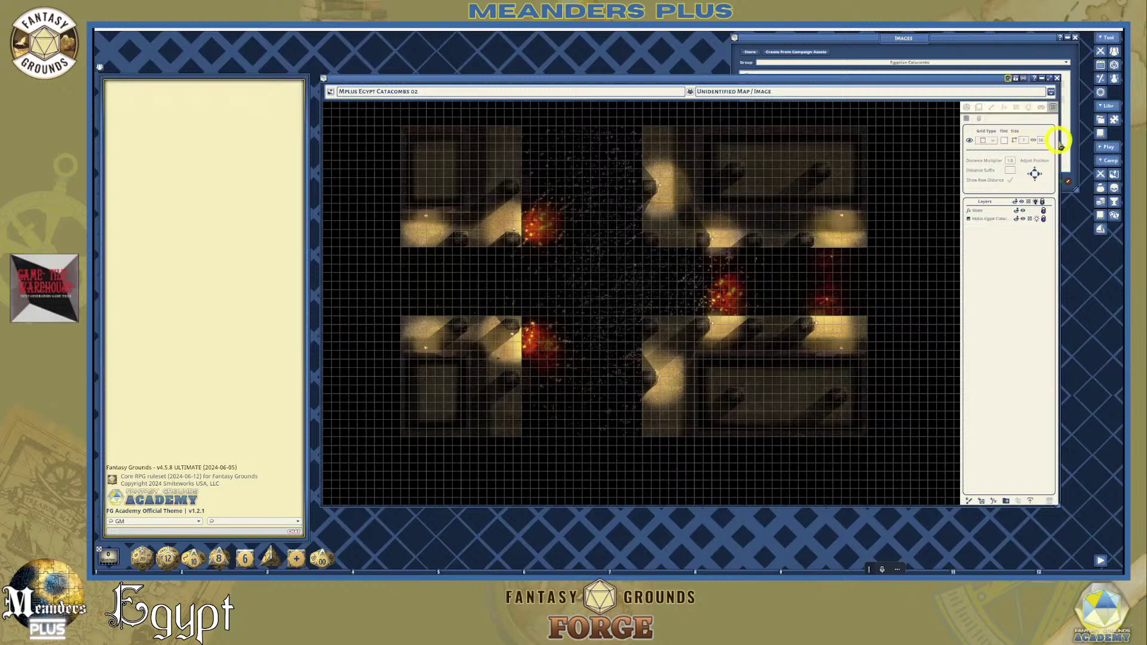
{"action": "left_click", "coordinate": [1044, 142]}
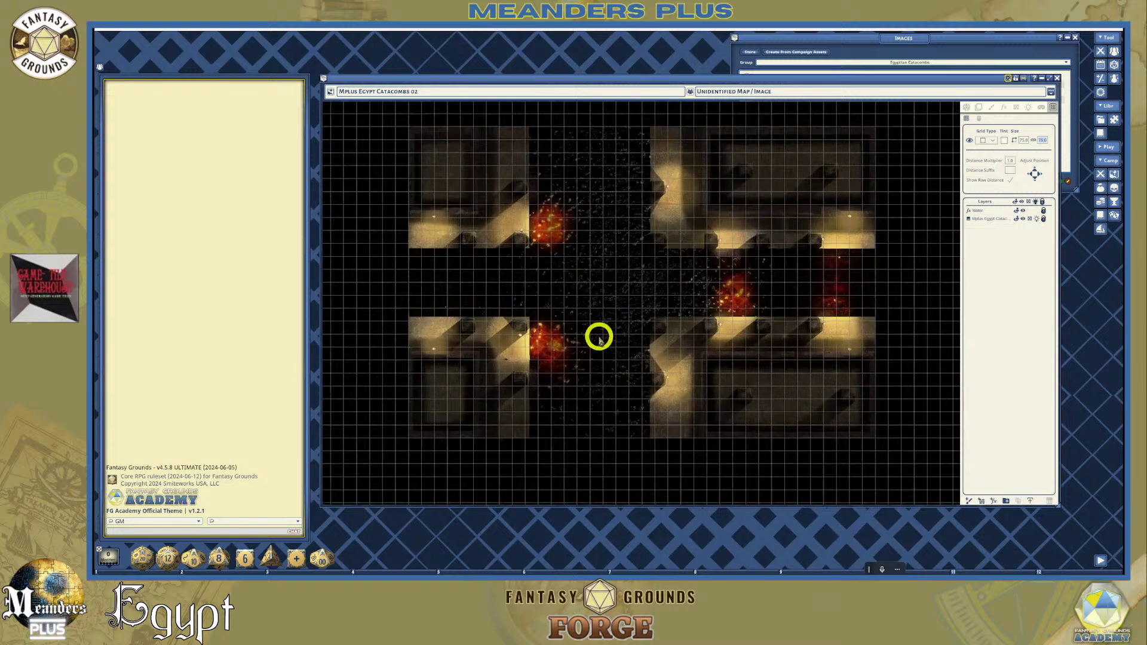
Examine the grid alignment against the walls and floor edges across the Mplus Egypt Catacombs 02 map
{"action": "scroll", "coordinate": [597, 337], "scroll_direction": "up", "scroll_amount": 4}
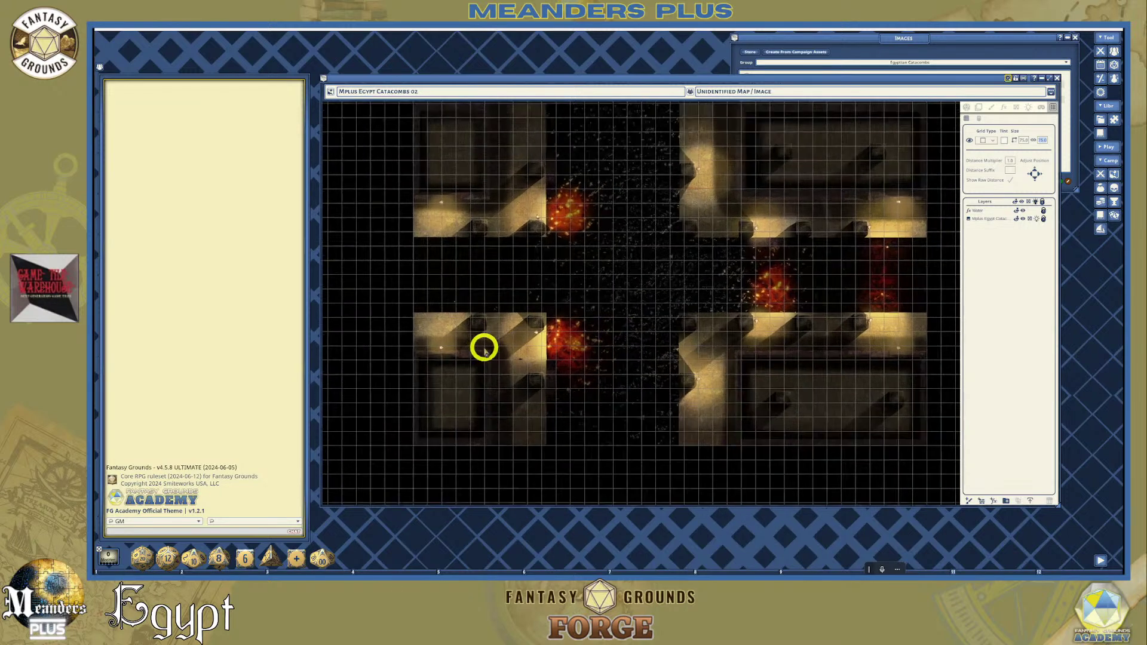
{"action": "scroll", "coordinate": [481, 330], "scroll_direction": "down", "scroll_amount": 2}
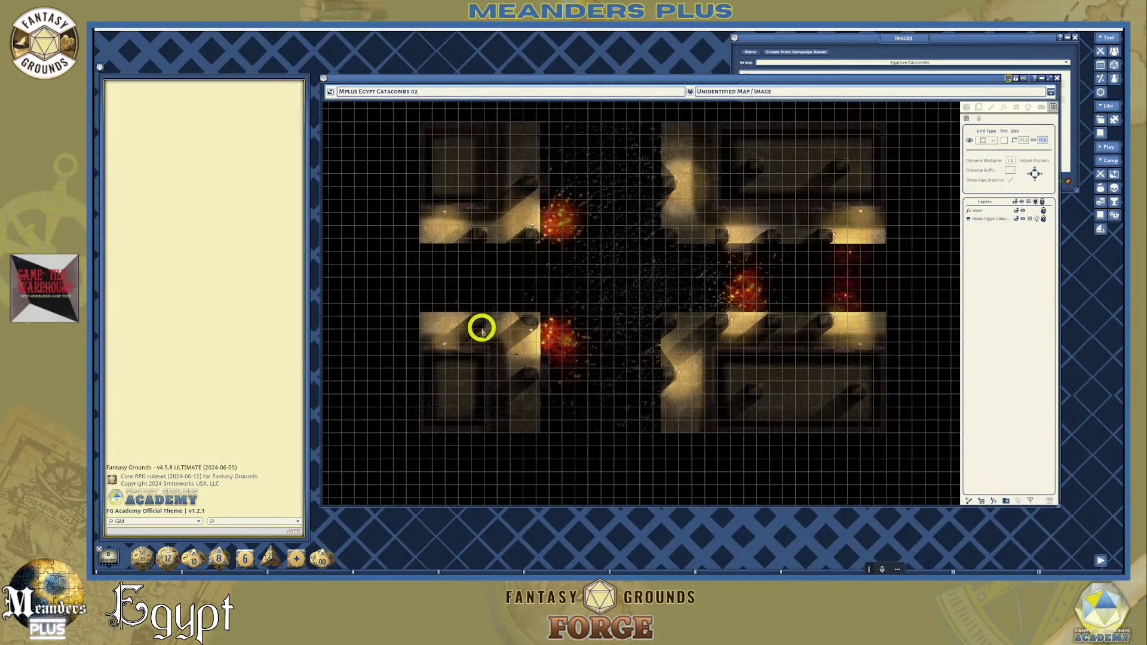
{"action": "scroll", "coordinate": [485, 323], "scroll_direction": "up", "scroll_amount": 1}
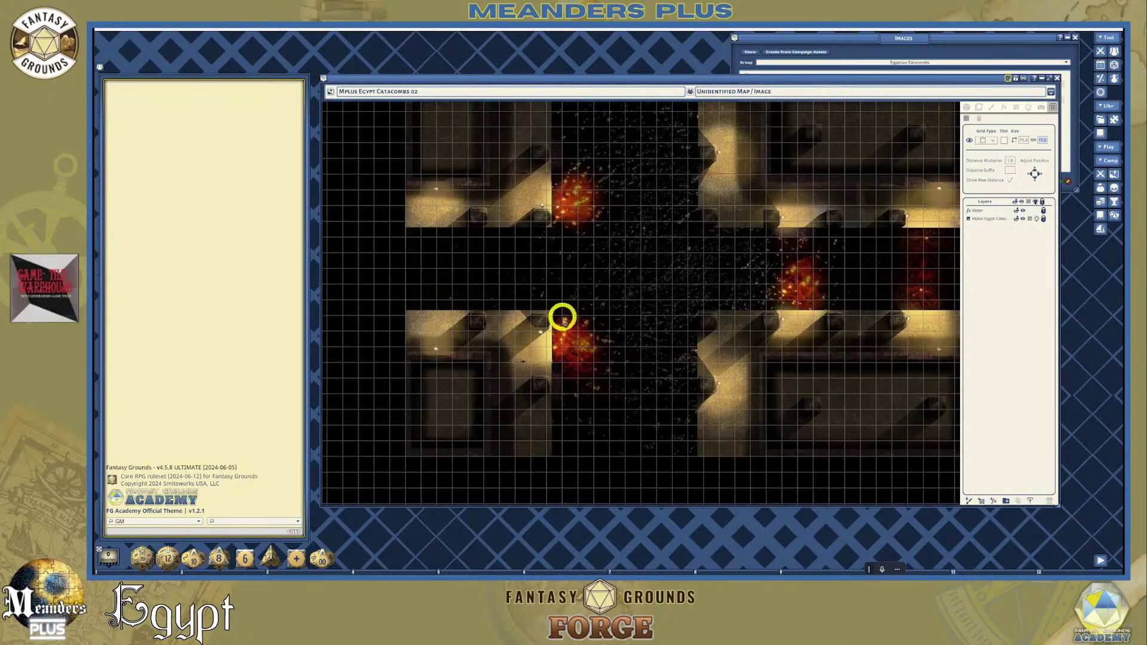
{"action": "scroll", "coordinate": [561, 316], "scroll_direction": "down", "scroll_amount": 2}
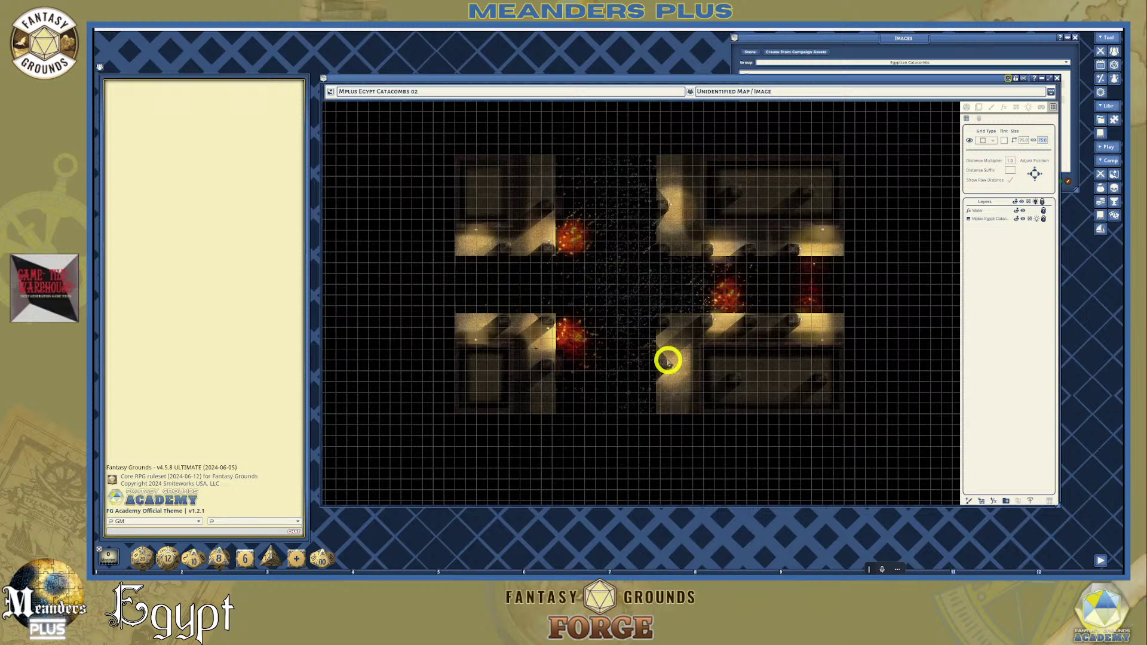
{"action": "scroll", "coordinate": [666, 341], "scroll_direction": "down", "scroll_amount": 1}
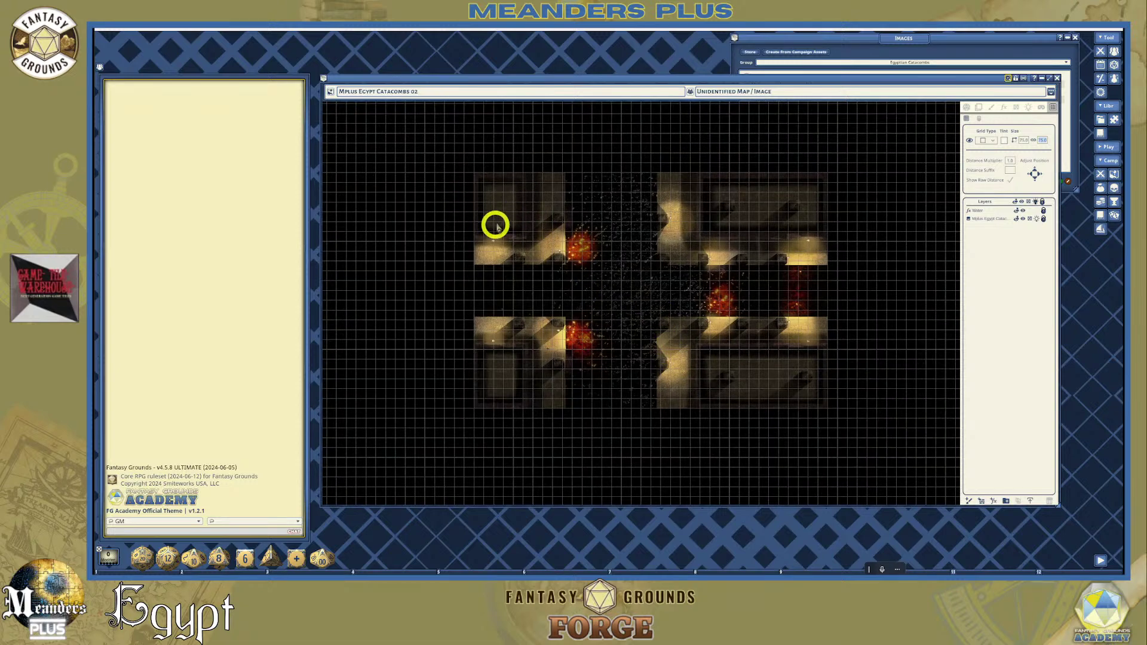
{"action": "scroll", "coordinate": [497, 224], "scroll_direction": "up", "scroll_amount": 1}
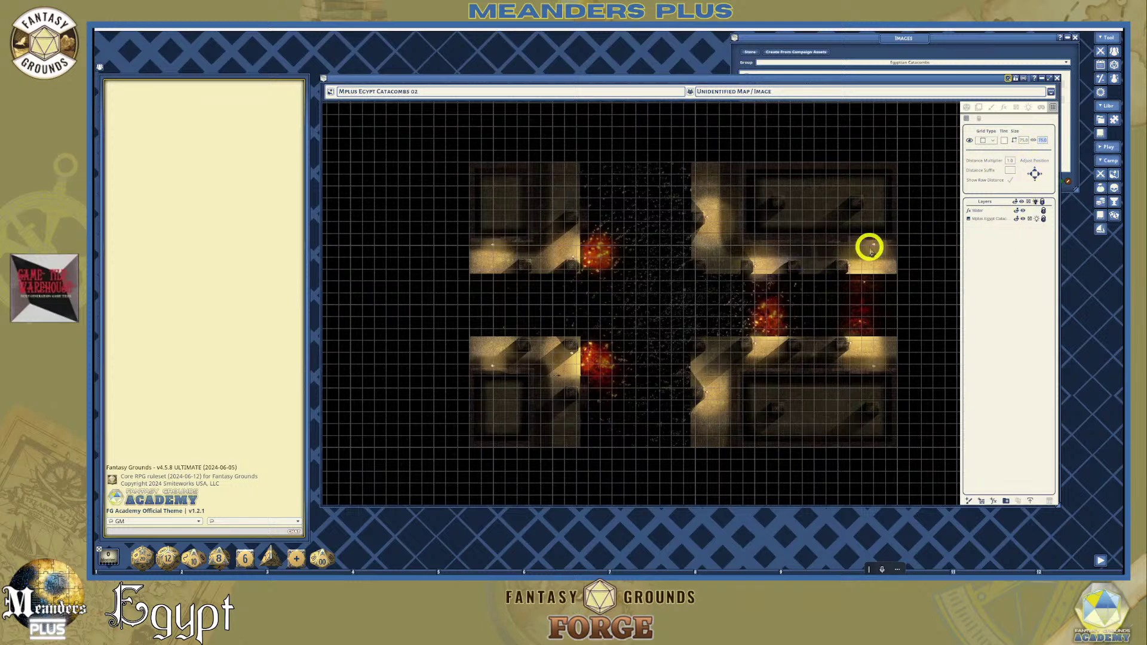
Display the line-of-sight walls of the Mplus Egypt Catacombs 02 image layer and review them across the map
{"action": "left_click", "coordinate": [982, 211]}
{"action": "left_click", "coordinate": [990, 220]}
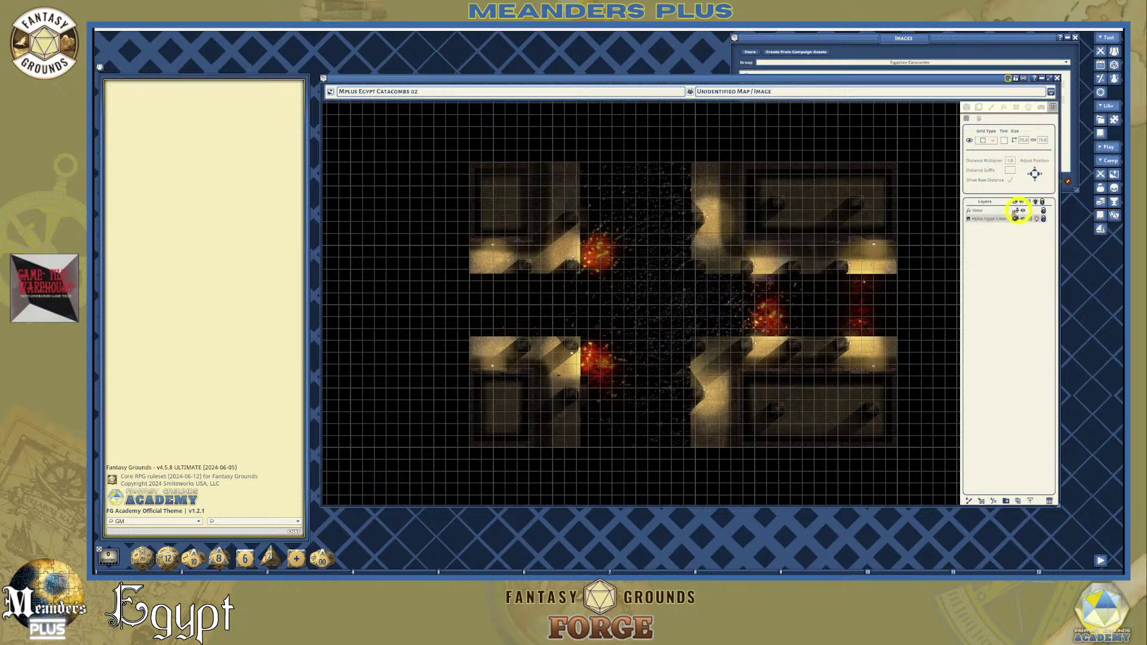
{"action": "left_click", "coordinate": [991, 219]}
{"action": "left_click", "coordinate": [1015, 107]}
{"action": "left_click", "coordinate": [870, 154]}
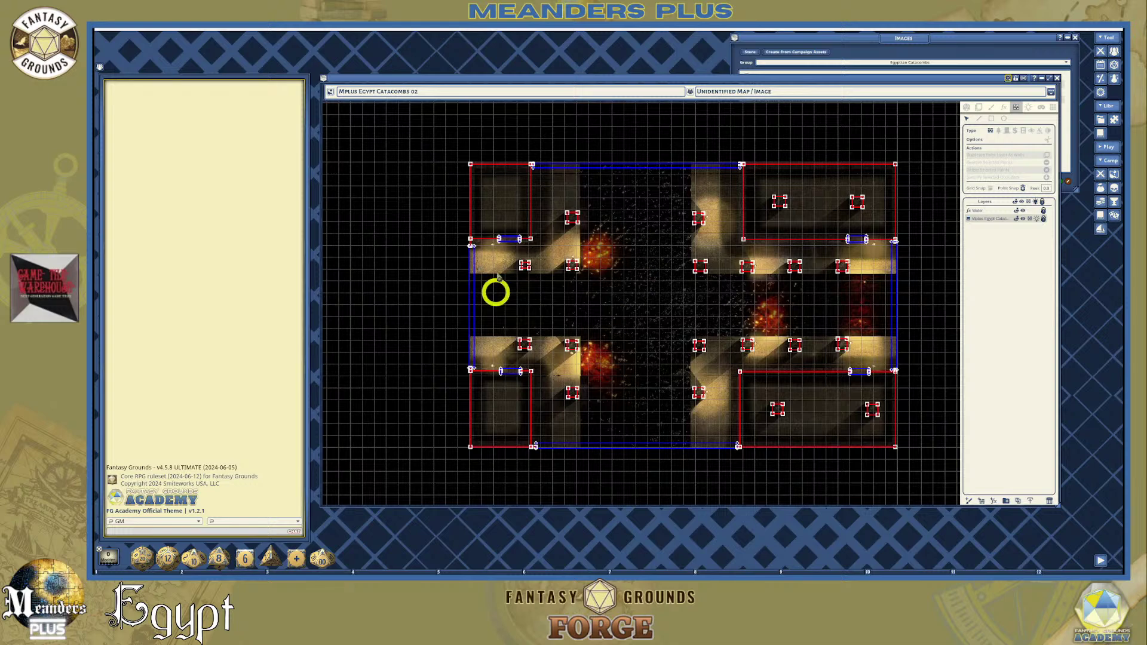
{"action": "scroll", "coordinate": [624, 360], "scroll_direction": "up", "scroll_amount": 1}
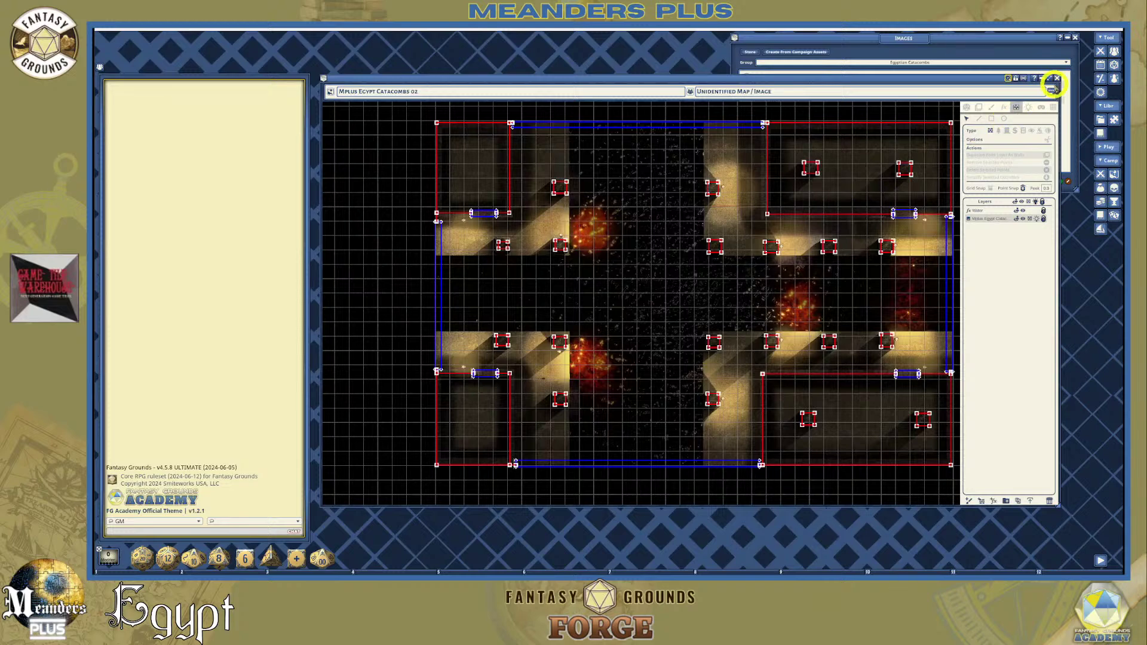
Close the Mplus Egypt Catacombs 02 map, view maps 03 and 01 in turn, and close both
{"action": "left_click", "coordinate": [1058, 78]}
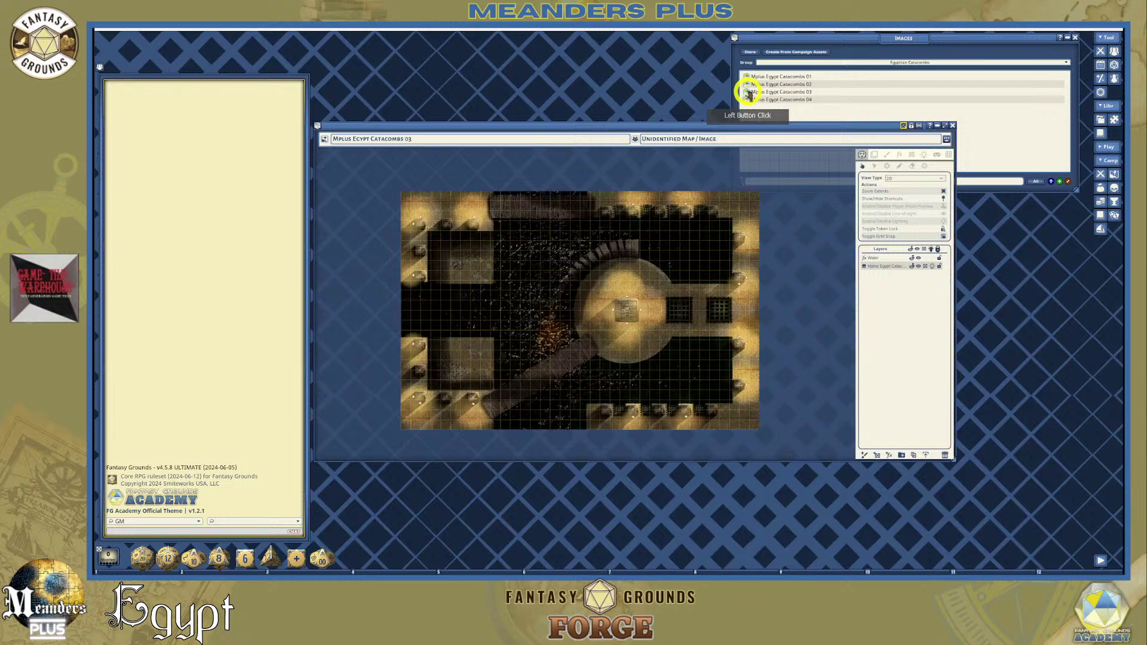
{"action": "left_click", "coordinate": [953, 126]}
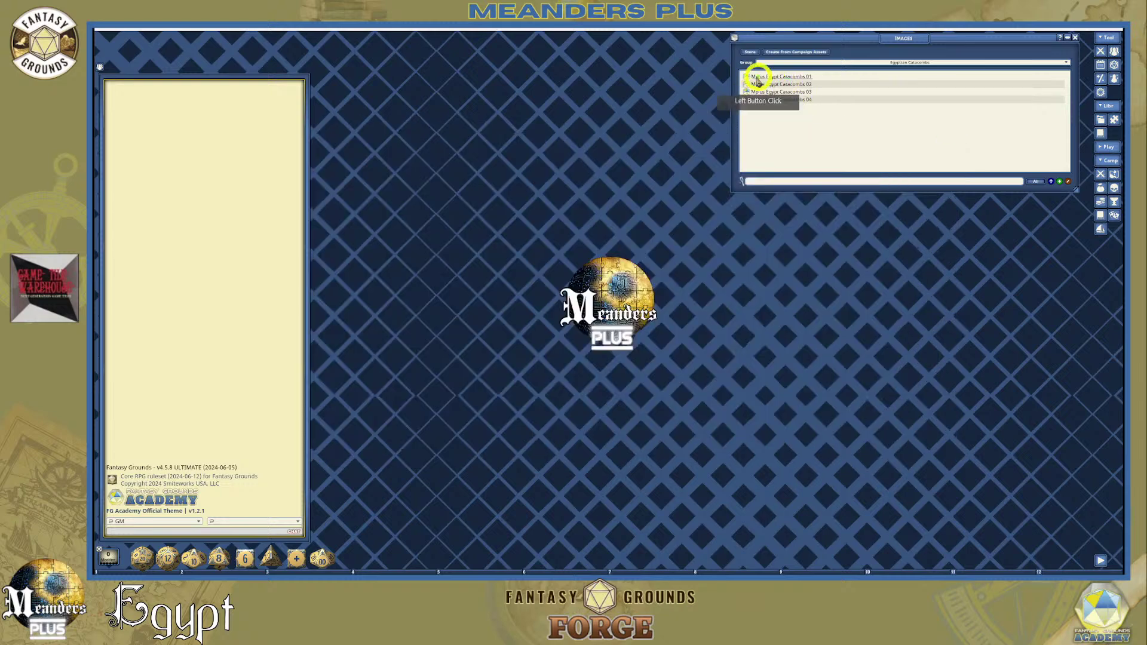
{"action": "left_click", "coordinate": [745, 82]}
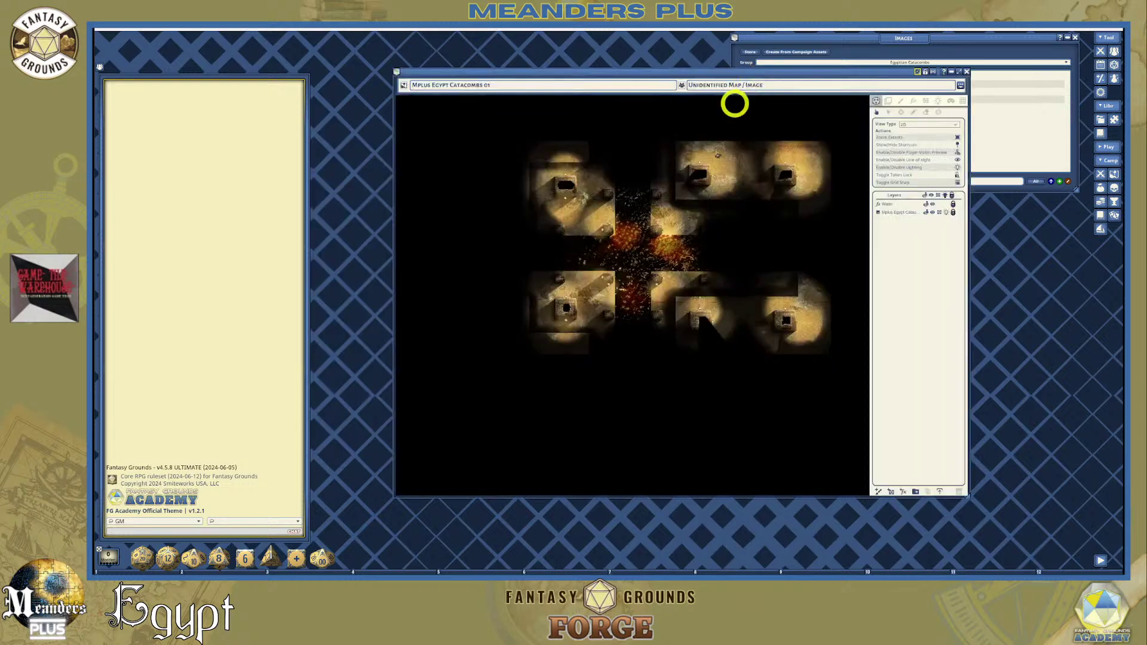
{"action": "scroll", "coordinate": [684, 256], "scroll_direction": "down", "scroll_amount": 1}
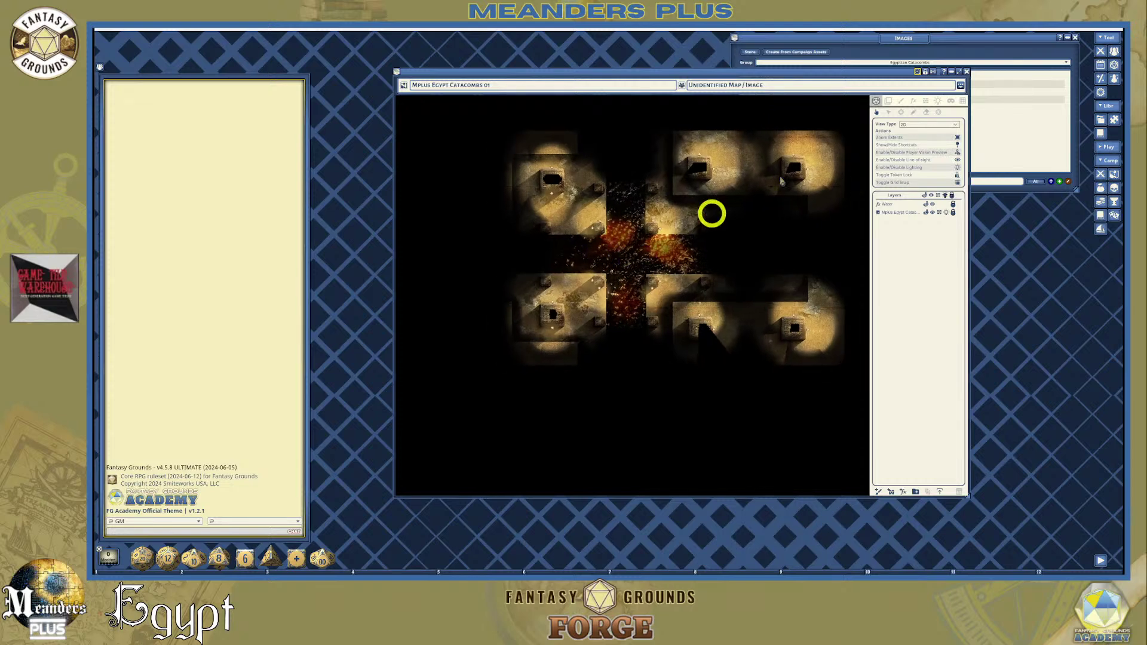
{"action": "left_click", "coordinate": [967, 72]}
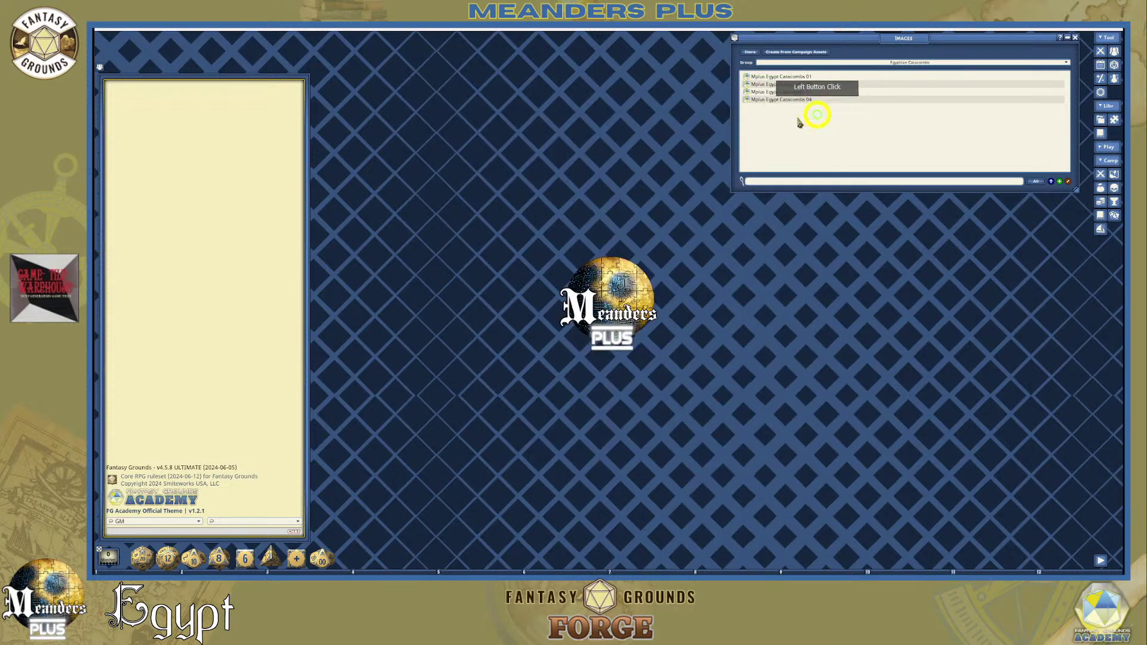
Open the Mplus Egypt Catacombs 04 map in an enlarged window and look over the whole image
{"action": "left_click", "coordinate": [746, 101]}
{"action": "left_click_drag", "start_coordinate": [435, 203], "coordinate": [385, 78]}
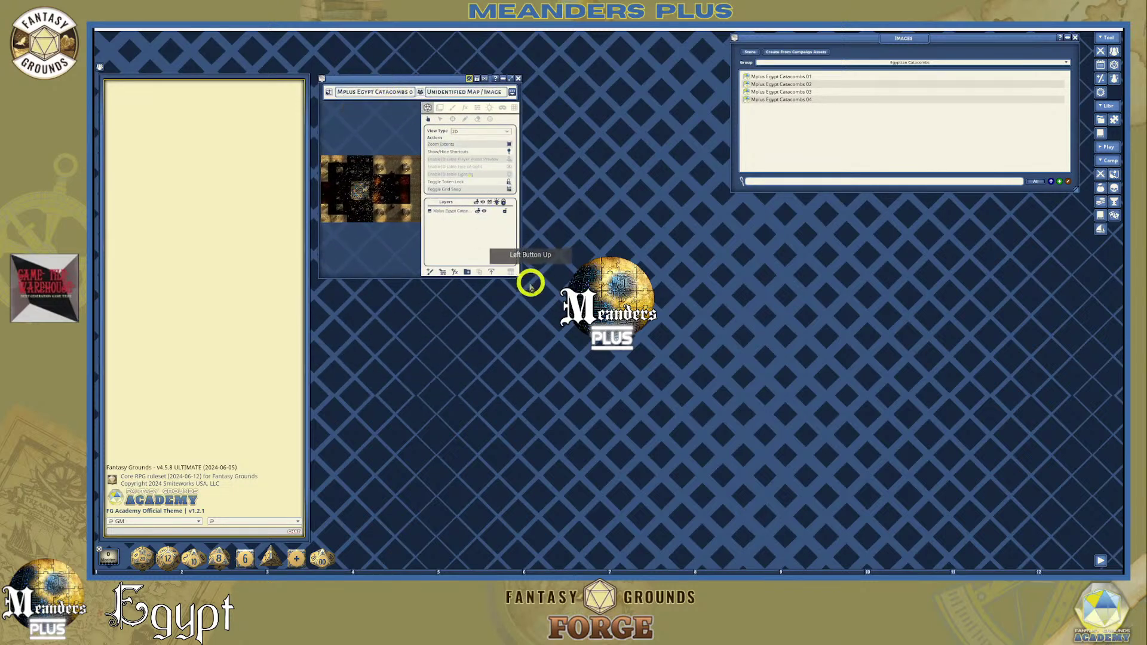
{"action": "left_click_drag", "start_coordinate": [520, 276], "coordinate": [899, 474]}
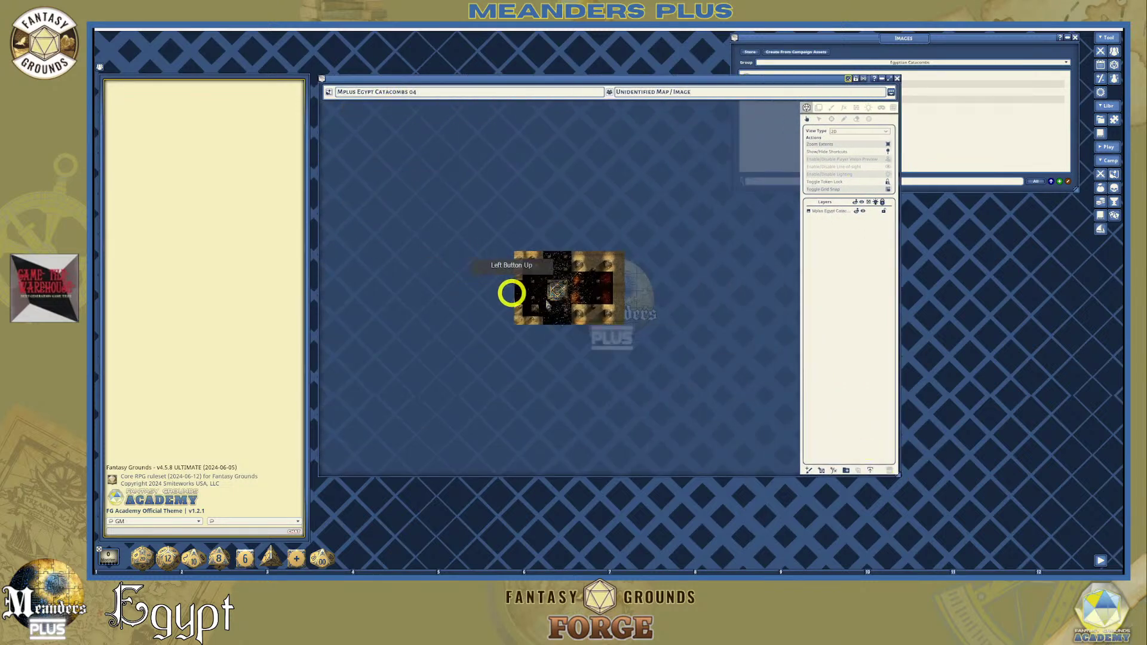
{"action": "scroll", "coordinate": [494, 287], "scroll_direction": "up", "scroll_amount": 5}
{"action": "scroll", "coordinate": [524, 285], "scroll_direction": "up", "scroll_amount": 6}
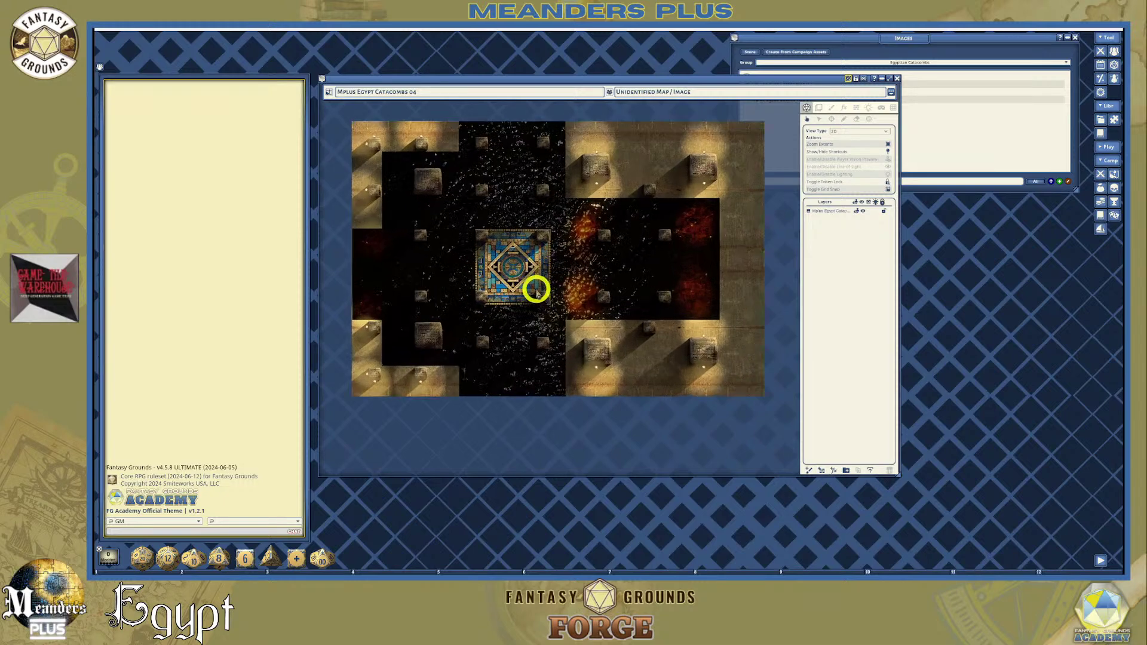
{"action": "scroll", "coordinate": [536, 290], "scroll_direction": "down", "scroll_amount": 3}
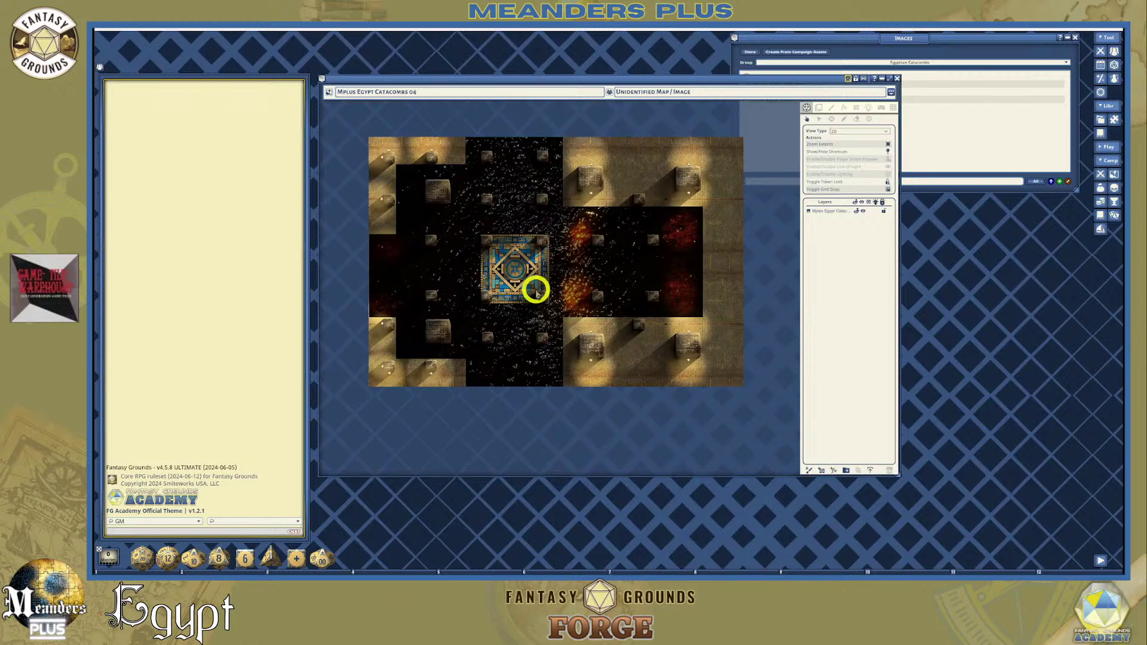
{"action": "scroll", "coordinate": [536, 290], "scroll_direction": "up", "scroll_amount": 2}
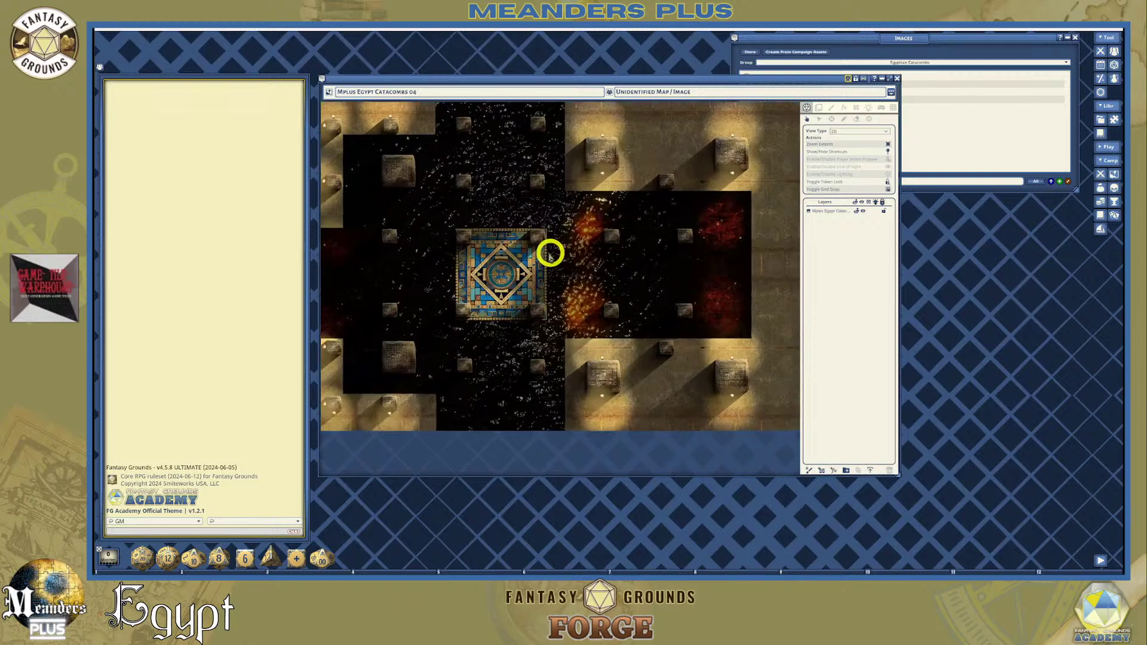
{"action": "scroll", "coordinate": [425, 269], "scroll_direction": "down", "scroll_amount": 1}
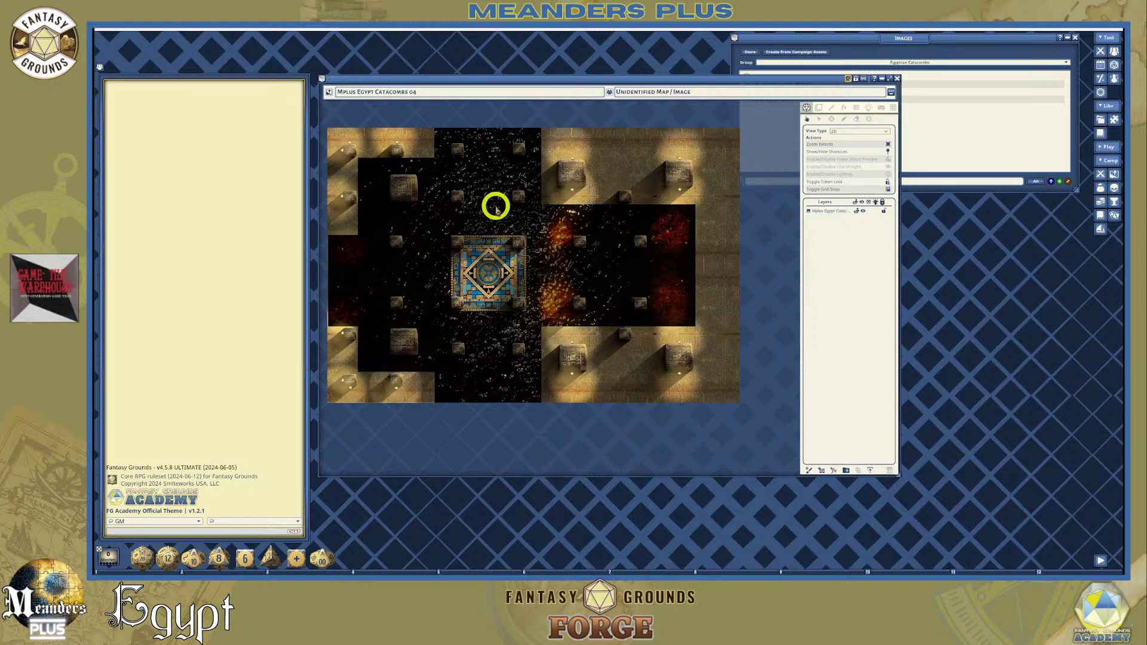
{"action": "scroll", "coordinate": [496, 206], "scroll_direction": "down", "scroll_amount": 1}
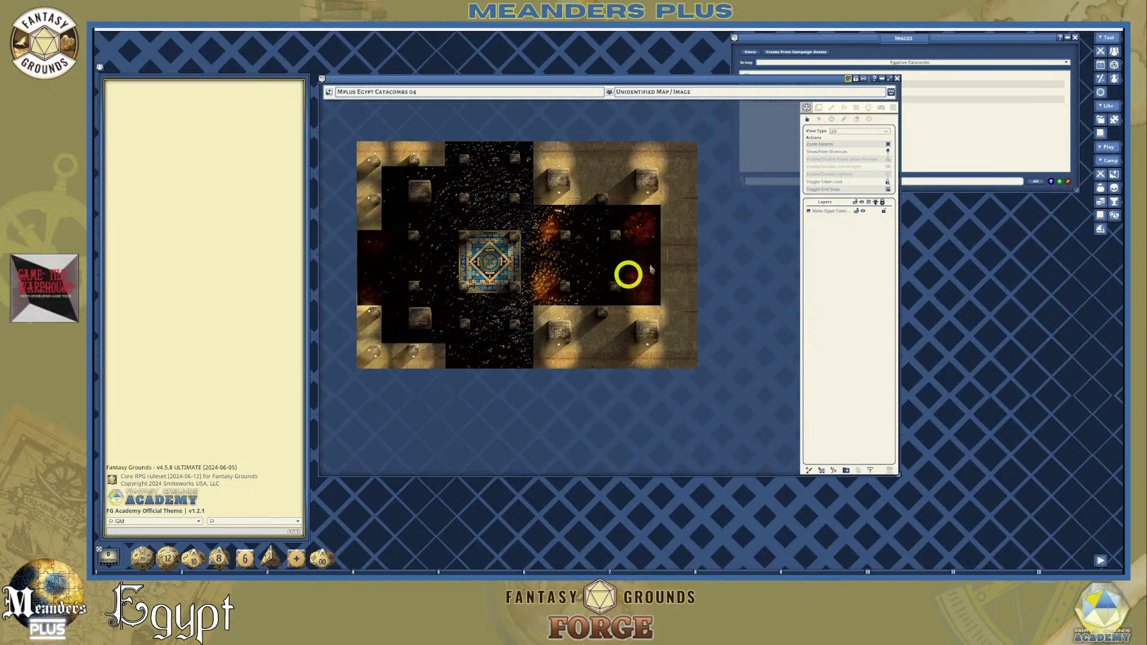
On the map image layer, draw a rectangular line-of-sight wall around the large northwest stone block
{"action": "left_click", "coordinate": [856, 108]}
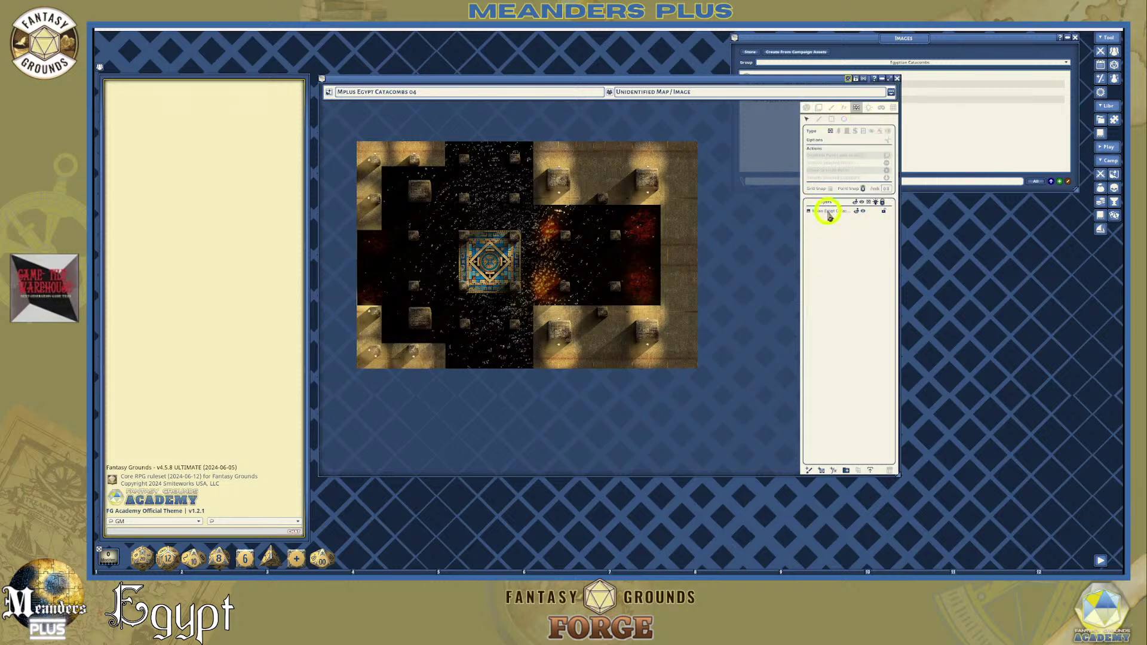
{"action": "left_click", "coordinate": [809, 212]}
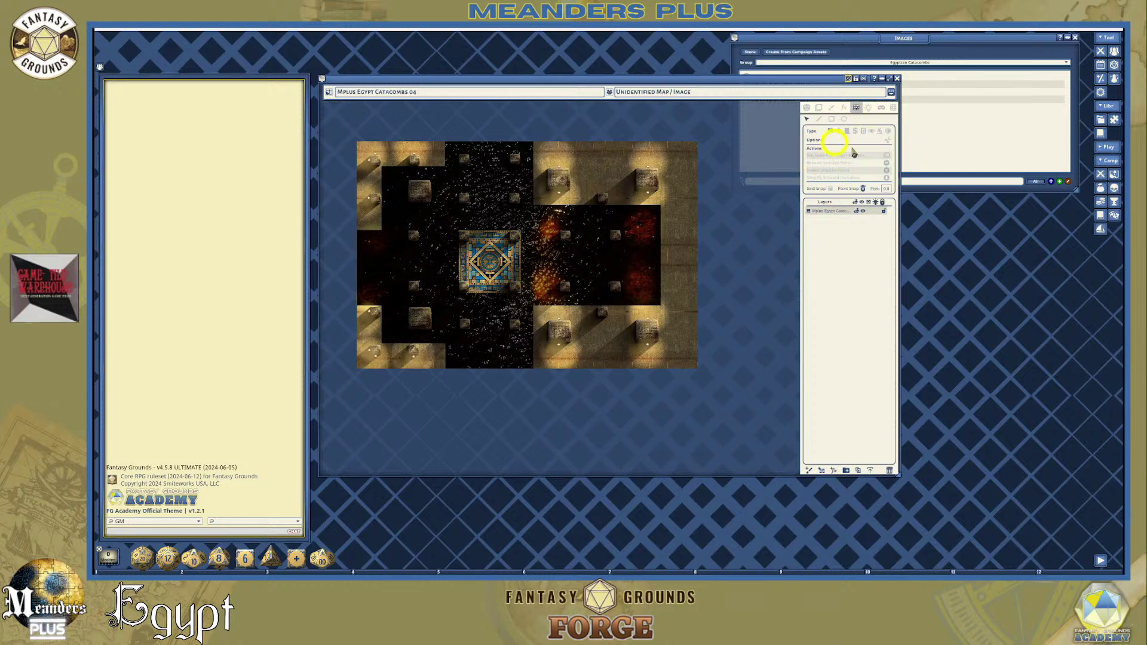
{"action": "left_click", "coordinate": [832, 119]}
{"action": "left_click_drag", "start_coordinate": [413, 187], "coordinate": [428, 193]}
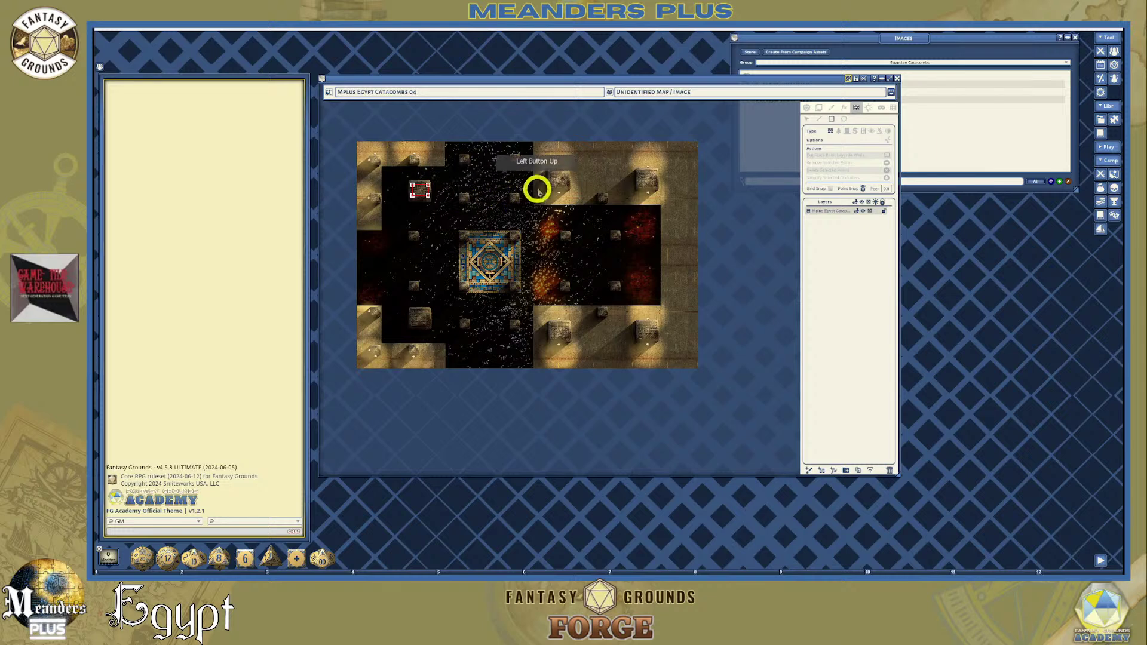
Draw rectangular line-of-sight walls around the four large stone blocks and six small pillars in the map's eastern half
{"action": "left_click_drag", "start_coordinate": [550, 173], "coordinate": [567, 188]}
{"action": "mouse_move", "coordinate": [640, 173]}
{"action": "left_mouse_down"}
{"action": "mouse_move", "coordinate": [656, 187]}
{"action": "mouse_move", "coordinate": [597, 192]}
{"action": "mouse_move", "coordinate": [607, 200]}
{"action": "mouse_move", "coordinate": [561, 231]}
{"action": "mouse_move", "coordinate": [569, 239]}
{"action": "left_mouse_up"}
{"action": "left_click_drag", "start_coordinate": [610, 231], "coordinate": [618, 239]}
{"action": "left_click_drag", "start_coordinate": [562, 281], "coordinate": [568, 290]}
{"action": "left_click_drag", "start_coordinate": [608, 282], "coordinate": [608, 315]}
{"action": "left_click_drag", "start_coordinate": [563, 327], "coordinate": [569, 339]}
{"action": "left_click_drag", "start_coordinate": [639, 323], "coordinate": [656, 339]}
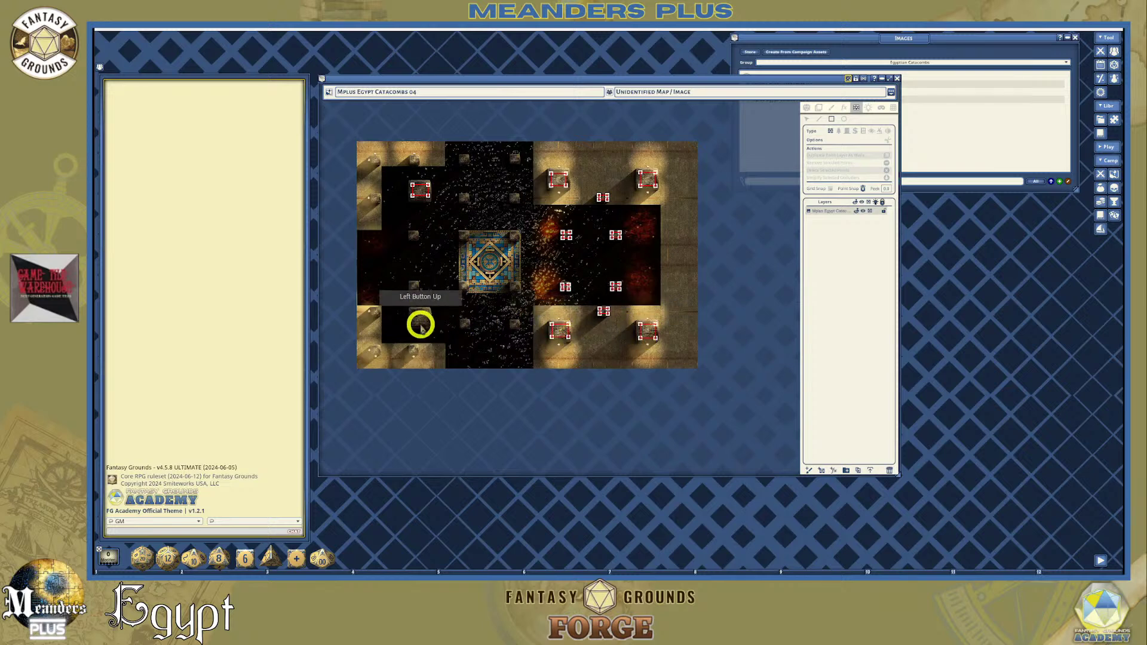
Outline the large southwest block, the pillars south, west and north of the mosaic, and its northwest corner pillar with rectangular walls
{"action": "left_click_drag", "start_coordinate": [410, 310], "coordinate": [432, 323]}
{"action": "scroll", "coordinate": [467, 328], "scroll_direction": "up", "scroll_amount": 5}
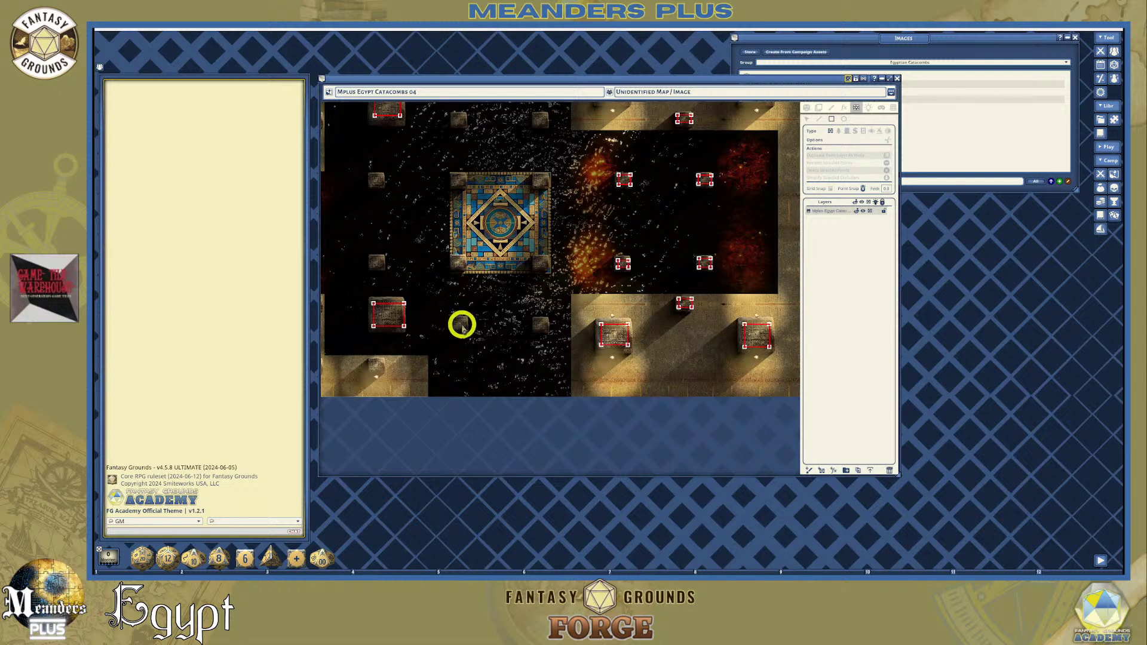
{"action": "left_click_drag", "start_coordinate": [455, 321], "coordinate": [546, 330]}
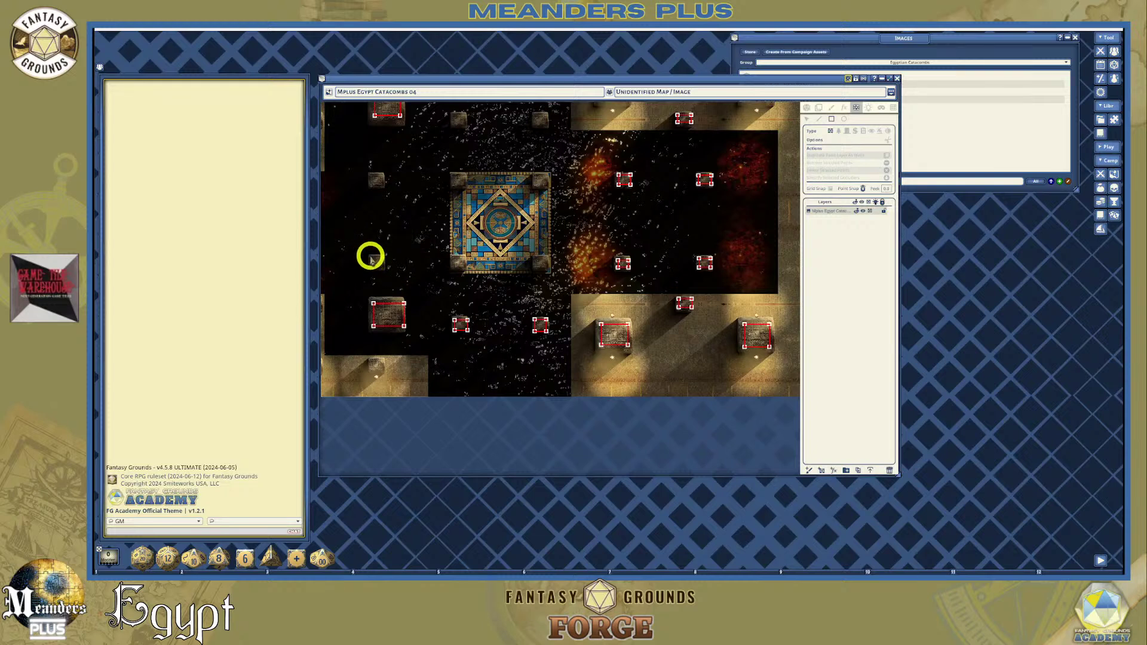
{"action": "left_click_drag", "start_coordinate": [371, 259], "coordinate": [386, 269]}
{"action": "left_click_drag", "start_coordinate": [368, 177], "coordinate": [381, 184]}
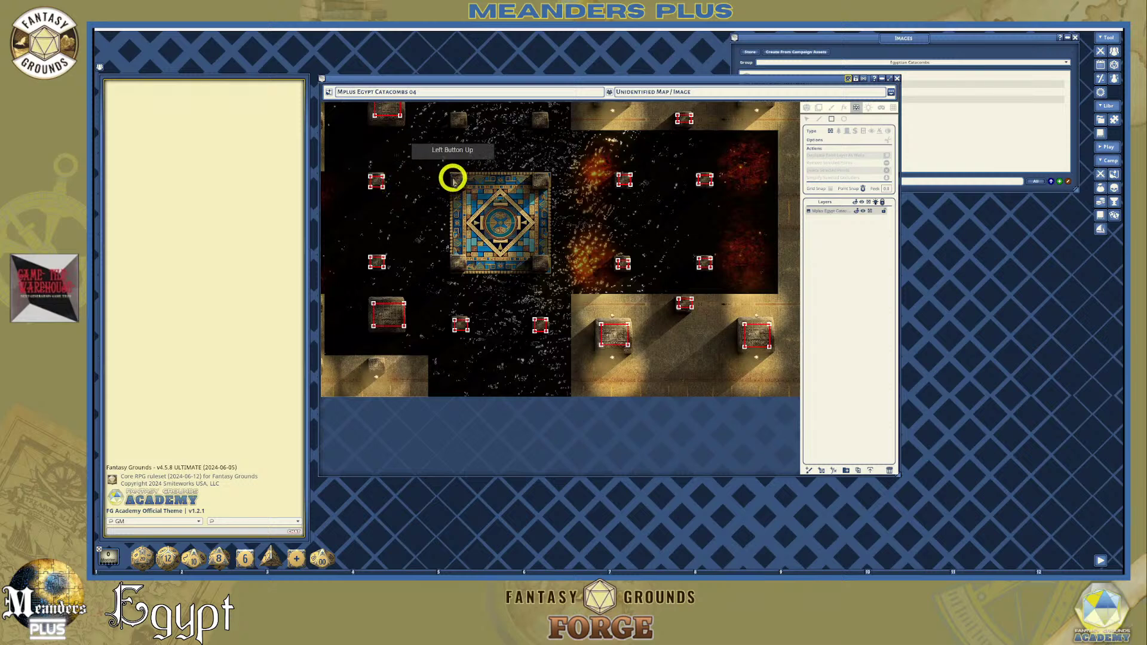
{"action": "left_click_drag", "start_coordinate": [454, 175], "coordinate": [465, 186]}
{"action": "left_click_drag", "start_coordinate": [458, 119], "coordinate": [468, 125]}
{"action": "left_click_drag", "start_coordinate": [535, 110], "coordinate": [550, 125]}
Draw rectangular line-of-sight walls around the three small pillars on the lit southwest corner ledge
{"action": "scroll", "coordinate": [543, 239], "scroll_direction": "down", "scroll_amount": 5}
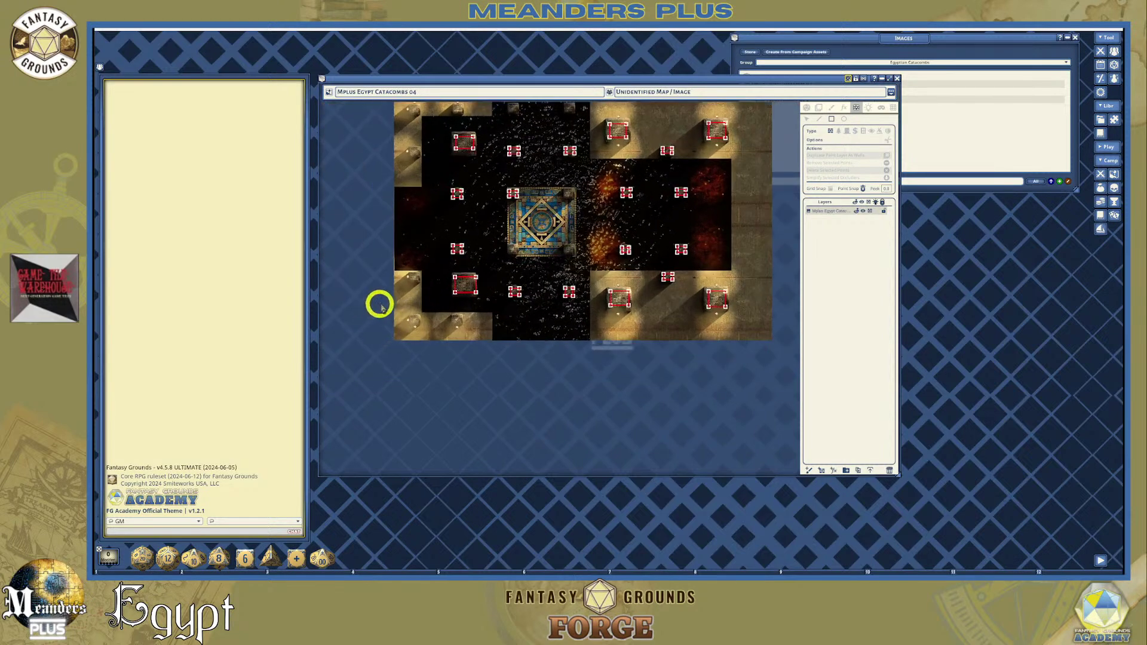
{"action": "scroll", "coordinate": [375, 307], "scroll_direction": "up", "scroll_amount": 4}
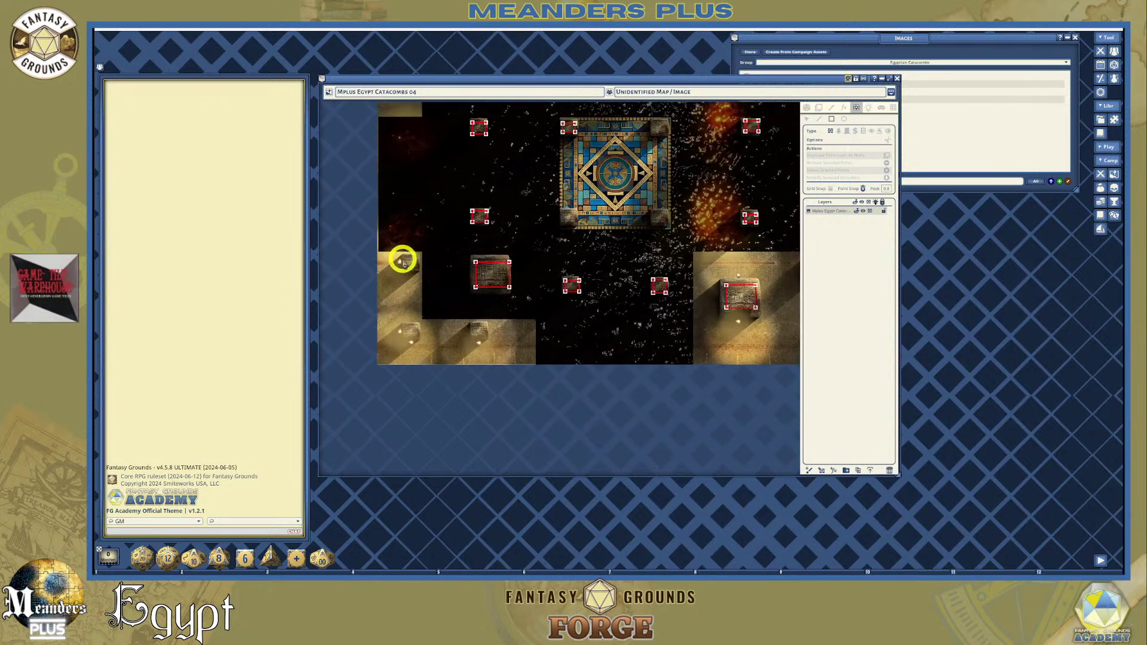
{"action": "left_click_drag", "start_coordinate": [404, 258], "coordinate": [420, 268]}
{"action": "left_click_drag", "start_coordinate": [405, 326], "coordinate": [418, 339]}
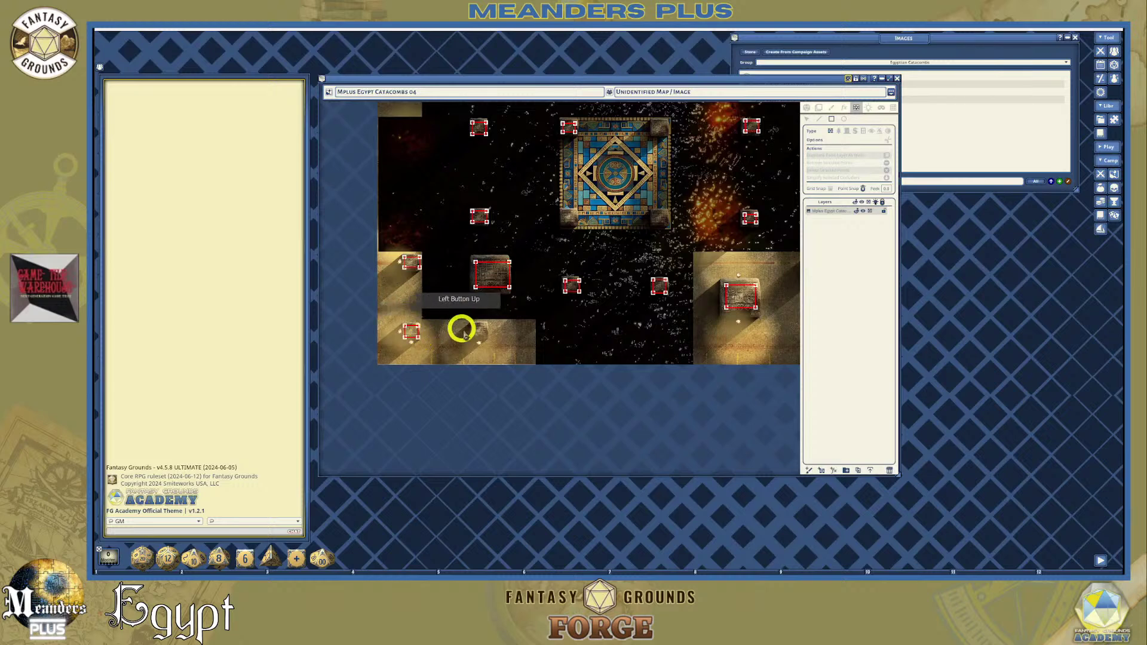
{"action": "left_click", "coordinate": [478, 327]}
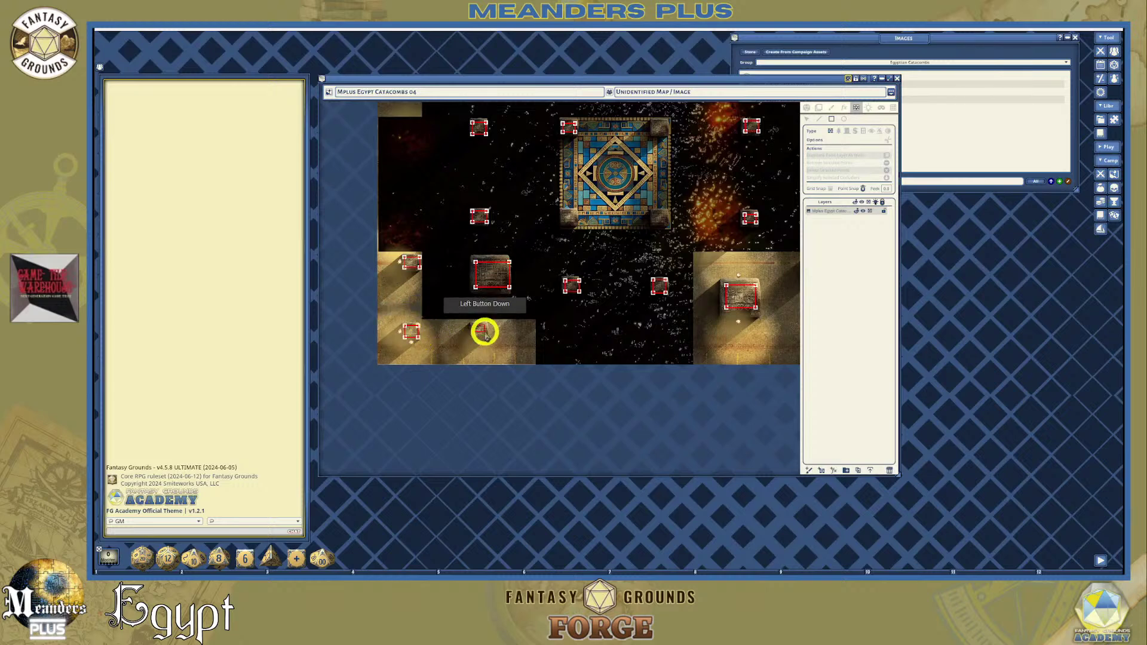
{"action": "scroll", "coordinate": [637, 306], "scroll_direction": "down", "scroll_amount": 2}
{"action": "scroll", "coordinate": [637, 307], "scroll_direction": "down", "scroll_amount": 2}
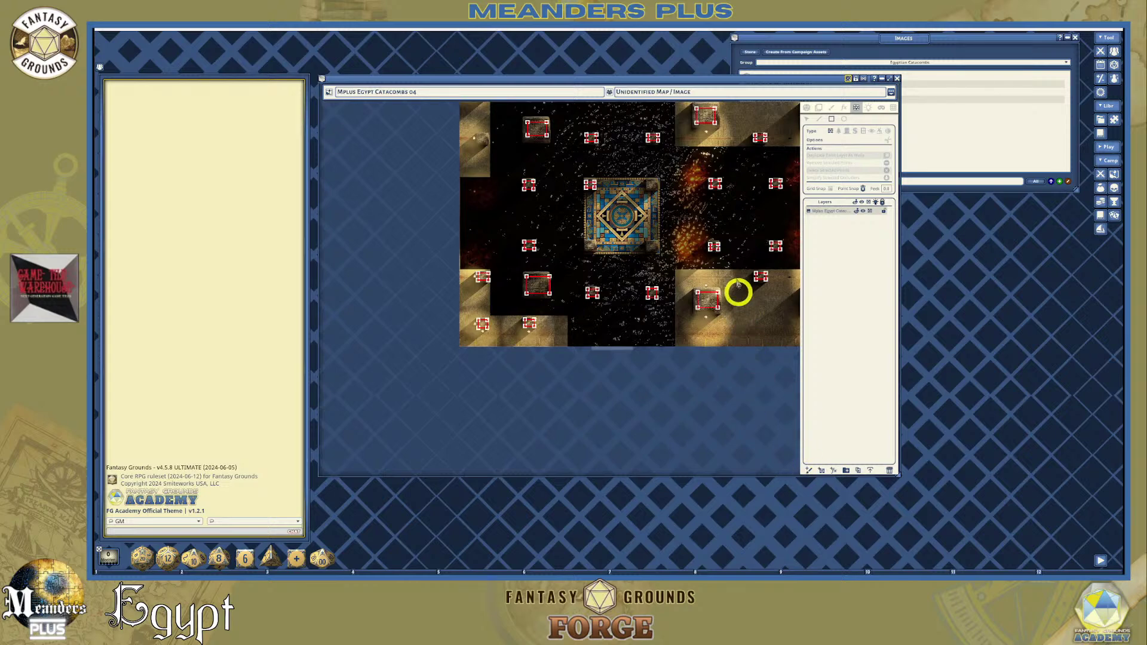
Draw a rectangular line-of-sight wall around the small pillar at the southern end of the lit northwest ledge
{"action": "scroll", "coordinate": [599, 177], "scroll_direction": "up", "scroll_amount": 1}
{"action": "scroll", "coordinate": [470, 135], "scroll_direction": "up", "scroll_amount": 1}
{"action": "scroll", "coordinate": [471, 134], "scroll_direction": "up", "scroll_amount": 1}
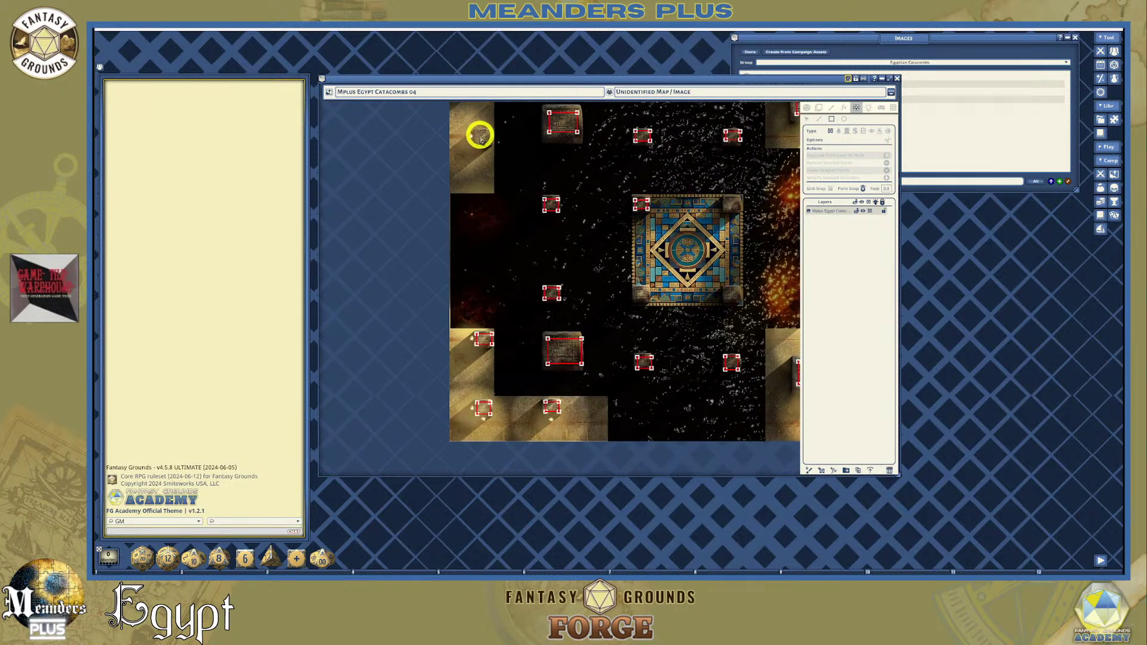
{"action": "scroll", "coordinate": [479, 132], "scroll_direction": "up", "scroll_amount": 2}
{"action": "left_click", "coordinate": [489, 130]}
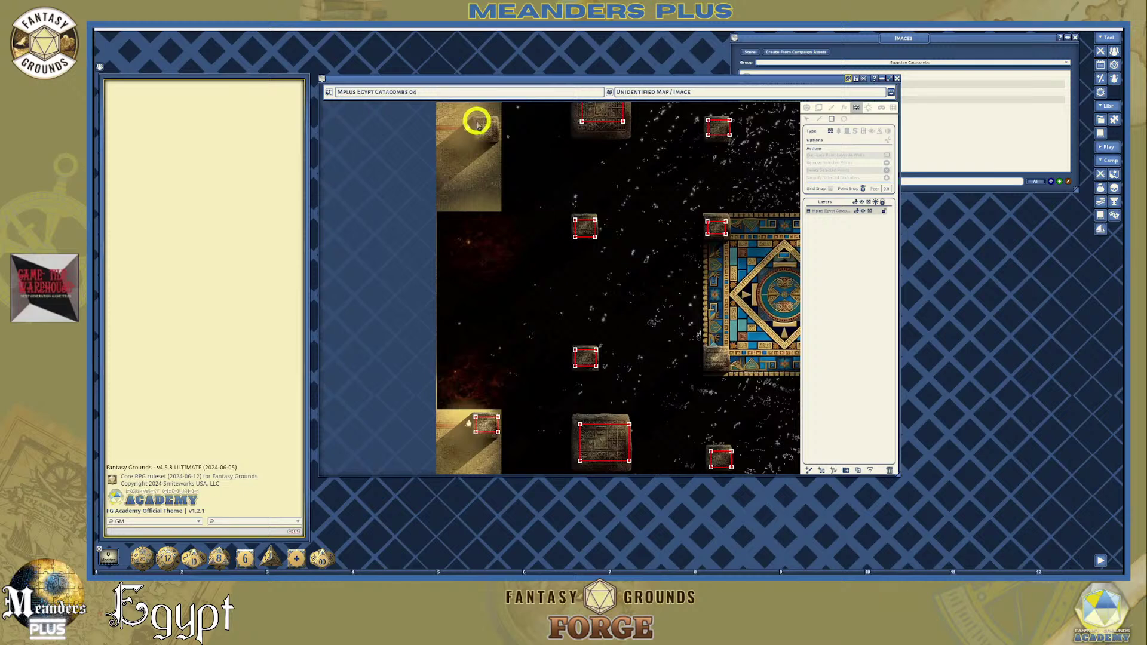
{"action": "left_click", "coordinate": [478, 123]}
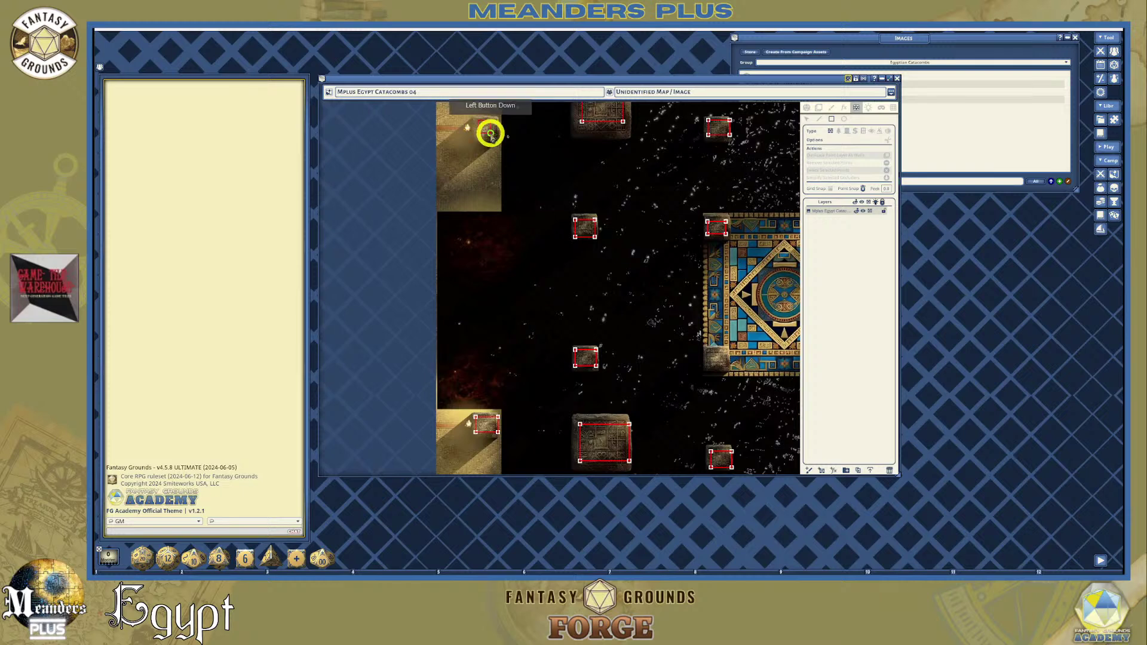
{"action": "scroll", "coordinate": [571, 172], "scroll_direction": "down", "scroll_amount": 2}
{"action": "left_click_drag", "start_coordinate": [571, 171], "coordinate": [663, 278]}
{"action": "scroll", "coordinate": [663, 277], "scroll_direction": "down", "scroll_amount": 1}
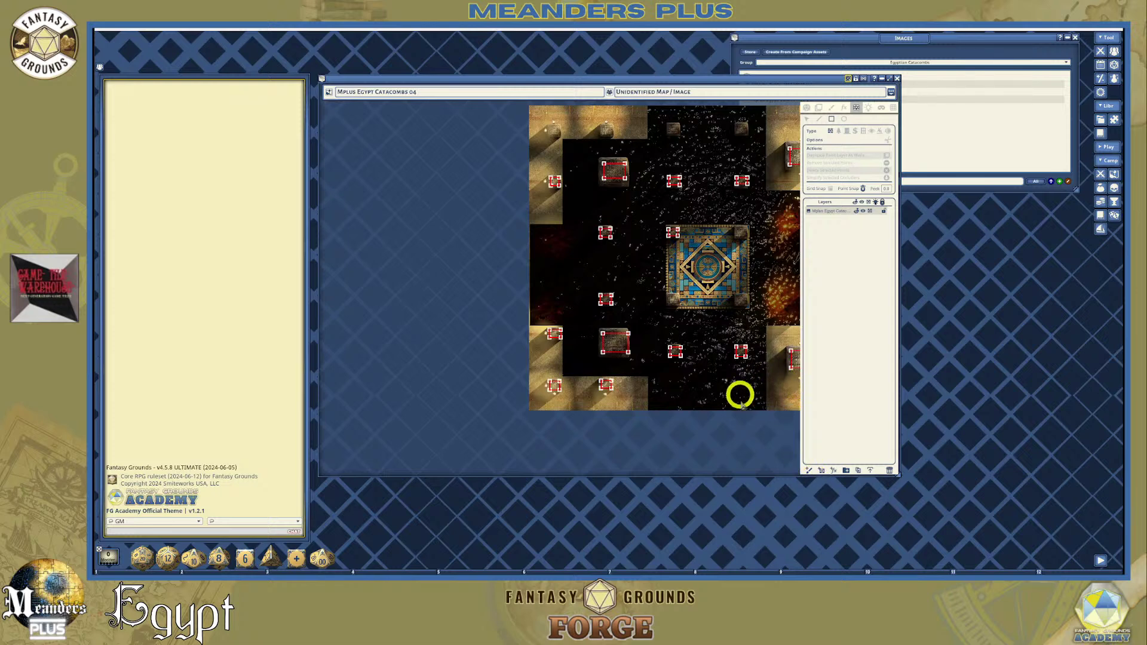
{"action": "scroll", "coordinate": [720, 434], "scroll_direction": "up", "scroll_amount": 3}
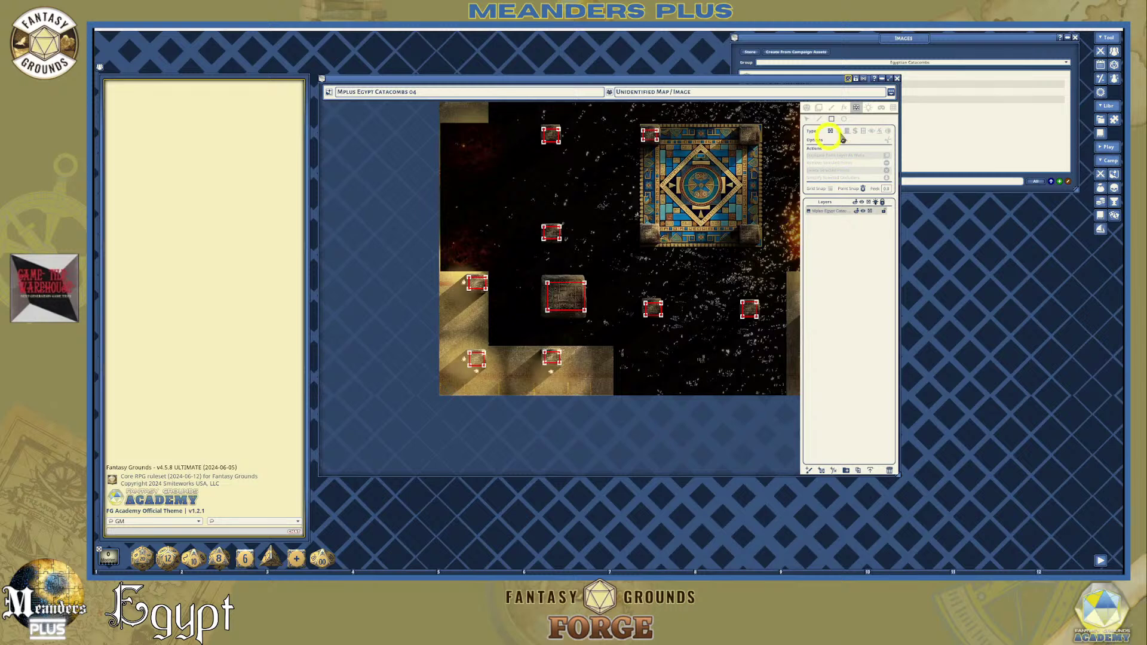
{"action": "scroll", "coordinate": [776, 393], "scroll_direction": "up", "scroll_amount": 1}
{"action": "scroll", "coordinate": [775, 397], "scroll_direction": "down", "scroll_amount": 1}
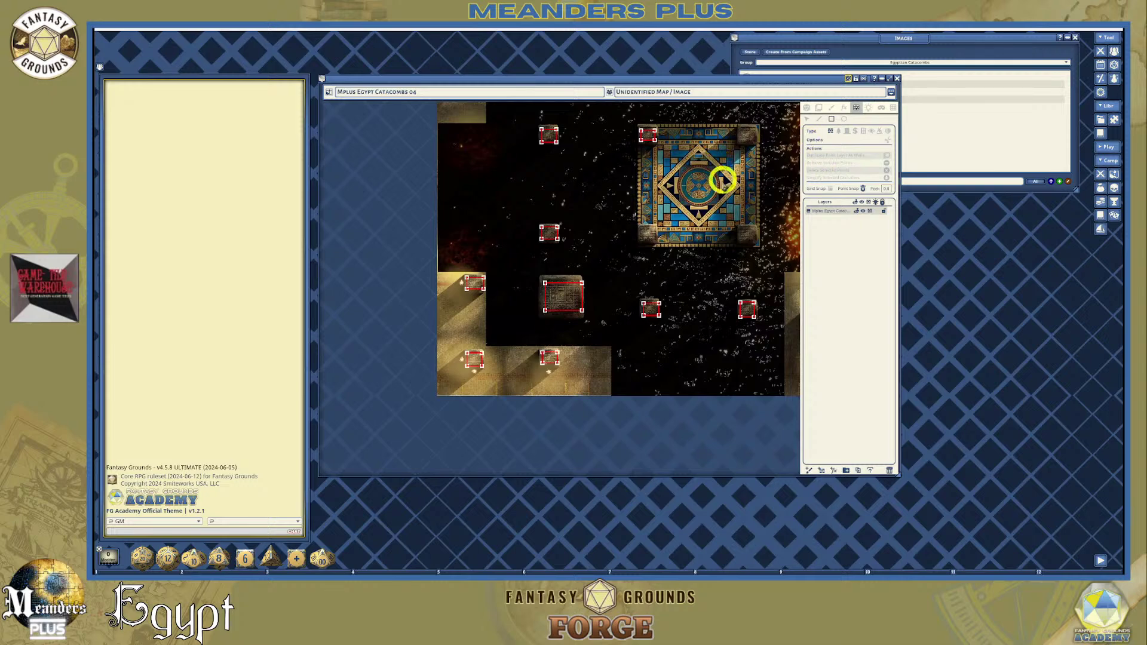
{"action": "scroll", "coordinate": [748, 263], "scroll_direction": "up", "scroll_amount": 3}
{"action": "scroll", "coordinate": [747, 264], "scroll_direction": "down", "scroll_amount": 2}
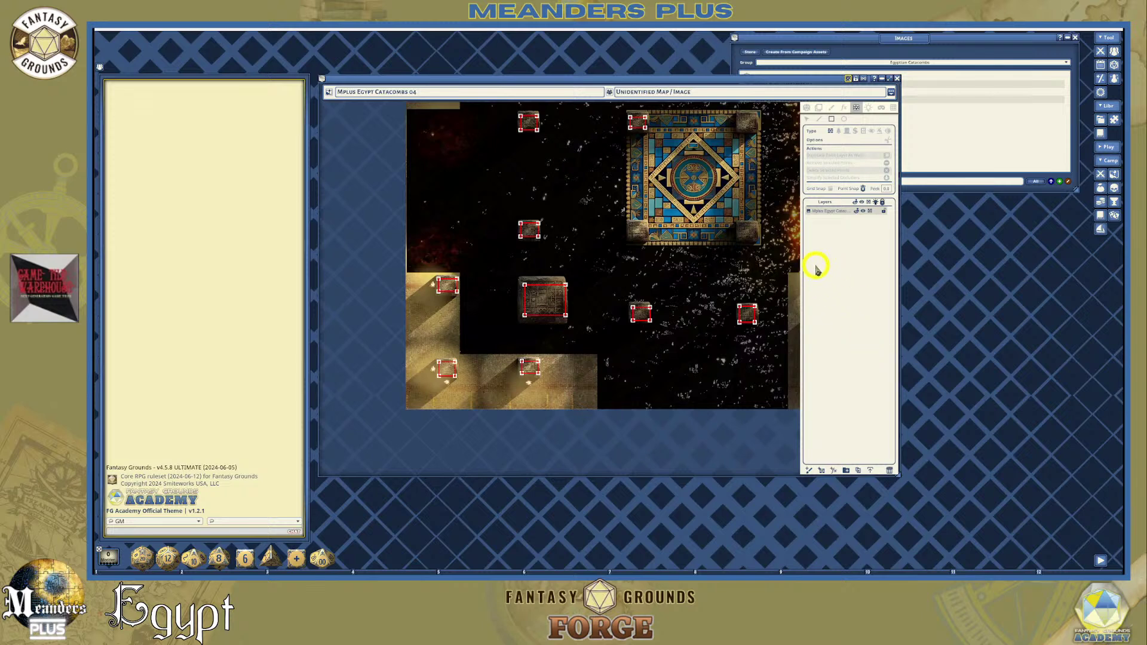
{"action": "scroll", "coordinate": [691, 293], "scroll_direction": "down", "scroll_amount": 2}
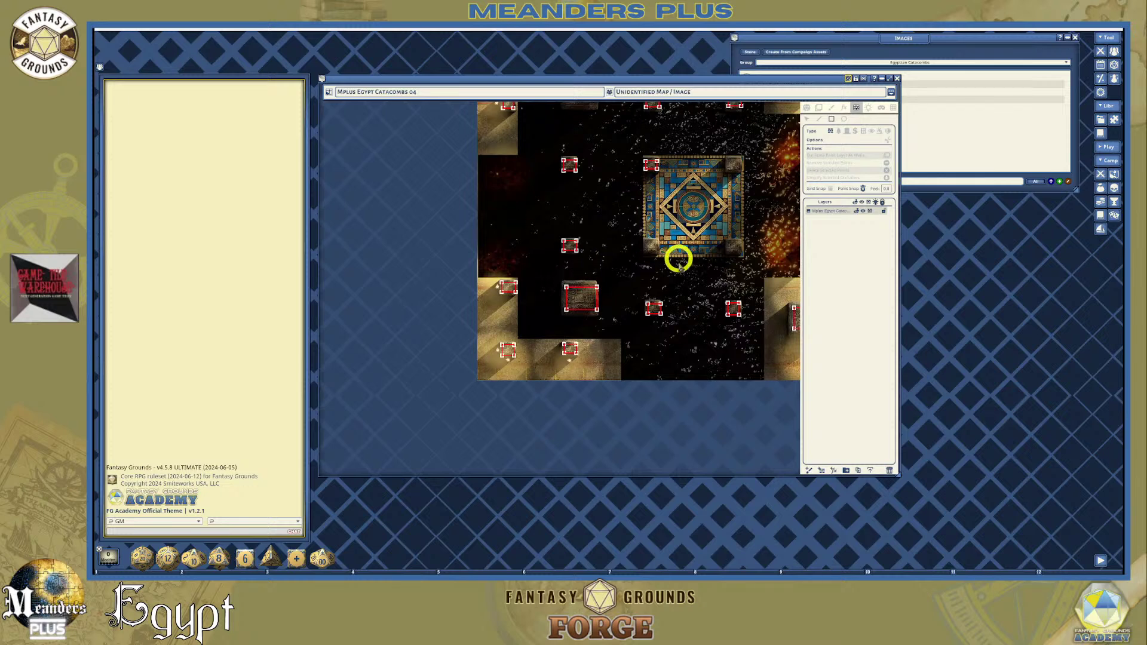
{"action": "scroll", "coordinate": [706, 353], "scroll_direction": "up", "scroll_amount": 1}
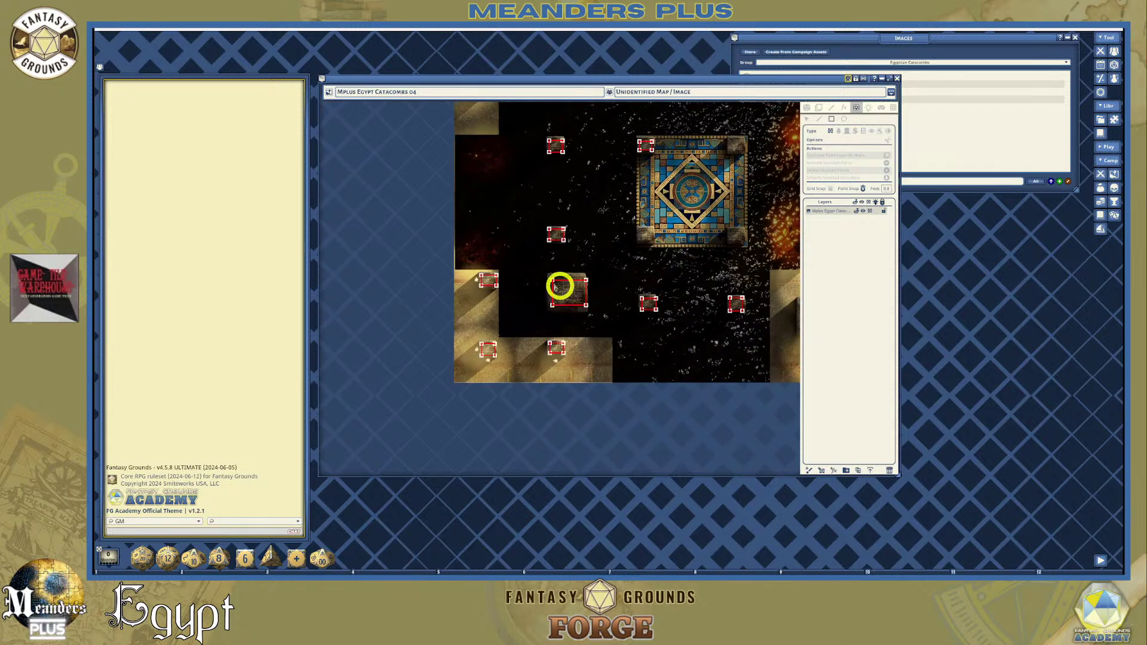
{"action": "scroll", "coordinate": [793, 388], "scroll_direction": "down", "scroll_amount": 1}
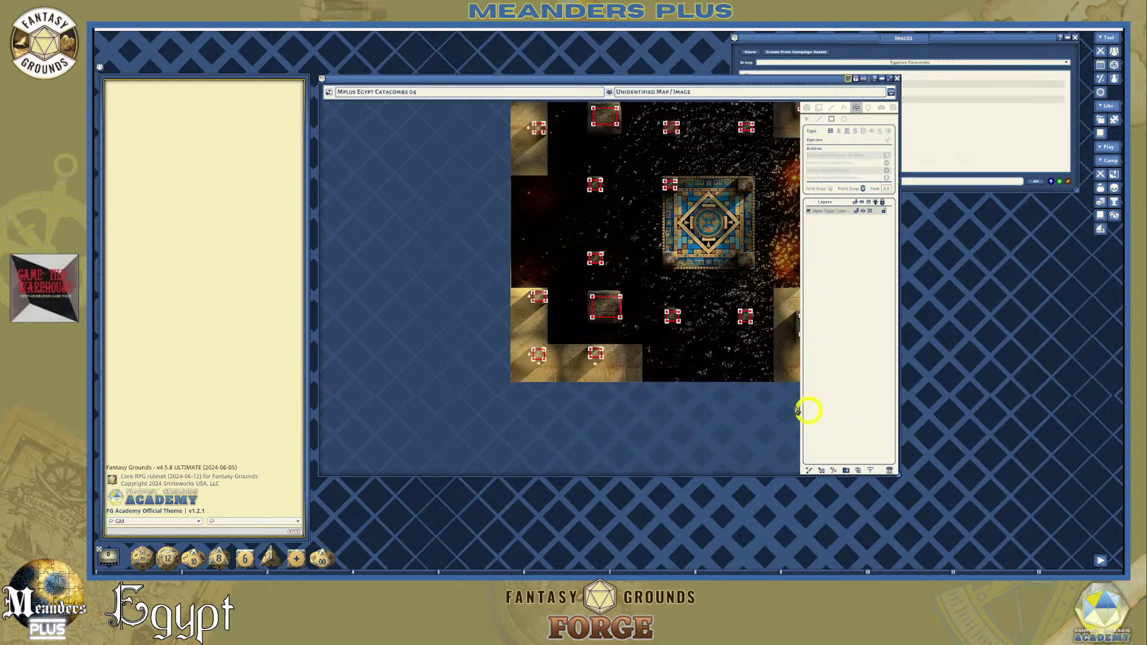
{"action": "scroll", "coordinate": [794, 411], "scroll_direction": "up", "scroll_amount": 1}
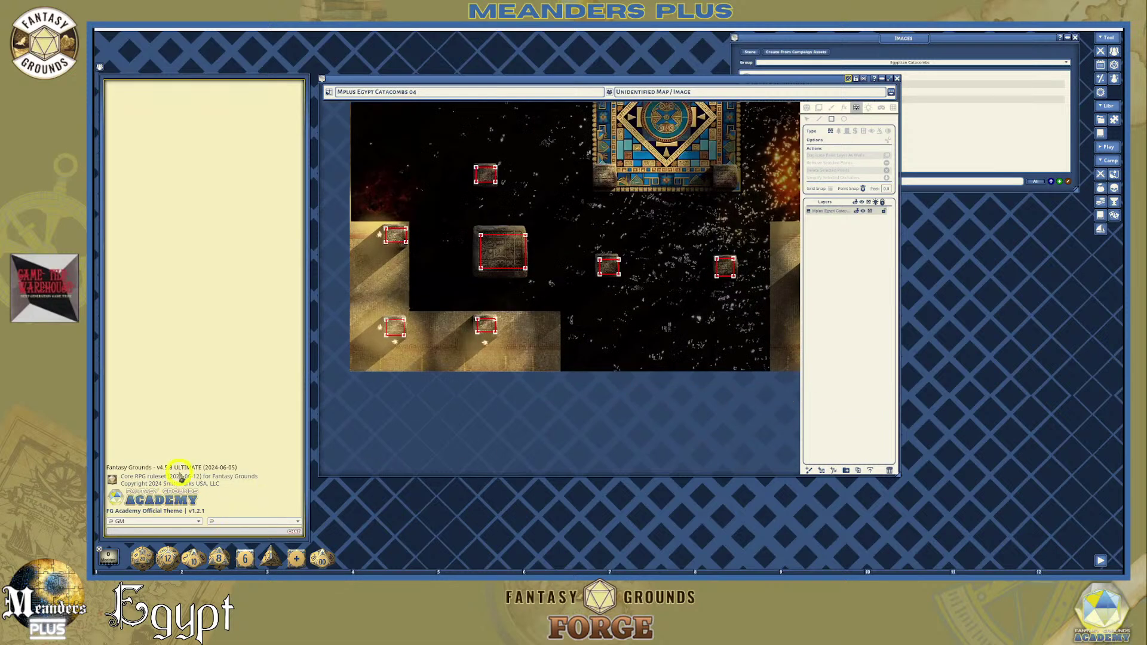
{"action": "scroll", "coordinate": [714, 383], "scroll_direction": "down", "scroll_amount": 2}
{"action": "scroll", "coordinate": [758, 396], "scroll_direction": "up", "scroll_amount": 1}
{"action": "scroll", "coordinate": [761, 393], "scroll_direction": "down", "scroll_amount": 2}
{"action": "scroll", "coordinate": [760, 391], "scroll_direction": "down", "scroll_amount": 1}
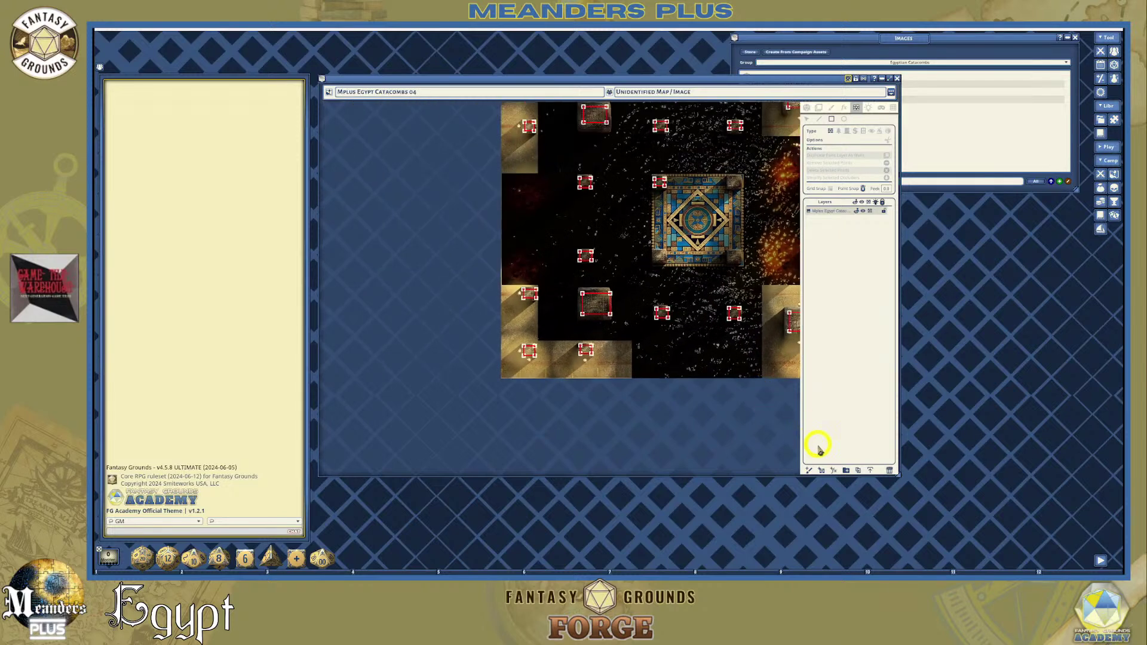
Show the map window's toolbar and pan controls, enlarge the window and bring the whole map into it
{"action": "left_click", "coordinate": [891, 94]}
{"action": "left_click", "coordinate": [849, 306]}
{"action": "left_click", "coordinate": [782, 470]}
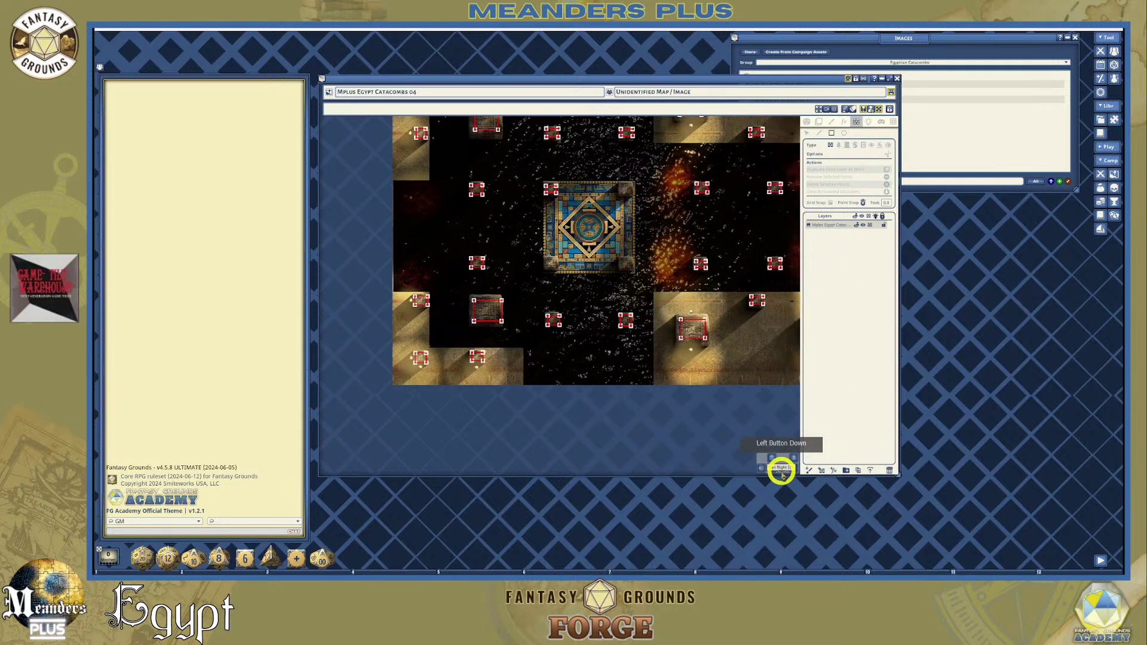
{"action": "left_click", "coordinate": [773, 459]}
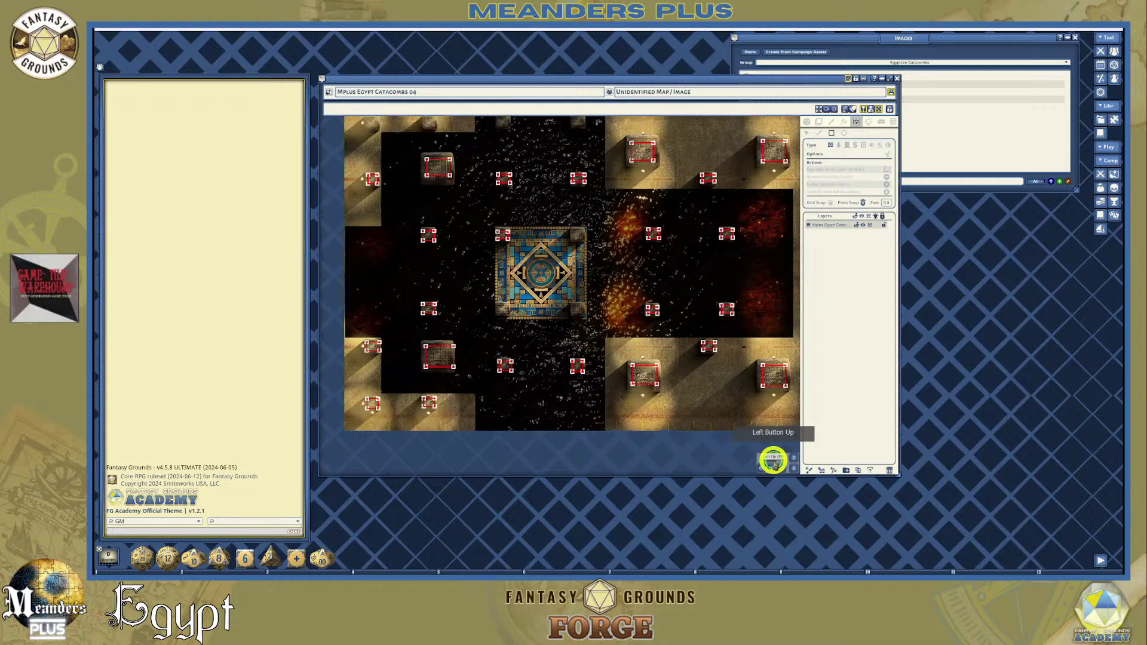
{"action": "left_click_drag", "start_coordinate": [897, 475], "coordinate": [992, 502]}
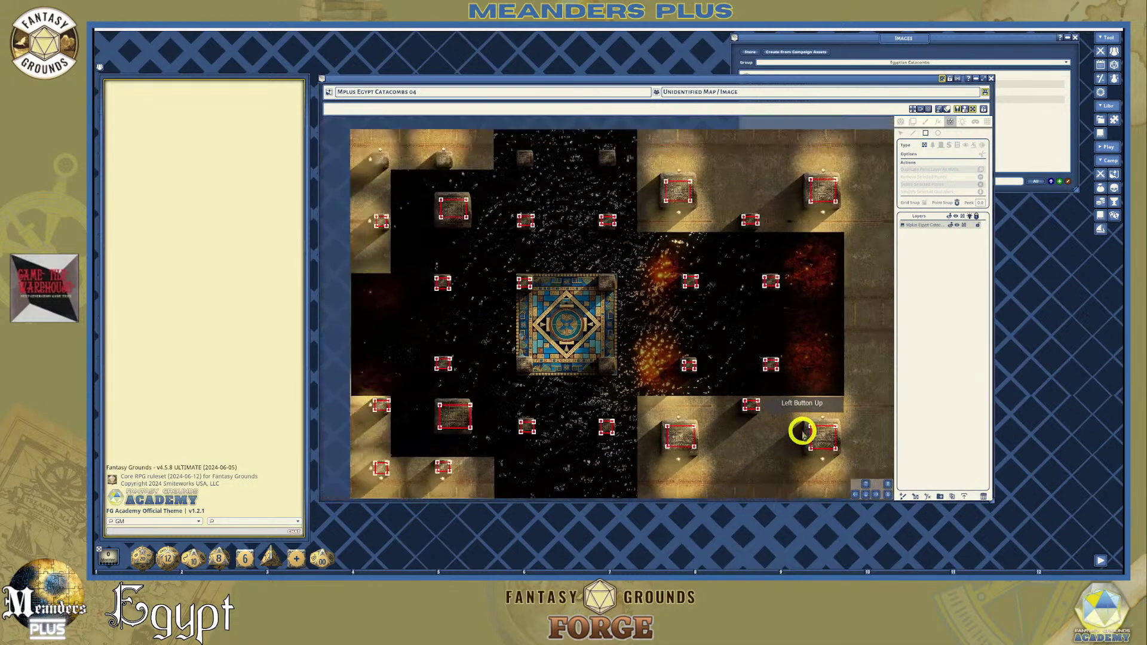
{"action": "left_click", "coordinate": [857, 498]}
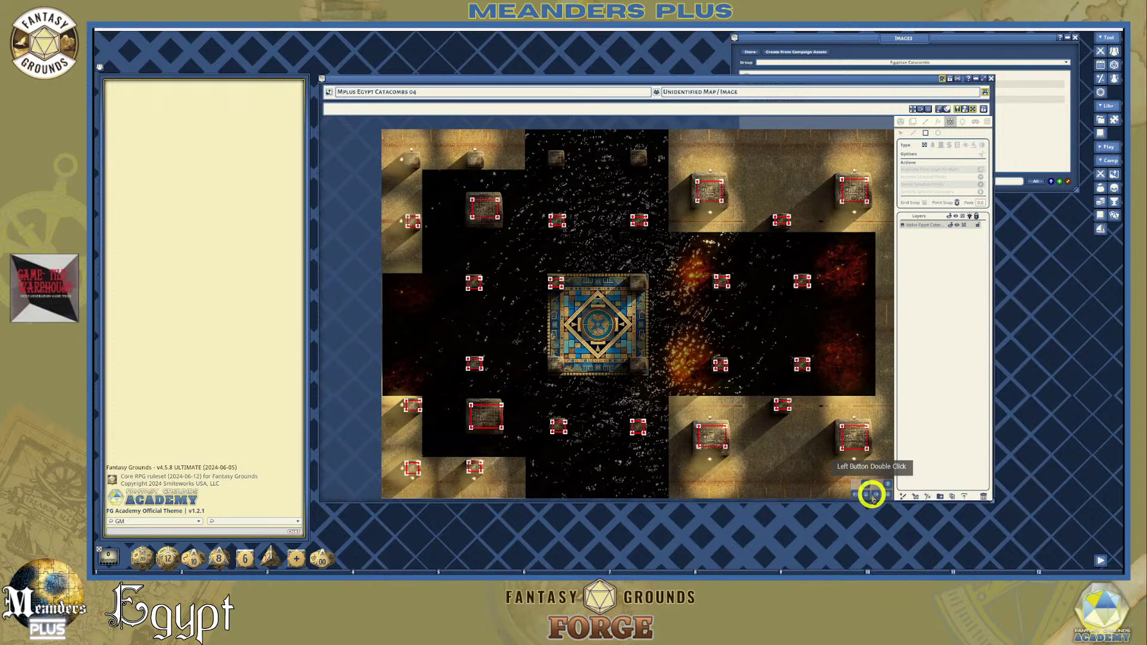
{"action": "double_click", "coordinate": [878, 495]}
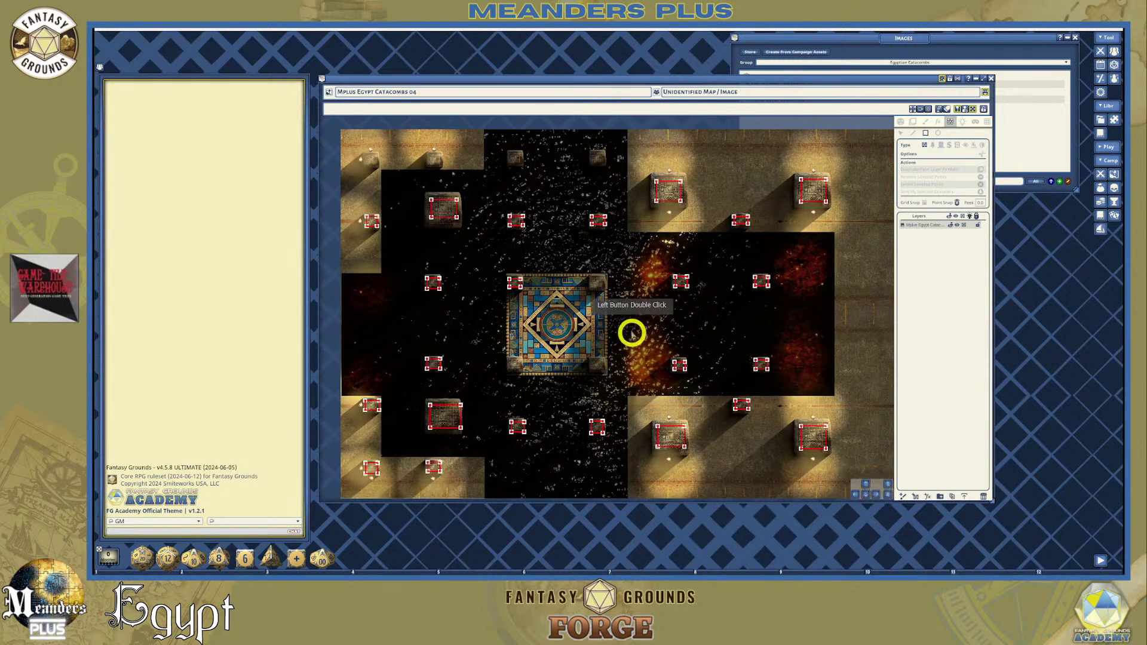
Draw rectangular line-of-sight walls around the mosaic's northeast, southwest and southeast corner pillars
{"action": "scroll", "coordinate": [482, 297], "scroll_direction": "down", "scroll_amount": 2}
{"action": "scroll", "coordinate": [512, 313], "scroll_direction": "up", "scroll_amount": 4}
{"action": "scroll", "coordinate": [571, 316], "scroll_direction": "up", "scroll_amount": 1}
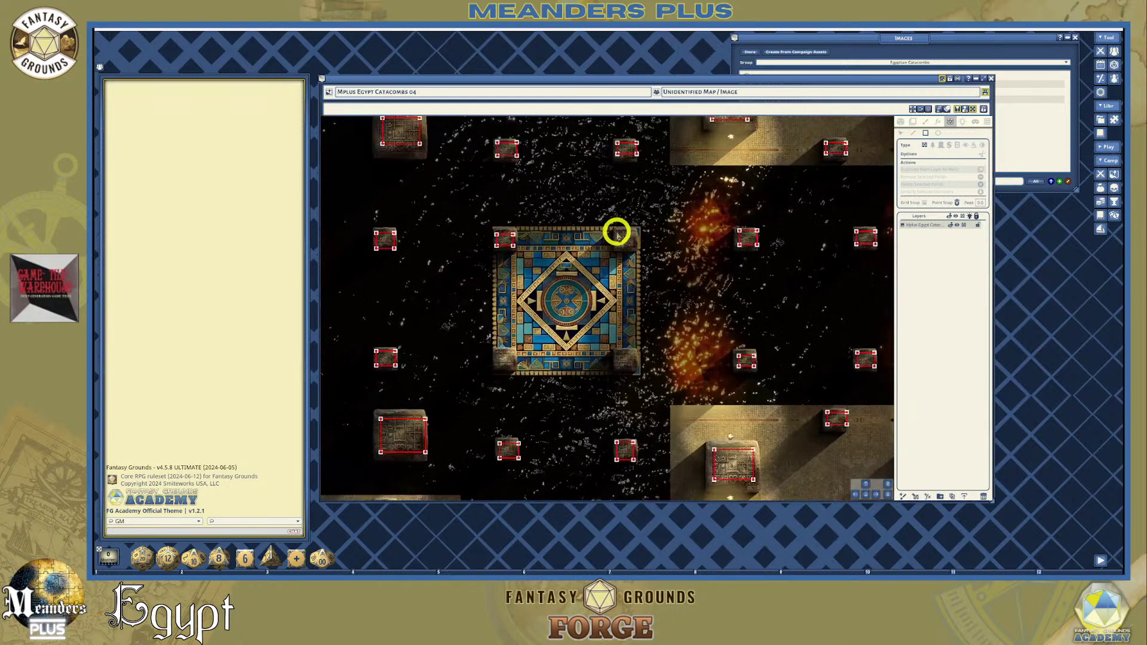
{"action": "left_click", "coordinate": [622, 235]}
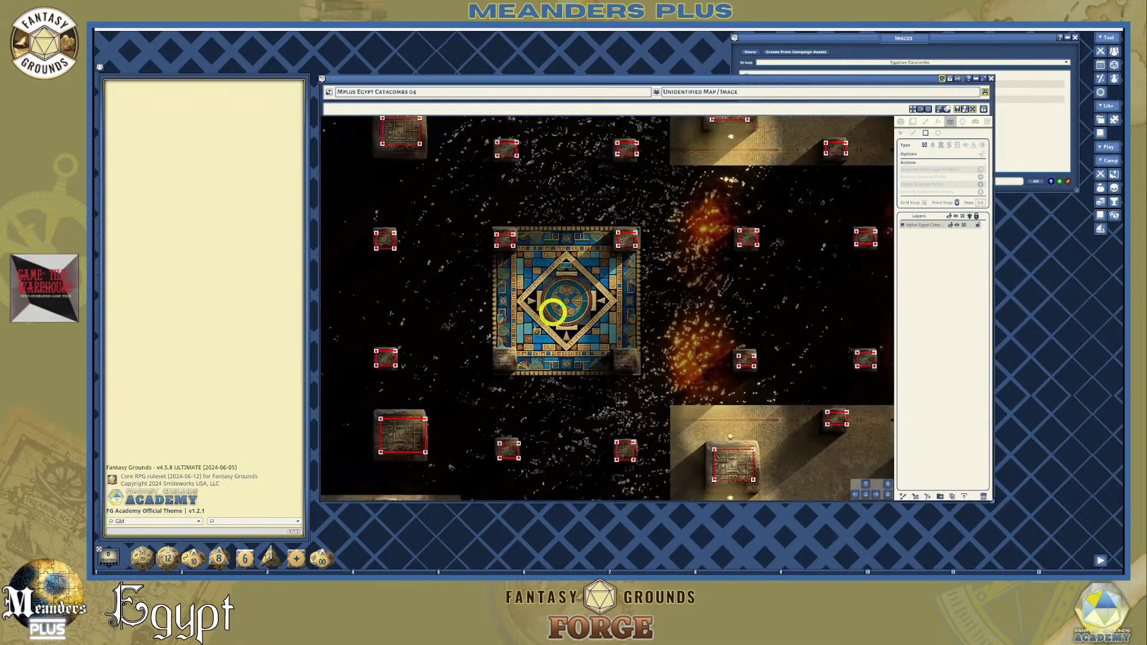
{"action": "left_click", "coordinate": [515, 365]}
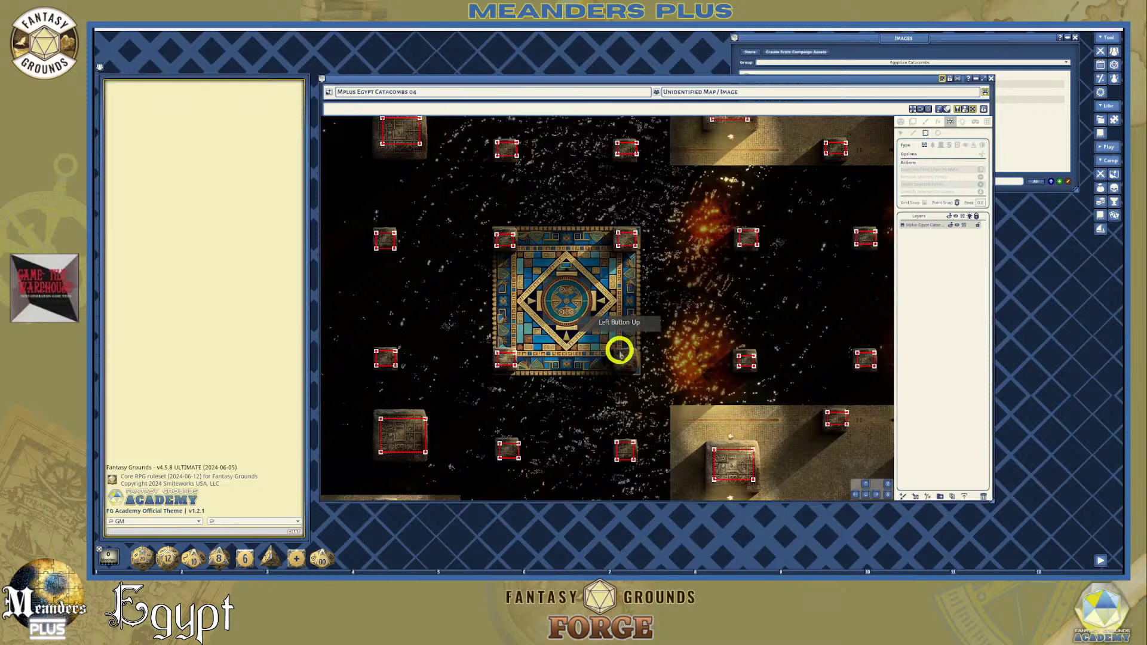
{"action": "left_click", "coordinate": [636, 365]}
{"action": "left_click_drag", "start_coordinate": [635, 367], "coordinate": [512, 374]}
{"action": "scroll", "coordinate": [512, 374], "scroll_direction": "down", "scroll_amount": 3}
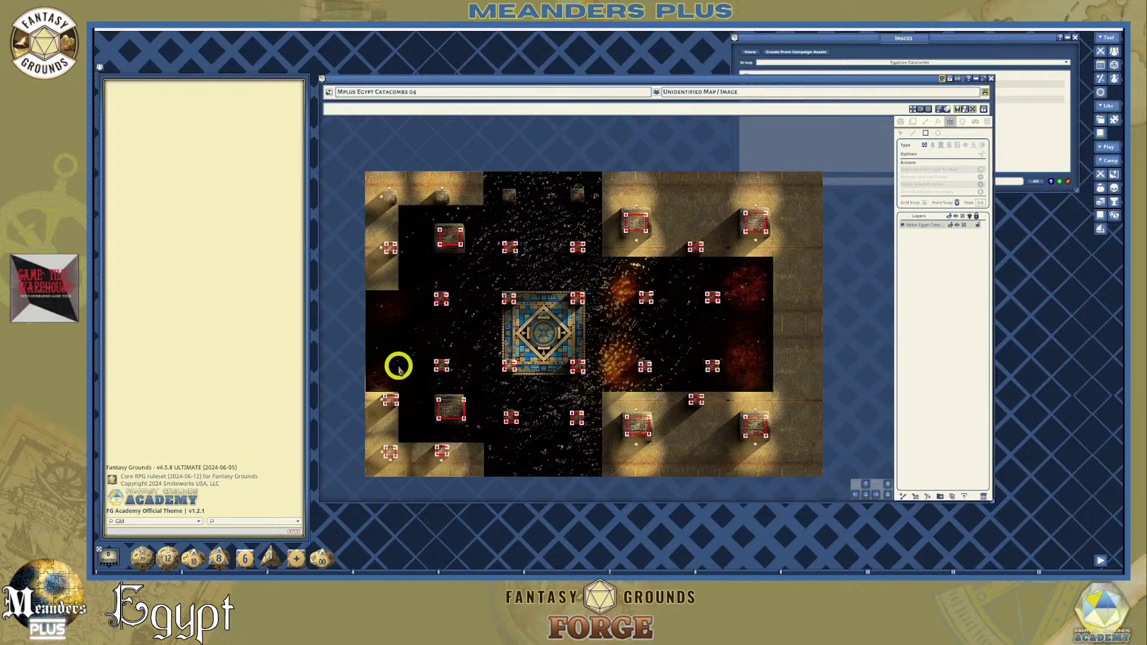
Draw rectangular line-of-sight walls around the four small pillars along the northern edge of the map's western half
{"action": "scroll", "coordinate": [509, 304], "scroll_direction": "up", "scroll_amount": 3}
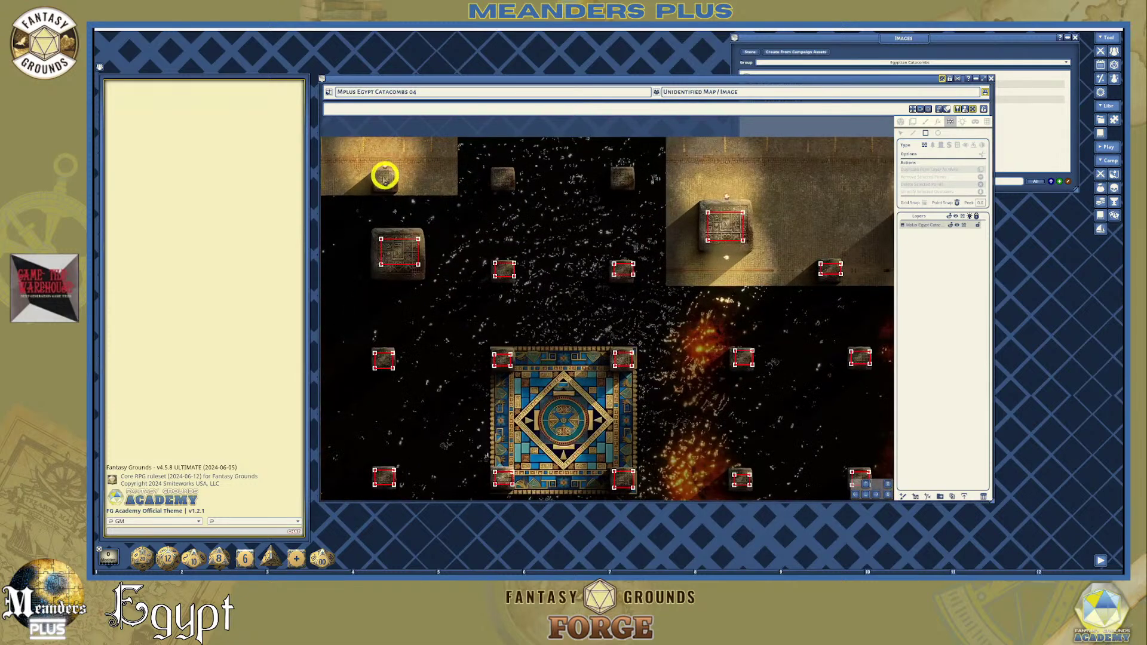
{"action": "left_click_drag", "start_coordinate": [380, 174], "coordinate": [397, 191]}
{"action": "left_click_drag", "start_coordinate": [495, 171], "coordinate": [515, 190]}
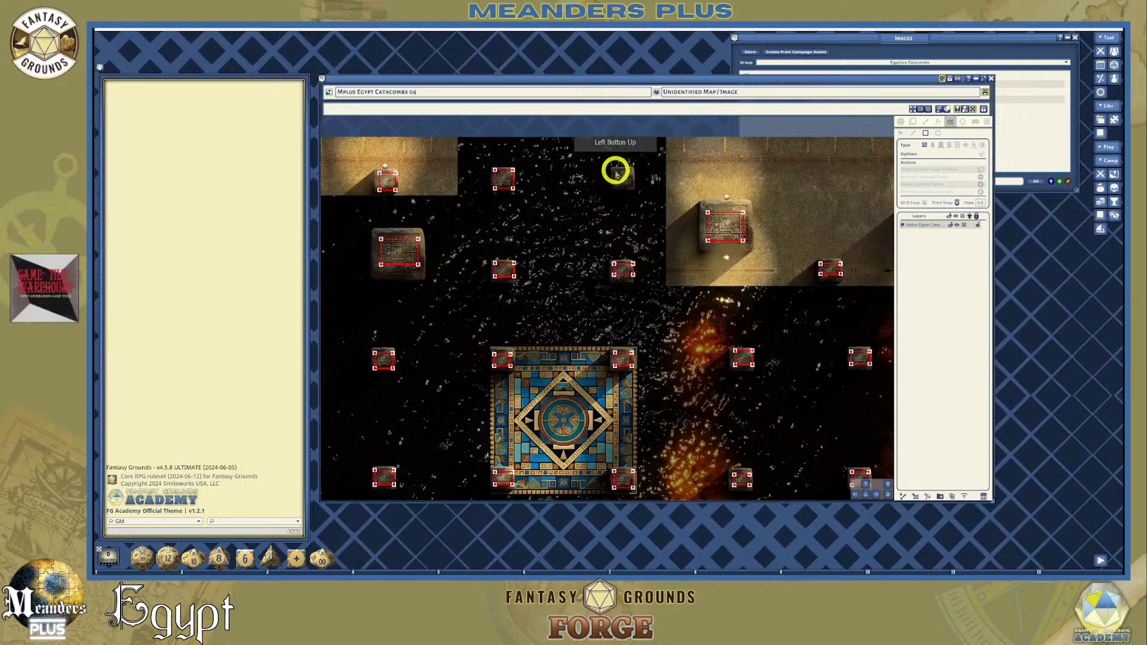
{"action": "left_click_drag", "start_coordinate": [614, 170], "coordinate": [635, 189]}
{"action": "scroll", "coordinate": [509, 235], "scroll_direction": "down", "scroll_amount": 3}
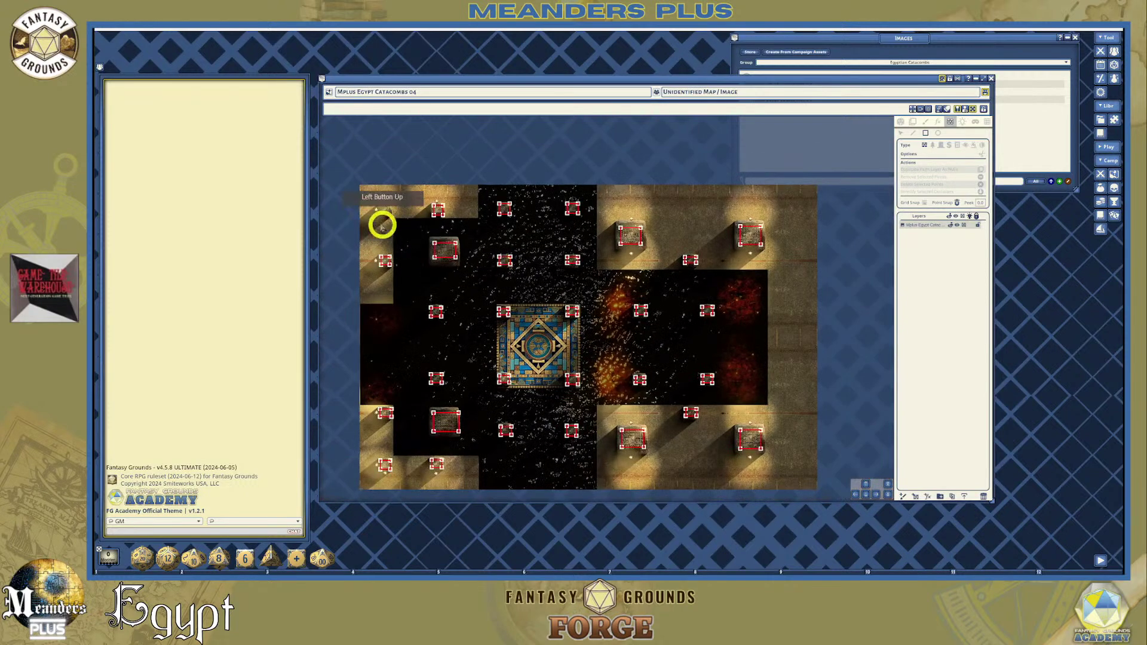
{"action": "scroll", "coordinate": [382, 224], "scroll_direction": "up", "scroll_amount": 3}
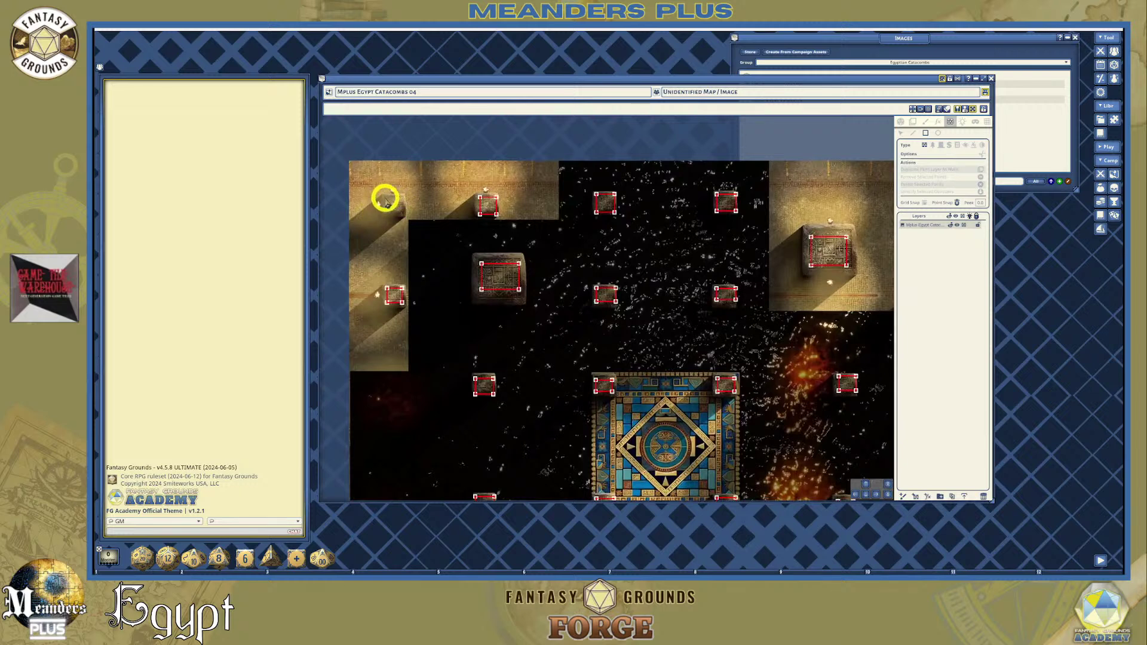
{"action": "left_click_drag", "start_coordinate": [386, 199], "coordinate": [509, 285]}
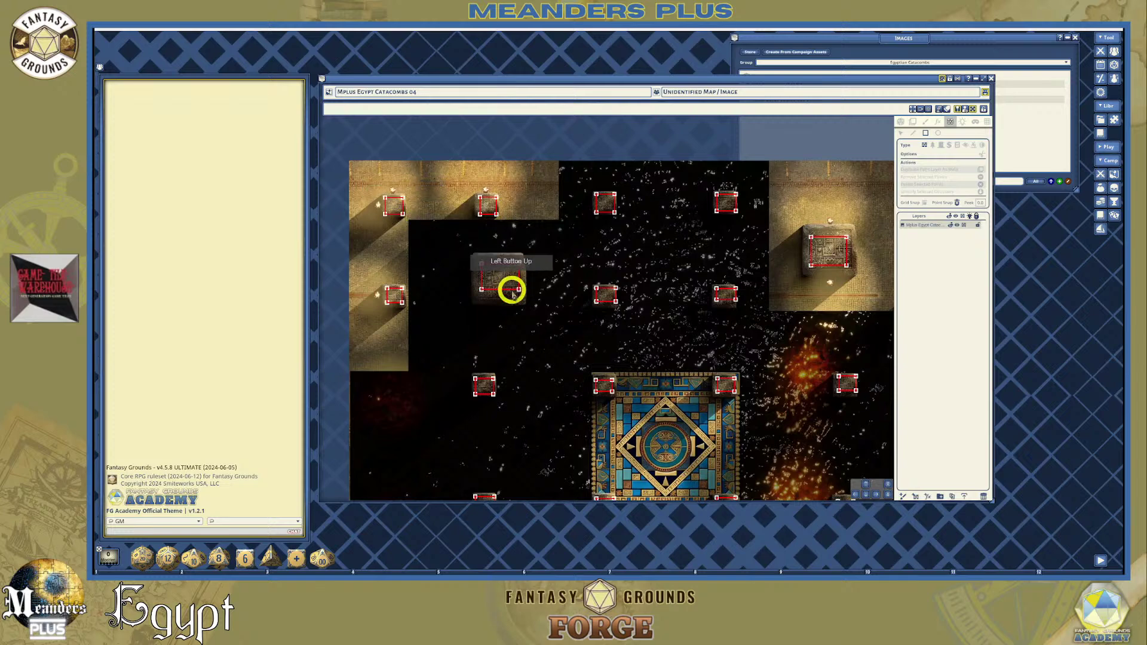
{"action": "scroll", "coordinate": [530, 318], "scroll_direction": "down", "scroll_amount": 4}
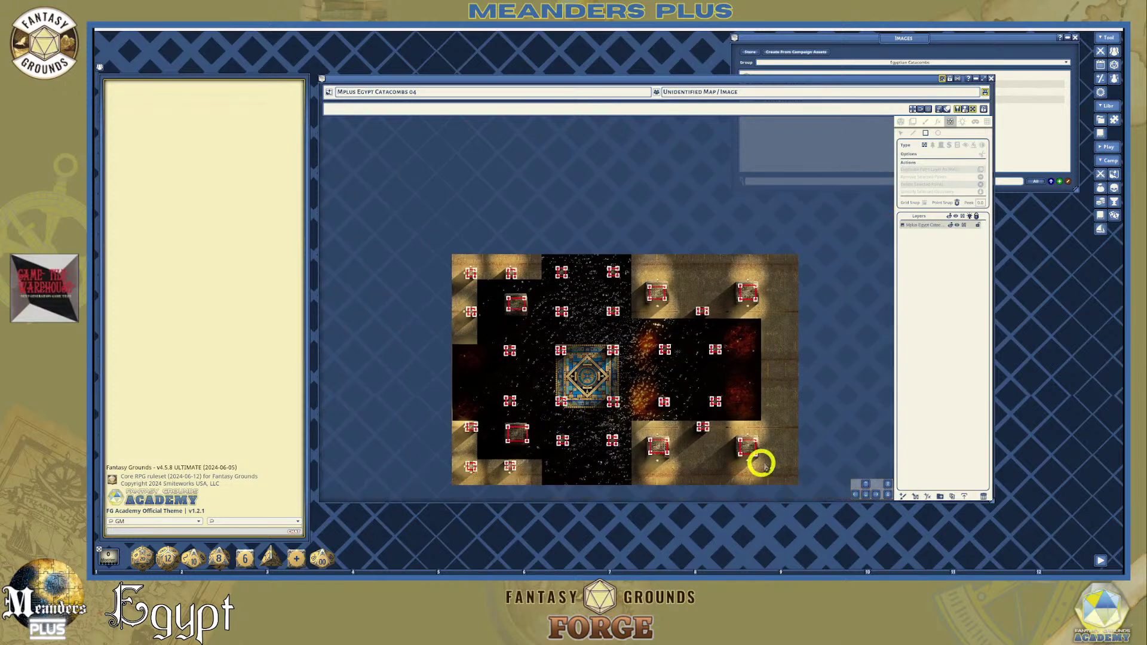
{"action": "left_click", "coordinate": [867, 495]}
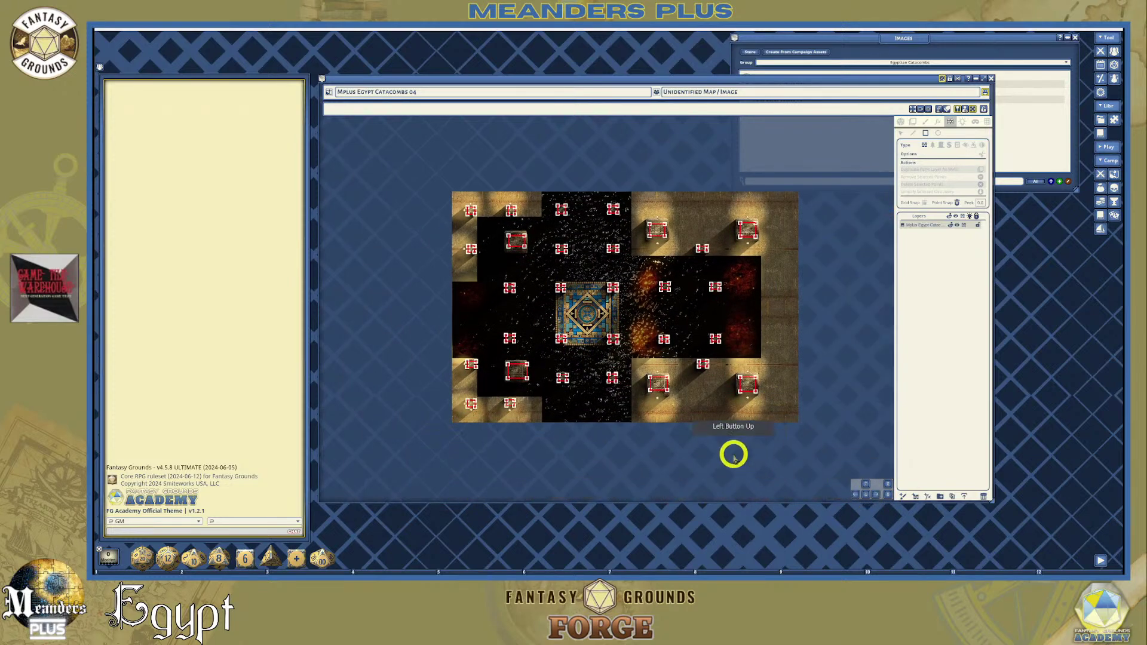
{"action": "scroll", "coordinate": [735, 455], "scroll_direction": "up", "scroll_amount": 2}
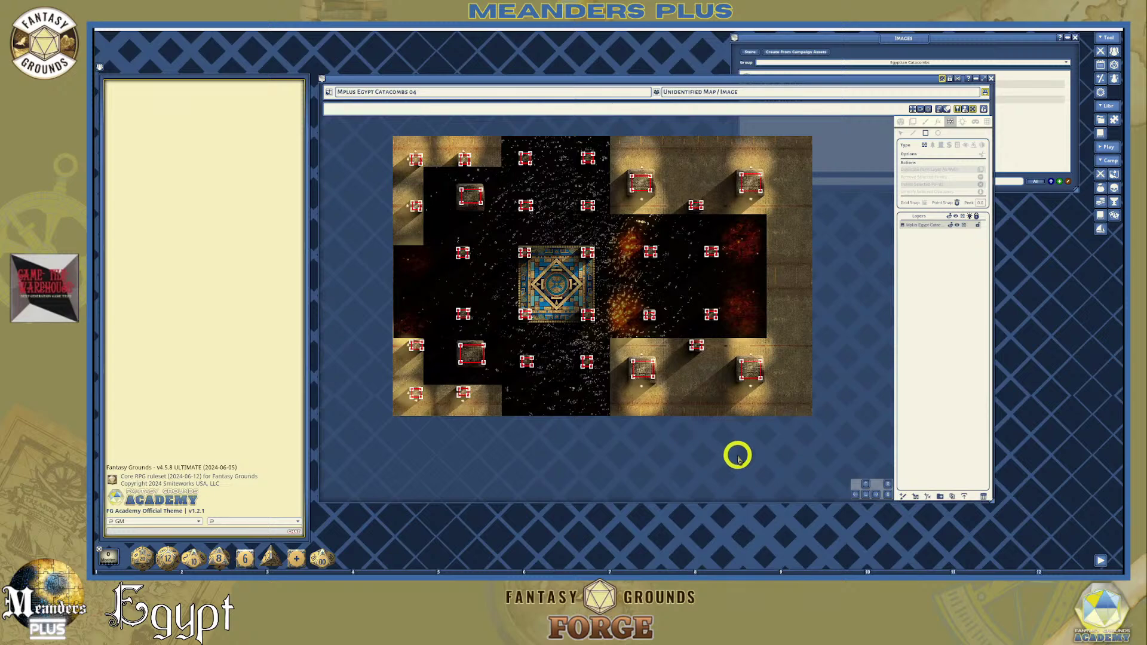
{"action": "scroll", "coordinate": [705, 442], "scroll_direction": "up", "scroll_amount": 1}
{"action": "scroll", "coordinate": [694, 440], "scroll_direction": "down", "scroll_amount": 1}
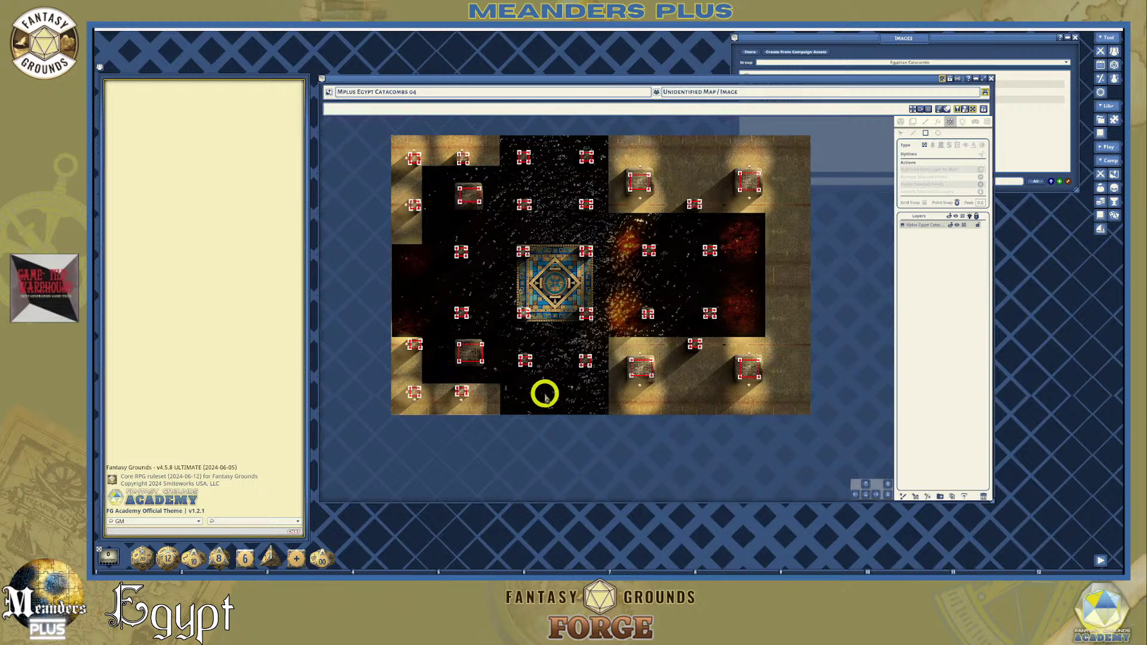
{"action": "scroll", "coordinate": [543, 391], "scroll_direction": "down", "scroll_amount": 1}
{"action": "scroll", "coordinate": [543, 389], "scroll_direction": "up", "scroll_amount": 2}
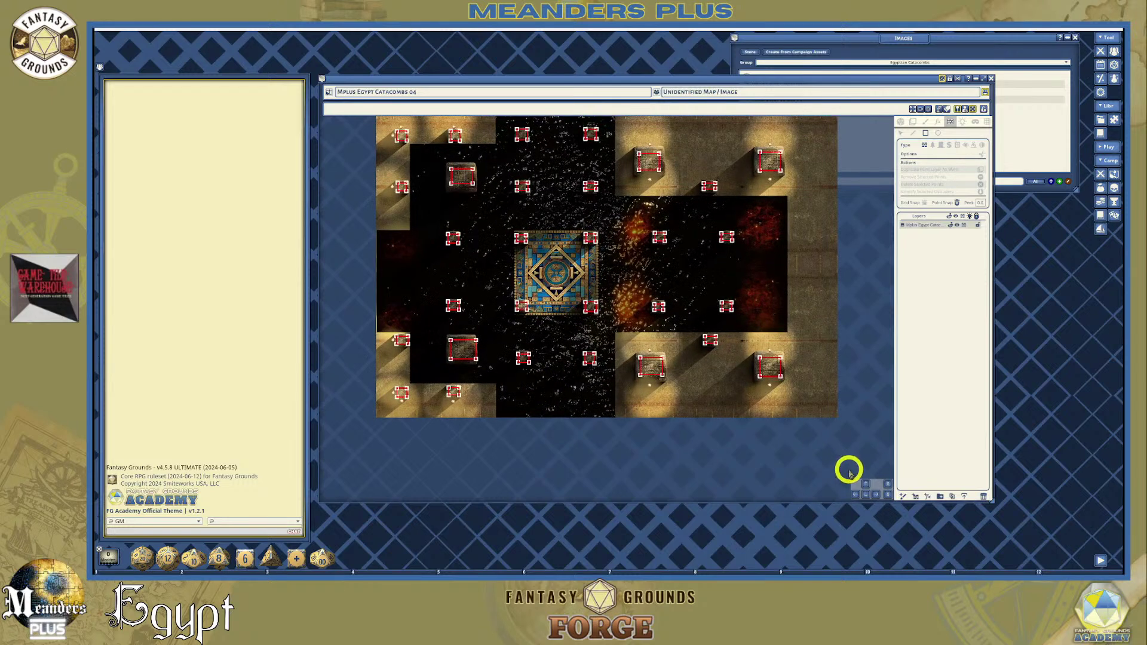
{"action": "left_click", "coordinate": [866, 483]}
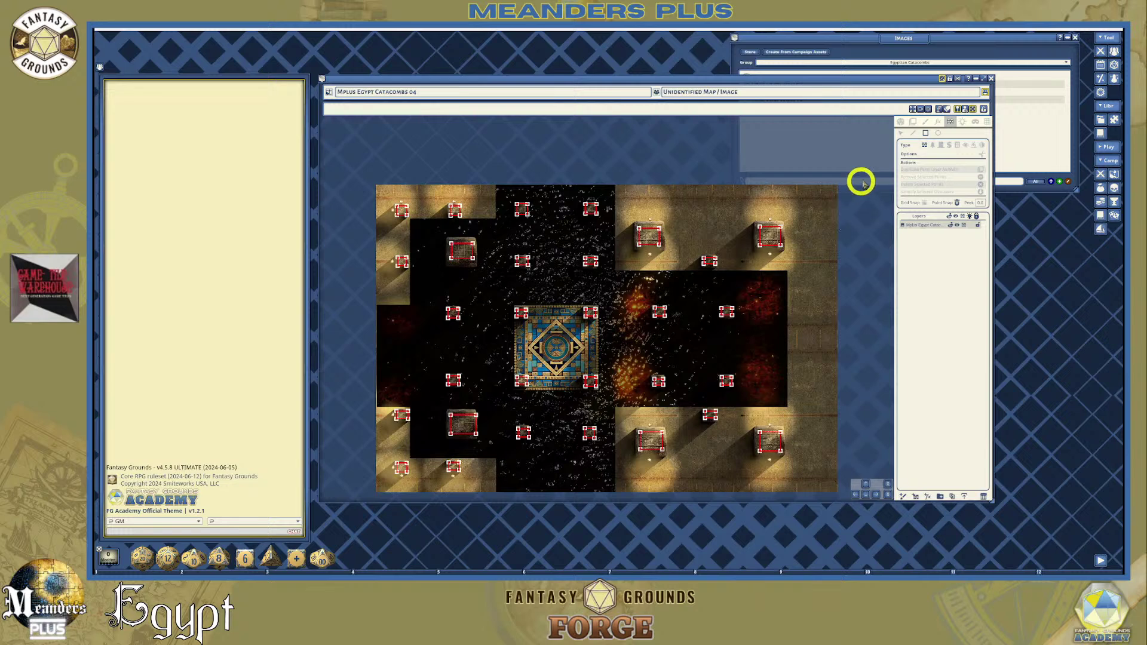
{"action": "left_click", "coordinate": [977, 227]}
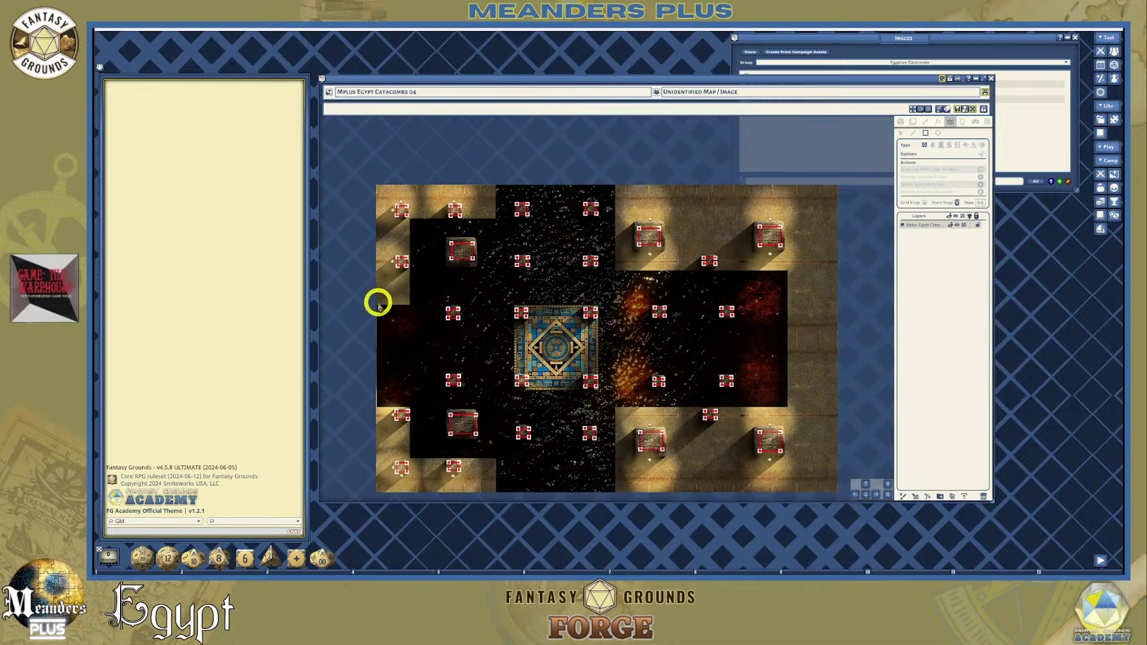
{"action": "scroll", "coordinate": [378, 299], "scroll_direction": "up", "scroll_amount": 2}
{"action": "scroll", "coordinate": [419, 297], "scroll_direction": "down", "scroll_amount": 2}
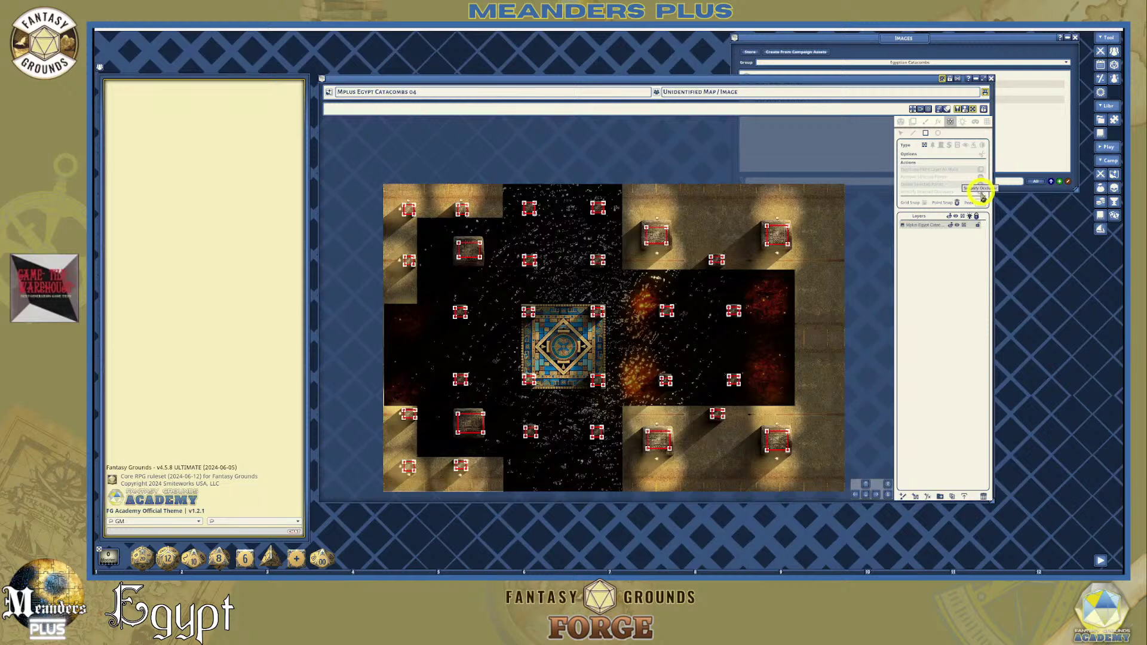
Choose the Torch light preset and place torch lights beside the small pillars on the southwest ledge
{"action": "left_click", "coordinate": [962, 126]}
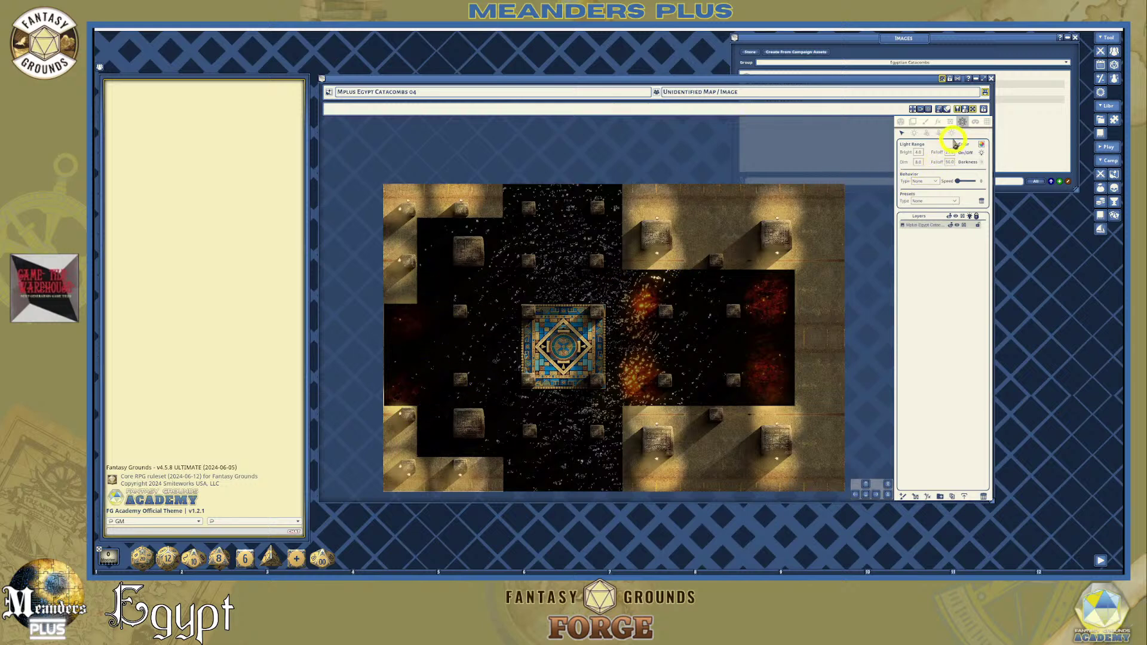
{"action": "left_click", "coordinate": [913, 133]}
{"action": "left_click", "coordinate": [955, 200]}
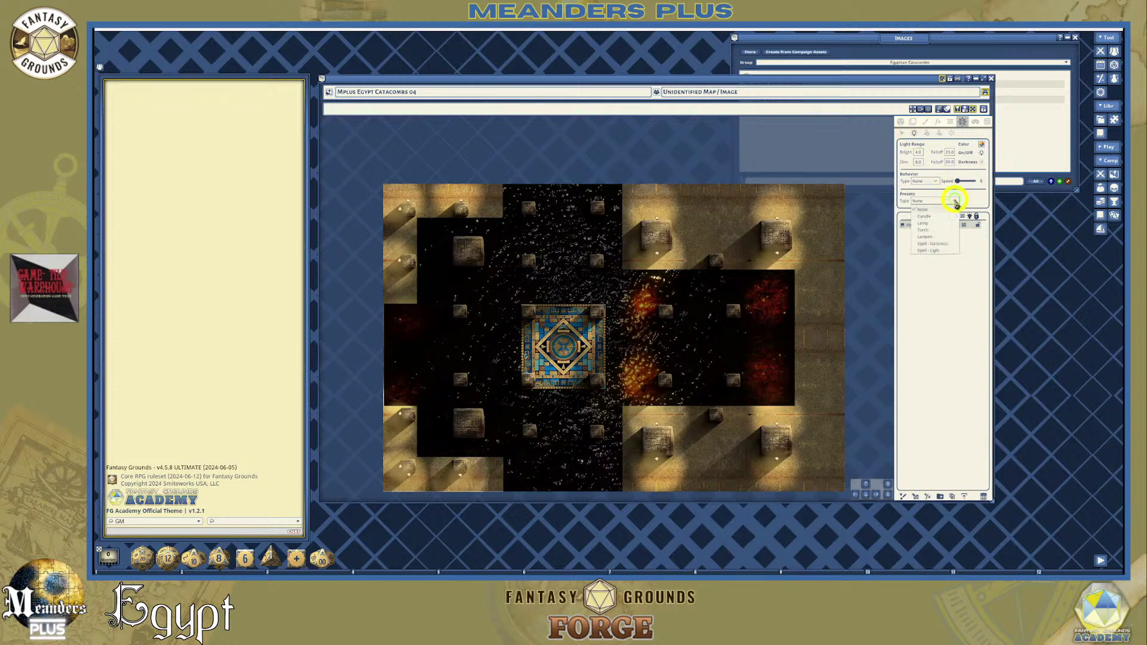
{"action": "left_click", "coordinate": [930, 230]}
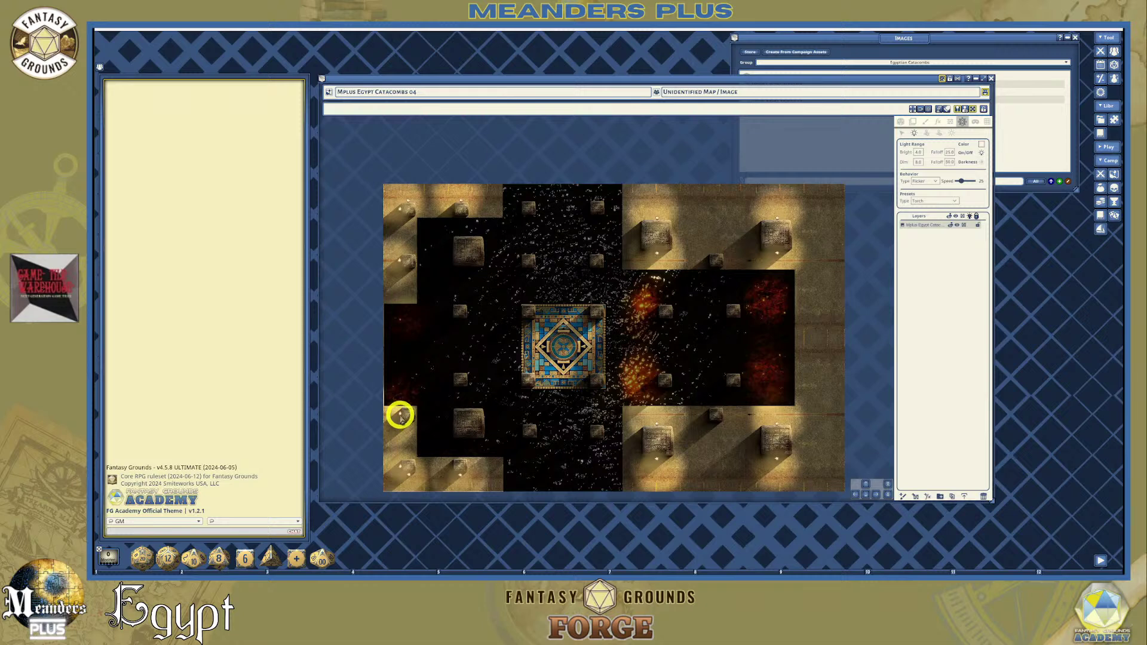
{"action": "left_click", "coordinate": [409, 477]}
{"action": "left_click", "coordinate": [450, 476]}
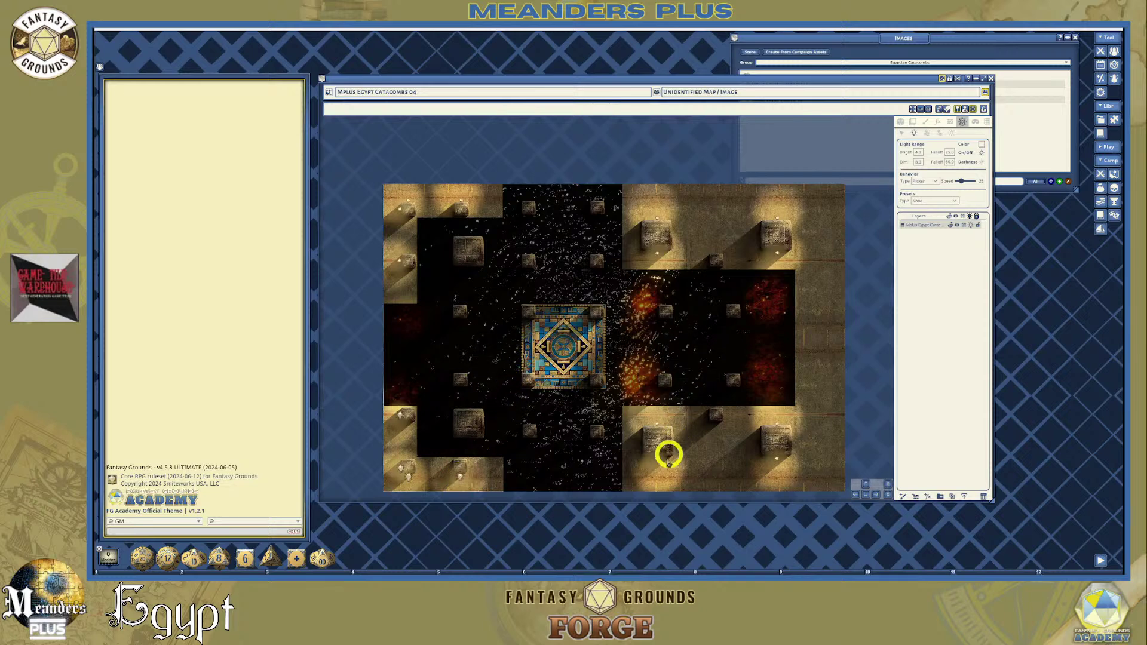
Place torch lights at the northern and southern sides of the four large stone pillars in the map's eastern half
{"action": "left_click", "coordinate": [657, 448]}
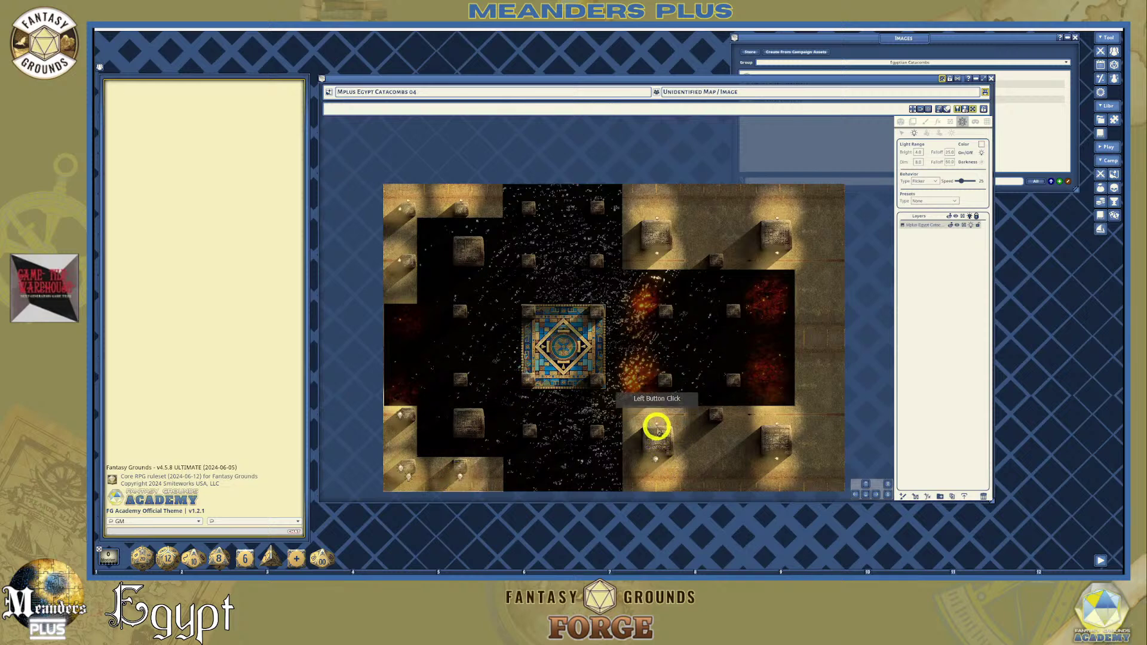
{"action": "left_click", "coordinate": [656, 425]}
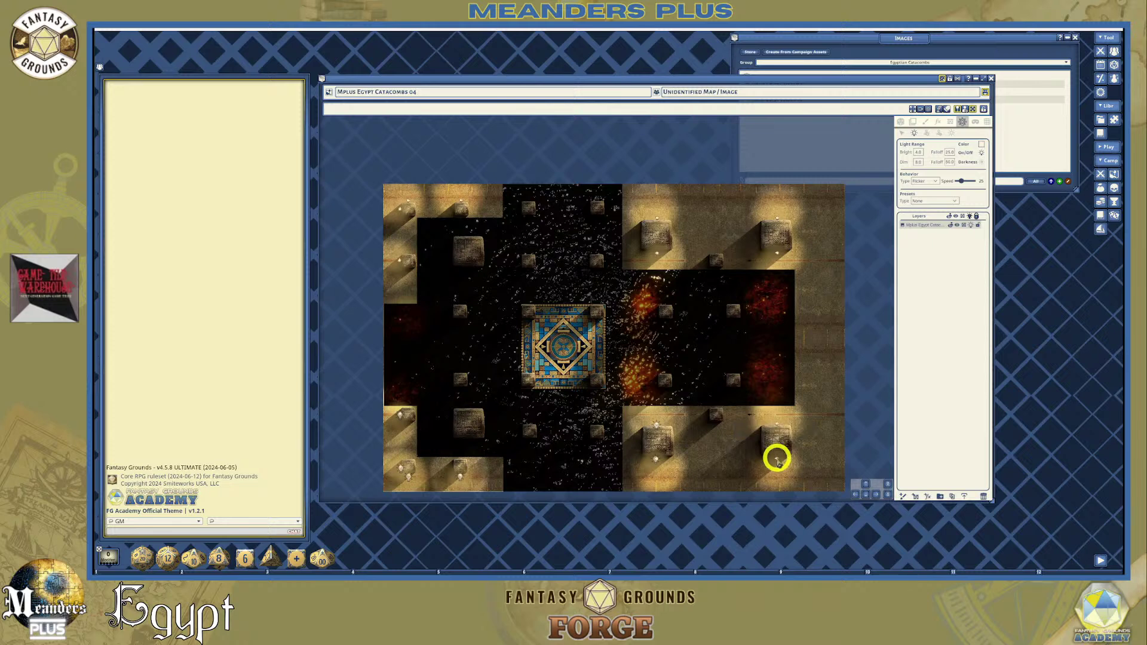
{"action": "left_click", "coordinate": [775, 419]}
{"action": "left_click", "coordinate": [775, 418]}
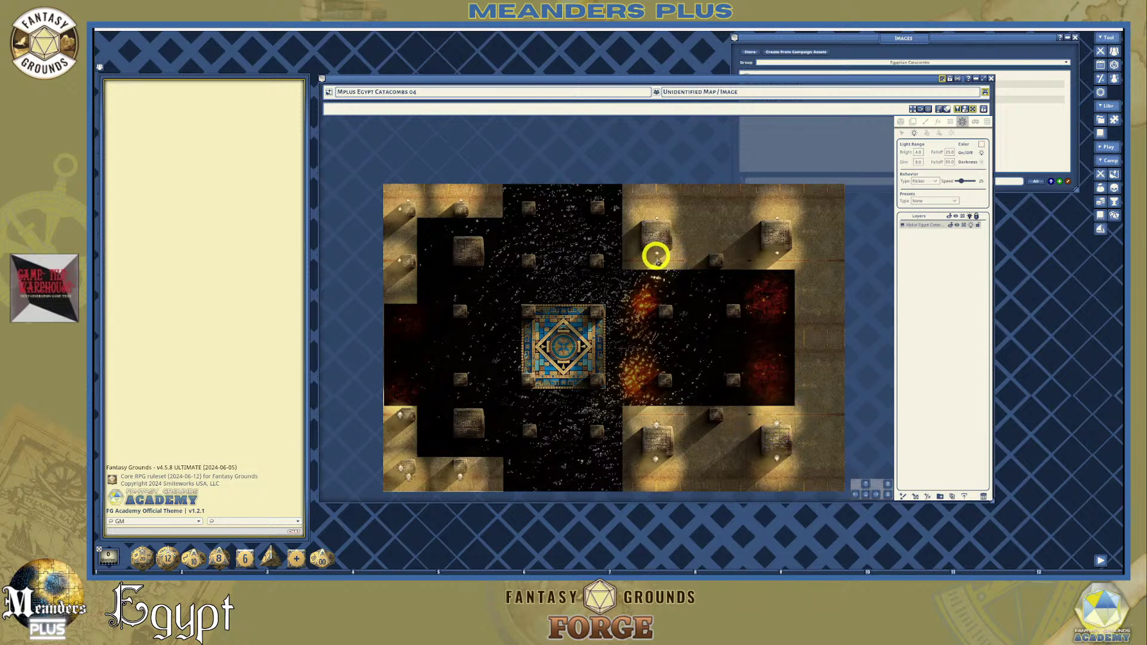
{"action": "left_click", "coordinate": [657, 221]}
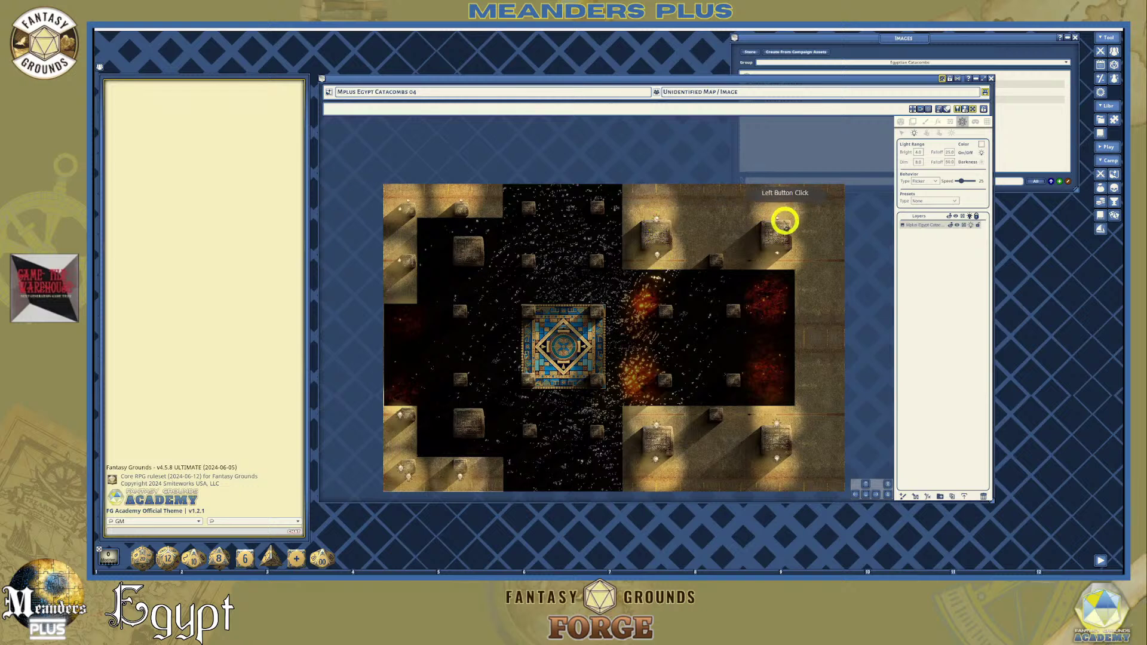
{"action": "left_click", "coordinate": [776, 220]}
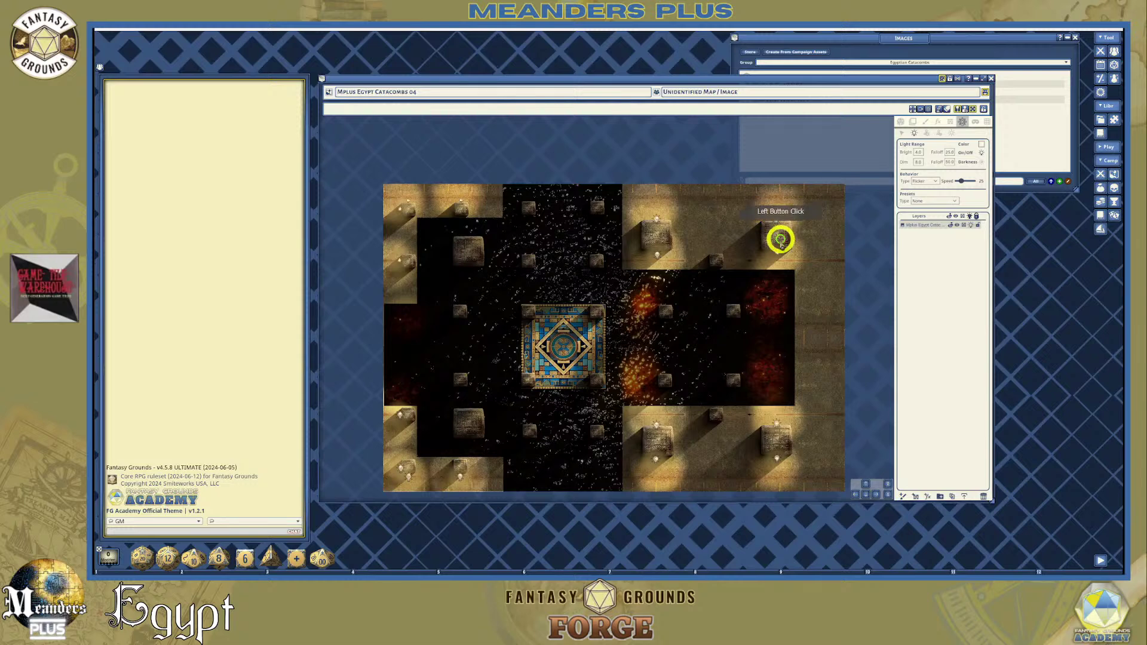
Place torch lights at the three small pillars on the lit northwest ledge
{"action": "left_click", "coordinate": [411, 198]}
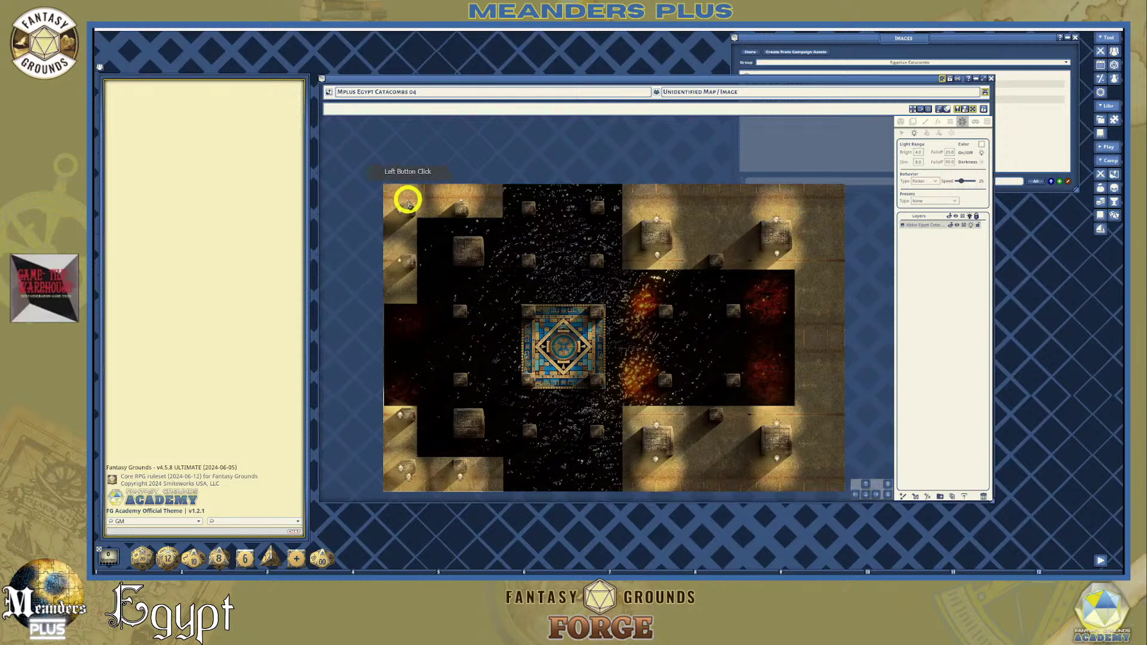
{"action": "left_click", "coordinate": [461, 202]}
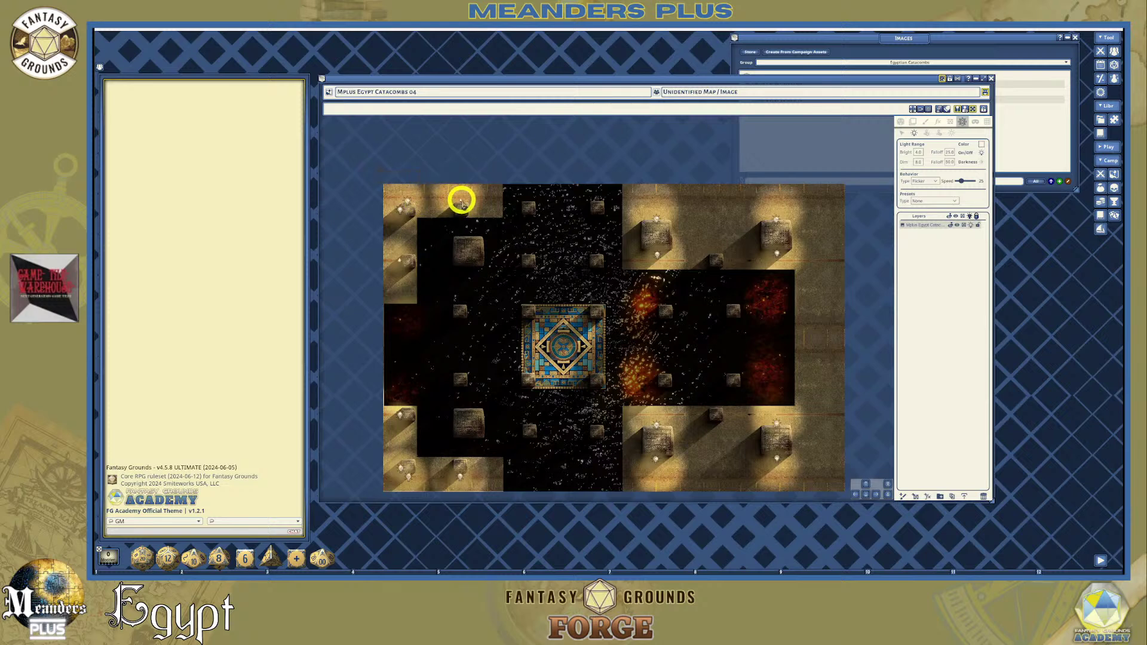
{"action": "left_click", "coordinate": [400, 258]}
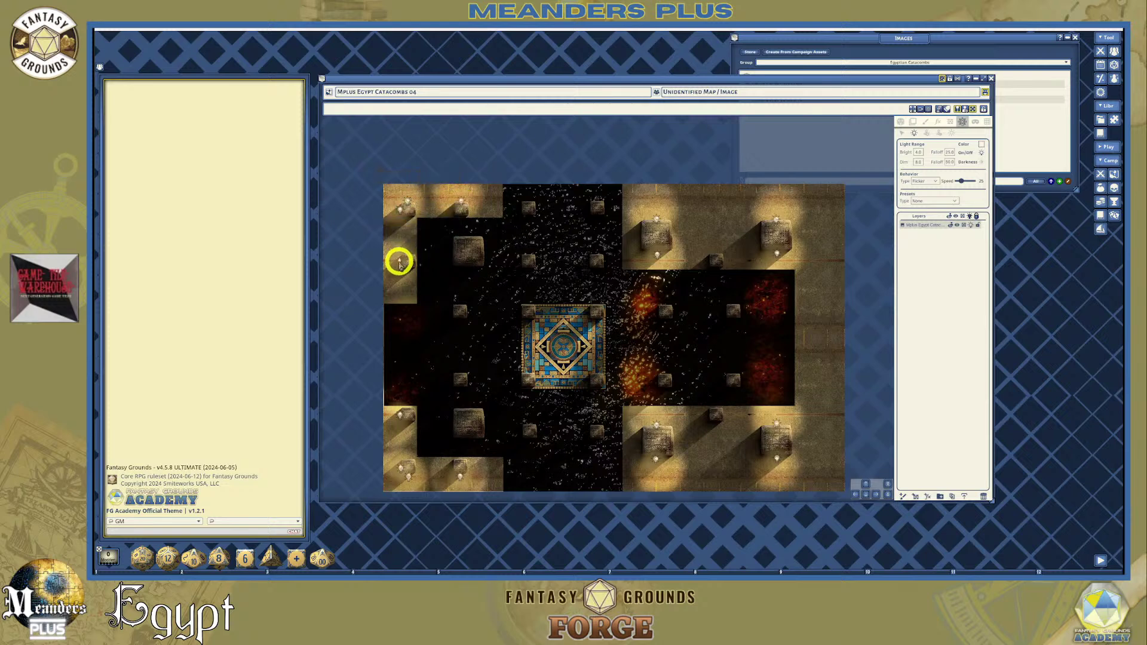
{"action": "left_click", "coordinate": [399, 258]}
{"action": "left_click", "coordinate": [521, 226]}
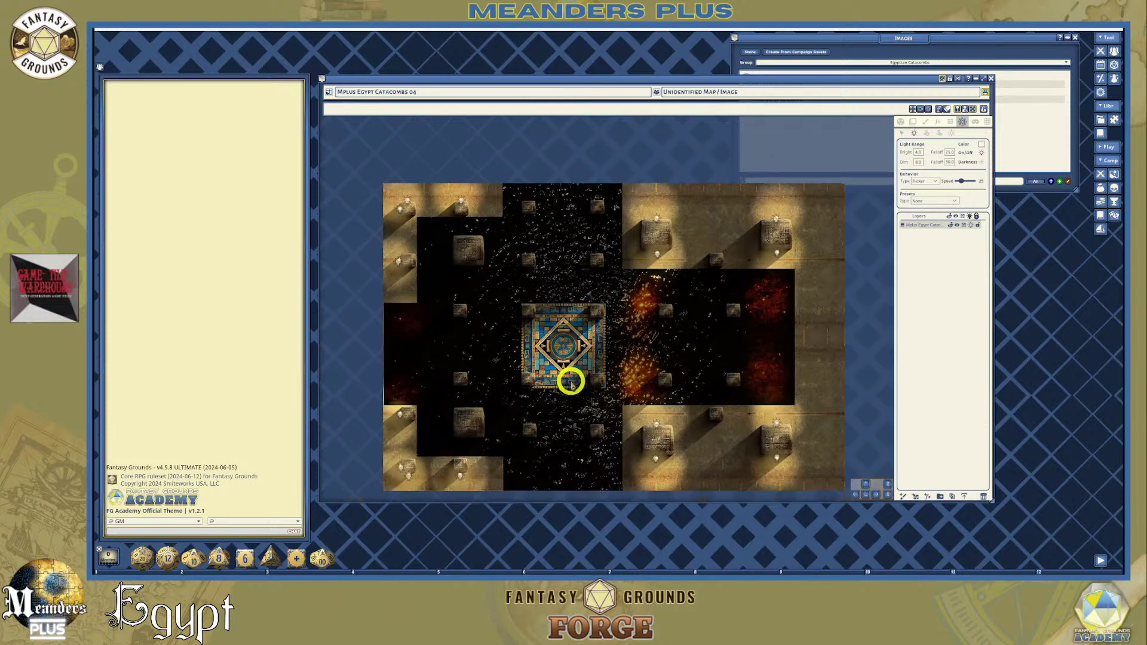
Examine the central mosaic and the placed lights across the map at several zoom levels
{"action": "scroll", "coordinate": [568, 380], "scroll_direction": "down", "scroll_amount": 1}
{"action": "scroll", "coordinate": [559, 353], "scroll_direction": "up", "scroll_amount": 3}
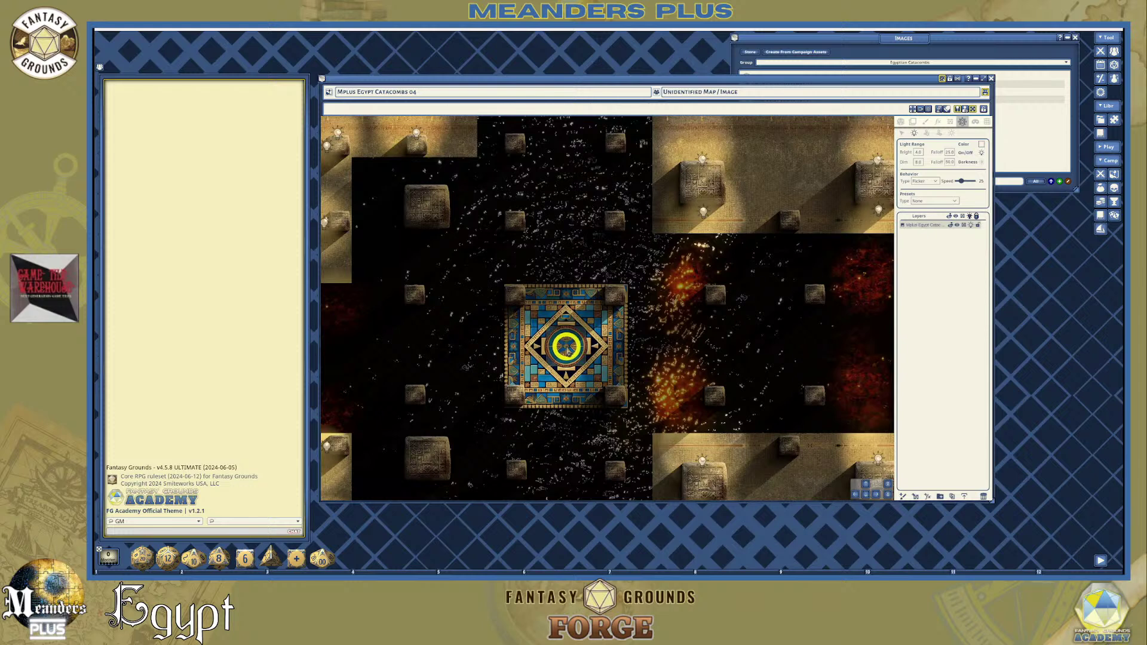
{"action": "scroll", "coordinate": [594, 366], "scroll_direction": "down", "scroll_amount": 1}
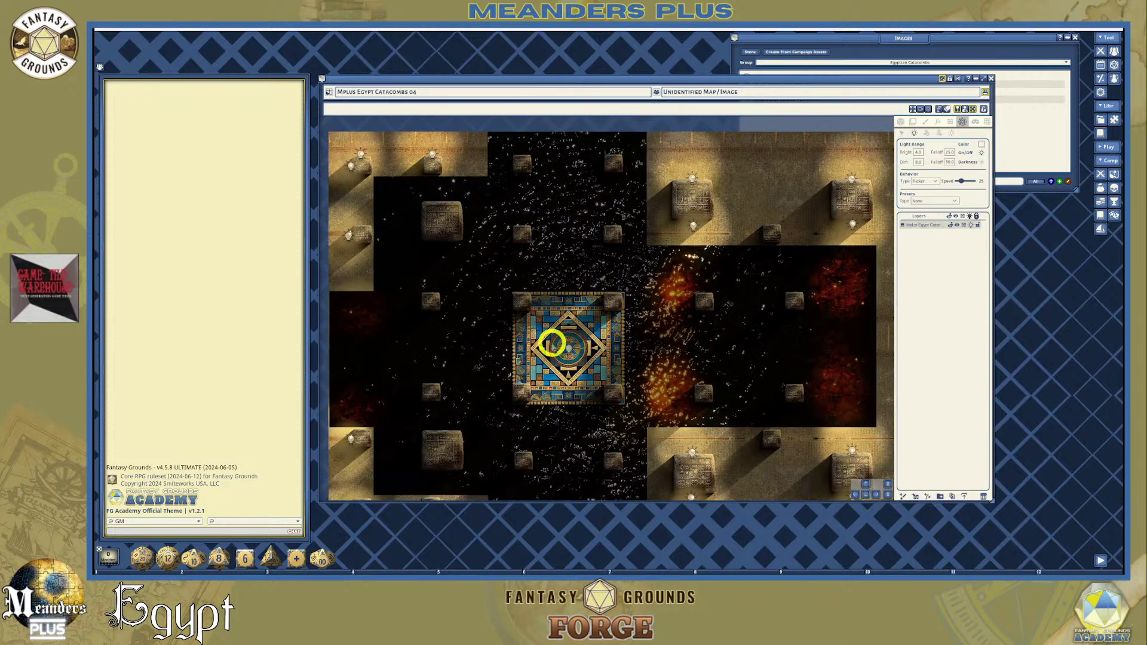
{"action": "scroll", "coordinate": [585, 339], "scroll_direction": "down", "scroll_amount": 1}
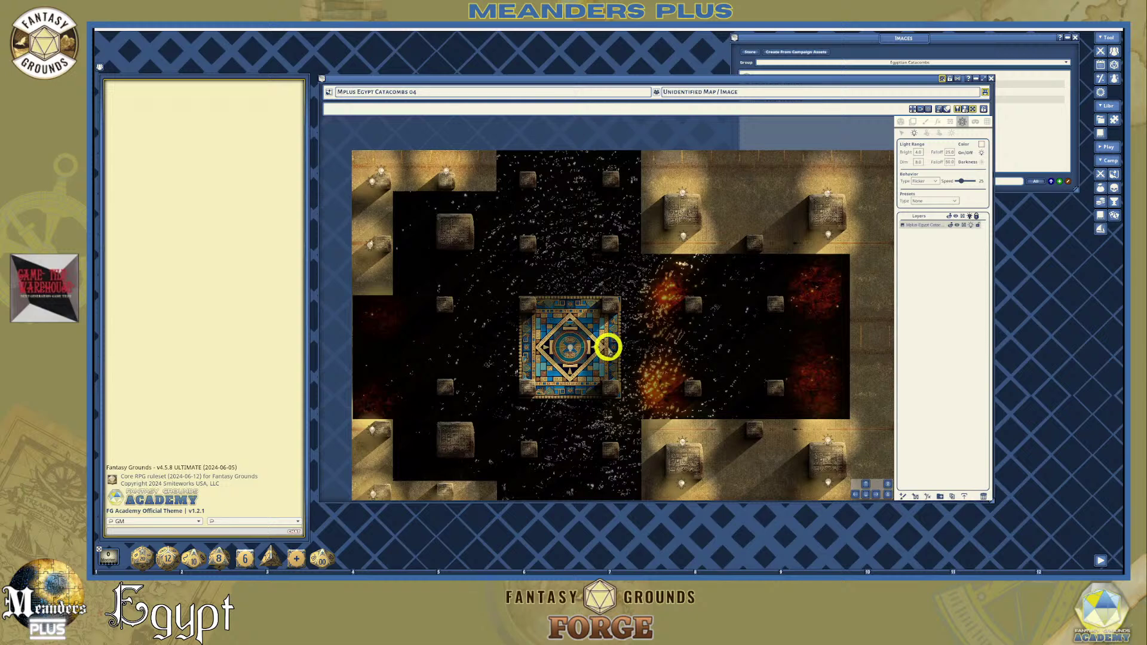
{"action": "scroll", "coordinate": [588, 368], "scroll_direction": "up", "scroll_amount": 2}
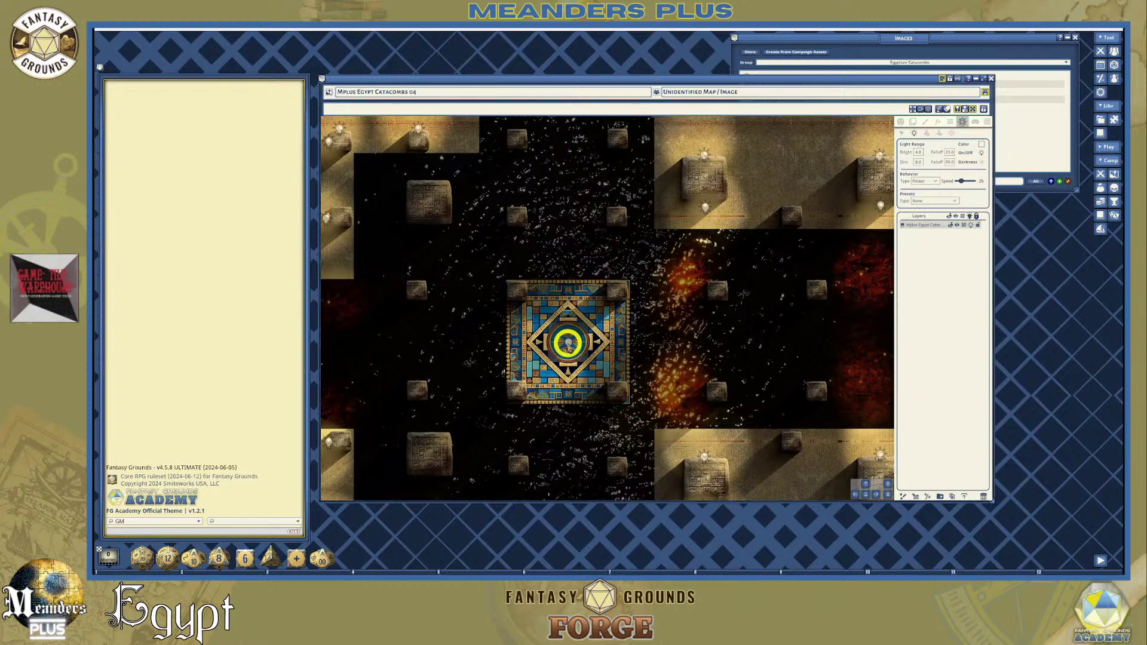
{"action": "scroll", "coordinate": [567, 344], "scroll_direction": "down", "scroll_amount": 2}
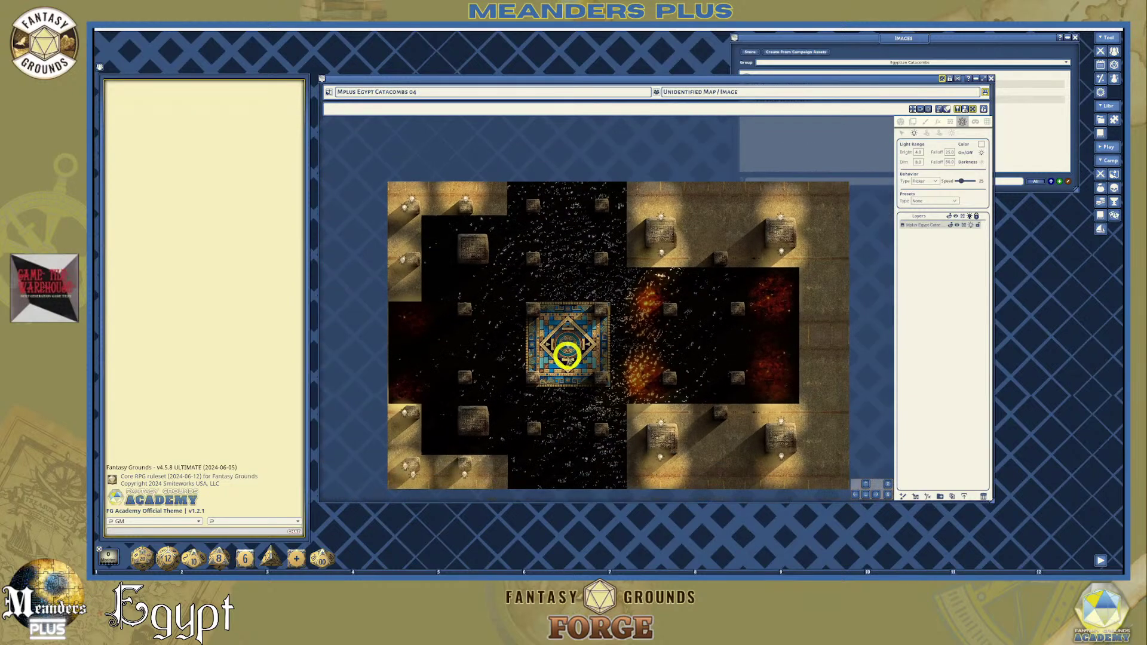
{"action": "scroll", "coordinate": [571, 344], "scroll_direction": "up", "scroll_amount": 1}
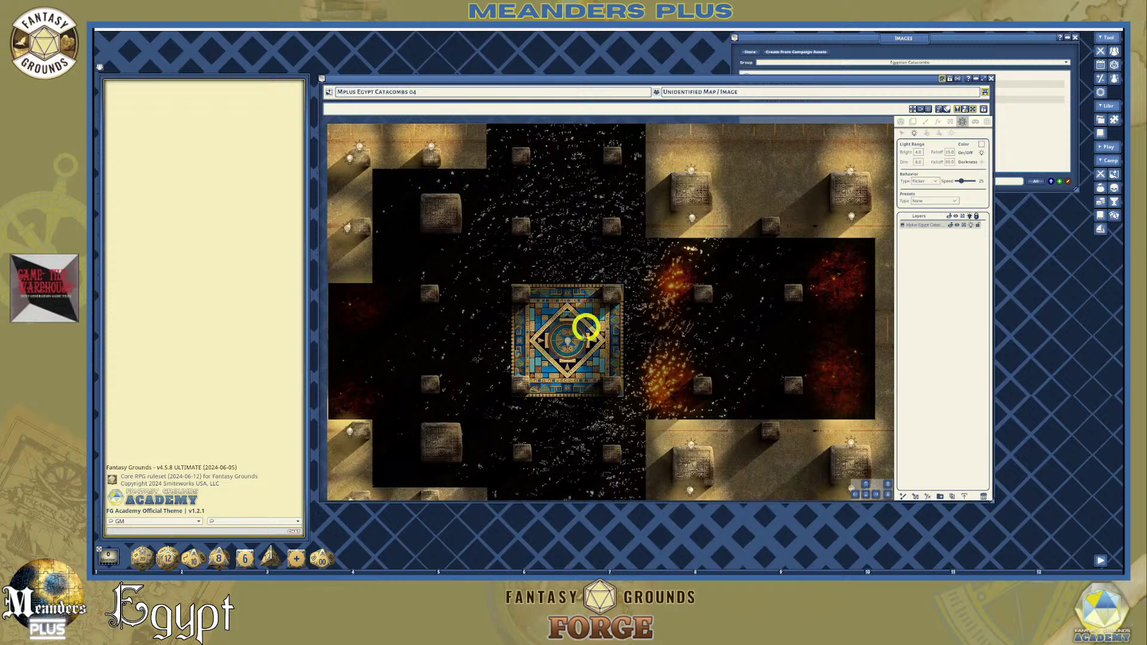
{"action": "scroll", "coordinate": [589, 325], "scroll_direction": "down", "scroll_amount": 2}
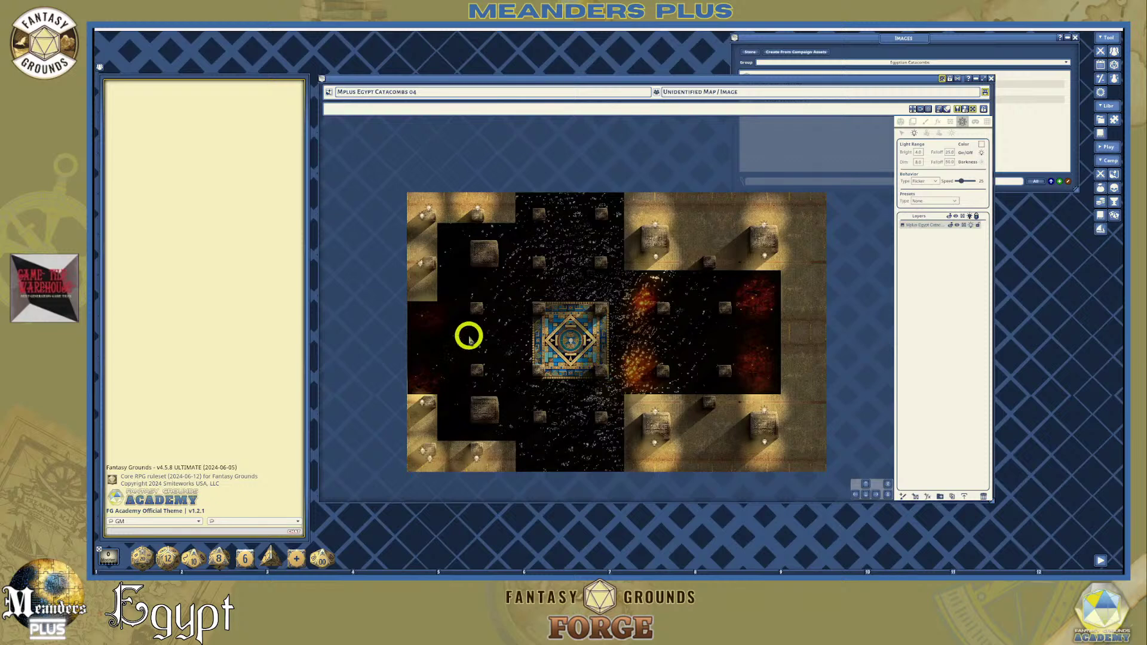
{"action": "scroll", "coordinate": [591, 360], "scroll_direction": "up", "scroll_amount": 1}
{"action": "scroll", "coordinate": [591, 360], "scroll_direction": "up", "scroll_amount": 1}
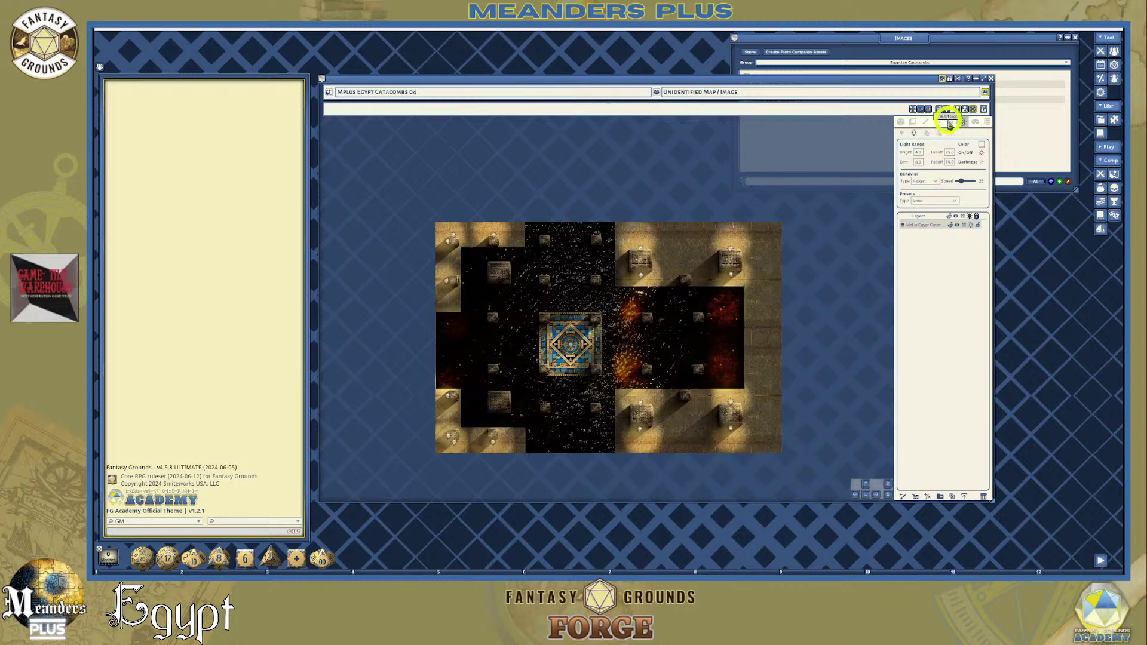
Add an effects layer above the map image, set its FX type to Water and lower its mask blur
{"action": "left_click", "coordinate": [950, 121]}
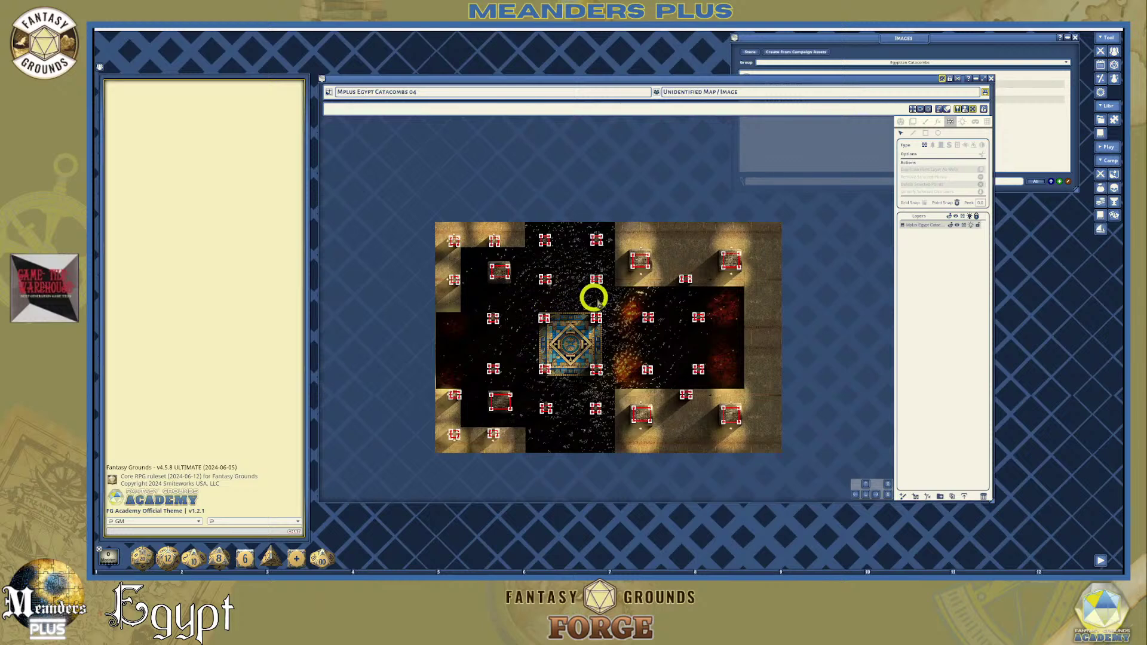
{"action": "left_click", "coordinate": [924, 133]}
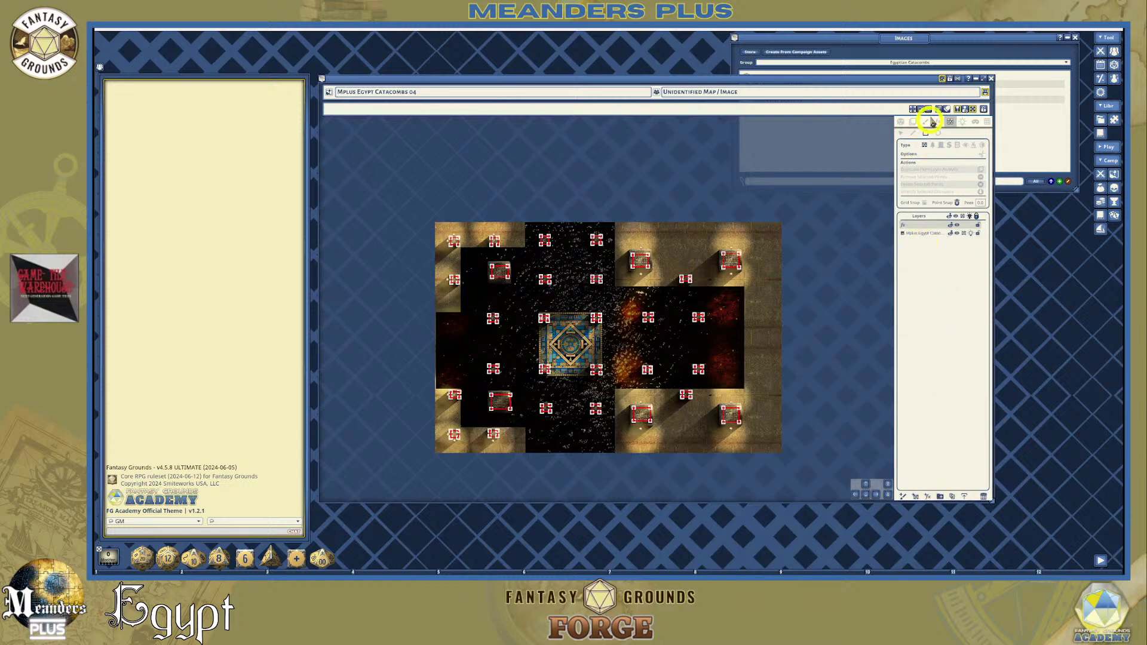
{"action": "left_click", "coordinate": [938, 123]}
{"action": "left_click", "coordinate": [961, 147]}
{"action": "left_click", "coordinate": [942, 194]}
{"action": "left_click", "coordinate": [918, 202]}
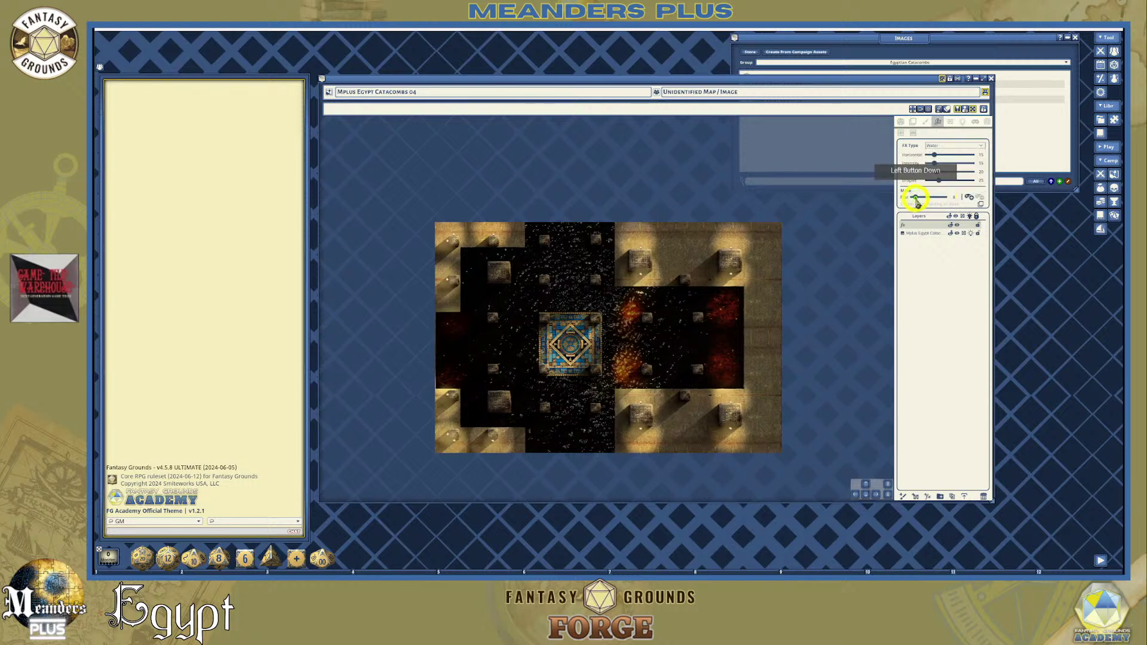
{"action": "left_click_drag", "start_coordinate": [916, 199], "coordinate": [913, 197]}
{"action": "scroll", "coordinate": [589, 371], "scroll_direction": "up", "scroll_amount": 5}
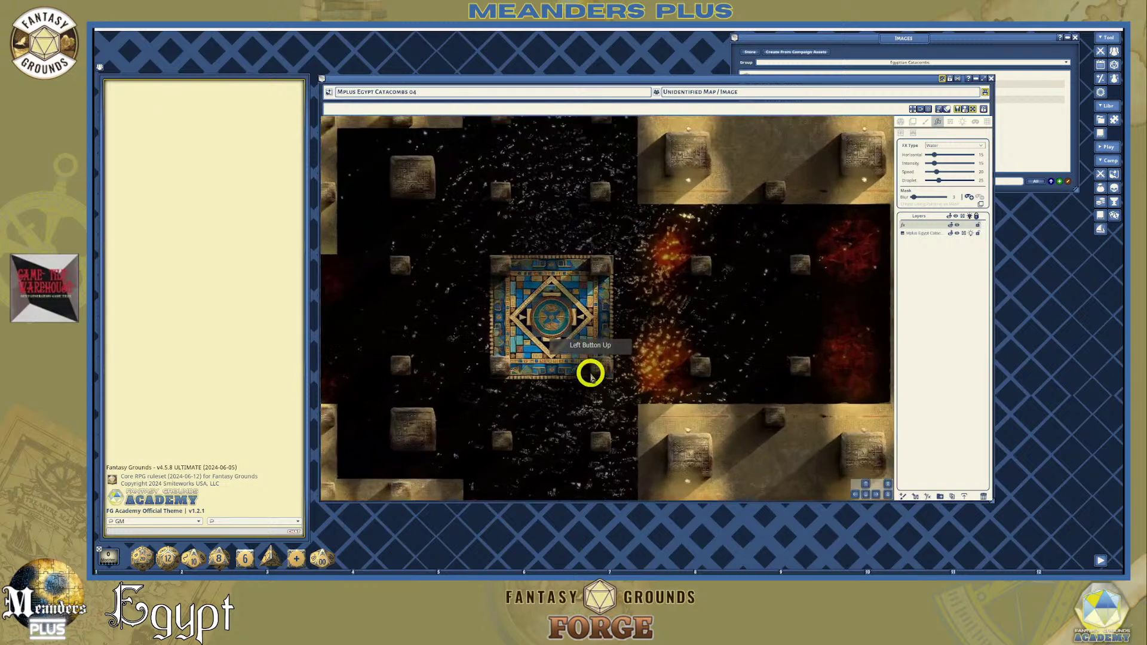
{"action": "scroll", "coordinate": [800, 376], "scroll_direction": "down", "scroll_amount": 5}
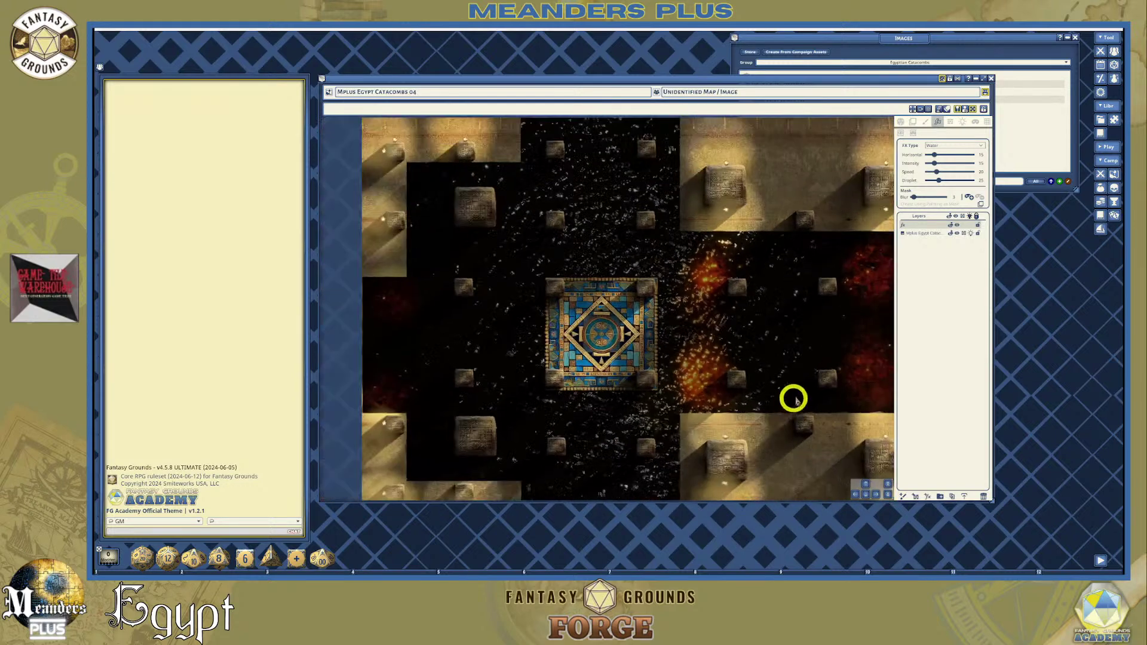
Start the water effect's mask and paint it over the central channel and the western arm of dark water
{"action": "left_click", "coordinate": [969, 197]}
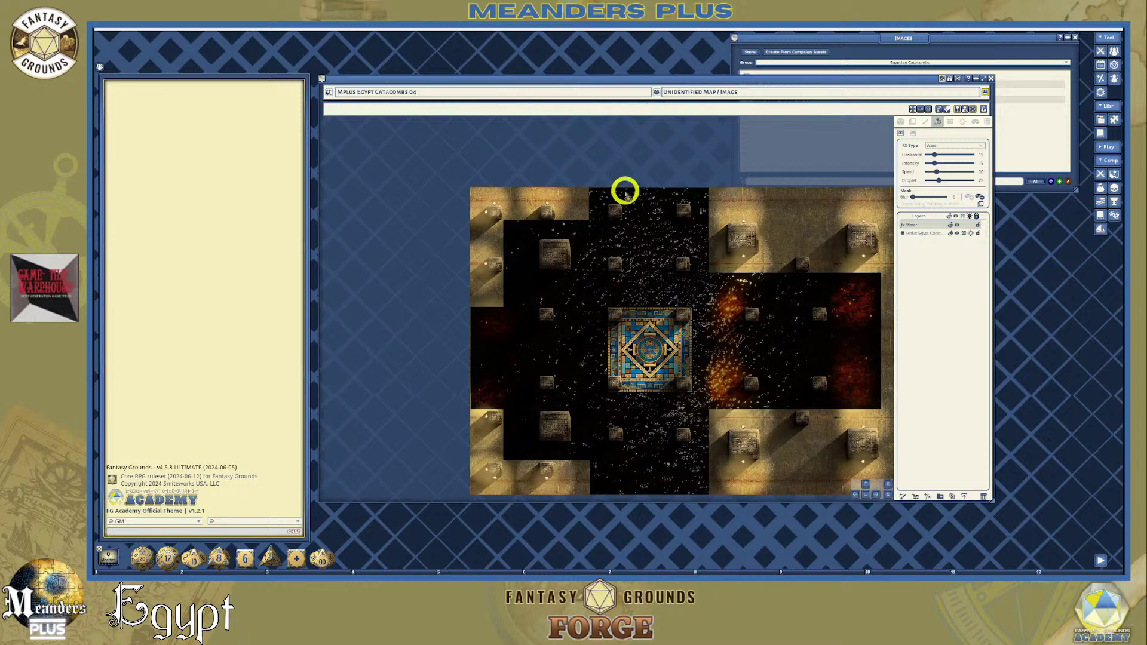
{"action": "left_click_drag", "start_coordinate": [625, 190], "coordinate": [673, 302]}
{"action": "left_click_drag", "start_coordinate": [573, 225], "coordinate": [707, 492]}
{"action": "left_click_drag", "start_coordinate": [510, 381], "coordinate": [538, 455]}
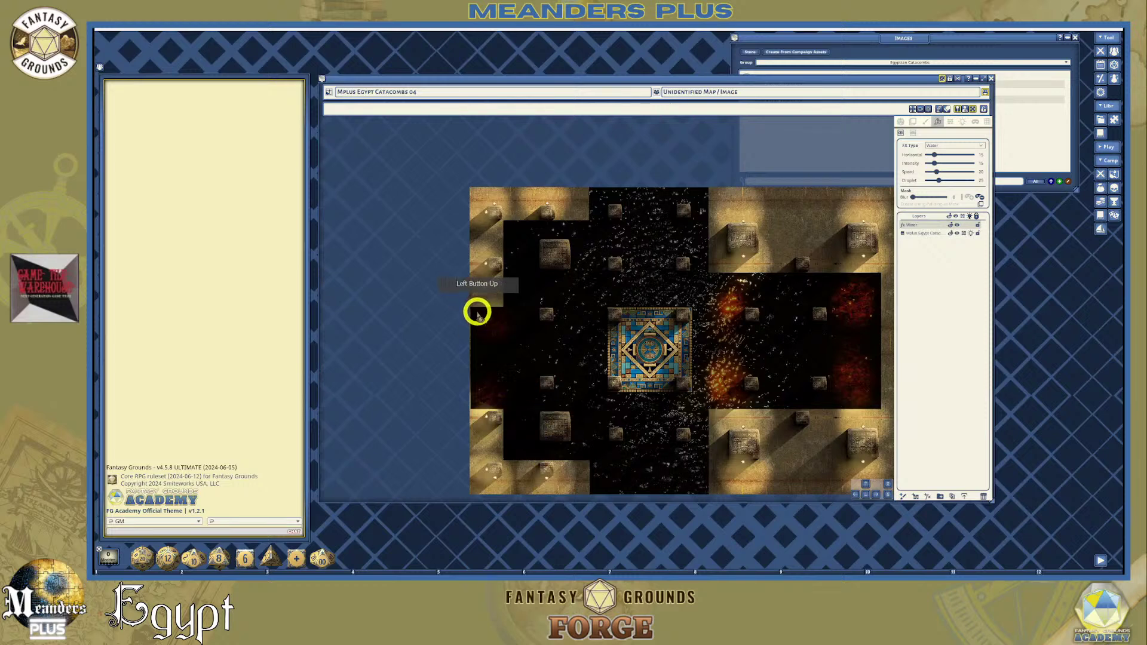
{"action": "left_click_drag", "start_coordinate": [473, 311], "coordinate": [536, 408]}
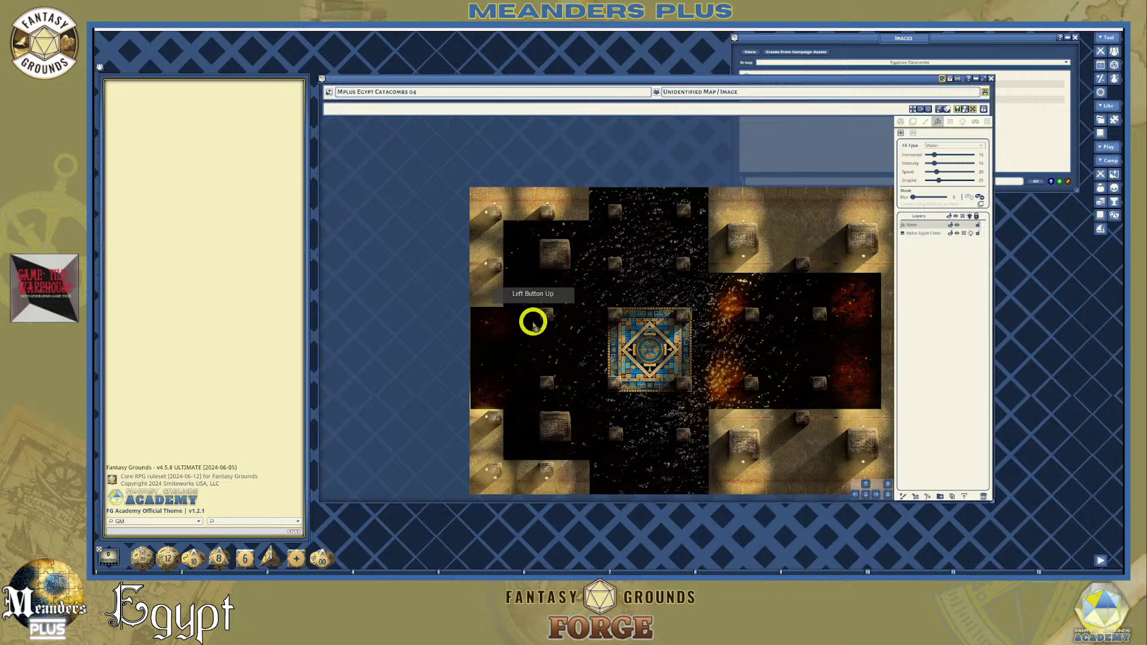
{"action": "left_click_drag", "start_coordinate": [533, 322], "coordinate": [605, 376]}
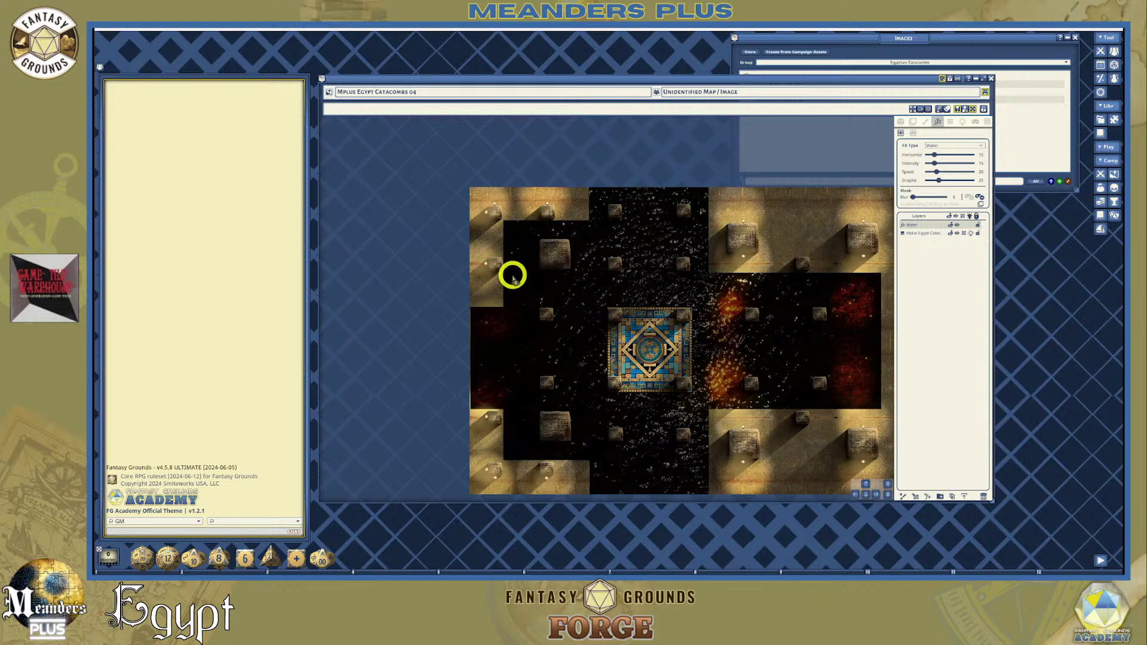
Extend the water mask across the band above the mosaic and over the eastern arm to its far end
{"action": "left_click_drag", "start_coordinate": [512, 274], "coordinate": [876, 300]}
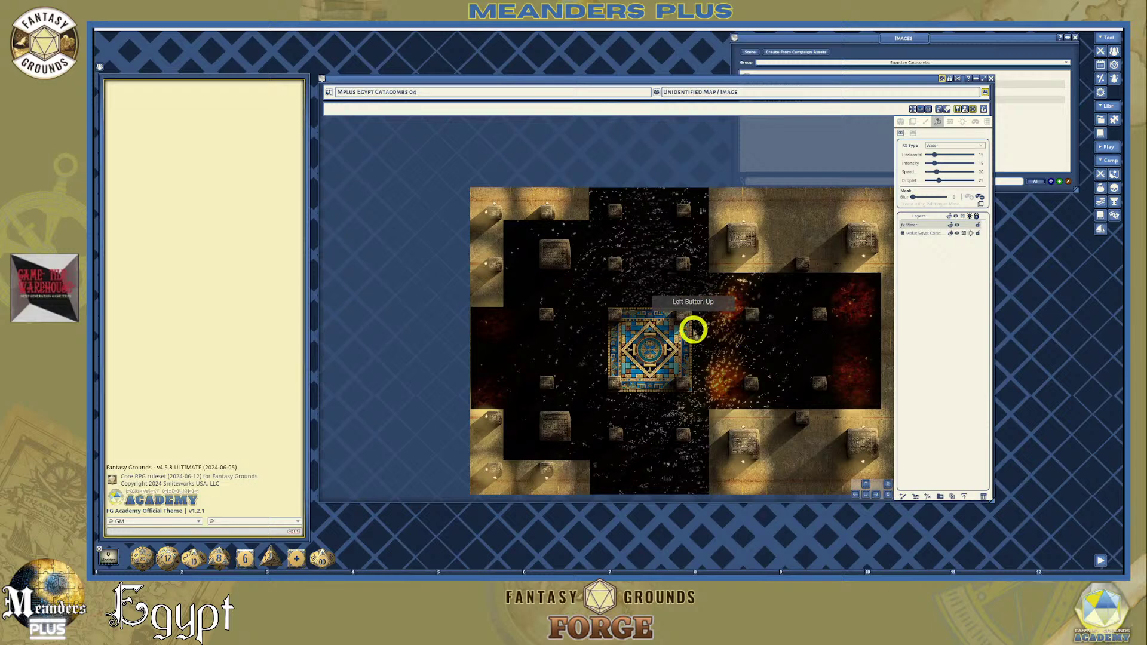
{"action": "left_click_drag", "start_coordinate": [707, 328], "coordinate": [877, 374]}
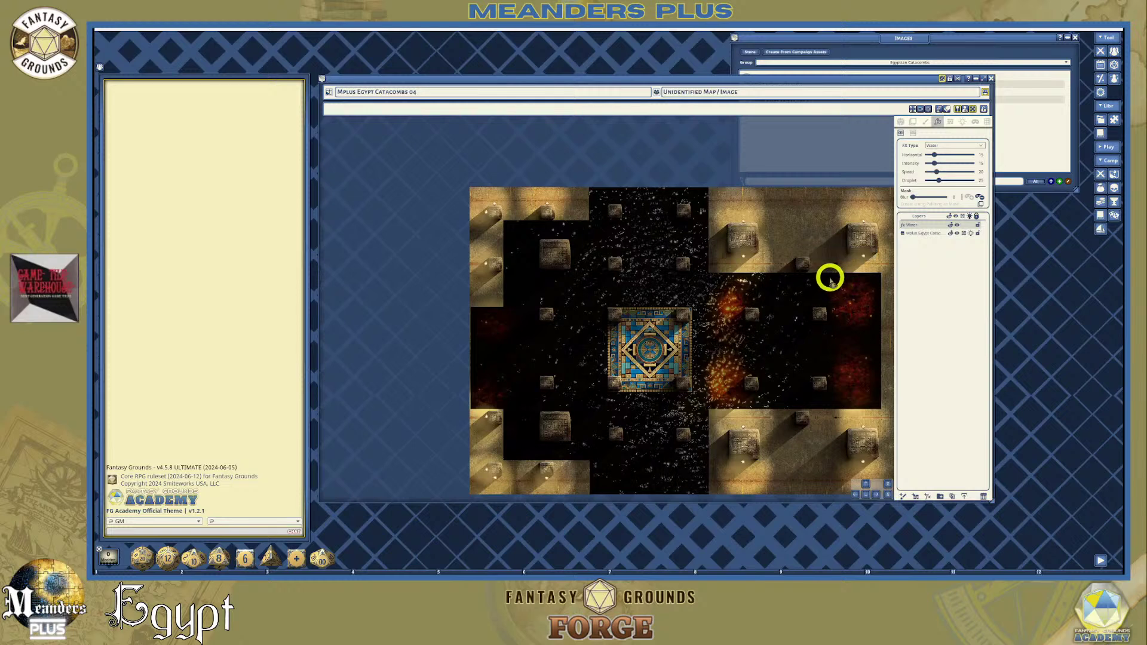
{"action": "left_click_drag", "start_coordinate": [830, 277], "coordinate": [877, 404]}
{"action": "left_click_drag", "start_coordinate": [702, 394], "coordinate": [876, 401]}
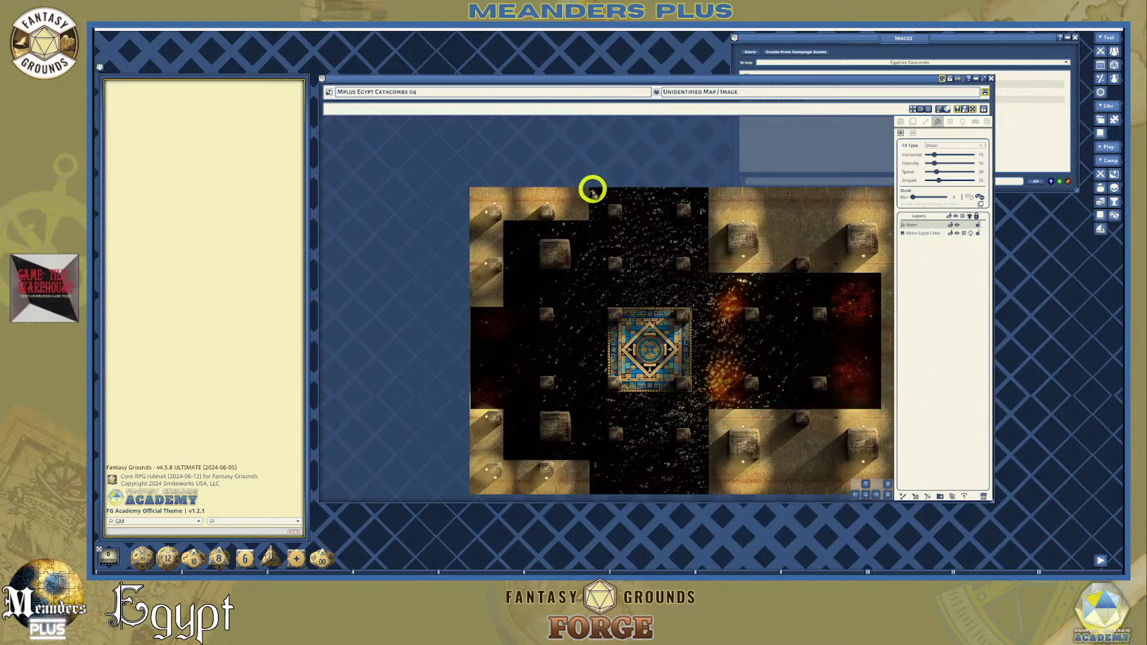
Mask the central channel with rectangles along its north end, beside the mosaic, and down to the map's southern edge
{"action": "left_click_drag", "start_coordinate": [592, 189], "coordinate": [704, 203]}
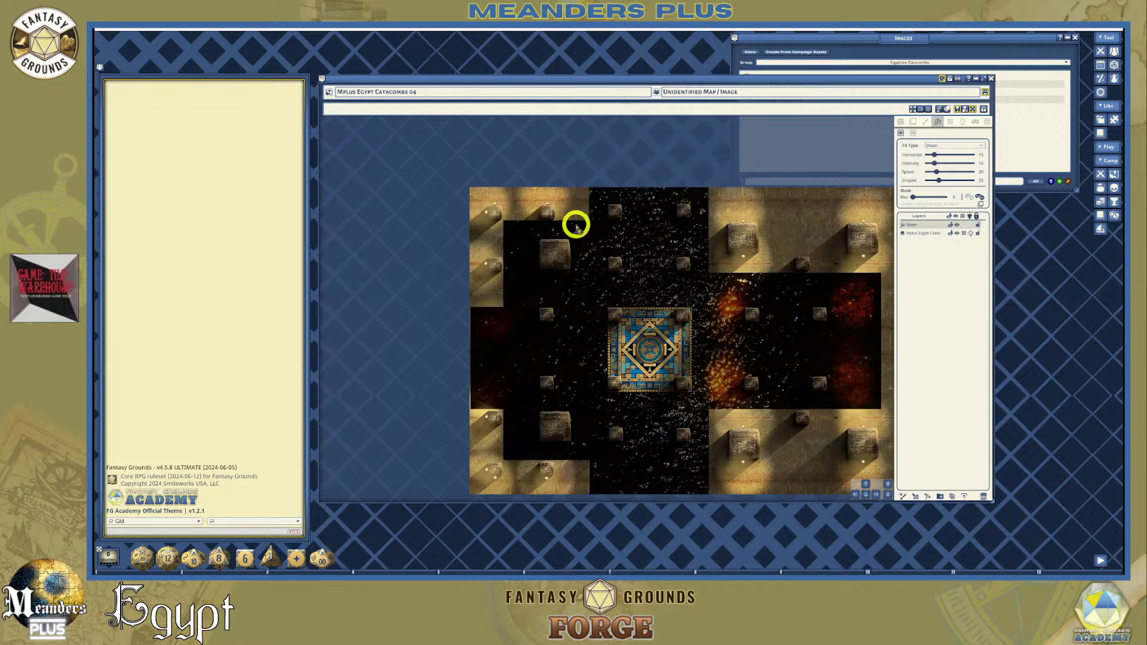
{"action": "left_click_drag", "start_coordinate": [576, 224], "coordinate": [700, 430]}
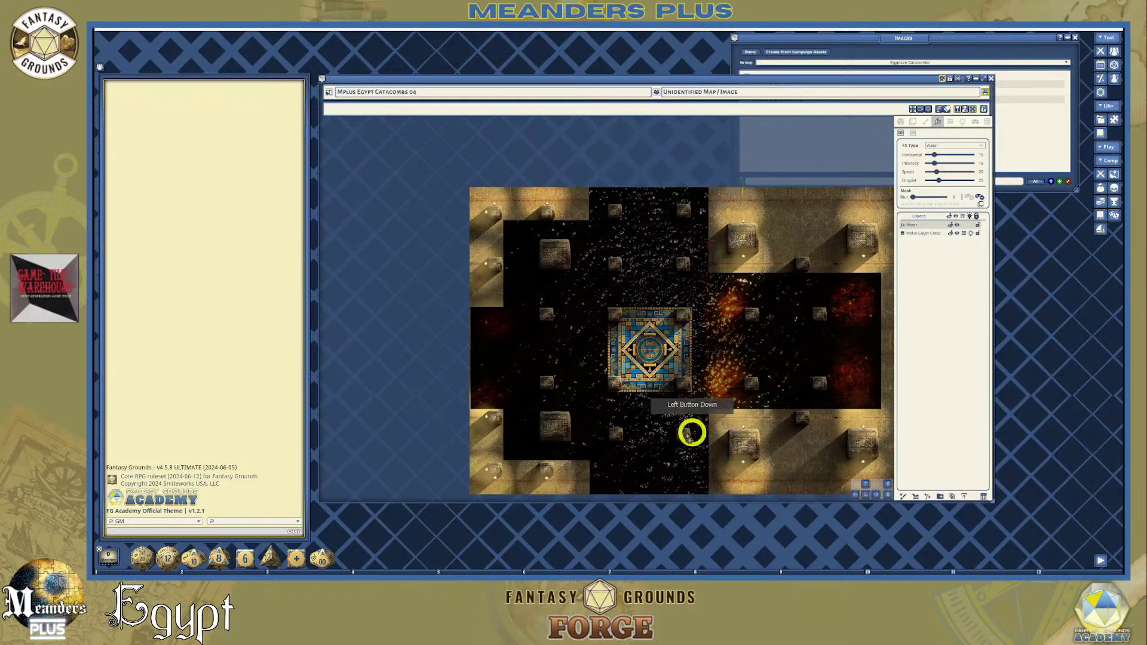
{"action": "left_click_drag", "start_coordinate": [585, 396], "coordinate": [703, 427]}
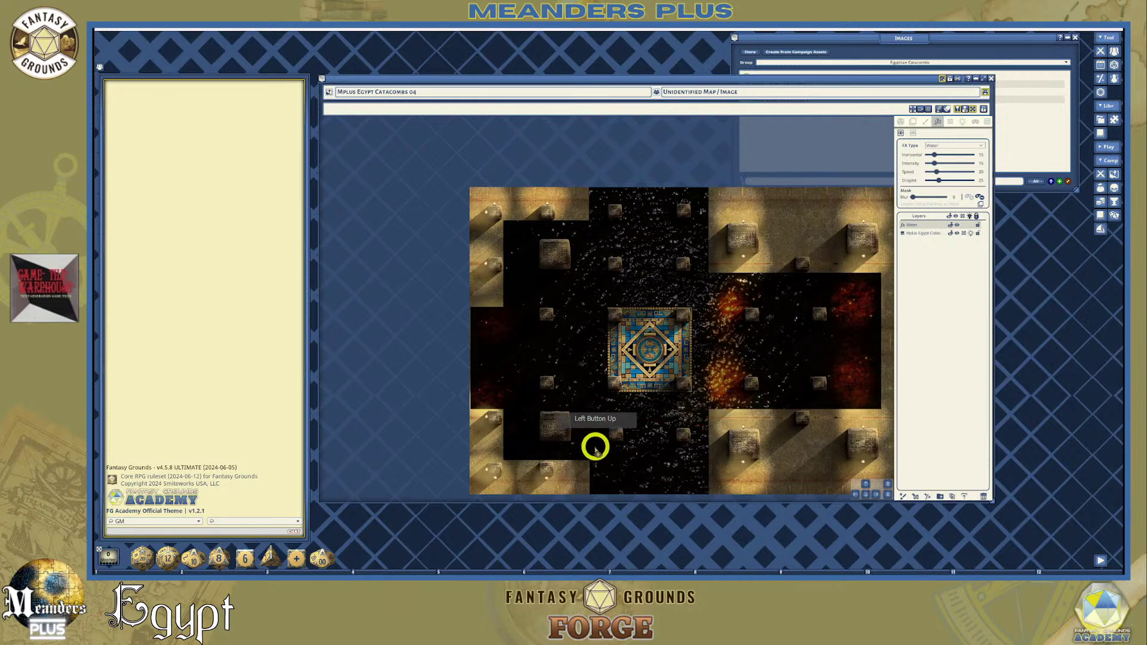
{"action": "left_click_drag", "start_coordinate": [590, 442], "coordinate": [644, 468]}
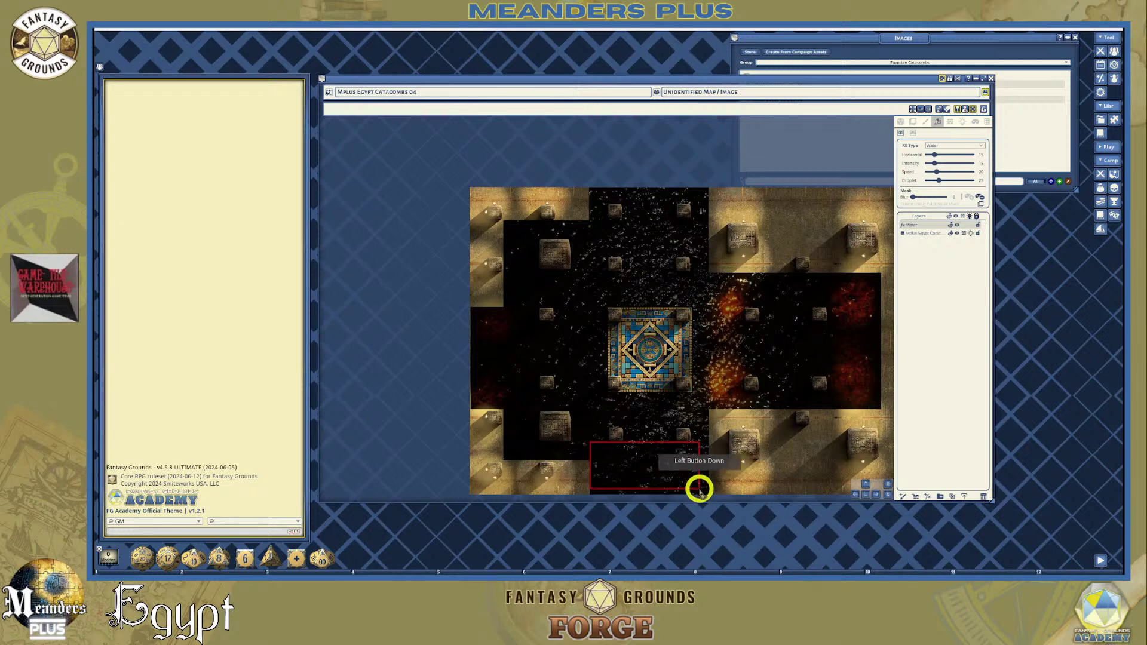
{"action": "left_click_drag", "start_coordinate": [708, 493], "coordinate": [707, 491]}
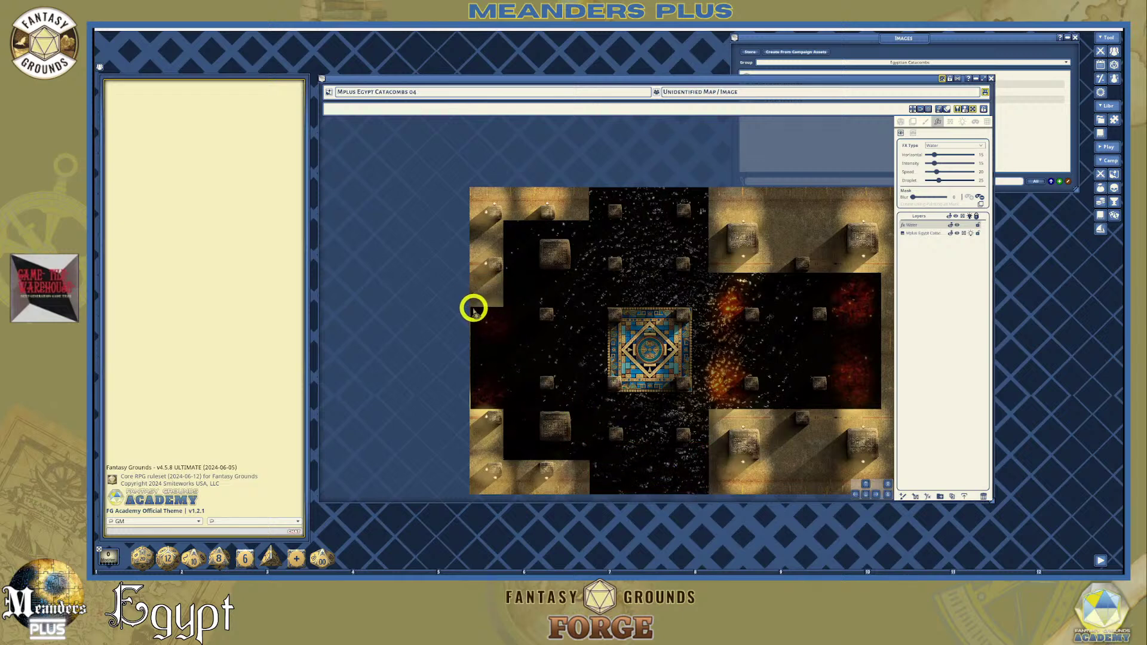
Add mask rectangles over the western arm, the water west of the mosaic, and the eastern arm's inner, outer and southern edges
{"action": "left_click_drag", "start_coordinate": [472, 308], "coordinate": [535, 408]}
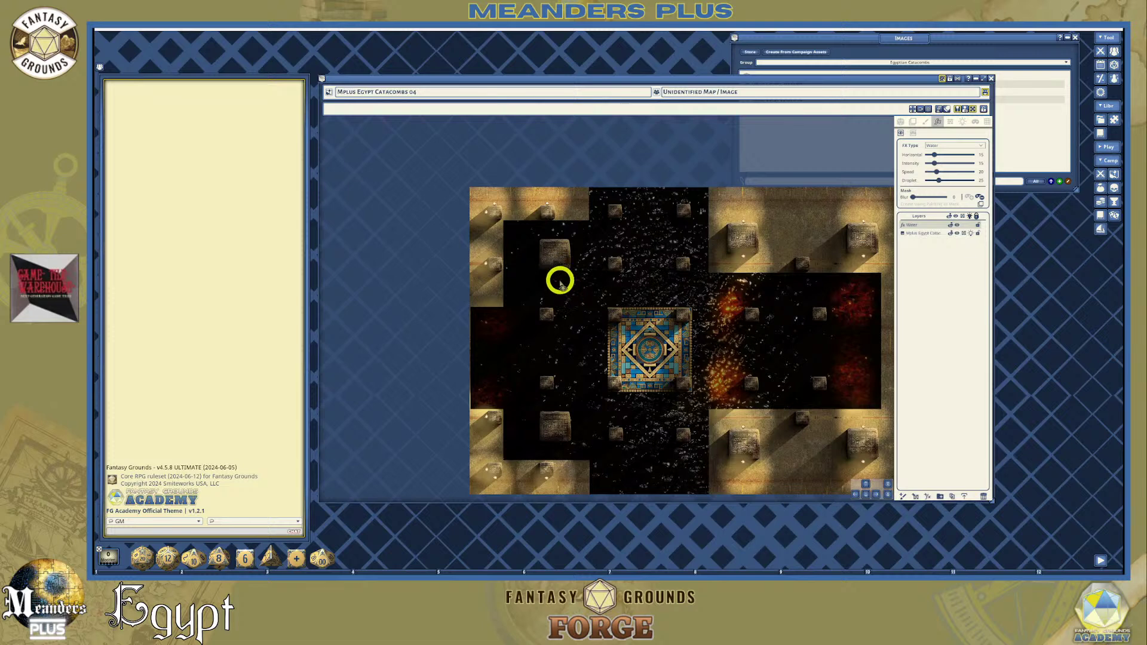
{"action": "left_click_drag", "start_coordinate": [558, 275], "coordinate": [607, 405]}
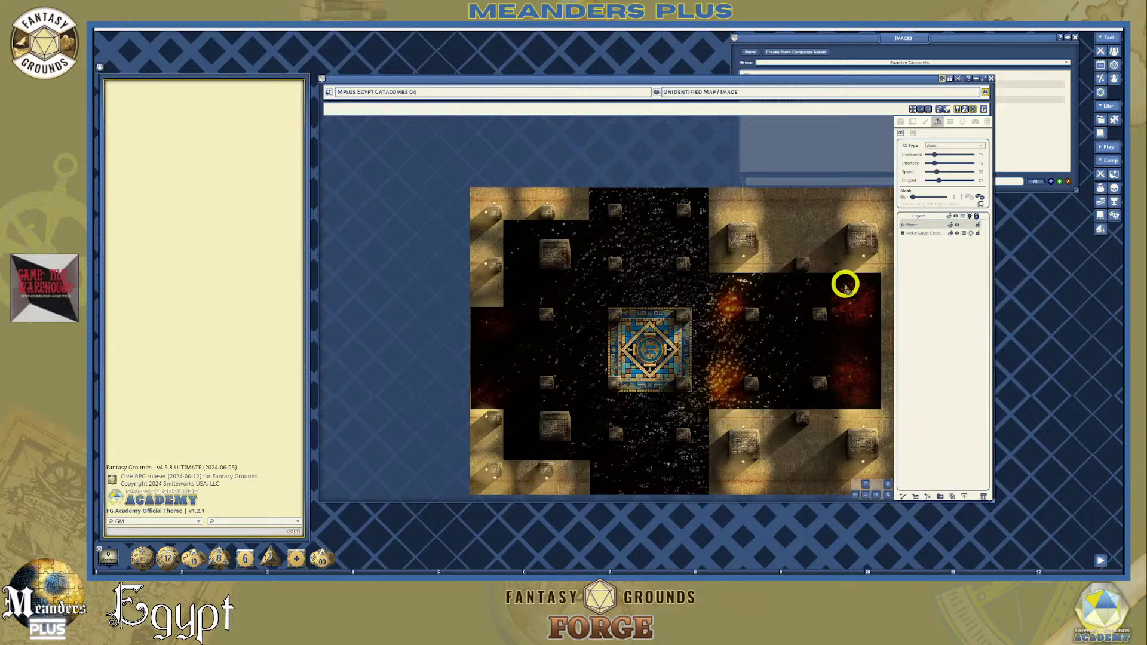
{"action": "left_click_drag", "start_coordinate": [835, 277], "coordinate": [879, 408]}
{"action": "left_click_drag", "start_coordinate": [730, 394], "coordinate": [879, 407]}
{"action": "left_click_drag", "start_coordinate": [824, 369], "coordinate": [696, 293]}
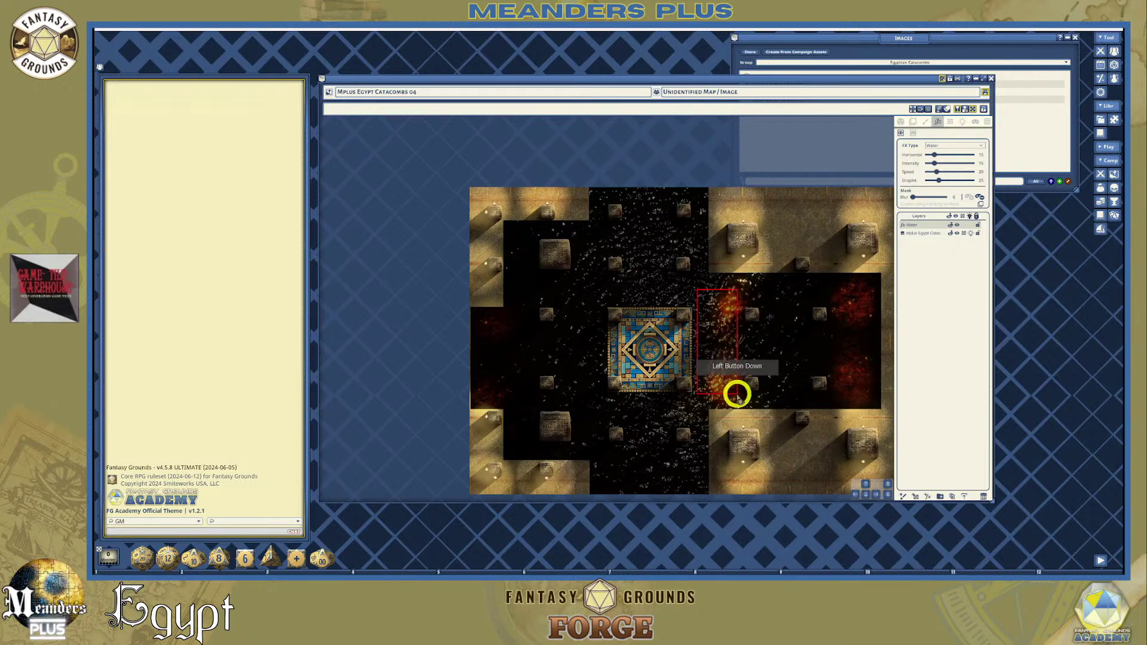
{"action": "left_click_drag", "start_coordinate": [736, 408], "coordinate": [736, 408]}
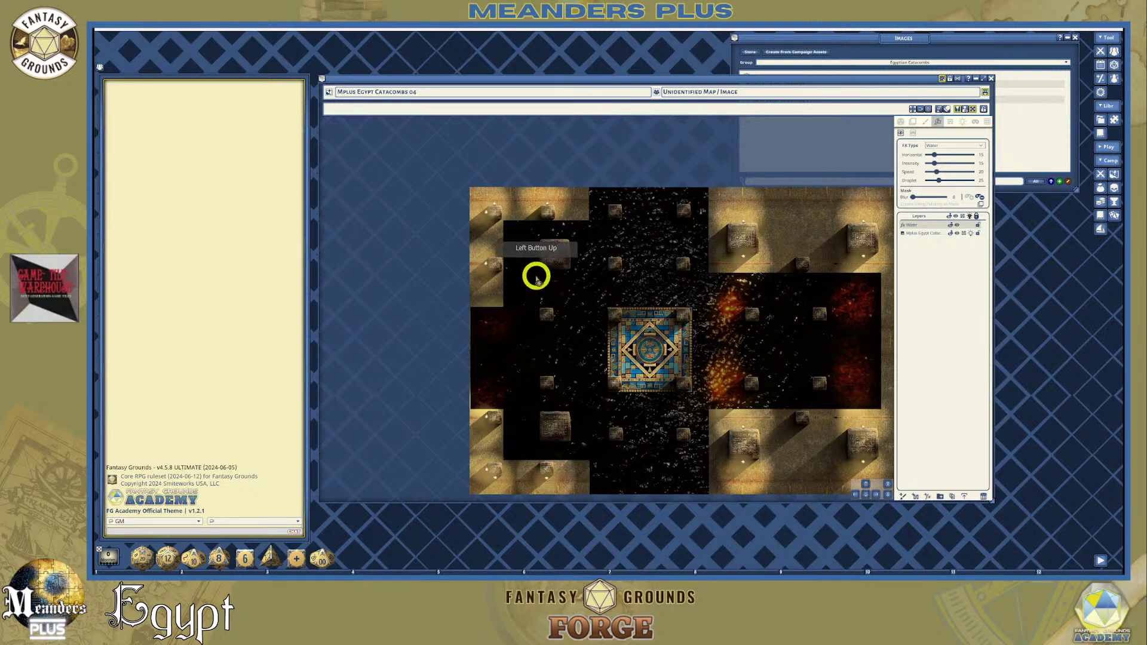
Mask the water north of the mosaic, around the northwest block, and along the western side down to the southwest block
{"action": "left_click_drag", "start_coordinate": [523, 272], "coordinate": [711, 305]}
{"action": "left_click_drag", "start_coordinate": [638, 199], "coordinate": [669, 299]}
{"action": "left_click_drag", "start_coordinate": [505, 223], "coordinate": [705, 239]}
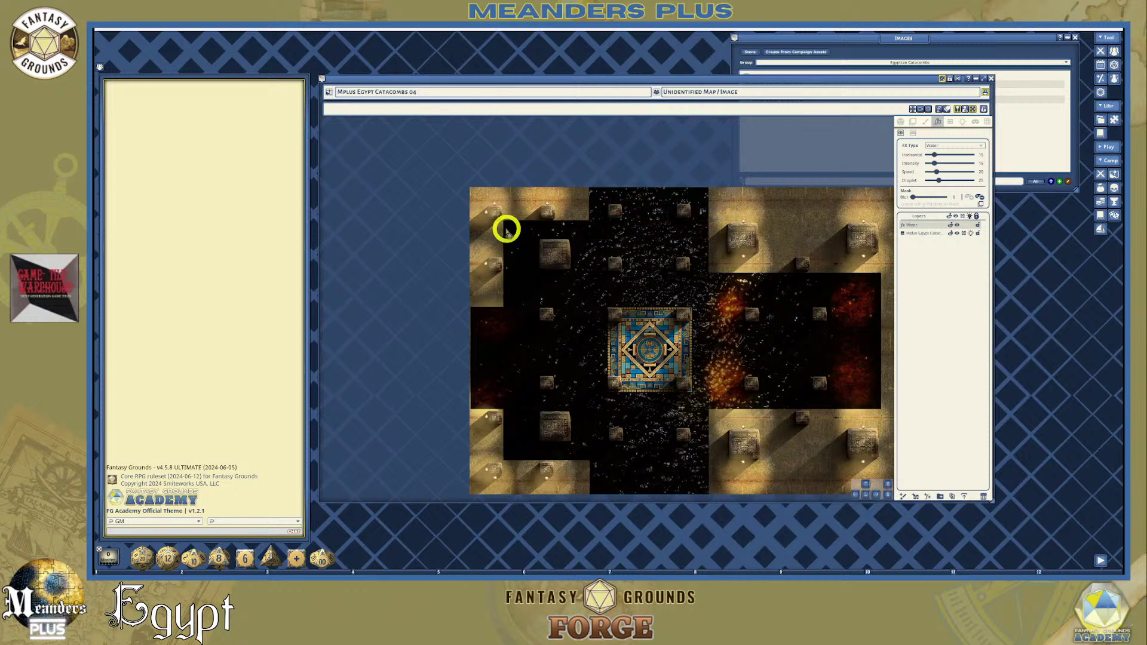
{"action": "left_click_drag", "start_coordinate": [506, 227], "coordinate": [539, 454]}
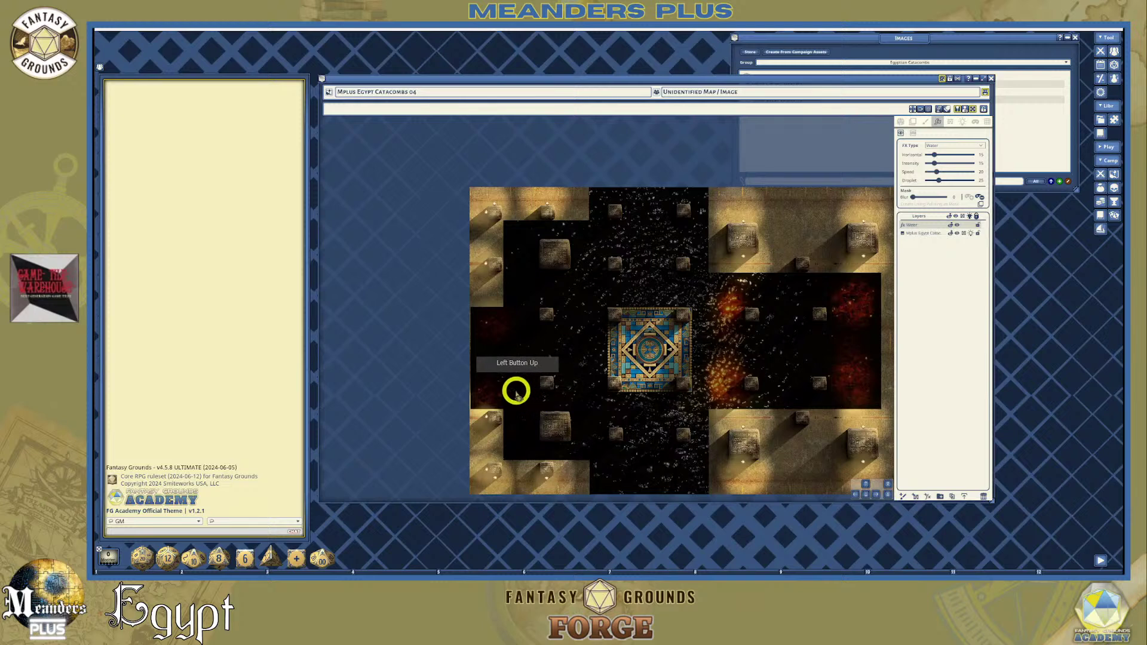
{"action": "left_click_drag", "start_coordinate": [507, 394], "coordinate": [585, 406]}
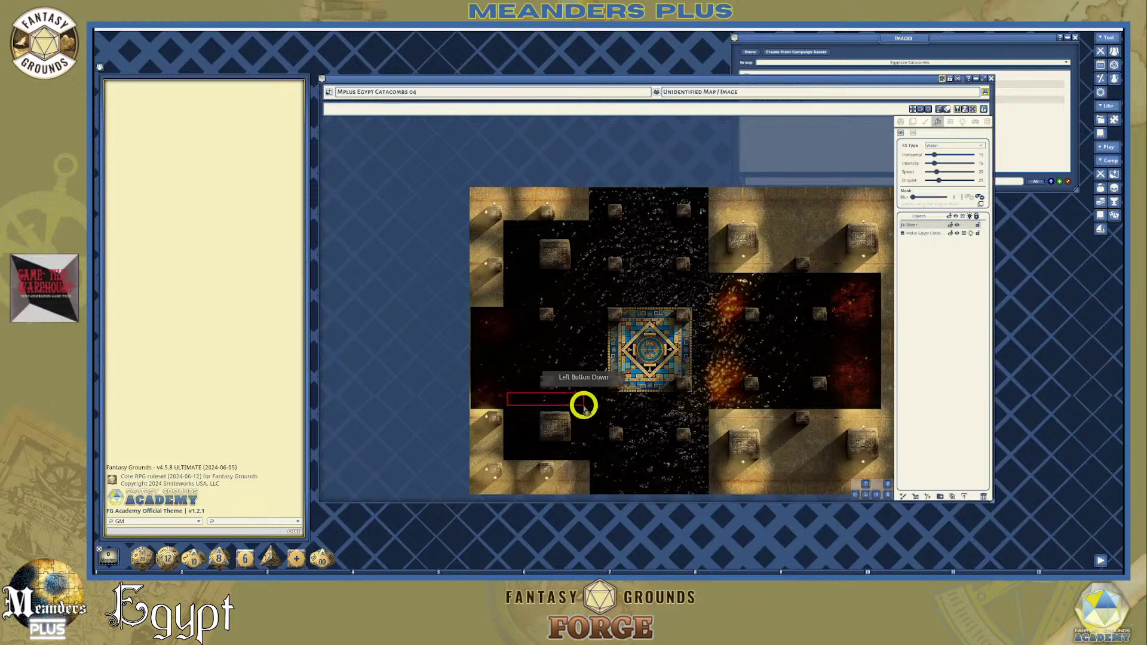
{"action": "left_click_drag", "start_coordinate": [584, 406], "coordinate": [598, 408]}
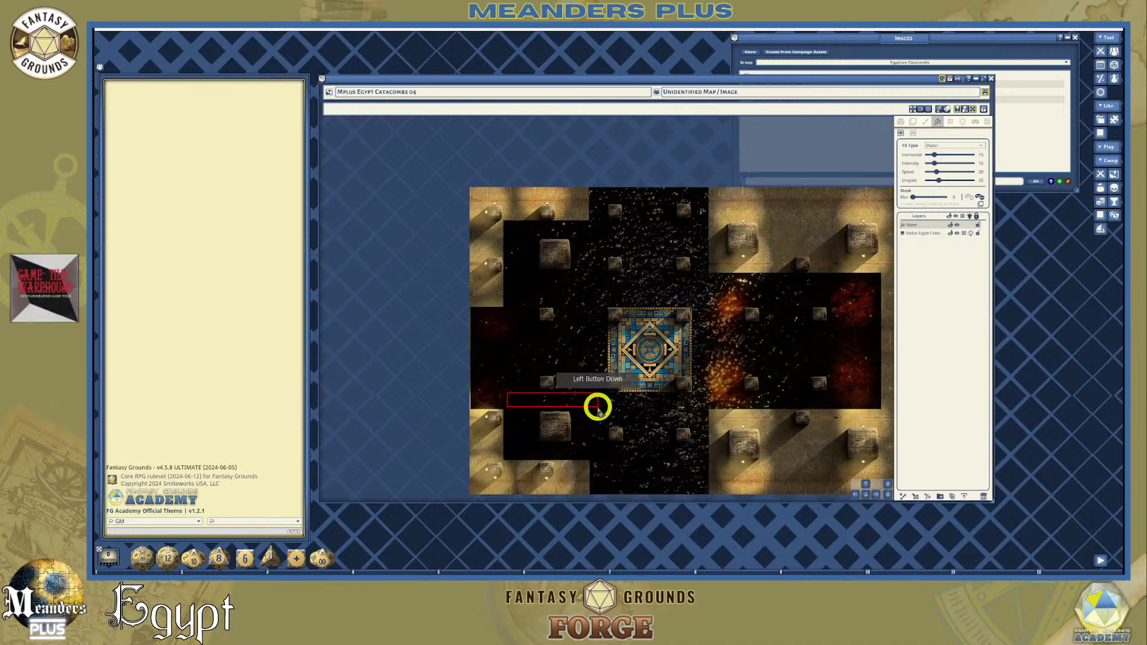
{"action": "left_click_drag", "start_coordinate": [598, 408], "coordinate": [601, 410]}
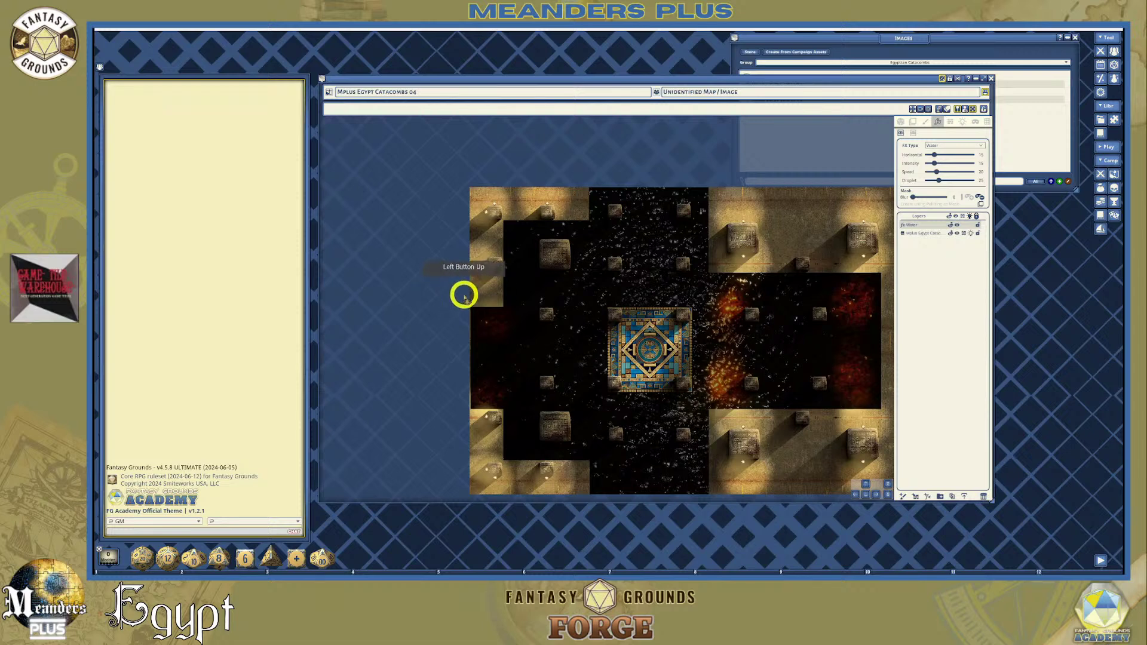
Mask the western arm again, then the band running east above the mosaic and the eastern arm between its pillars
{"action": "left_click_drag", "start_coordinate": [472, 315], "coordinate": [537, 410]}
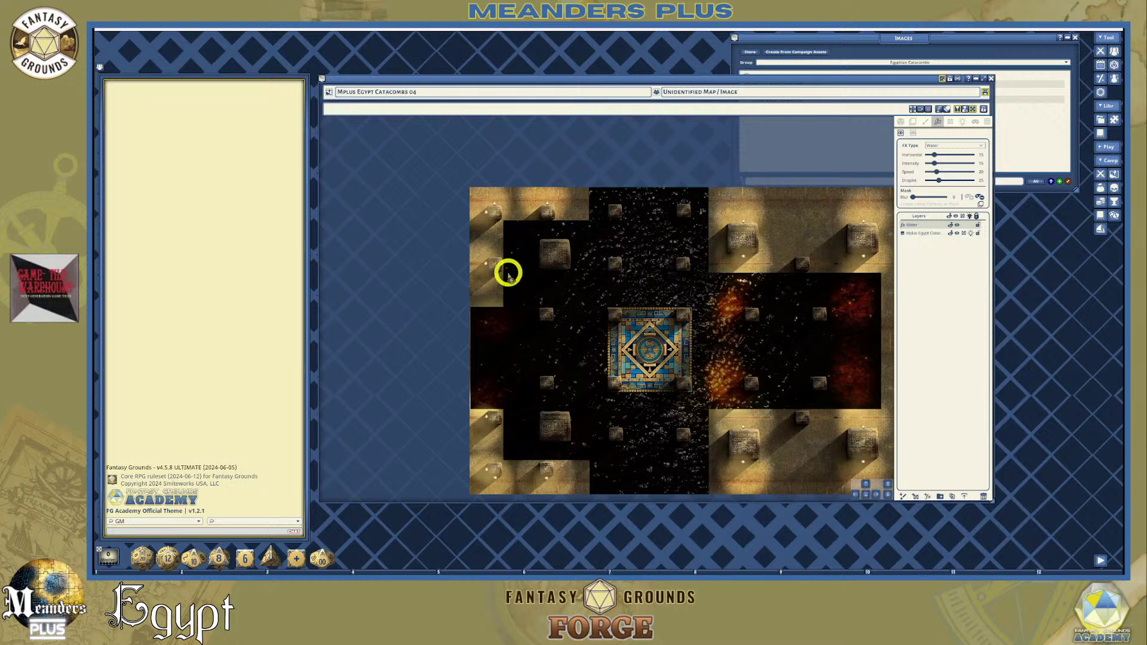
{"action": "left_click_drag", "start_coordinate": [508, 273], "coordinate": [877, 306]}
{"action": "left_click_drag", "start_coordinate": [831, 275], "coordinate": [880, 409]}
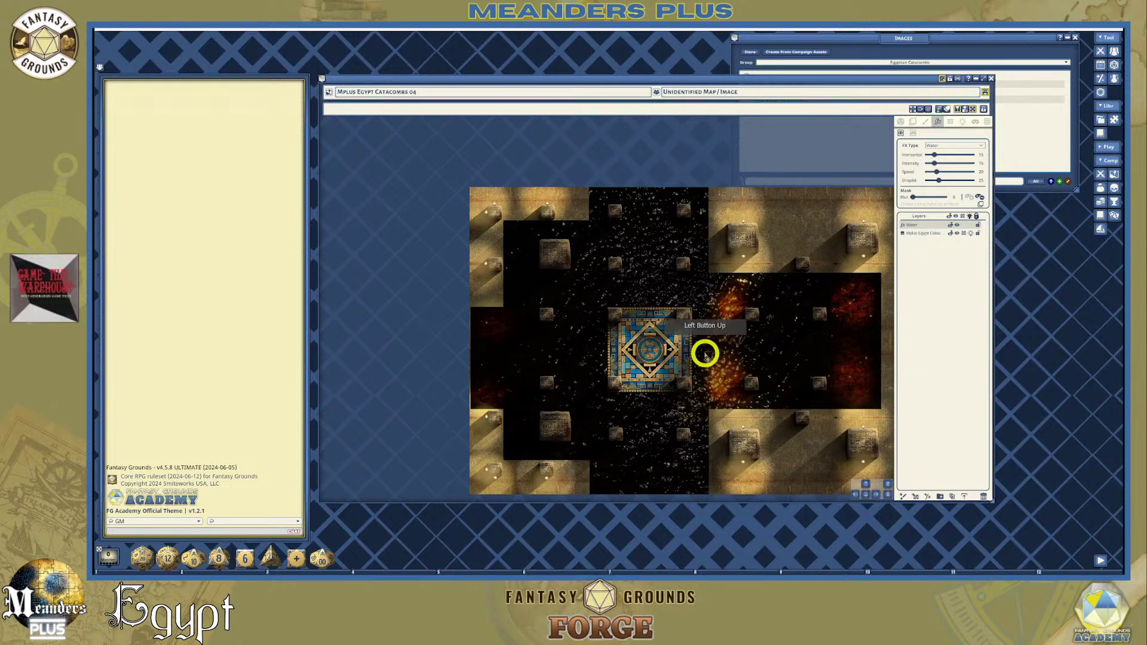
{"action": "left_click_drag", "start_coordinate": [702, 329], "coordinate": [773, 349]}
{"action": "left_click_drag", "start_coordinate": [840, 367], "coordinate": [873, 373]}
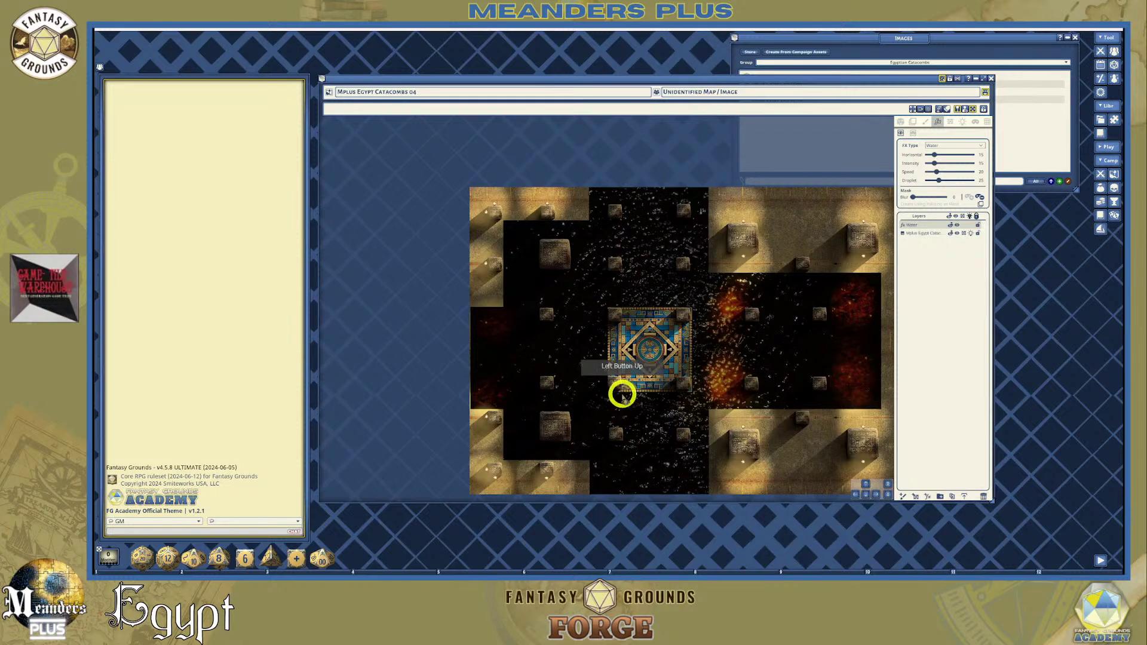
Cover the channel south of the mosaic and the western arm with further mask rectangles
{"action": "left_click_drag", "start_coordinate": [626, 396], "coordinate": [675, 491]}
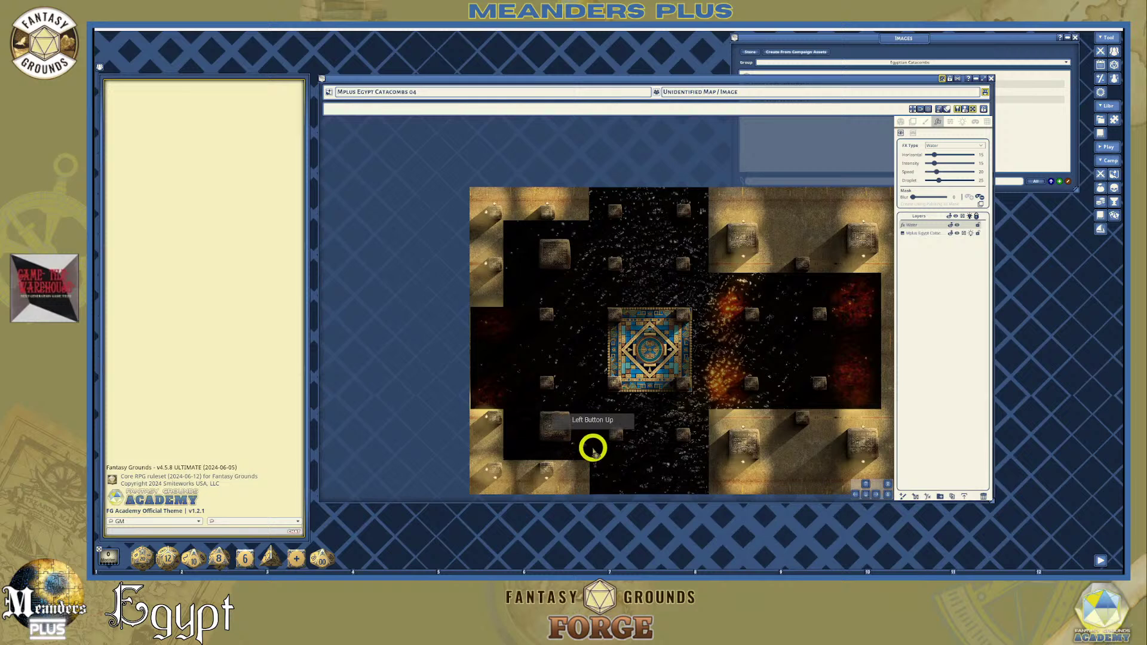
{"action": "left_click_drag", "start_coordinate": [596, 444], "coordinate": [707, 489]}
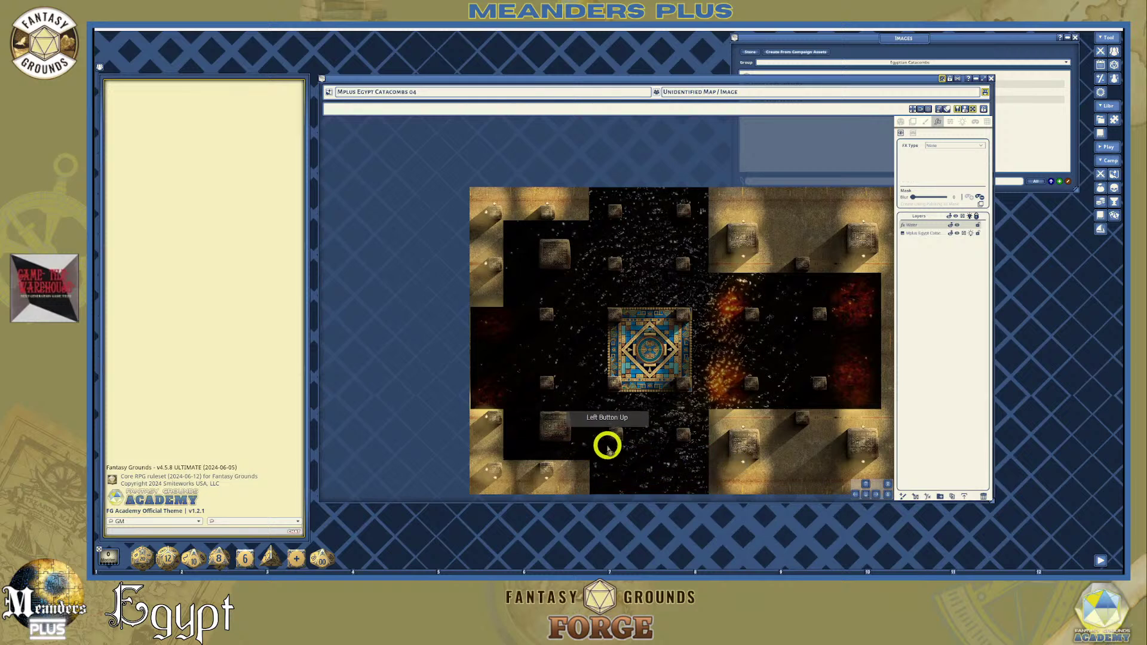
{"action": "left_click_drag", "start_coordinate": [597, 445], "coordinate": [708, 493]}
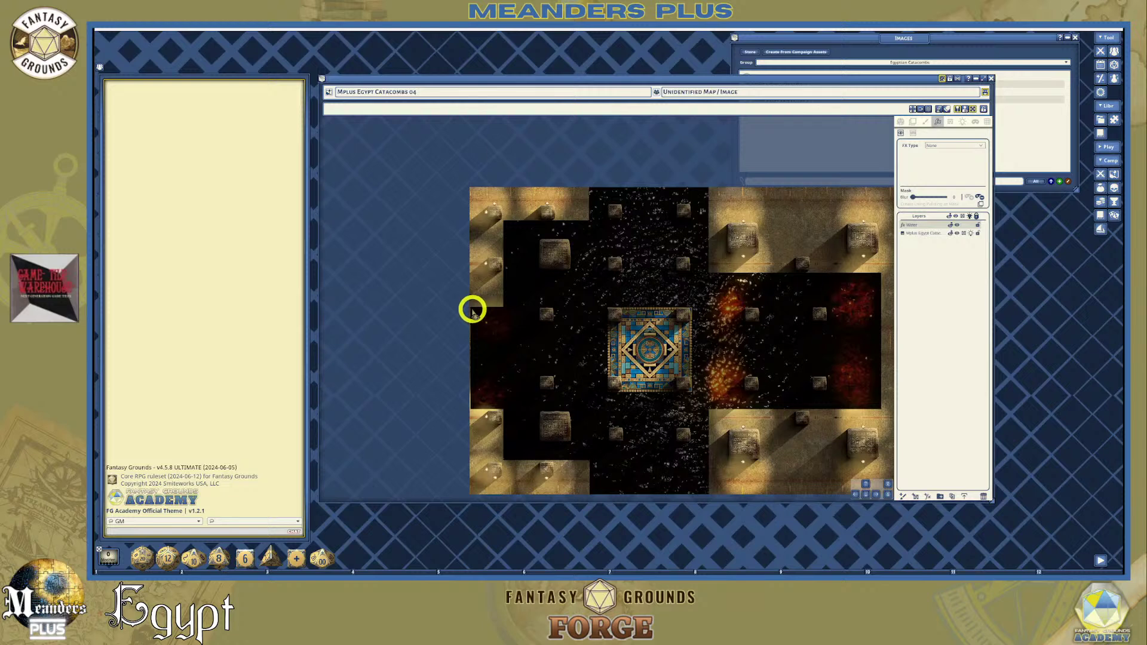
{"action": "left_click_drag", "start_coordinate": [471, 309], "coordinate": [536, 406]}
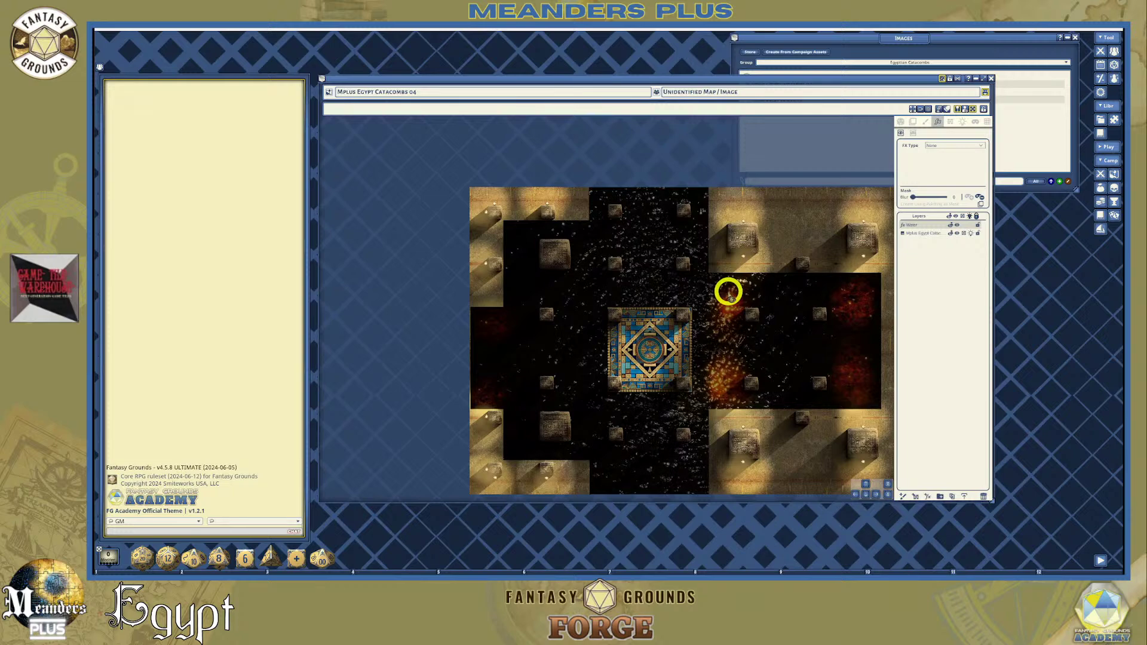
Fill in the mask between the eastern arm's pillars, across the band above the mosaic, and over the water south and southwest of it
{"action": "scroll", "coordinate": [759, 320], "scroll_direction": "up", "scroll_amount": 2}
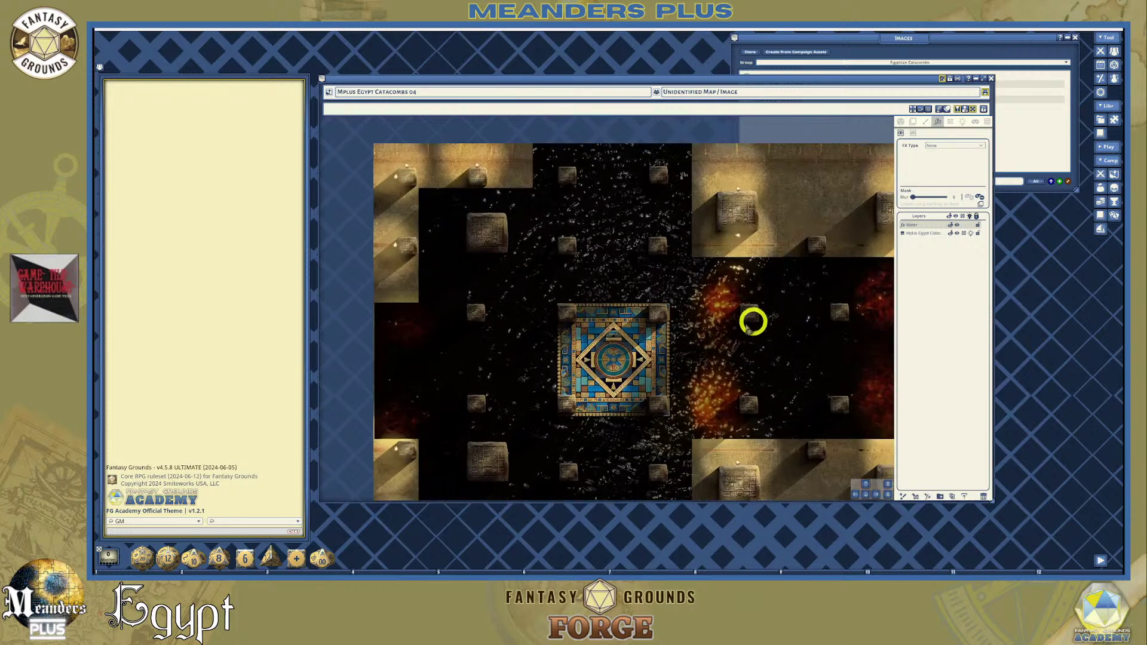
{"action": "scroll", "coordinate": [685, 336], "scroll_direction": "down", "scroll_amount": 2}
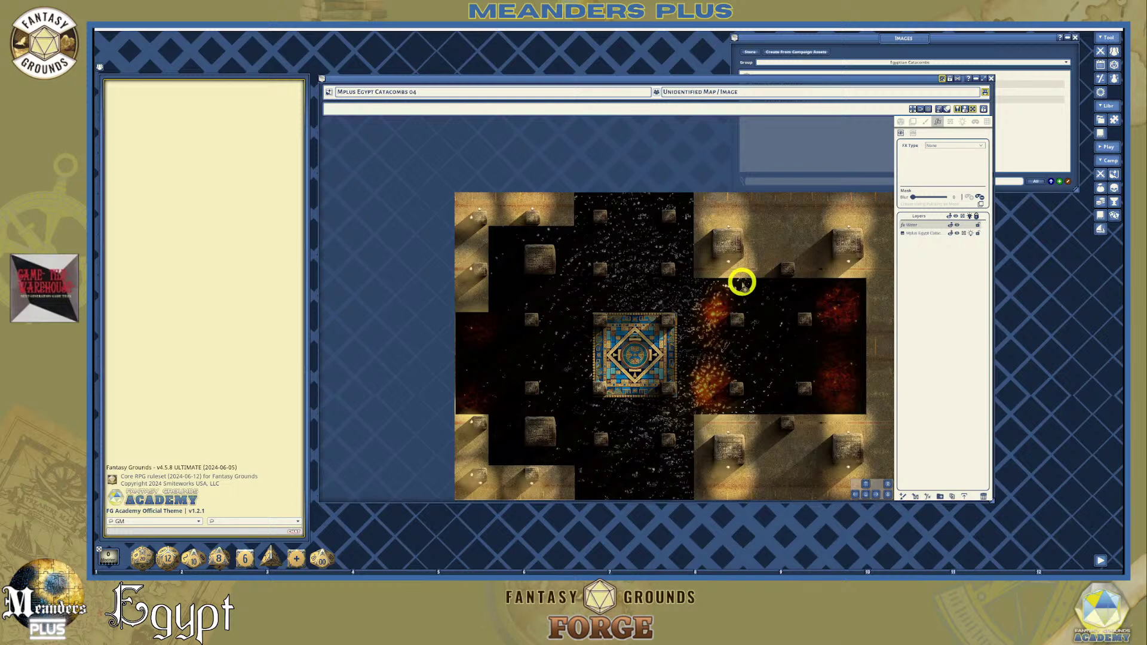
{"action": "left_click_drag", "start_coordinate": [744, 285], "coordinate": [793, 412]}
{"action": "left_click_drag", "start_coordinate": [692, 328], "coordinate": [858, 377]}
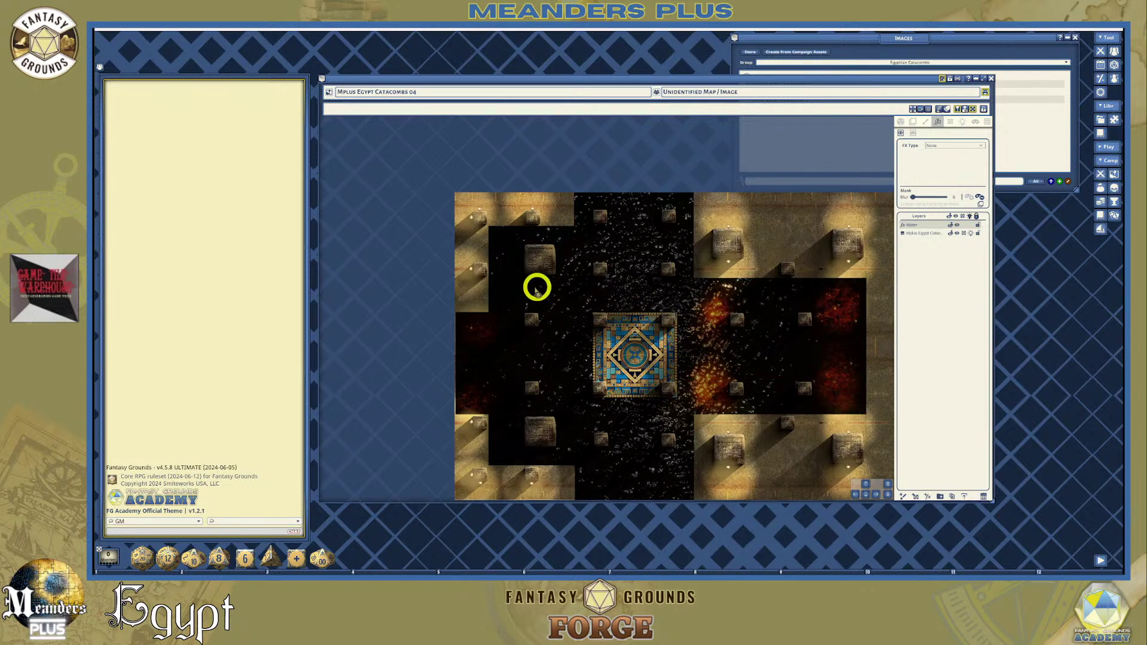
{"action": "left_click_drag", "start_coordinate": [543, 285], "coordinate": [848, 310]}
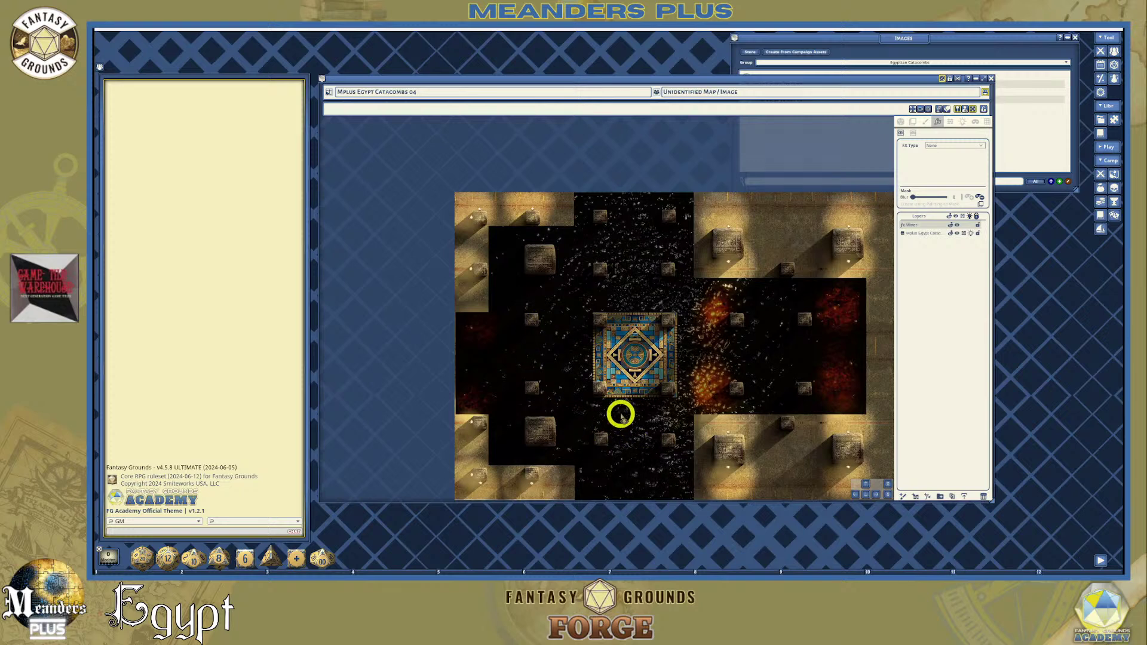
{"action": "left_click_drag", "start_coordinate": [653, 481], "coordinate": [658, 488]}
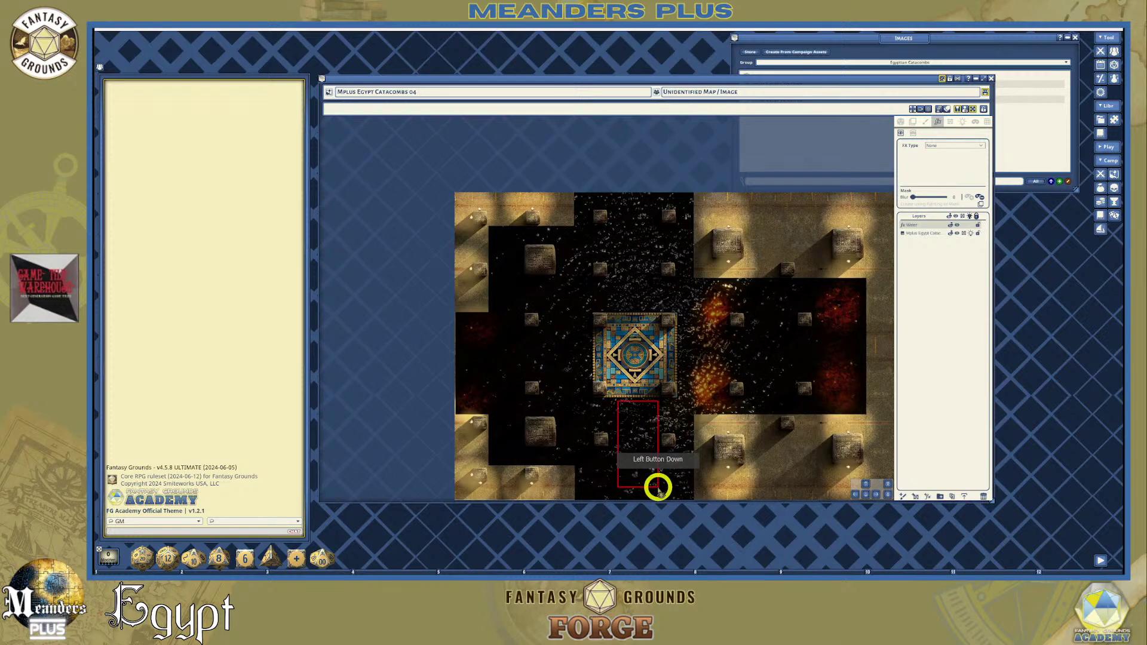
{"action": "left_click_drag", "start_coordinate": [563, 384], "coordinate": [589, 461]}
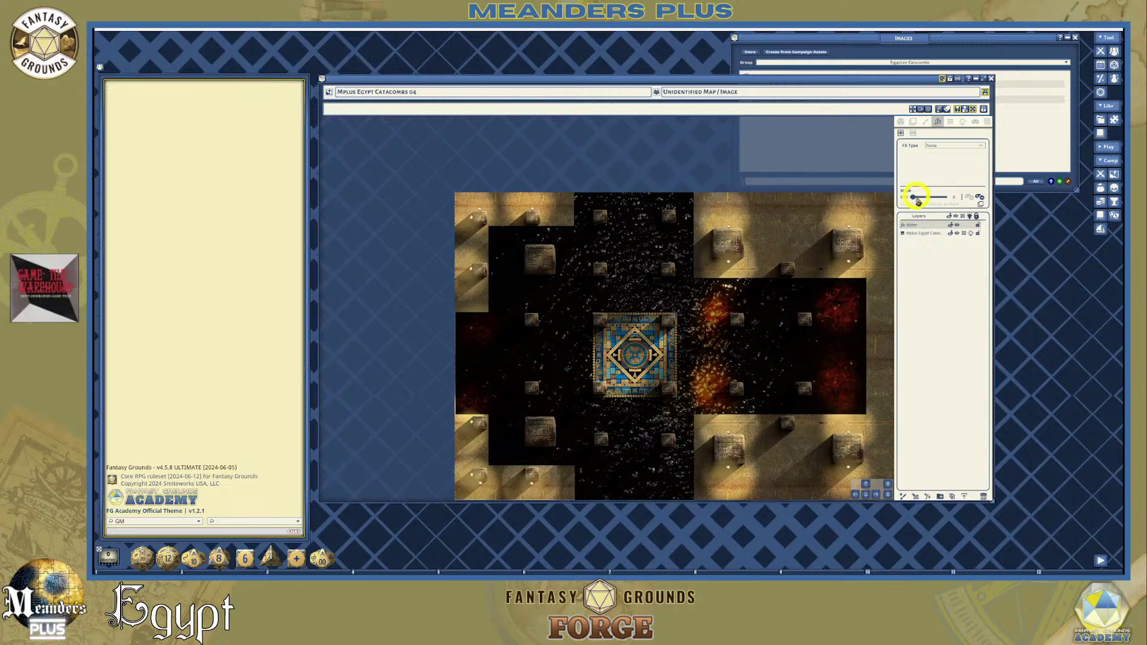
Raise the water mask's blur slightly and check the softened water edges around the mosaic and northeast ledge
{"action": "left_click_drag", "start_coordinate": [917, 201], "coordinate": [915, 201]}
{"action": "scroll", "coordinate": [773, 297], "scroll_direction": "up", "scroll_amount": 5}
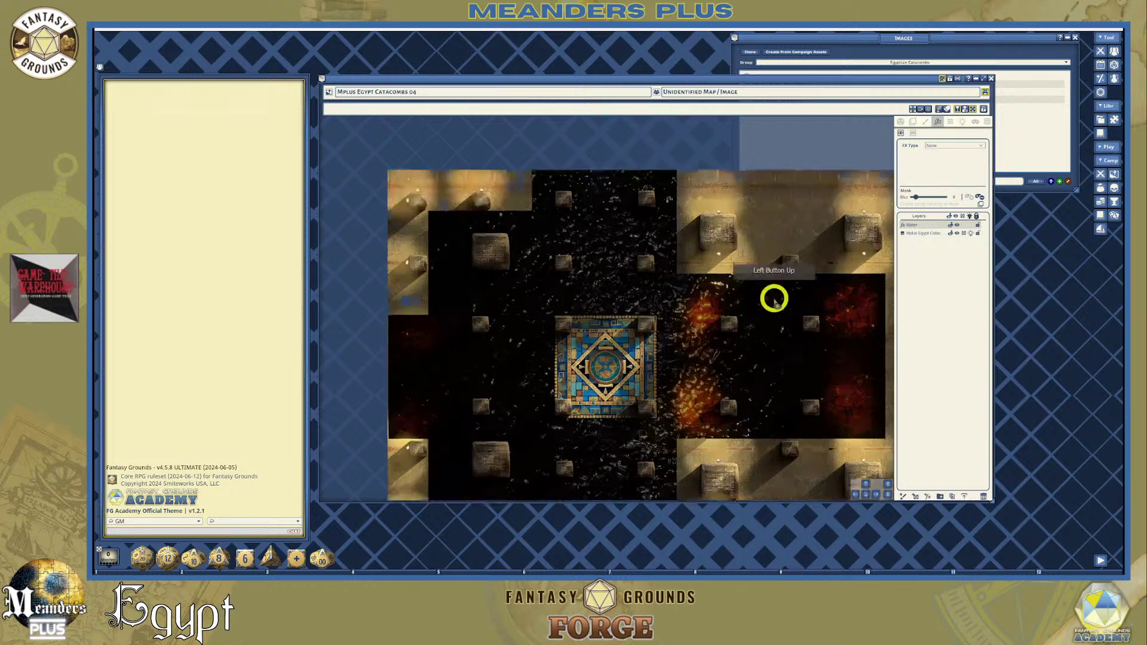
{"action": "scroll", "coordinate": [669, 288], "scroll_direction": "up", "scroll_amount": 3}
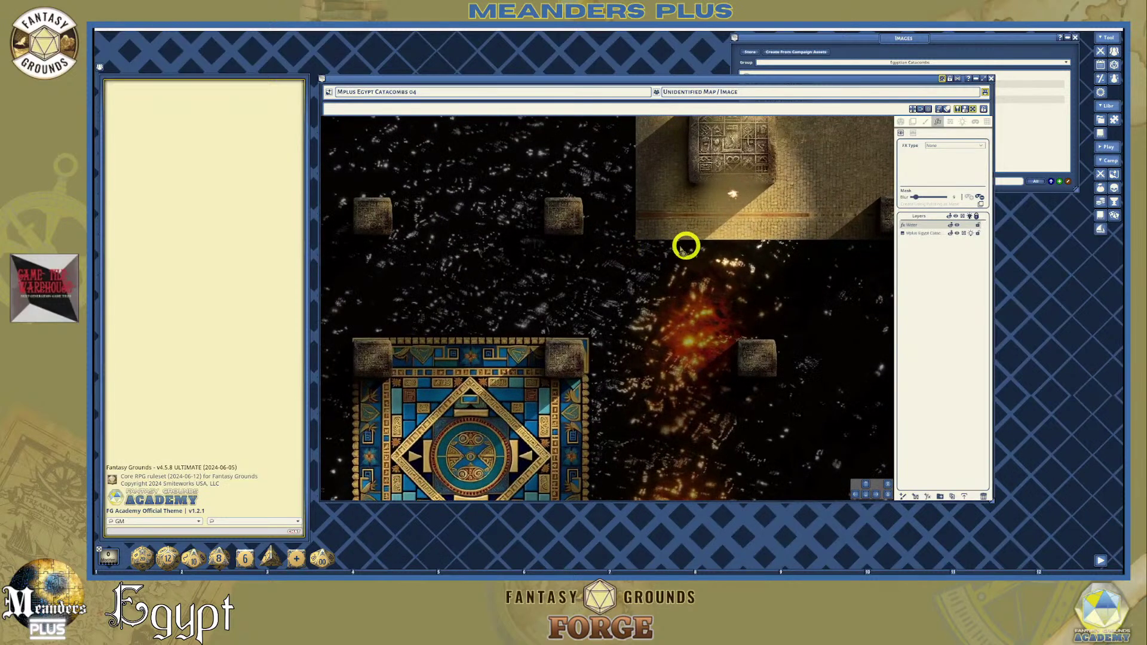
{"action": "scroll", "coordinate": [494, 233], "scroll_direction": "up", "scroll_amount": 1}
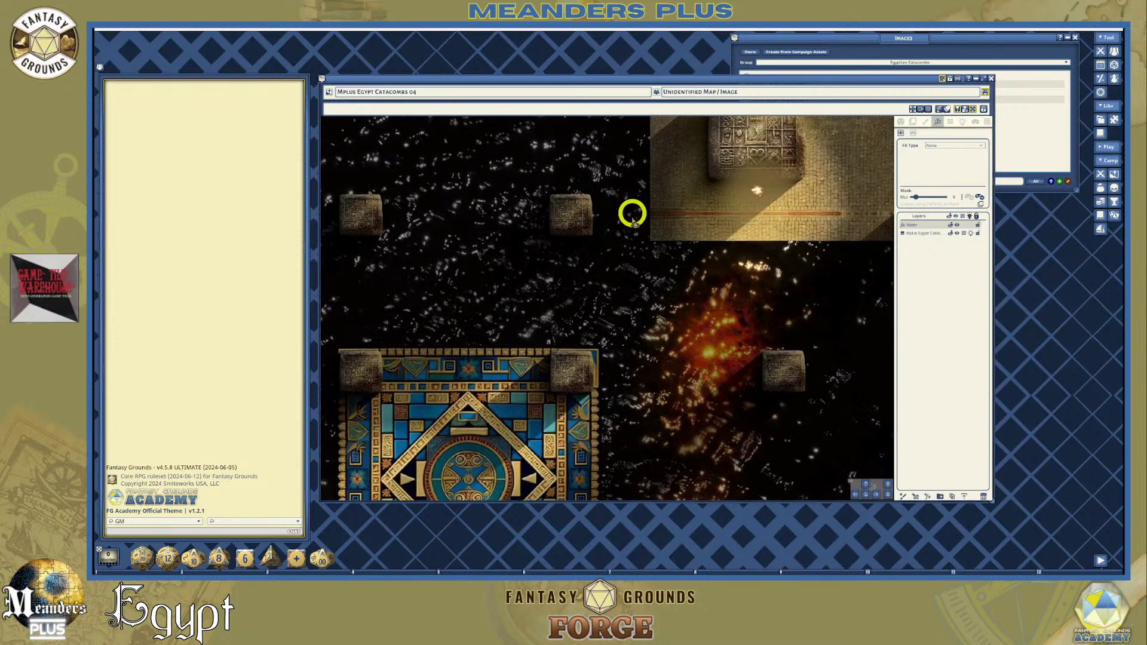
{"action": "scroll", "coordinate": [628, 237], "scroll_direction": "down", "scroll_amount": 2}
{"action": "scroll", "coordinate": [628, 237], "scroll_direction": "down", "scroll_amount": 2}
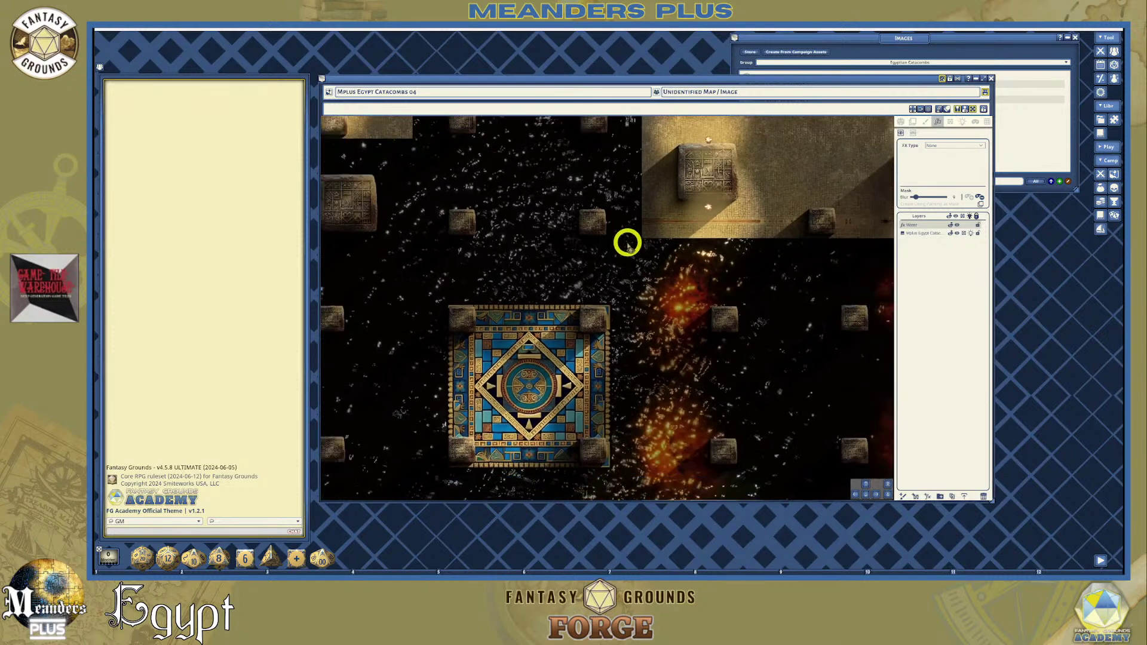
{"action": "scroll", "coordinate": [705, 245], "scroll_direction": "down", "scroll_amount": 3}
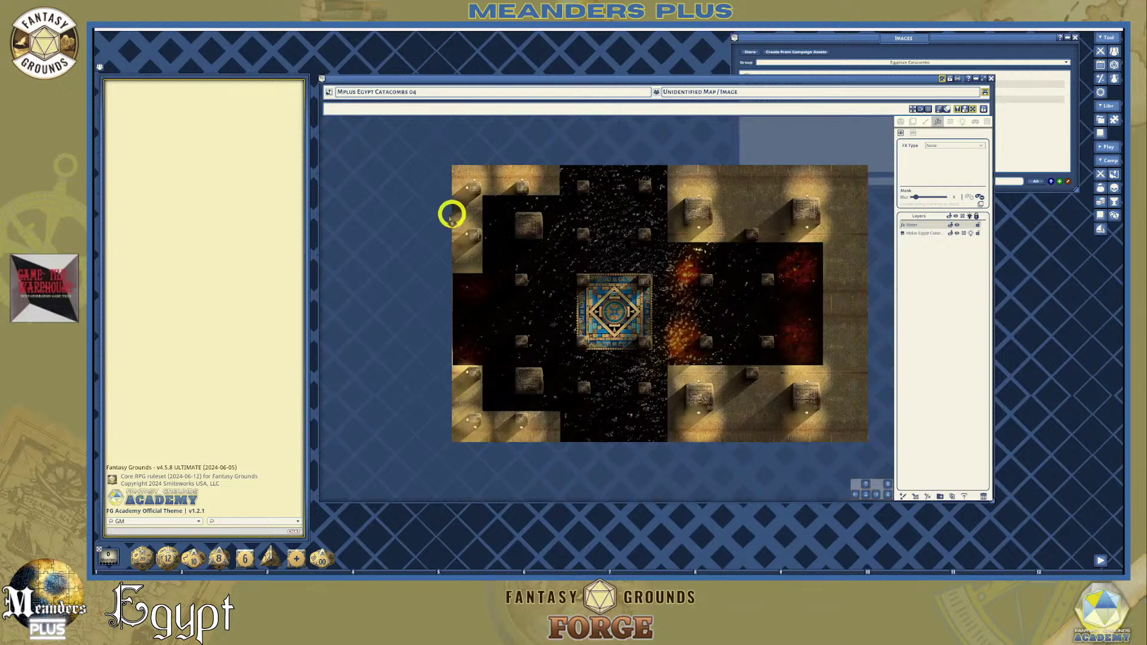
Preview map 04 with player vision and examine the lighting and water around the pillars and central mosaic
{"action": "scroll", "coordinate": [454, 210], "scroll_direction": "up", "scroll_amount": 1}
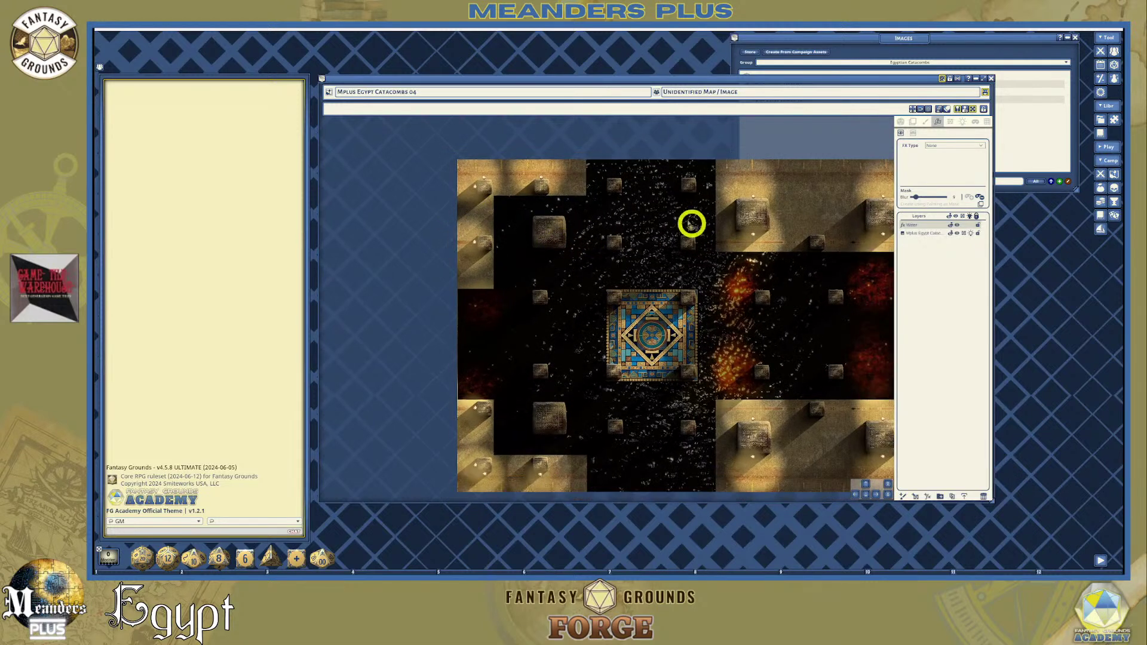
{"action": "left_click", "coordinate": [900, 121]}
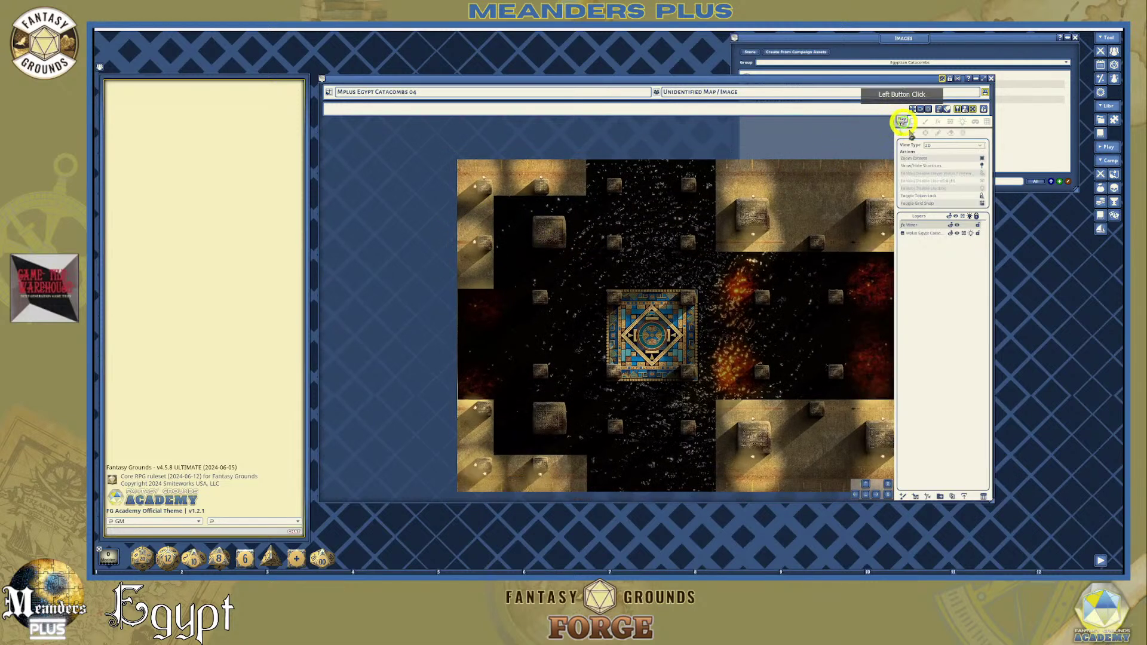
{"action": "left_click", "coordinate": [983, 176]}
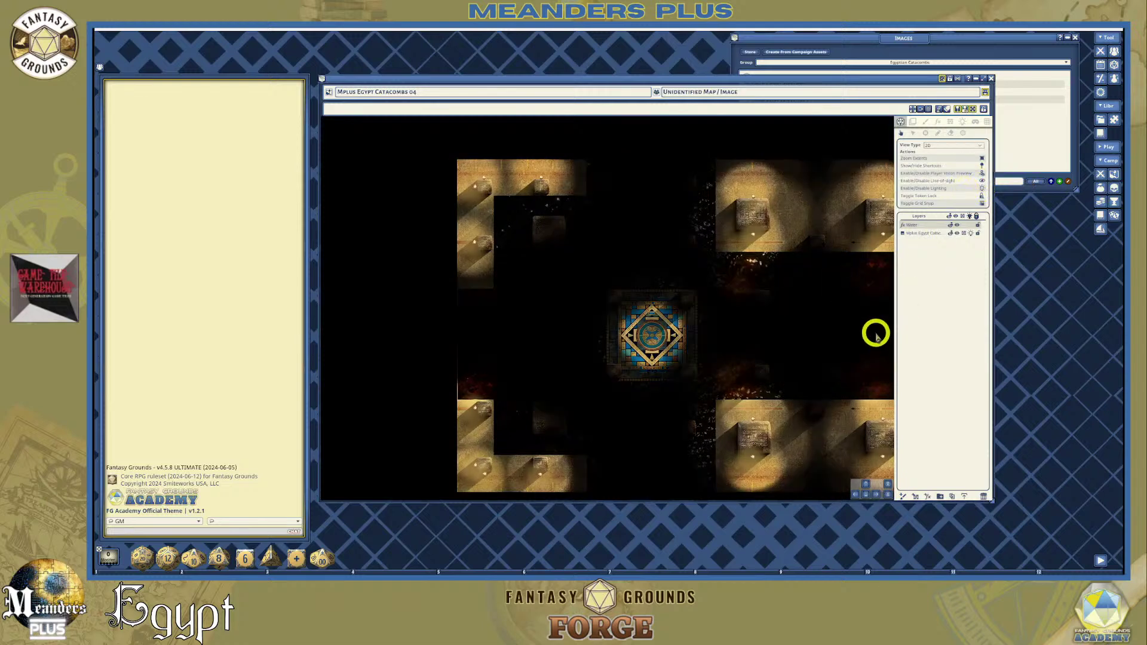
{"action": "scroll", "coordinate": [872, 339], "scroll_direction": "down", "scroll_amount": 1}
{"action": "scroll", "coordinate": [872, 339], "scroll_direction": "up", "scroll_amount": 1}
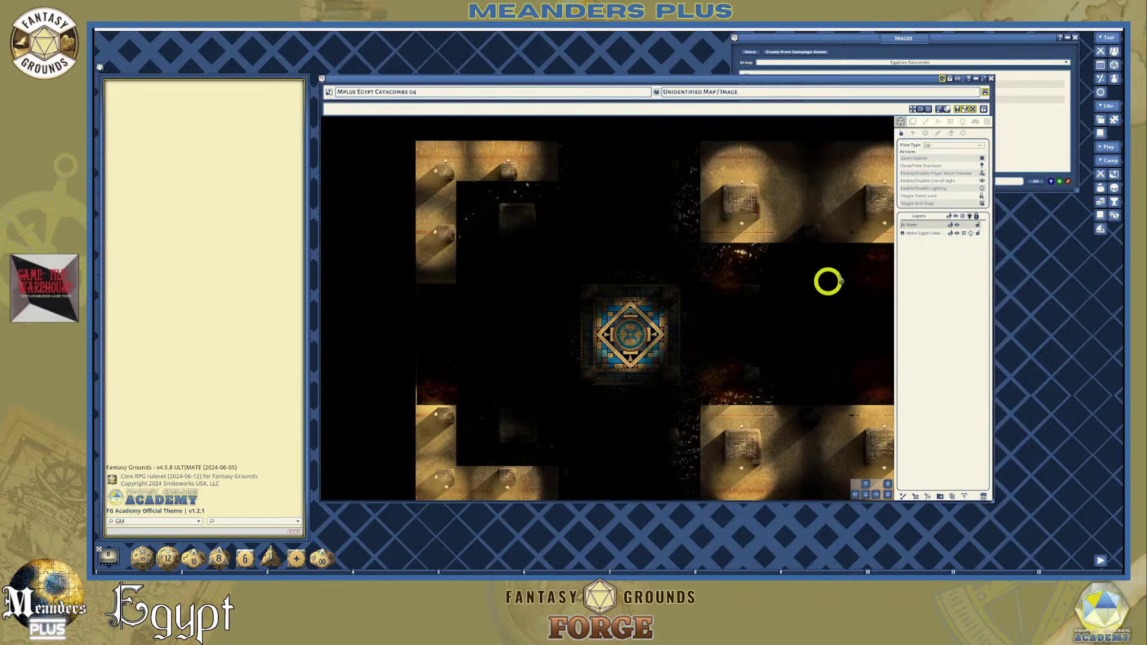
{"action": "scroll", "coordinate": [616, 278], "scroll_direction": "down", "scroll_amount": 1}
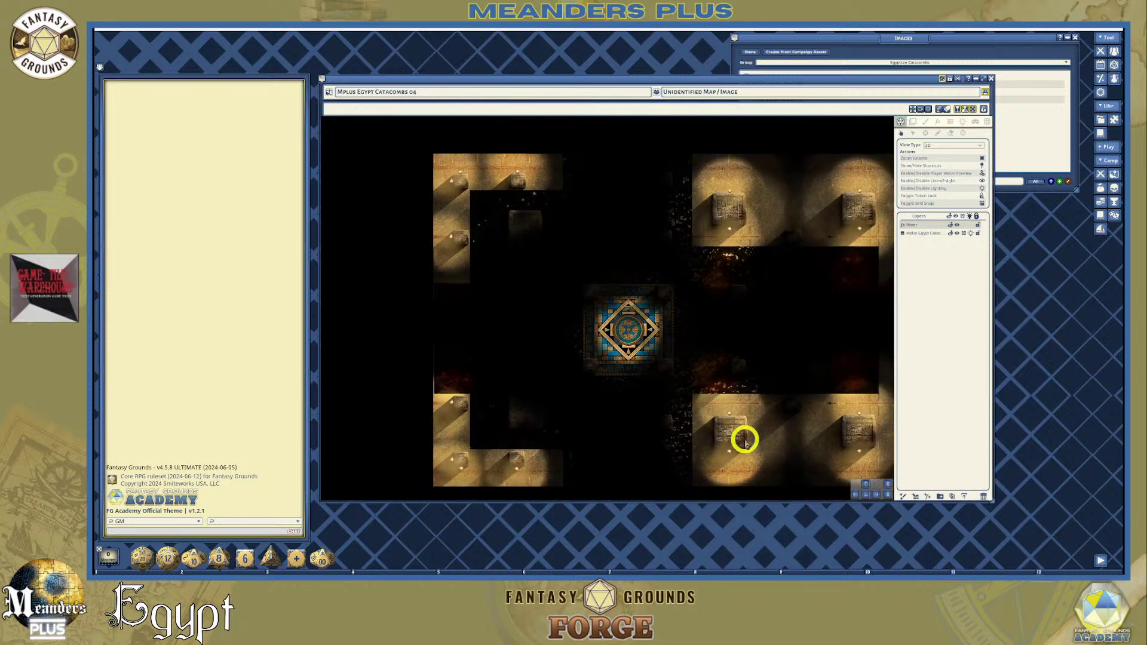
{"action": "scroll", "coordinate": [512, 426], "scroll_direction": "up", "scroll_amount": 1}
{"action": "scroll", "coordinate": [521, 420], "scroll_direction": "down", "scroll_amount": 1}
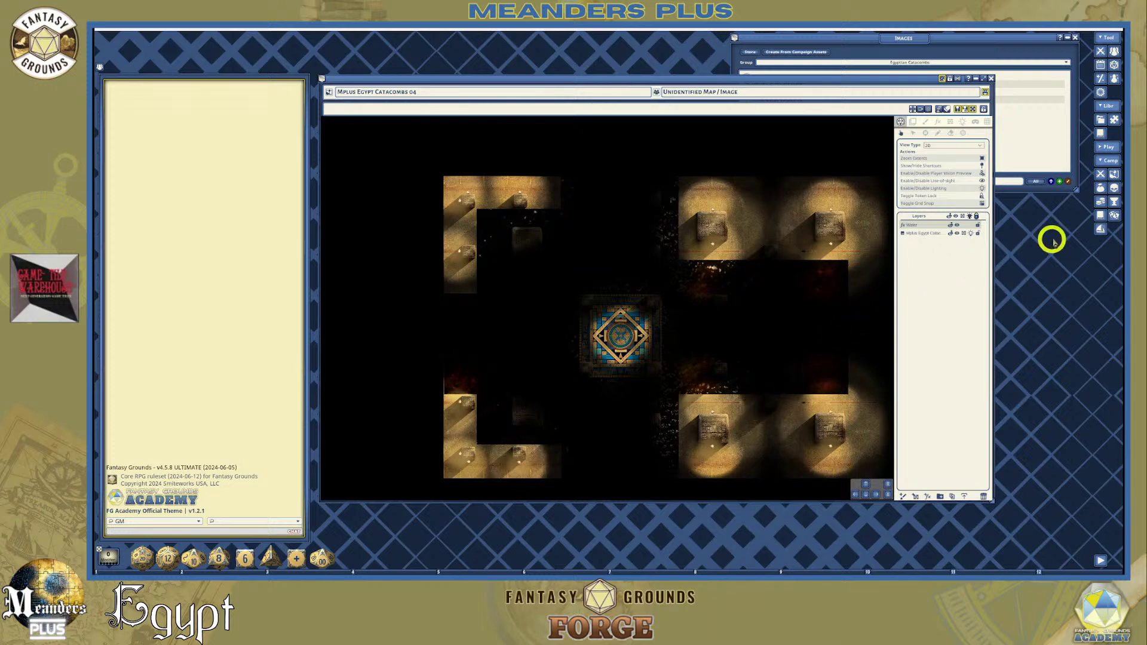
Toggle the layer locks and export the map layer's metadata as the XML file Mplus Egypt Catacombs 04
{"action": "left_click", "coordinate": [980, 226]}
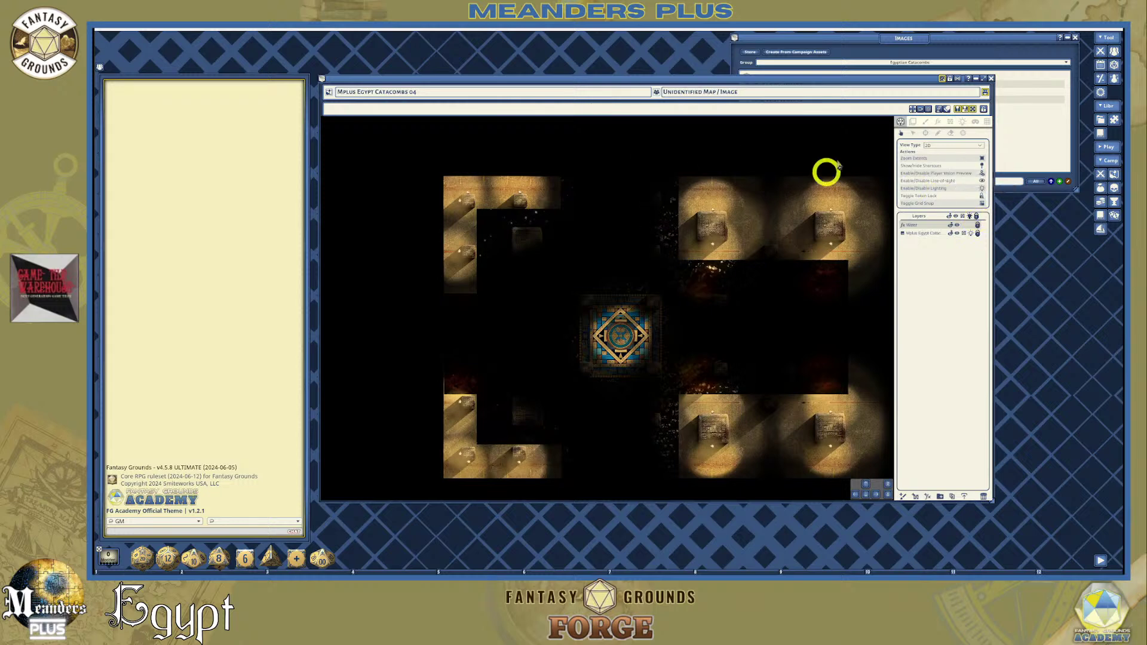
{"action": "left_click", "coordinate": [927, 234]}
{"action": "left_click", "coordinate": [978, 233]}
{"action": "left_click", "coordinate": [933, 235]}
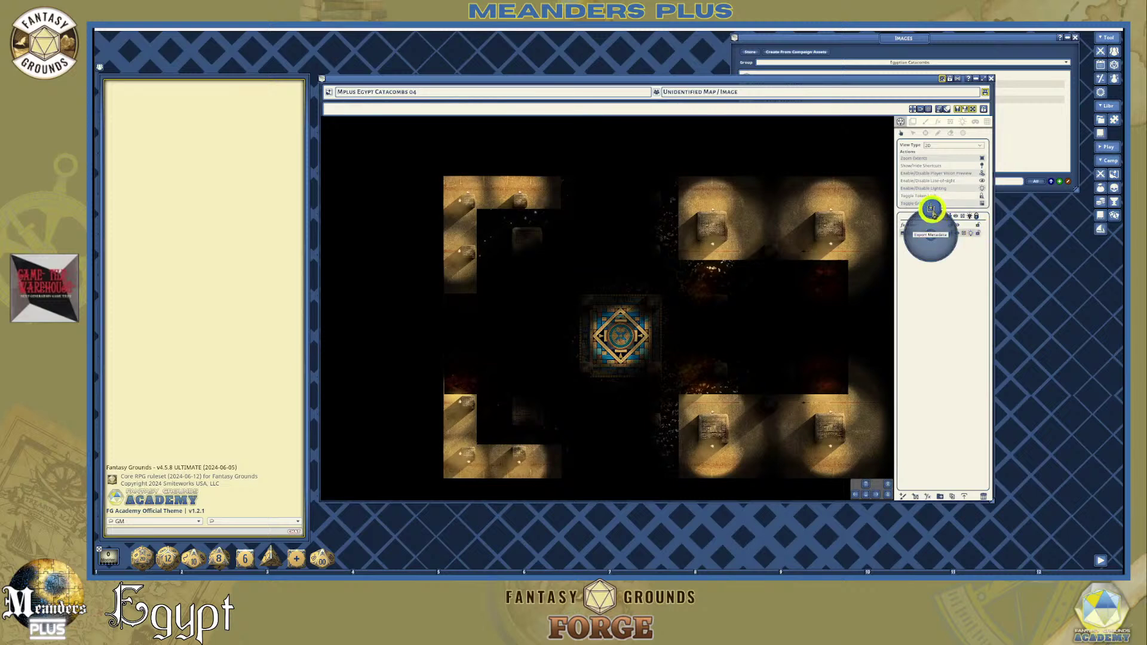
{"action": "left_click", "coordinate": [931, 209]}
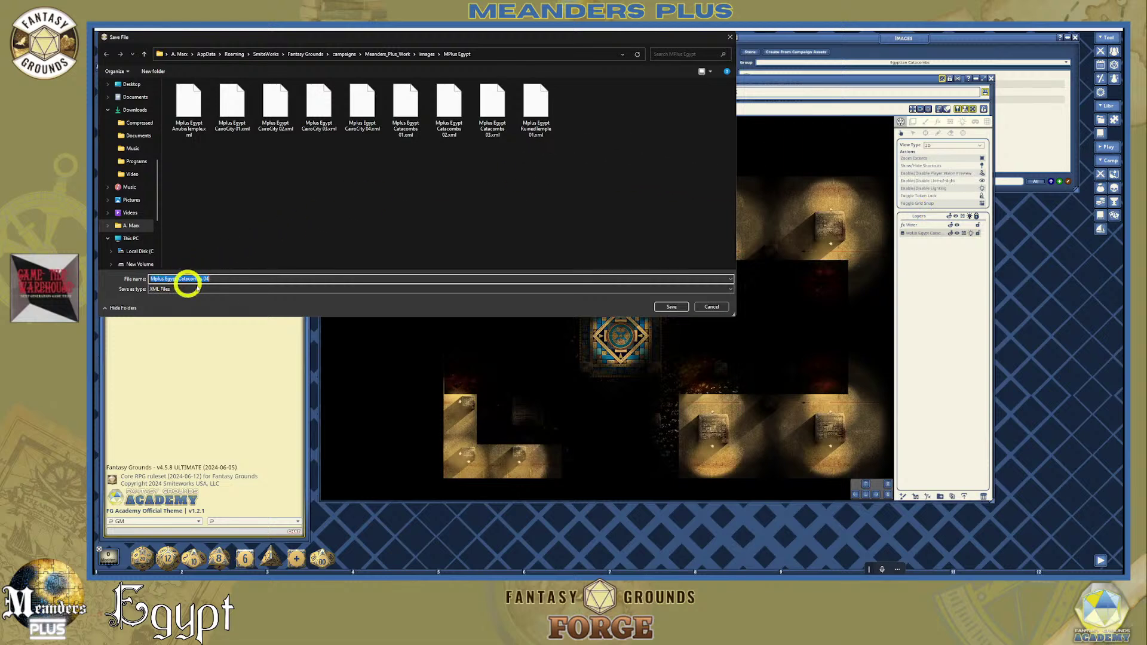
{"action": "left_click", "coordinate": [678, 311]}
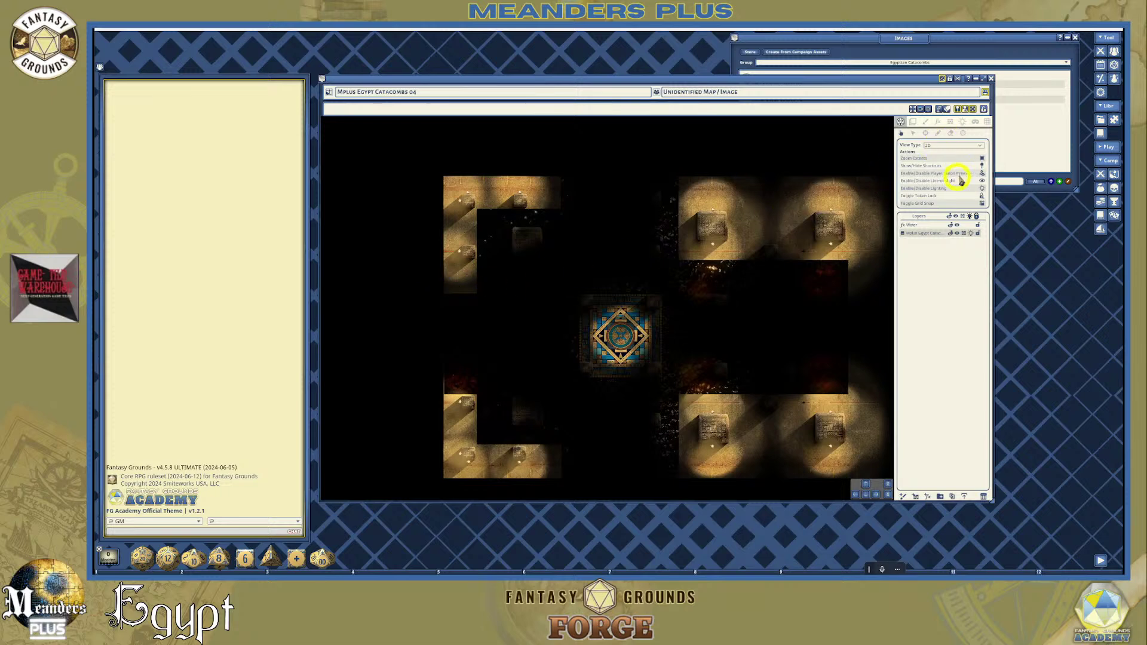
Examine the line-of-sight outlines around all of map 04's pillars, and return to the general map view
{"action": "left_click", "coordinate": [950, 123]}
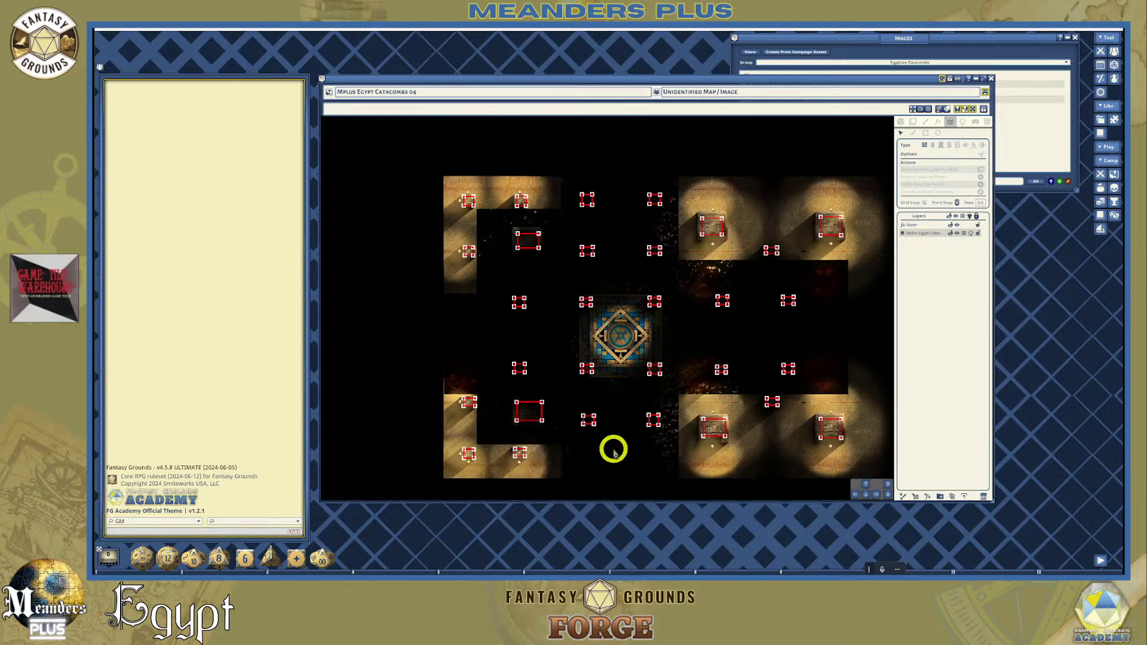
{"action": "scroll", "coordinate": [688, 451], "scroll_direction": "up", "scroll_amount": 1}
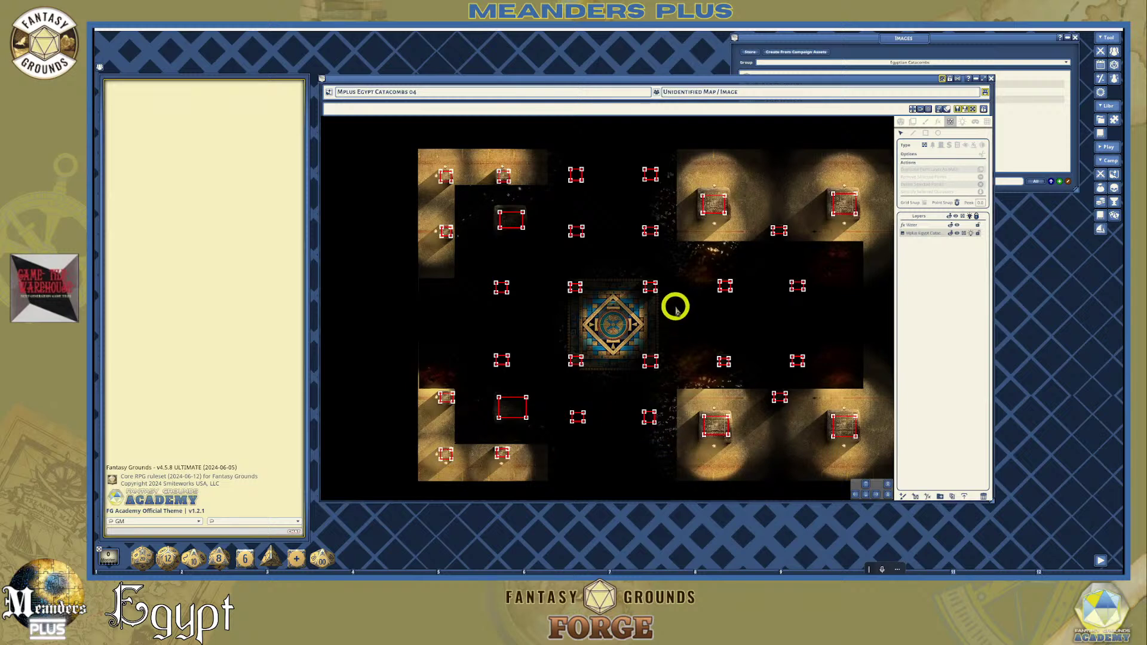
{"action": "scroll", "coordinate": [675, 306], "scroll_direction": "down", "scroll_amount": 1}
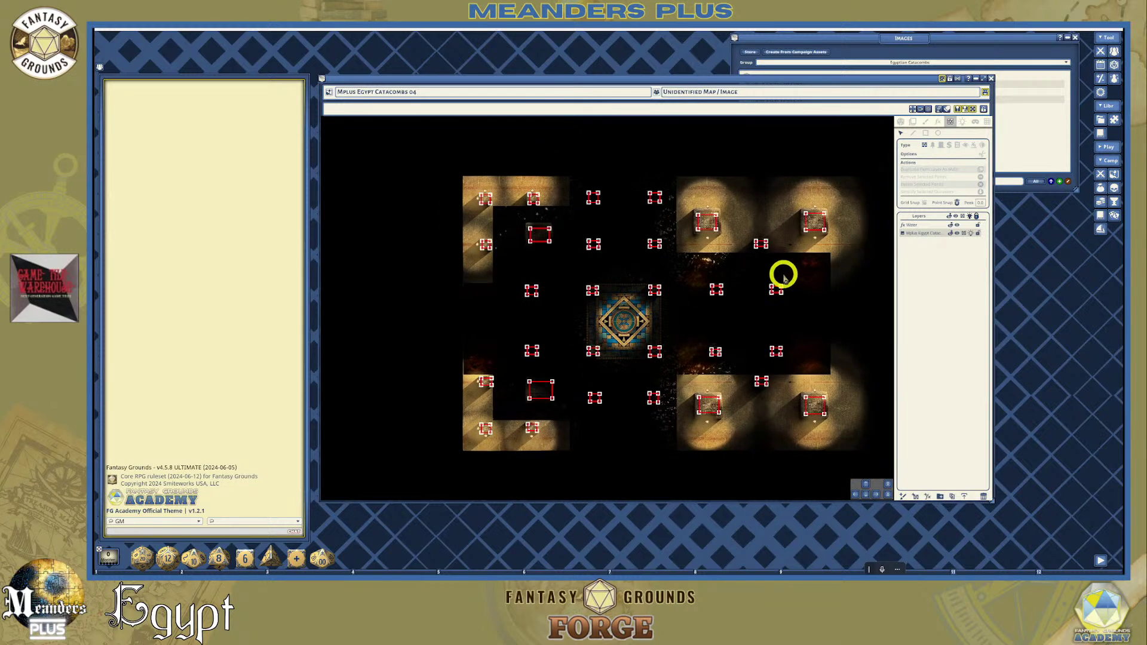
{"action": "scroll", "coordinate": [789, 274], "scroll_direction": "up", "scroll_amount": 1}
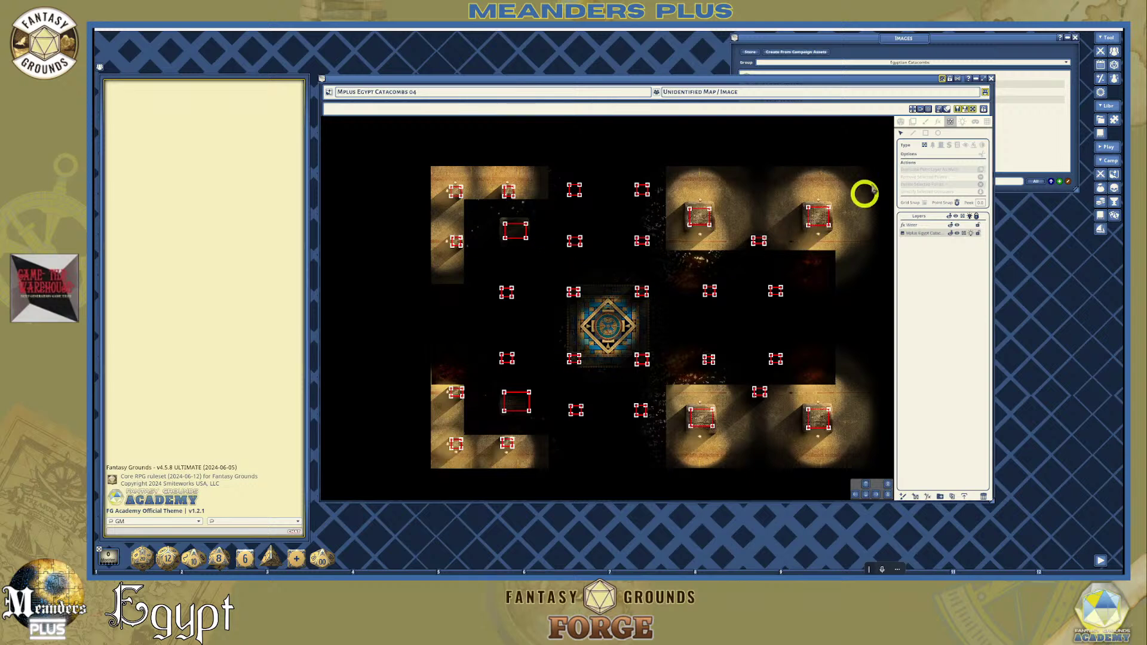
{"action": "left_click", "coordinate": [900, 122]}
{"action": "left_click", "coordinate": [971, 160]}
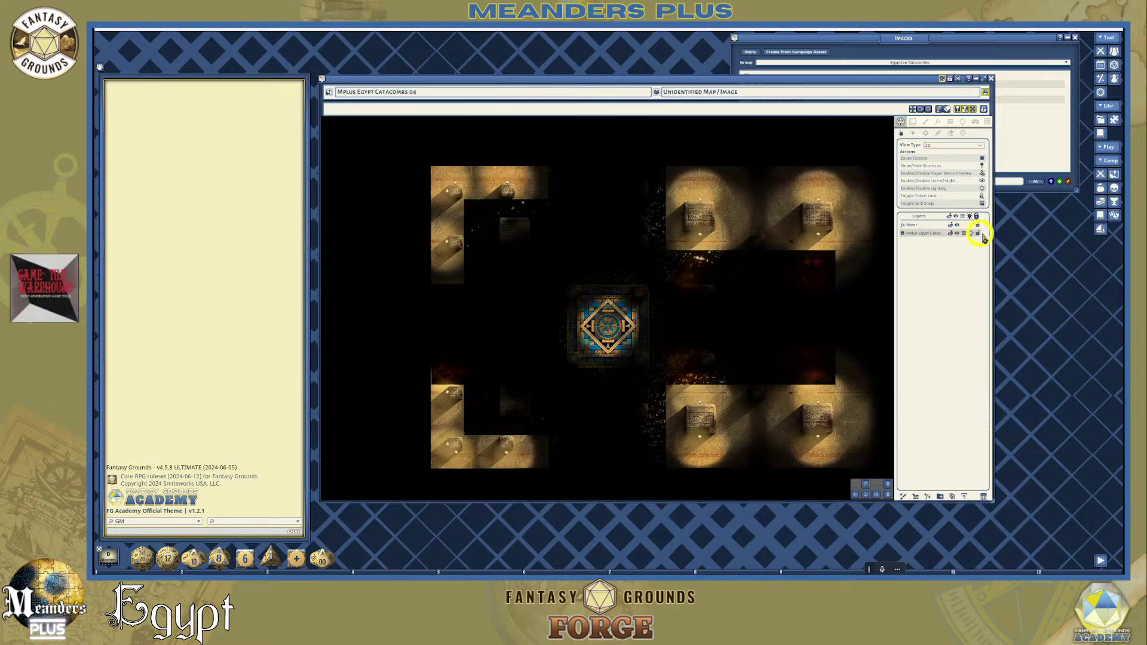
{"action": "right_click", "coordinate": [936, 240]}
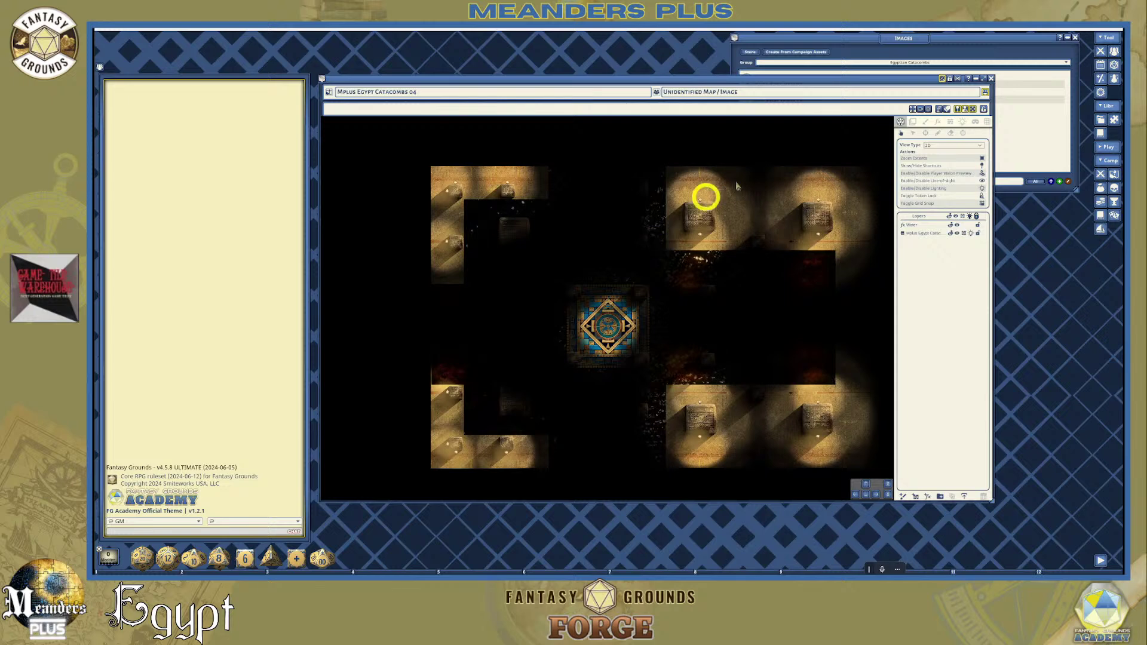
Close the Catacombs 04 map, move the image list toward the middle of the workspace, and reopen it there
{"action": "left_click", "coordinate": [993, 79]}
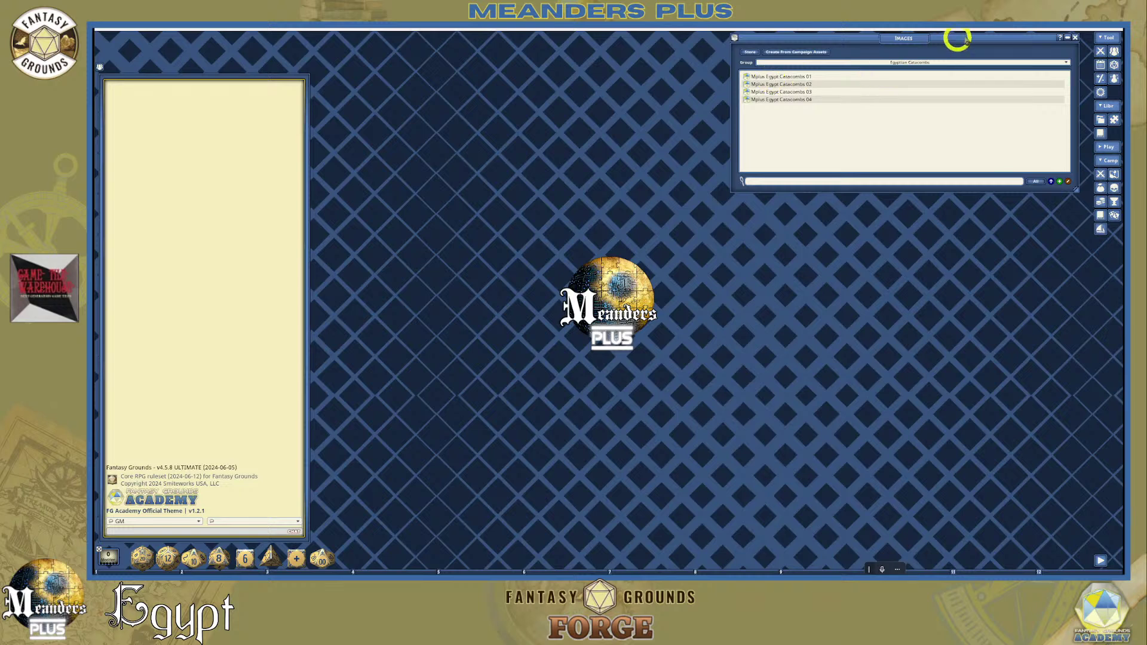
{"action": "left_click_drag", "start_coordinate": [976, 37], "coordinate": [627, 59]}
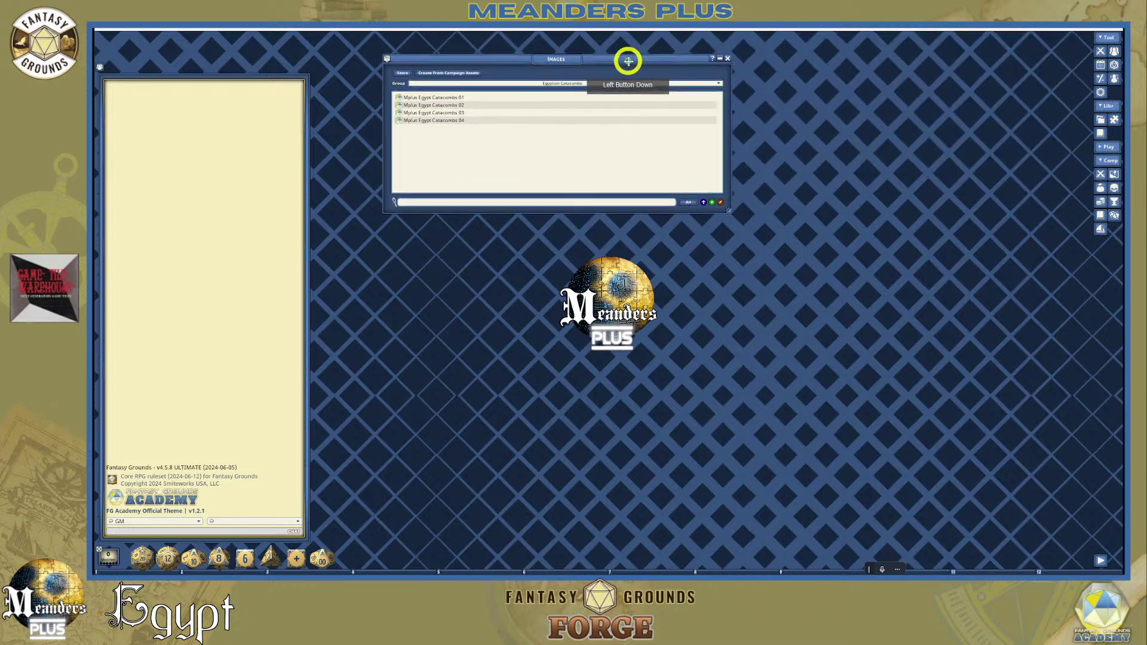
{"action": "left_click", "coordinate": [729, 59]}
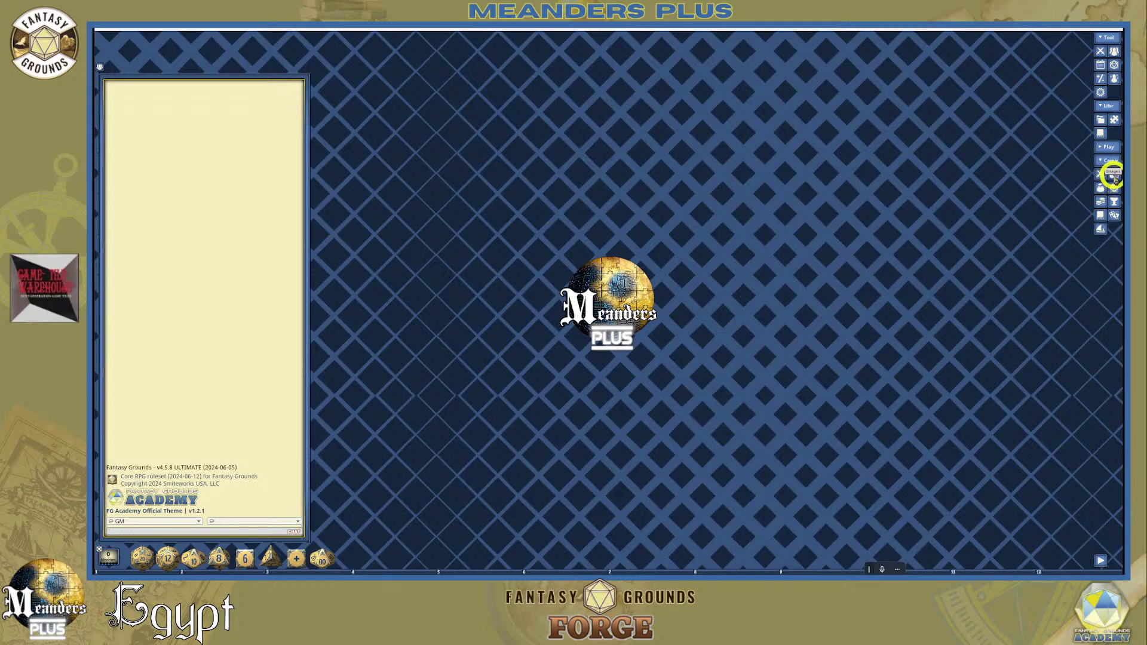
{"action": "left_click", "coordinate": [1101, 175]}
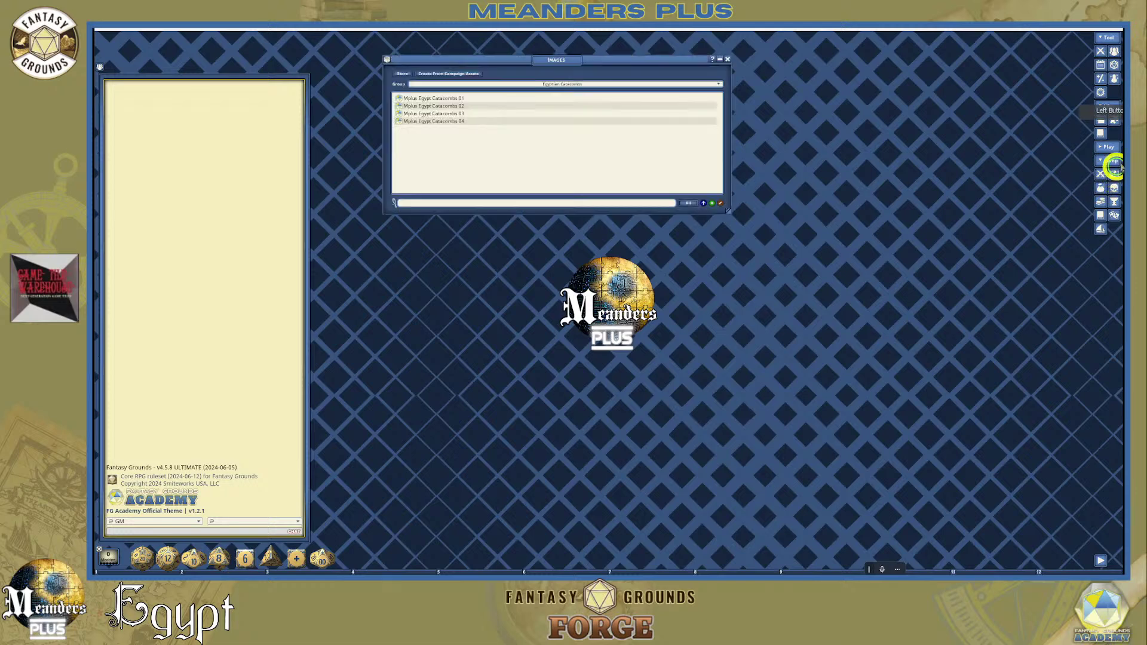
Add an image group named Cariro Osiris River, move the assets window clear of the image list, and show that group
{"action": "left_click", "coordinate": [564, 84]}
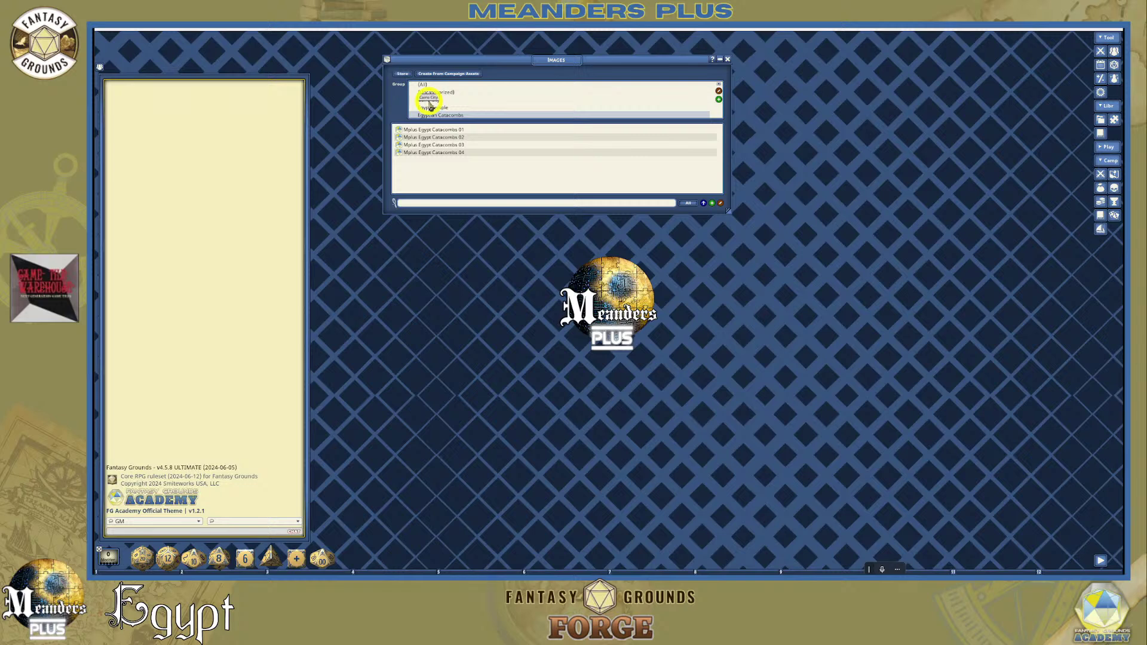
{"action": "left_click", "coordinate": [718, 101]}
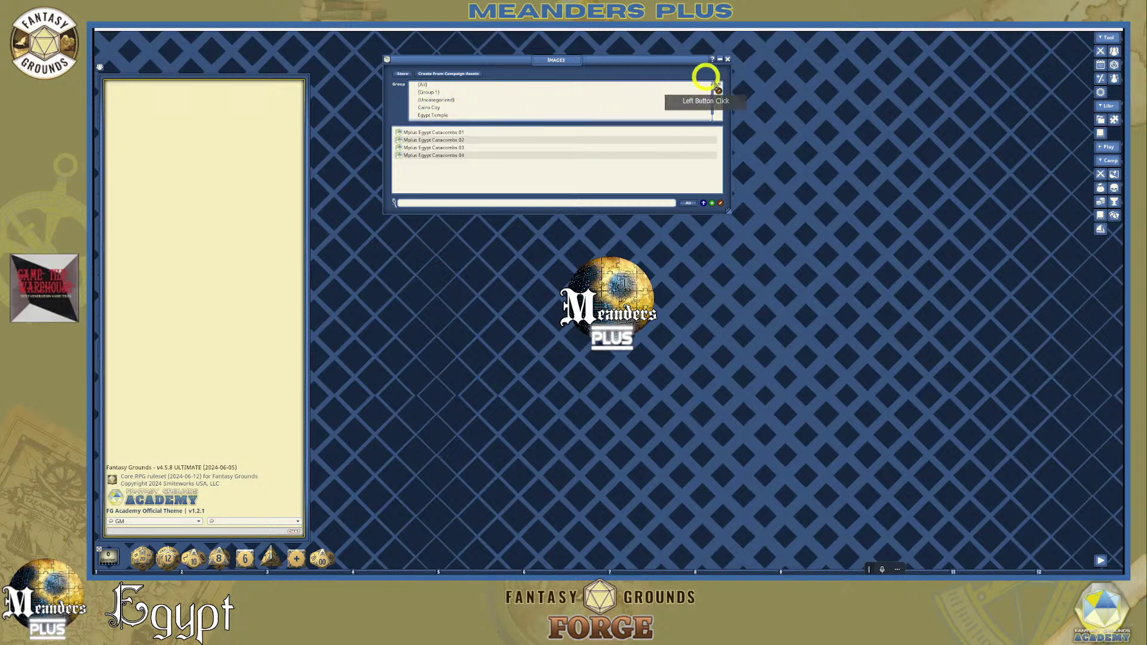
{"action": "left_click", "coordinate": [719, 90]}
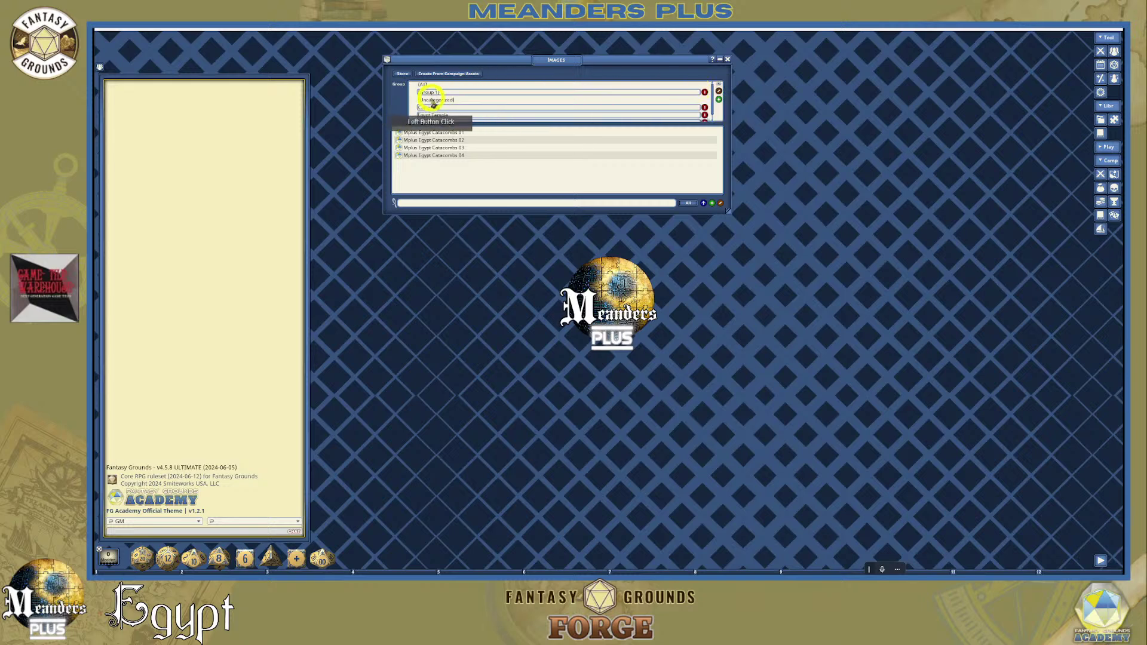
{"action": "left_click", "coordinate": [460, 93]}
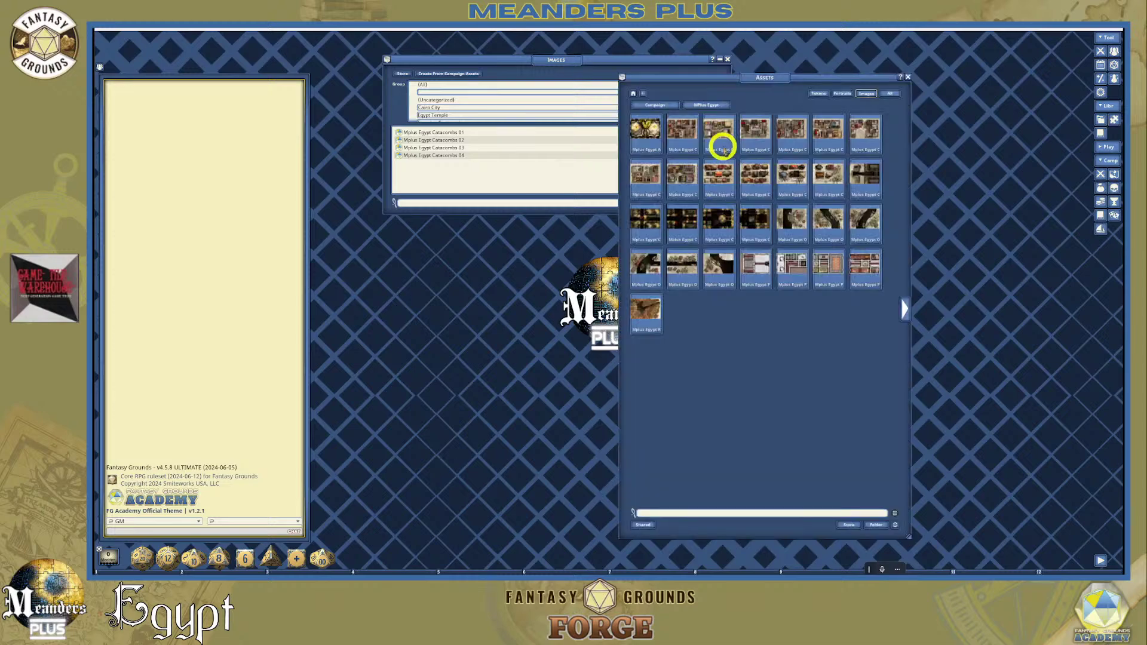
{"action": "left_click_drag", "start_coordinate": [761, 77], "coordinate": [888, 72]}
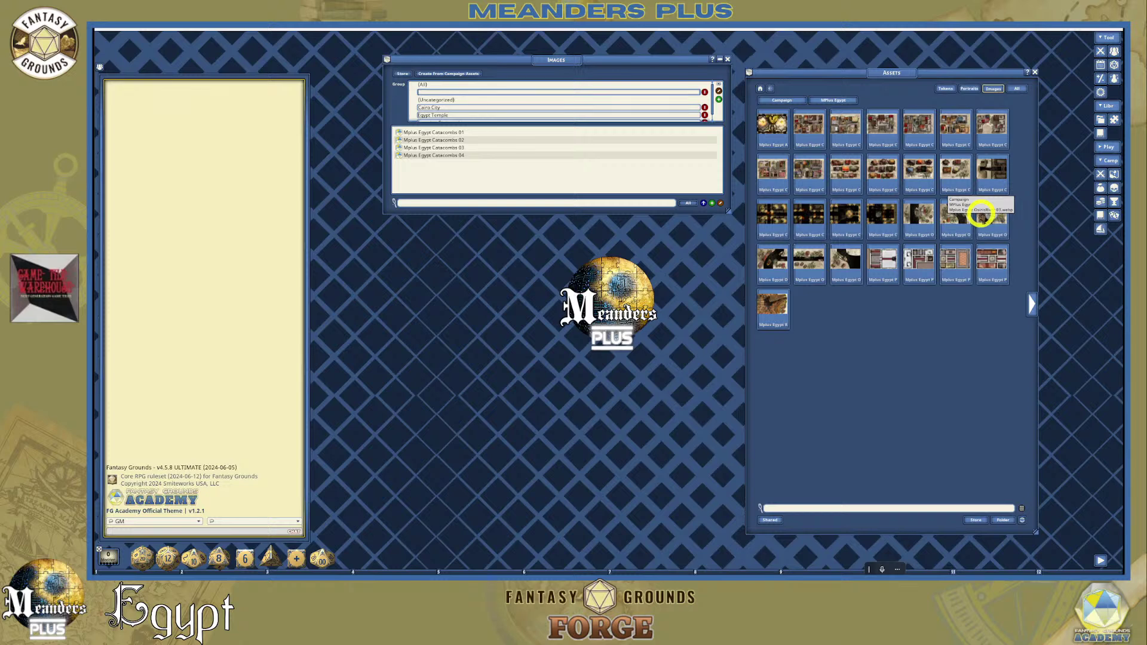
{"action": "left_click", "coordinate": [444, 100]}
{"action": "type", "text": "Cariro Osiris River"}
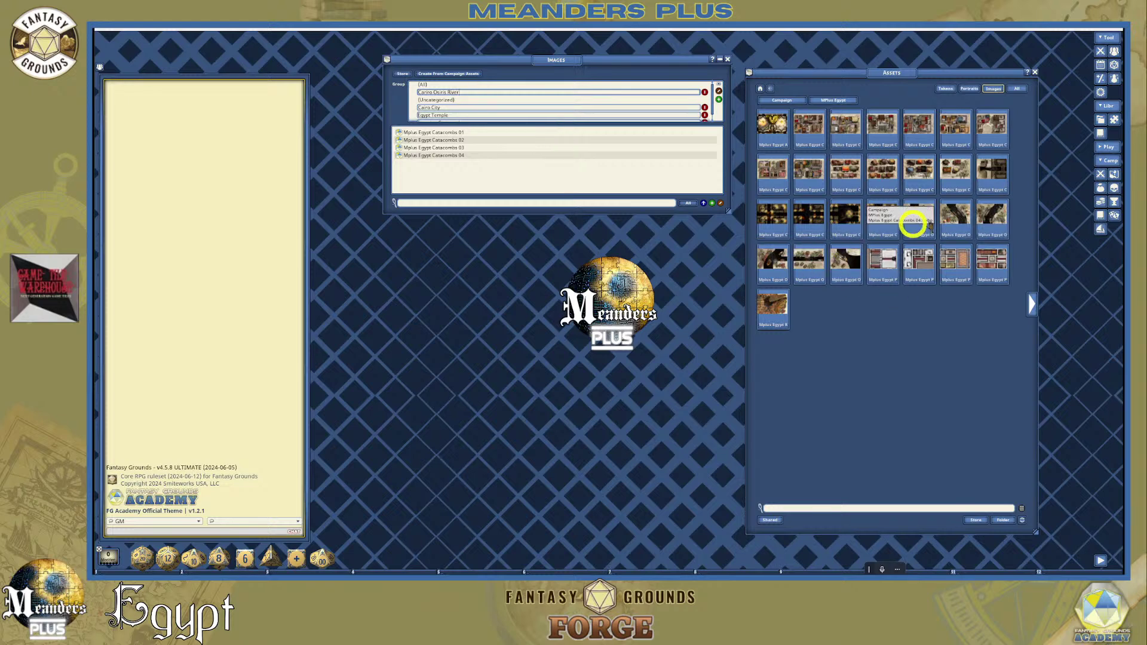
{"action": "left_click", "coordinate": [718, 91]}
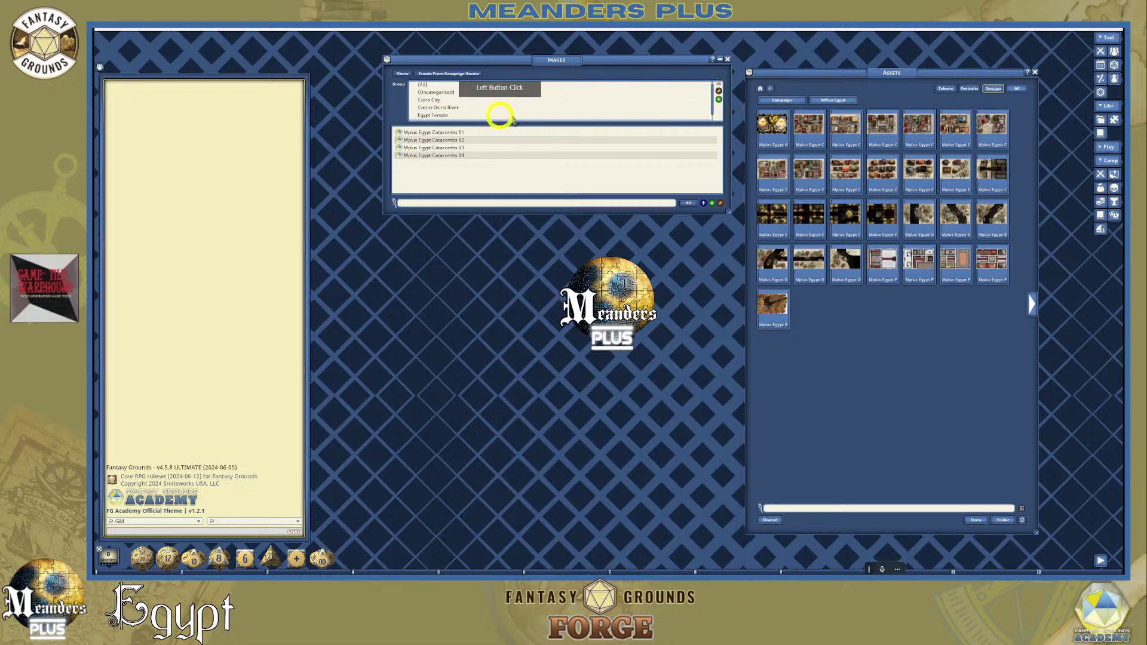
{"action": "mouse_move", "coordinate": [457, 111]}
{"action": "left_mouse_down"}
{"action": "mouse_move", "coordinate": [435, 103]}
{"action": "mouse_move", "coordinate": [470, 110]}
{"action": "mouse_move", "coordinate": [453, 107]}
{"action": "left_mouse_up"}
{"action": "left_click", "coordinate": [439, 107]}
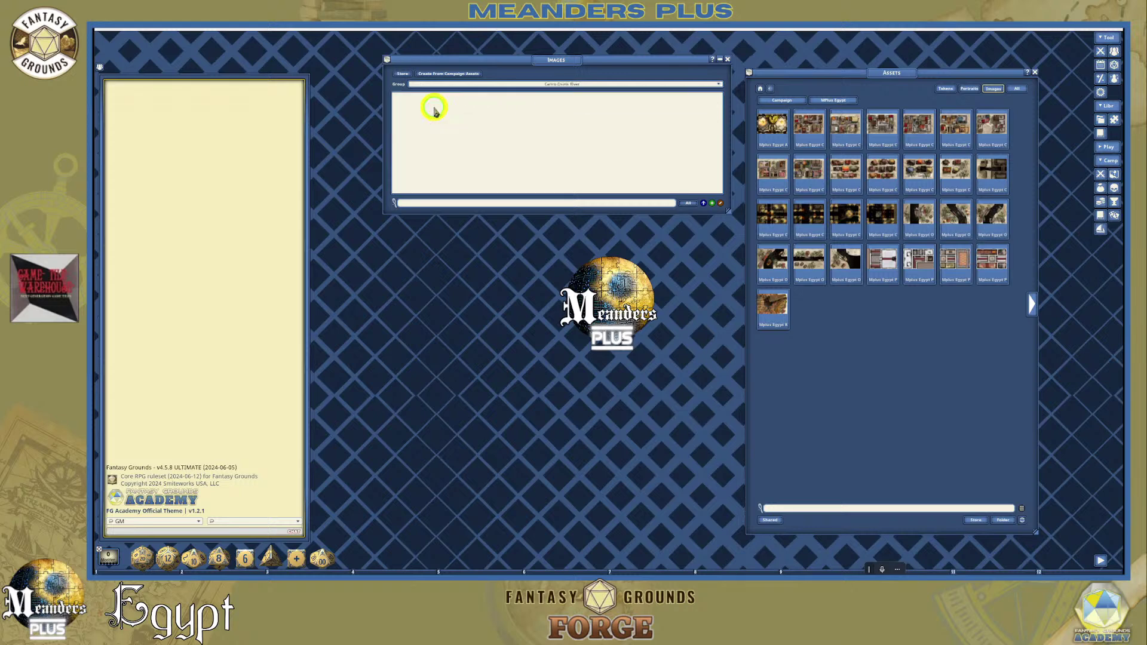
Correct the new image group's name to Cairo Osiris River
{"action": "left_click", "coordinate": [590, 90]}
{"action": "left_click", "coordinate": [719, 90]}
{"action": "left_click", "coordinate": [455, 110]}
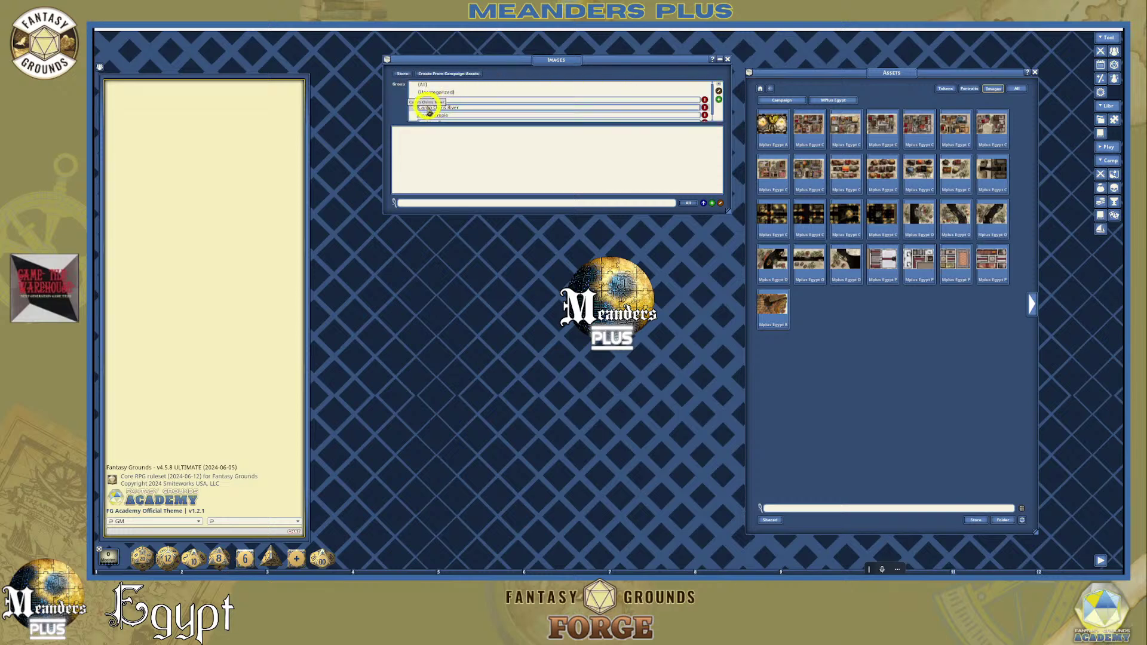
{"action": "left_click", "coordinate": [463, 113]}
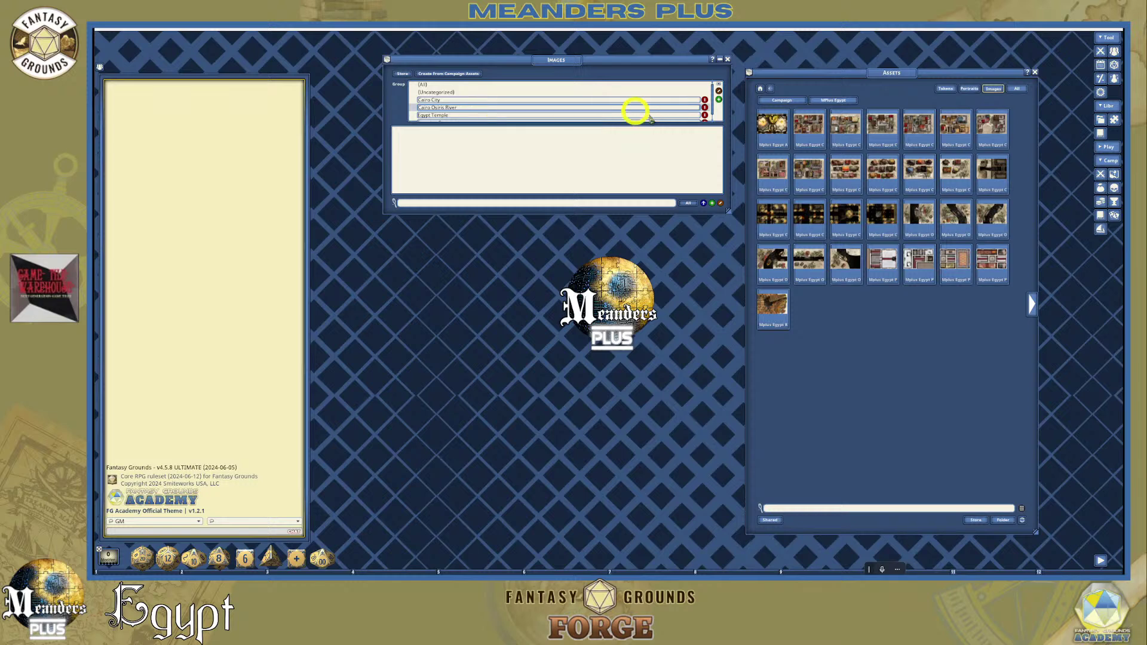
{"action": "left_click", "coordinate": [720, 89]}
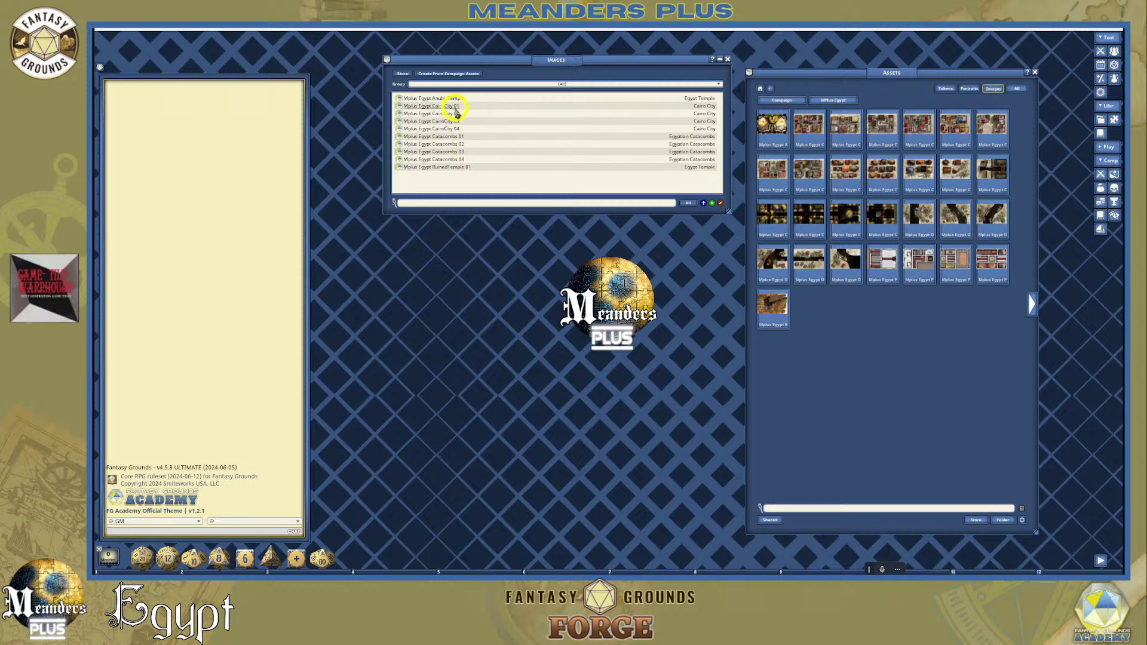
Show the Cairo Osiris River image group and add the Mplus Egypt OsirisRiver 01 to 06 maps to it from the assets
{"action": "left_click", "coordinate": [585, 84]}
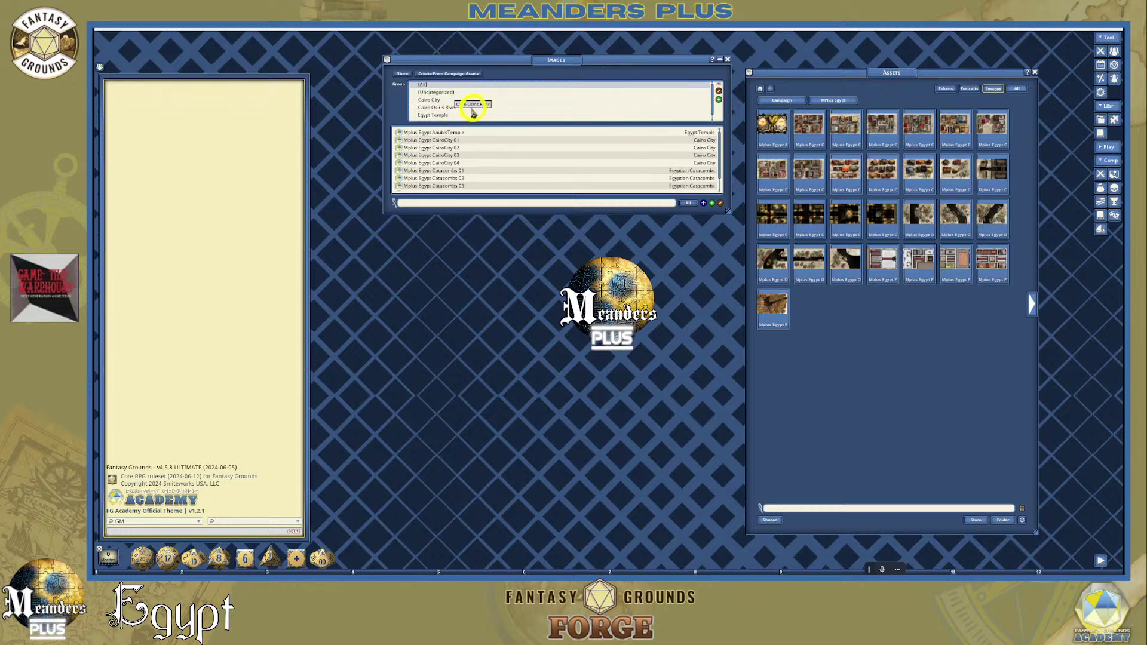
{"action": "left_click", "coordinate": [442, 108]}
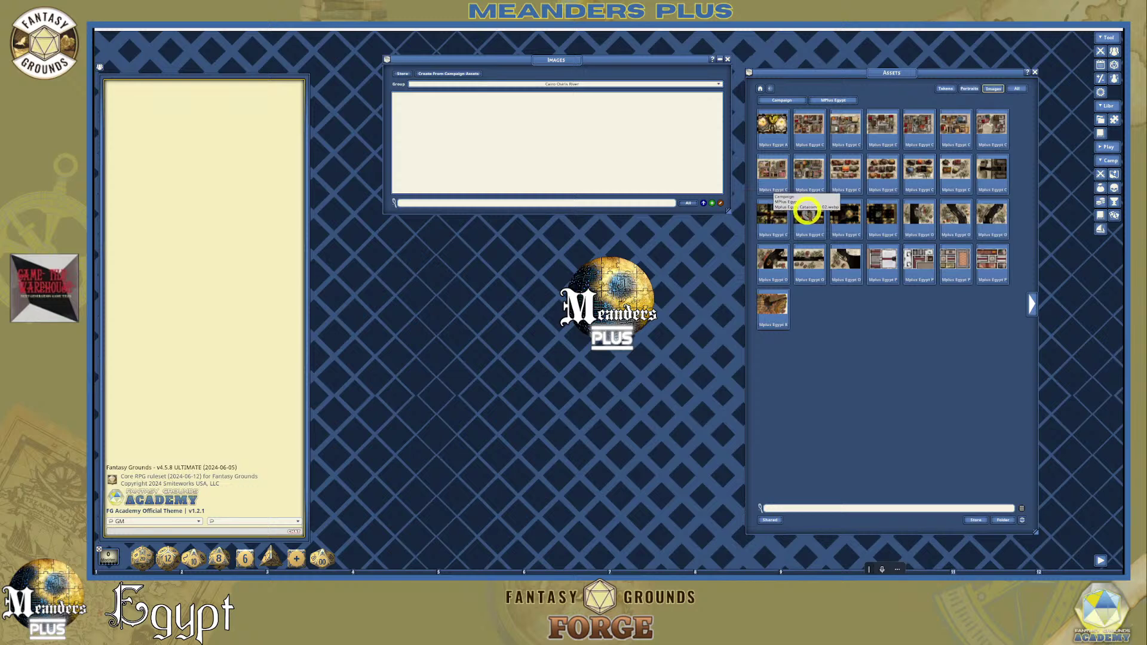
{"action": "left_click_drag", "start_coordinate": [920, 214], "coordinate": [583, 136]}
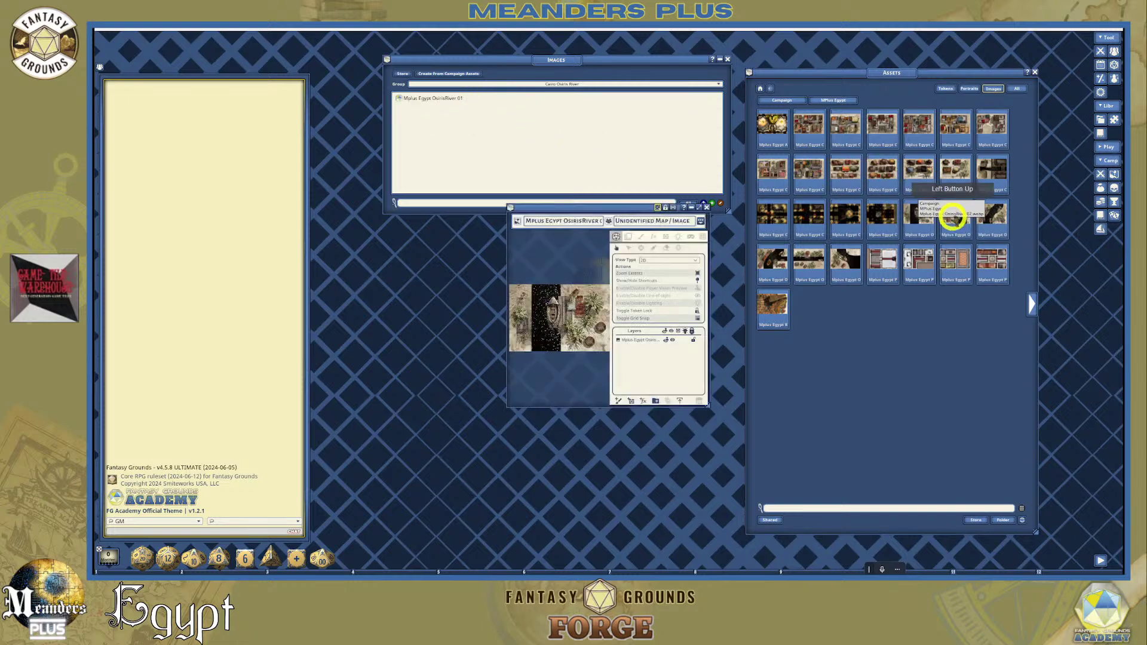
{"action": "left_click", "coordinate": [424, 112]}
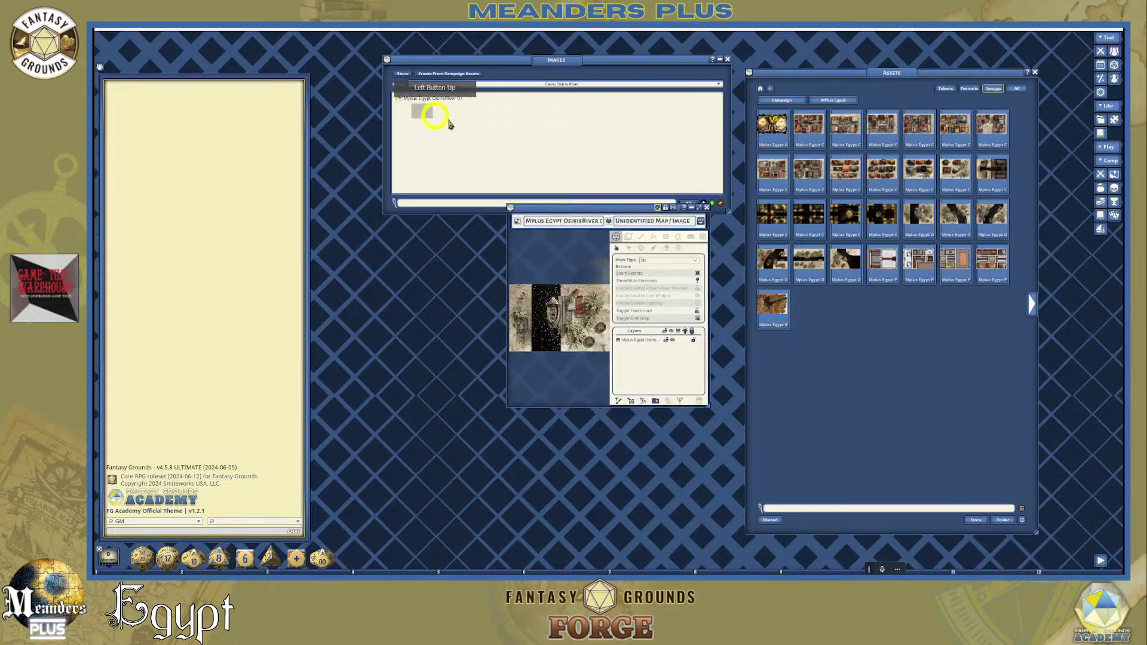
{"action": "left_click_drag", "start_coordinate": [991, 220], "coordinate": [442, 134]}
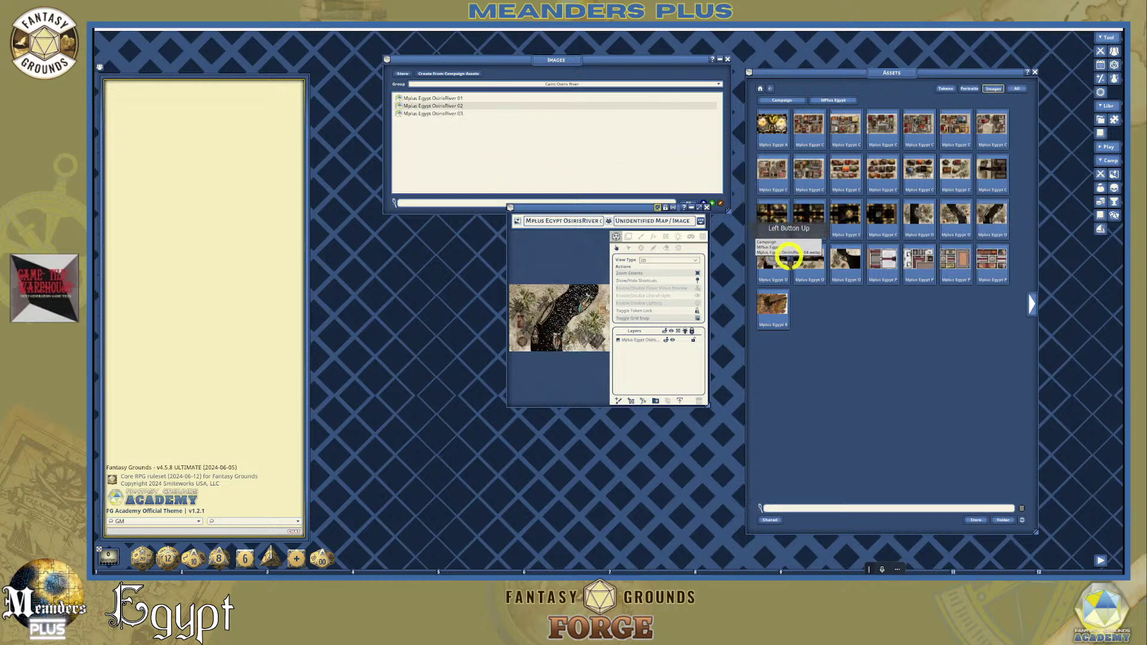
{"action": "left_click_drag", "start_coordinate": [783, 264], "coordinate": [410, 134]}
{"action": "left_click_drag", "start_coordinate": [809, 261], "coordinate": [423, 133]}
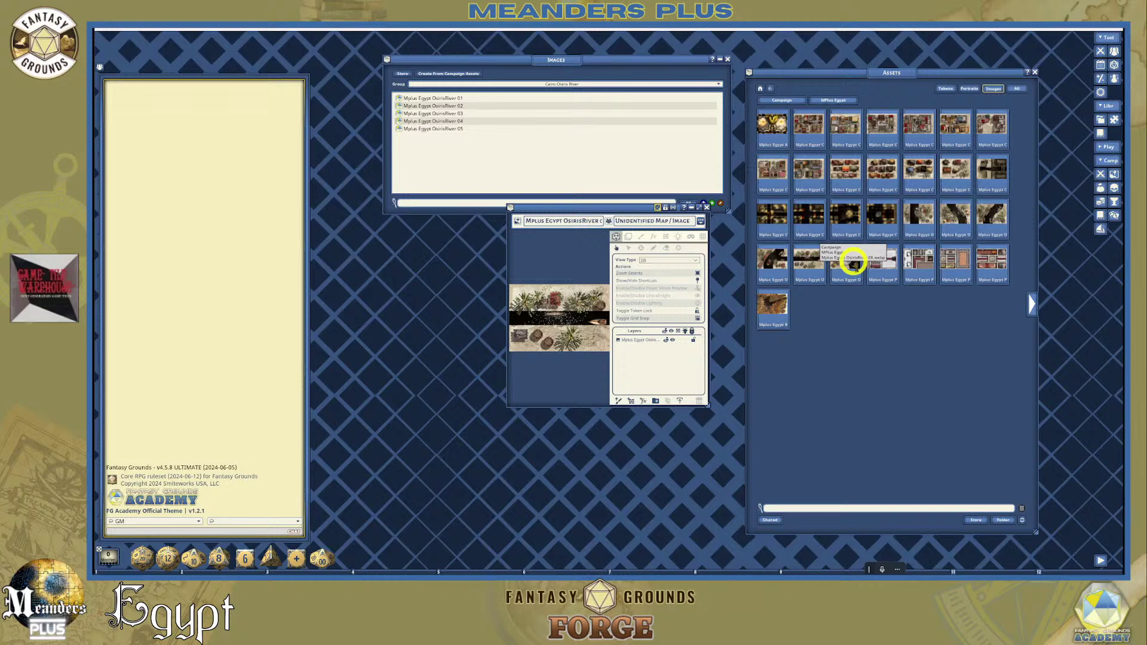
{"action": "left_click_drag", "start_coordinate": [853, 261], "coordinate": [410, 146]}
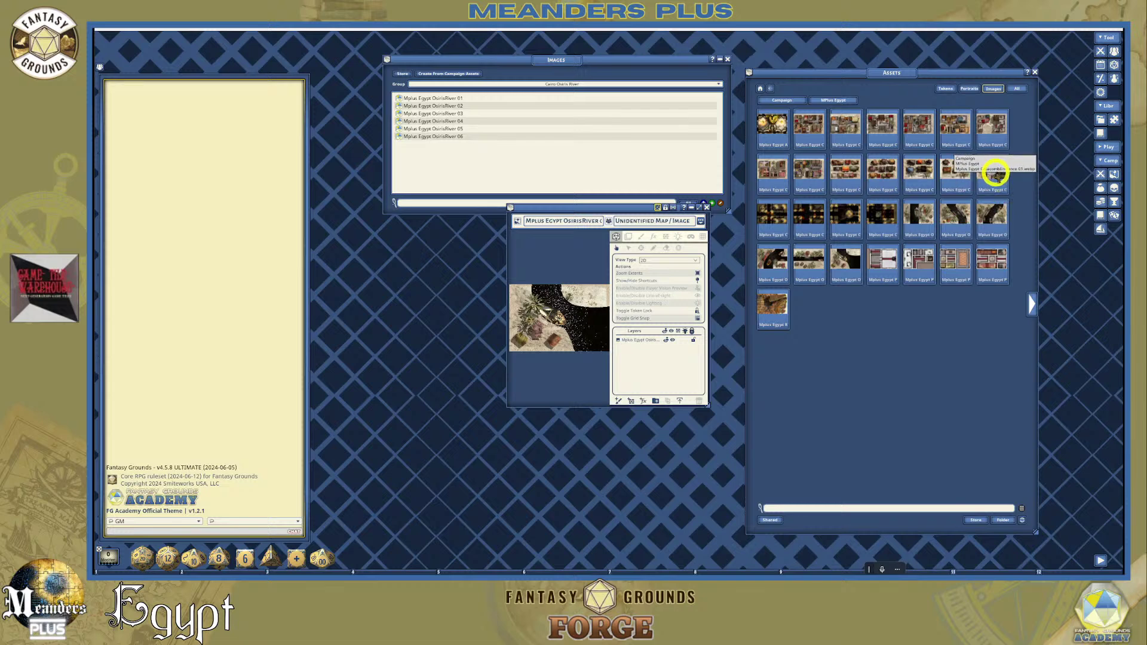
Close all the opened OsirisRiver map windows and the assets window
{"action": "left_click_drag", "start_coordinate": [615, 210], "coordinate": [519, 256]}
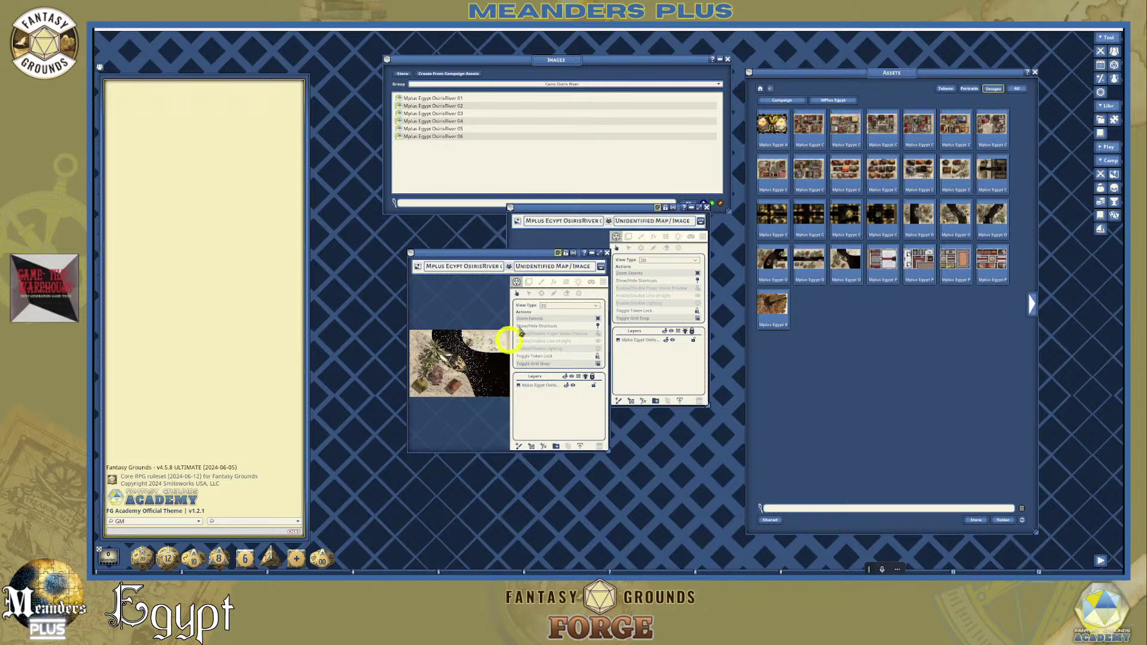
{"action": "left_click", "coordinate": [607, 252]}
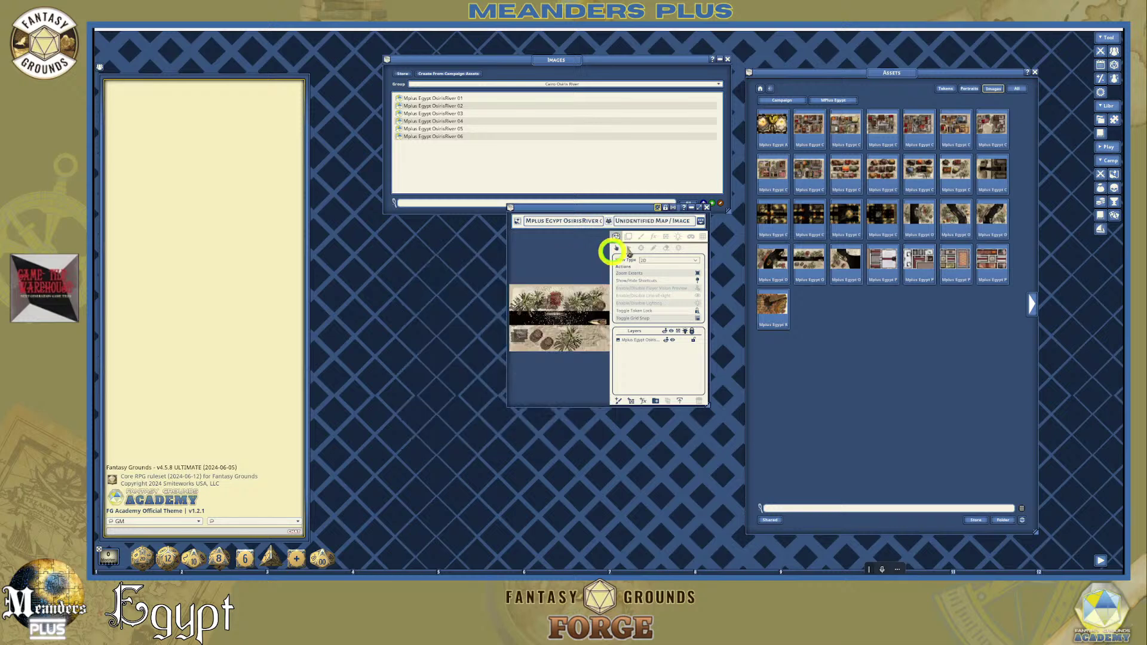
{"action": "left_click", "coordinate": [707, 208]}
{"action": "left_click", "coordinate": [707, 207]}
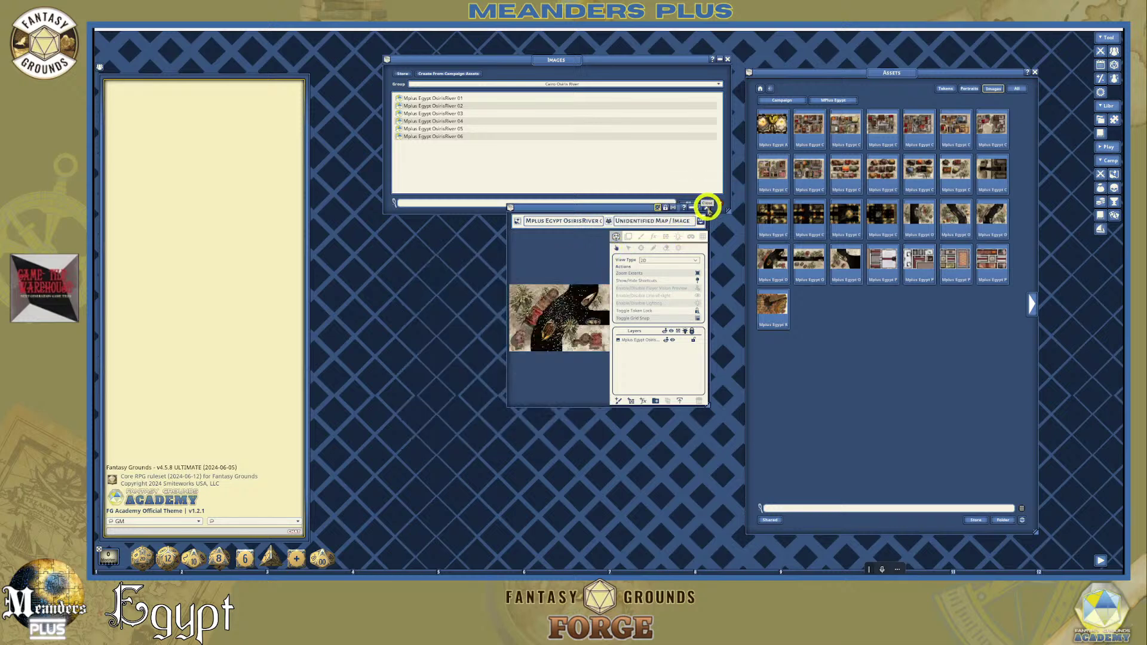
{"action": "left_click", "coordinate": [706, 208]}
{"action": "left_click", "coordinate": [707, 207]}
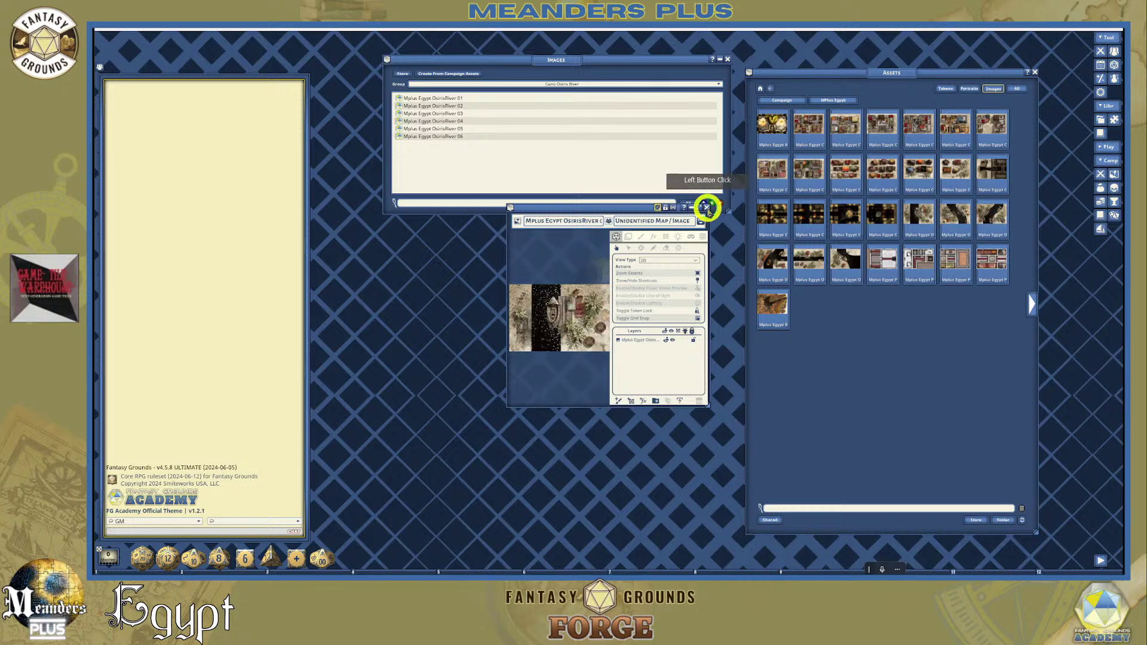
{"action": "left_click", "coordinate": [707, 207]}
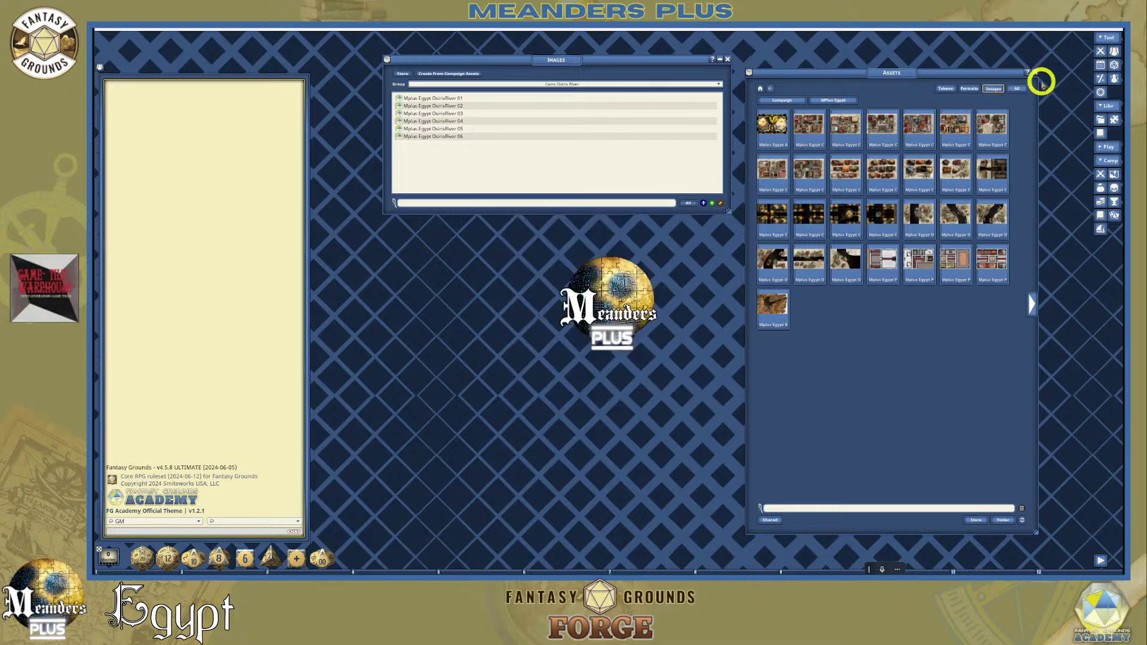
{"action": "left_click", "coordinate": [1037, 72]}
Move the image list closer to the chat area and stretch it to nearly the full workspace height
{"action": "left_click_drag", "start_coordinate": [535, 61], "coordinate": [476, 51]}
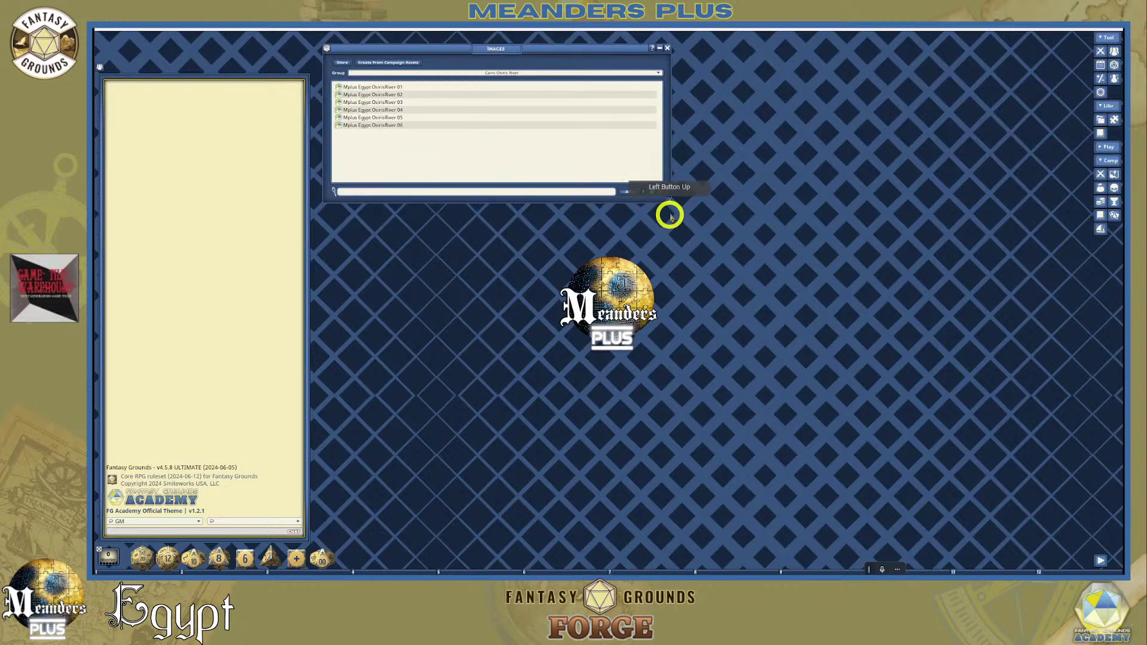
{"action": "left_click_drag", "start_coordinate": [669, 202], "coordinate": [596, 494]}
{"action": "left_click_drag", "start_coordinate": [669, 536], "coordinate": [676, 540]}
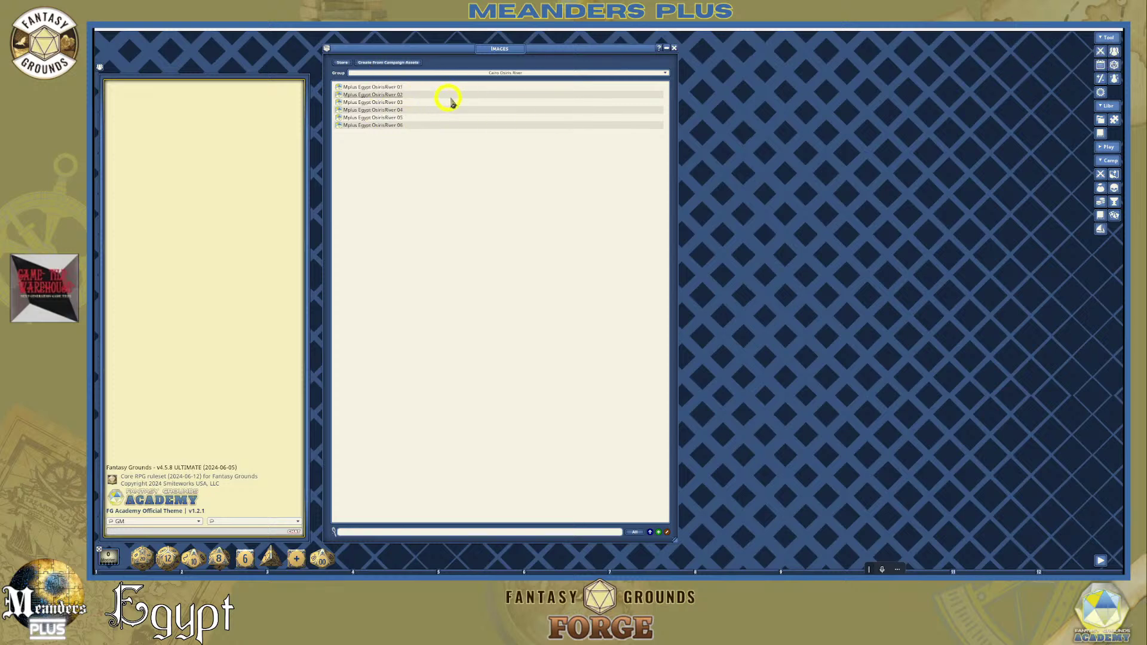
{"action": "left_click", "coordinate": [1101, 92]}
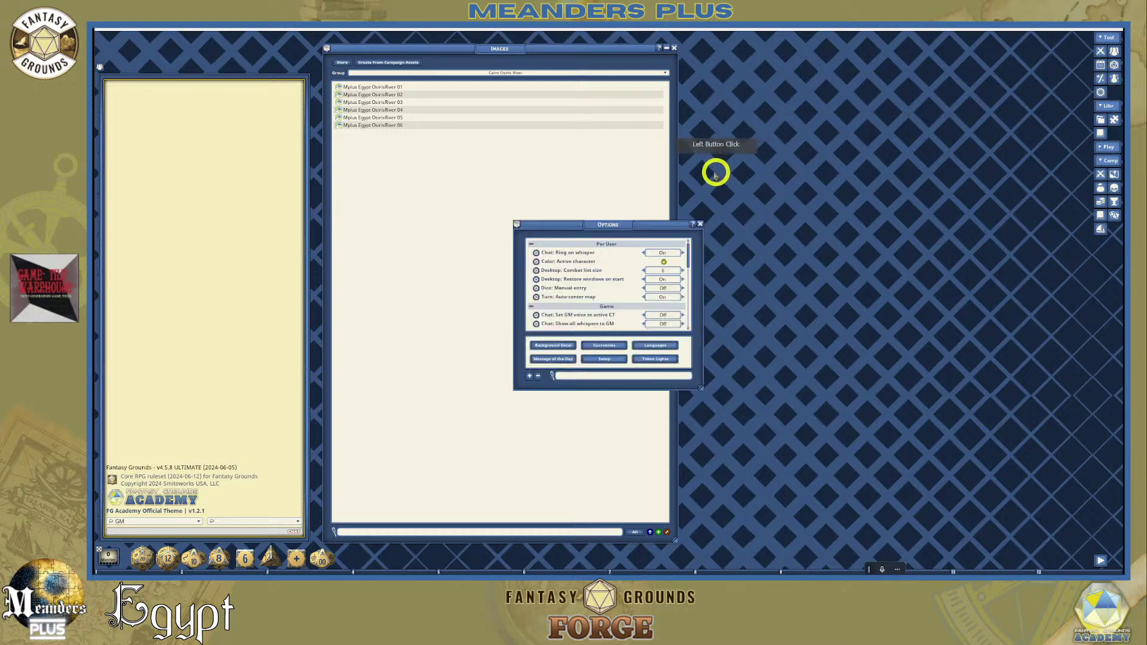
{"action": "left_click_drag", "start_coordinate": [604, 222], "coordinate": [777, 122]}
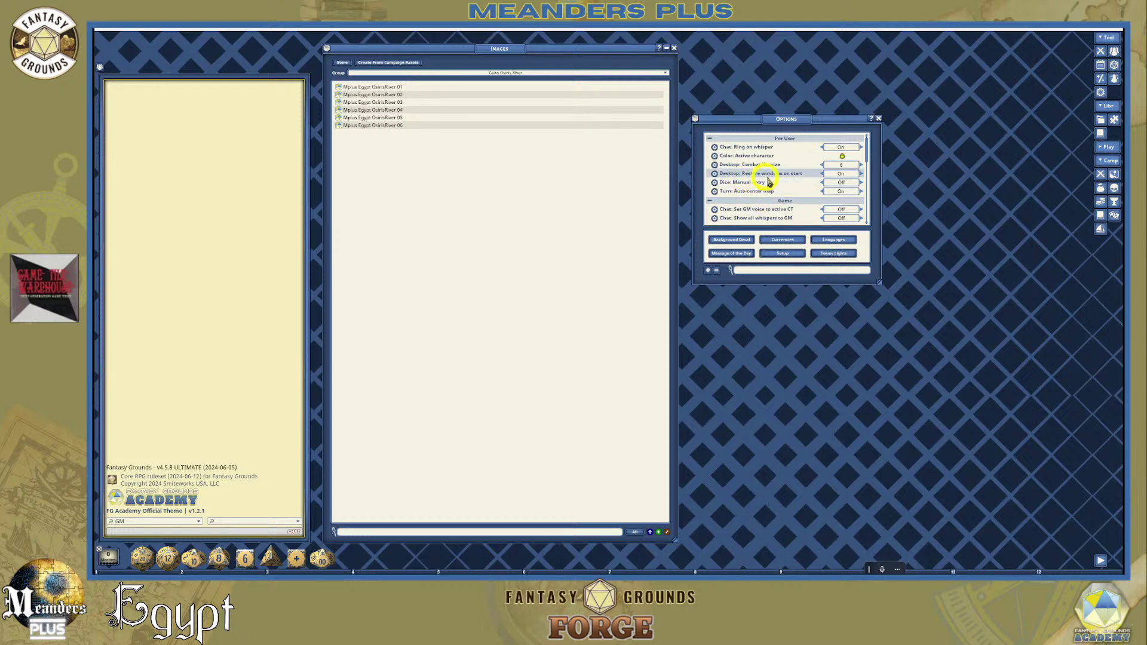
{"action": "left_click", "coordinate": [878, 119]}
Open the Mplus Egypt OsirisRiver 01 map, place it beside the image list, and enlarge its window and the map view
{"action": "left_click", "coordinate": [338, 88]}
{"action": "left_click_drag", "start_coordinate": [565, 210], "coordinate": [743, 49]}
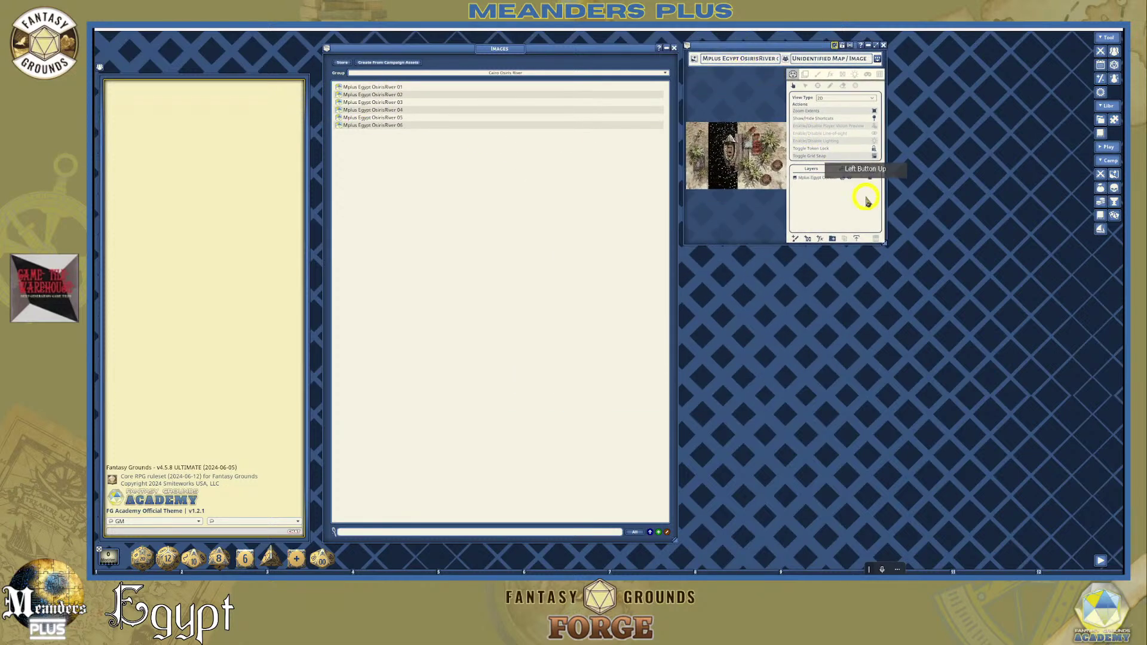
{"action": "left_click_drag", "start_coordinate": [884, 244], "coordinate": [980, 461]}
{"action": "scroll", "coordinate": [820, 302], "scroll_direction": "up", "scroll_amount": 3}
{"action": "scroll", "coordinate": [820, 303], "scroll_direction": "up", "scroll_amount": 2}
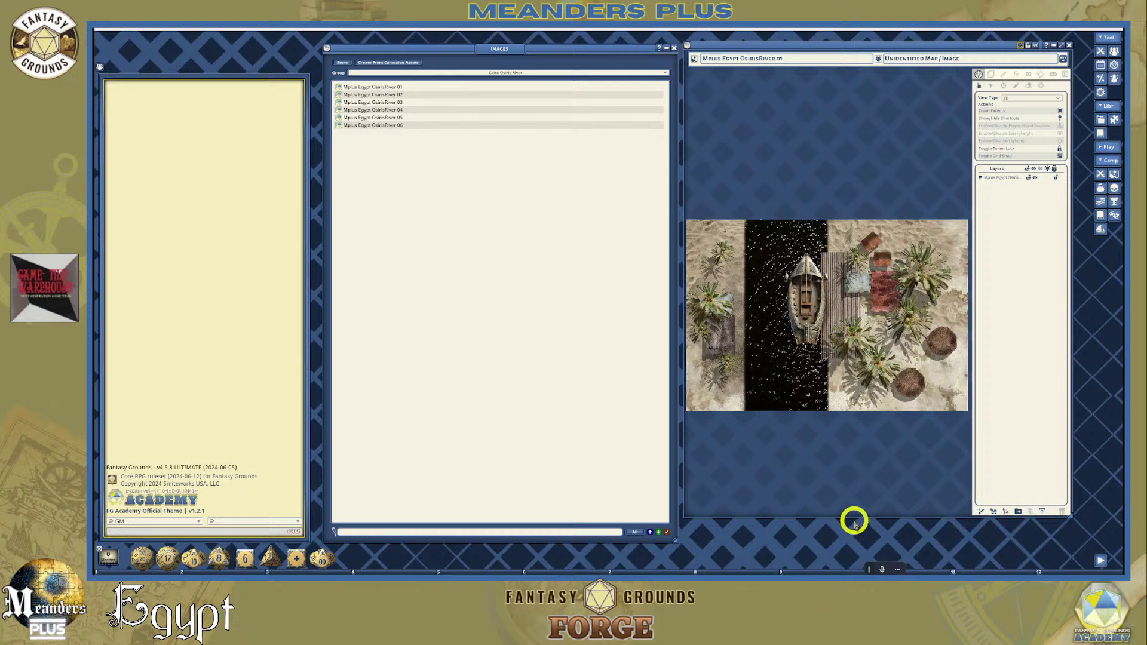
Shrink the image list to a small, narrow window and place it beside the chat area
{"action": "left_click_drag", "start_coordinate": [545, 542], "coordinate": [550, 90]}
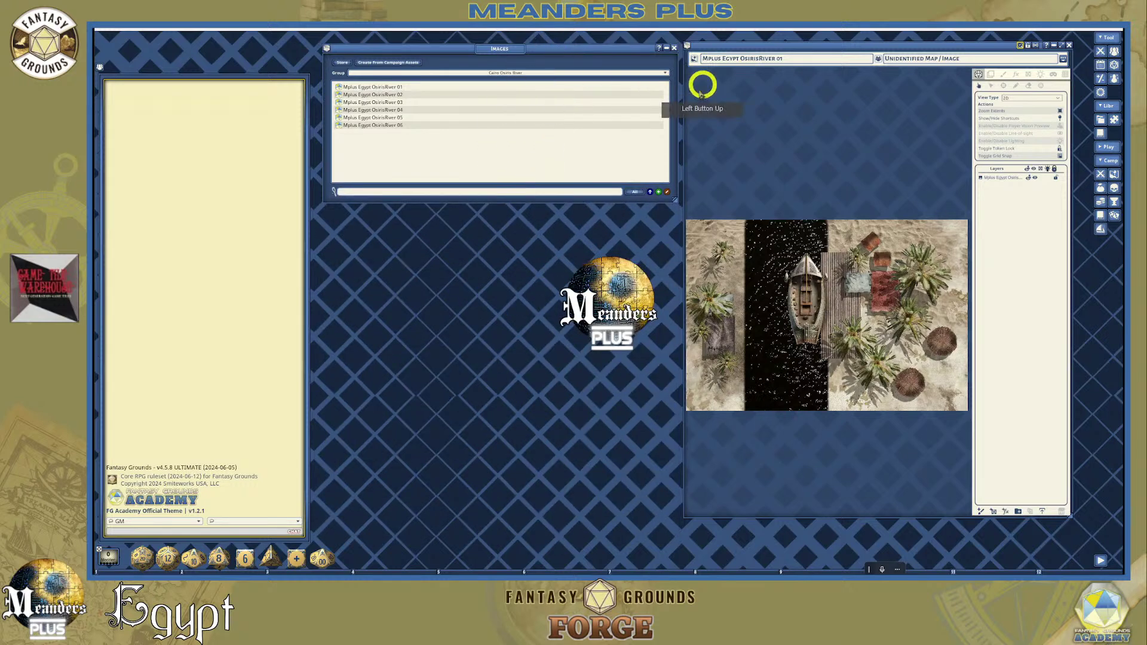
{"action": "left_click_drag", "start_coordinate": [678, 103], "coordinate": [510, 107]}
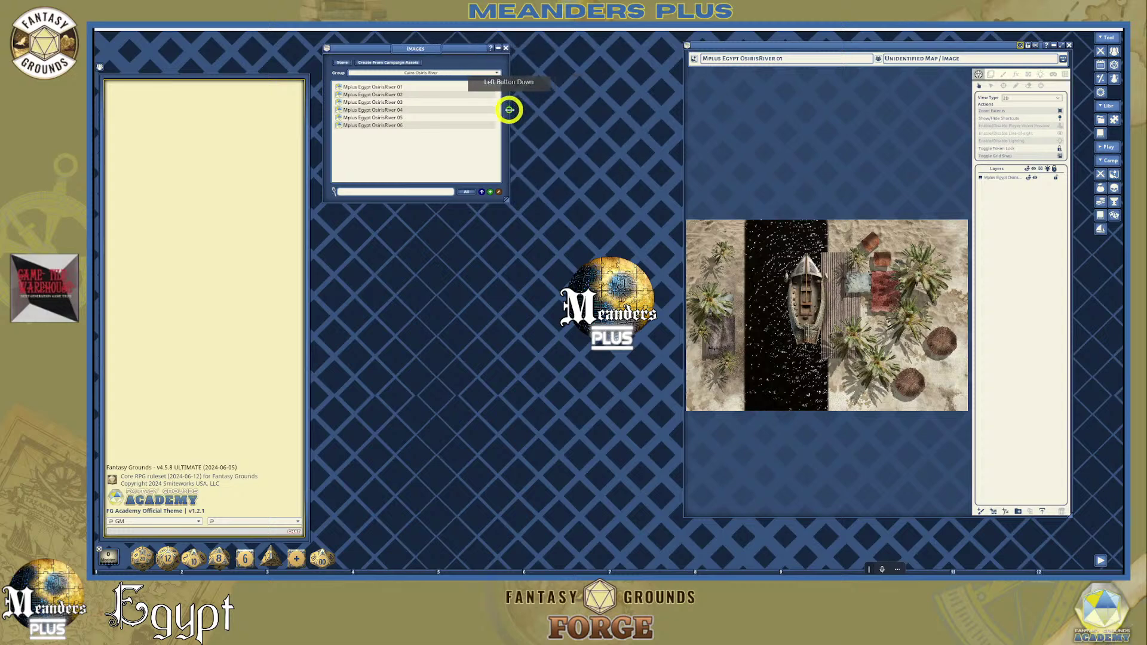
{"action": "left_click_drag", "start_coordinate": [402, 56], "coordinate": [393, 88]}
Move the OsirisRiver 01 map window next to the image list, widen it, and shorten its height to fit the enlarged map
{"action": "left_click_drag", "start_coordinate": [743, 44], "coordinate": [568, 37]}
{"action": "left_click", "coordinate": [735, 292]}
{"action": "left_click_drag", "start_coordinate": [895, 511], "coordinate": [1052, 543]}
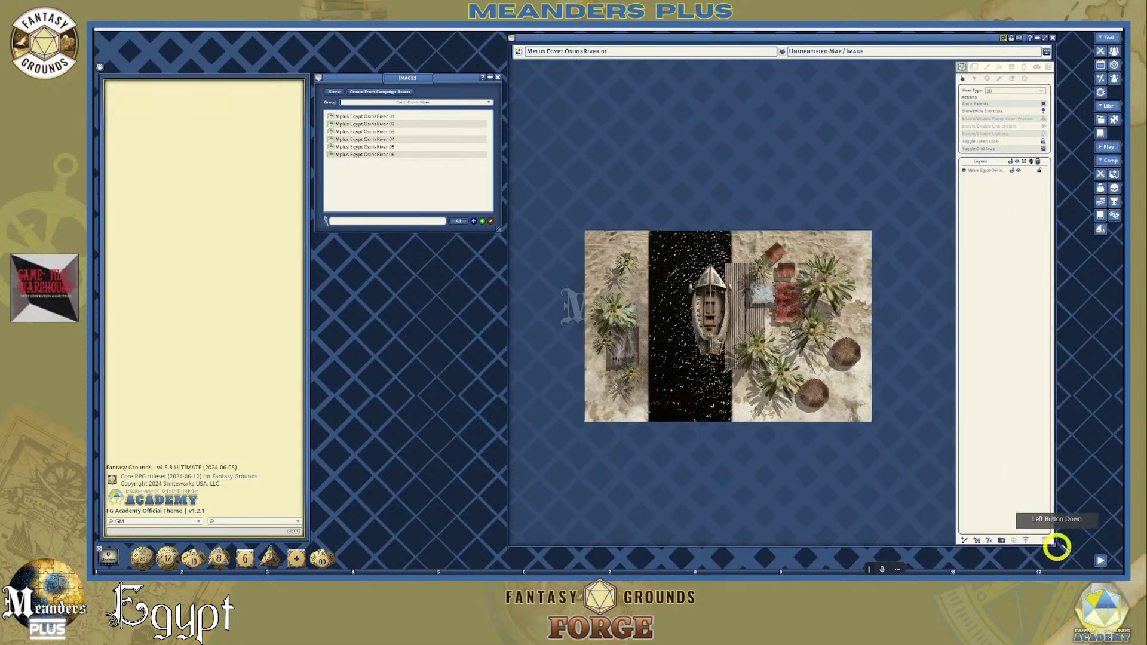
{"action": "left_click", "coordinate": [696, 335]}
{"action": "scroll", "coordinate": [722, 351], "scroll_direction": "up", "scroll_amount": 3}
{"action": "scroll", "coordinate": [721, 349], "scroll_direction": "up", "scroll_amount": 2}
{"action": "scroll", "coordinate": [719, 346], "scroll_direction": "down", "scroll_amount": 1}
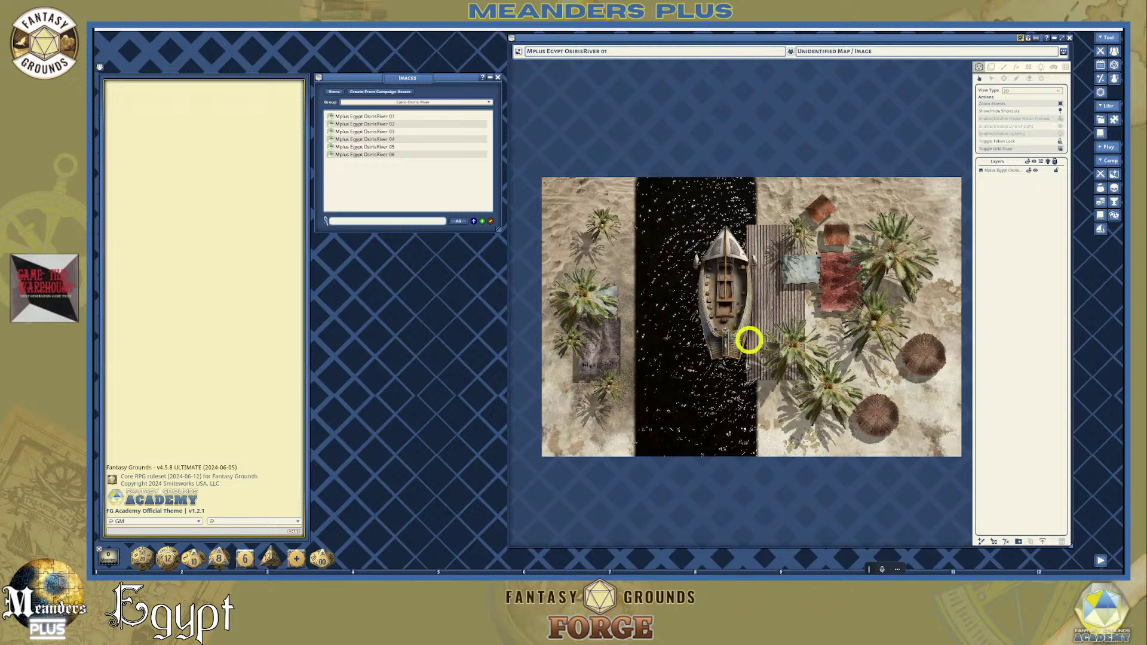
{"action": "left_click_drag", "start_coordinate": [779, 548], "coordinate": [768, 435]}
{"action": "scroll", "coordinate": [717, 264], "scroll_direction": "up", "scroll_amount": 1}
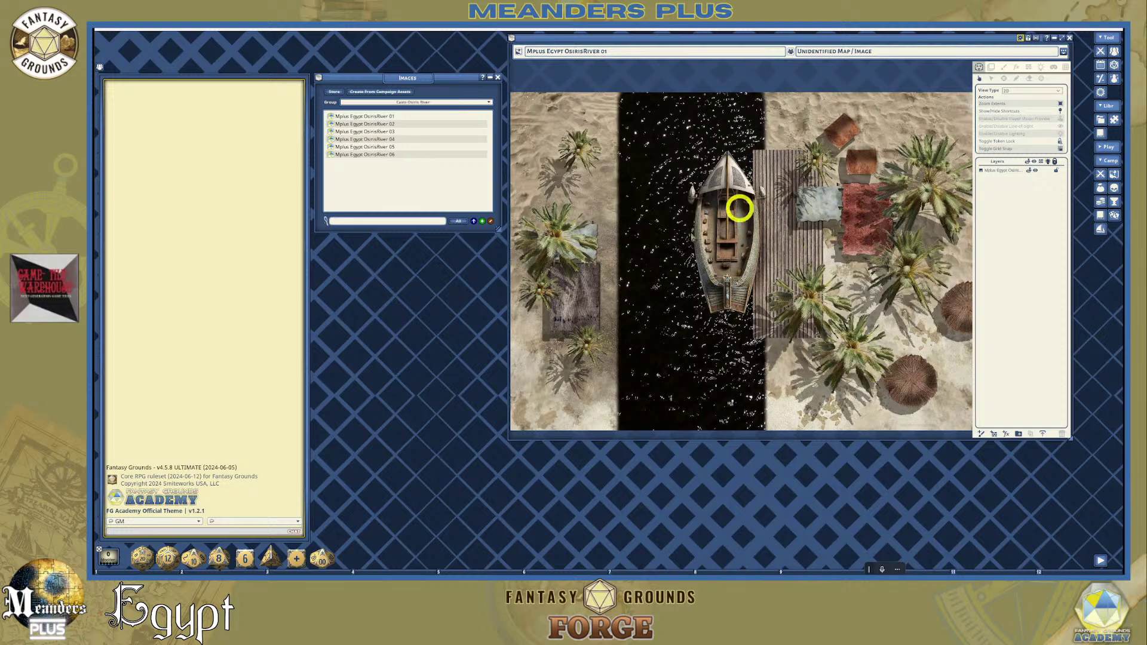
Exit the campaign to the launcher and check for software updates
{"action": "right_click", "coordinate": [406, 267]}
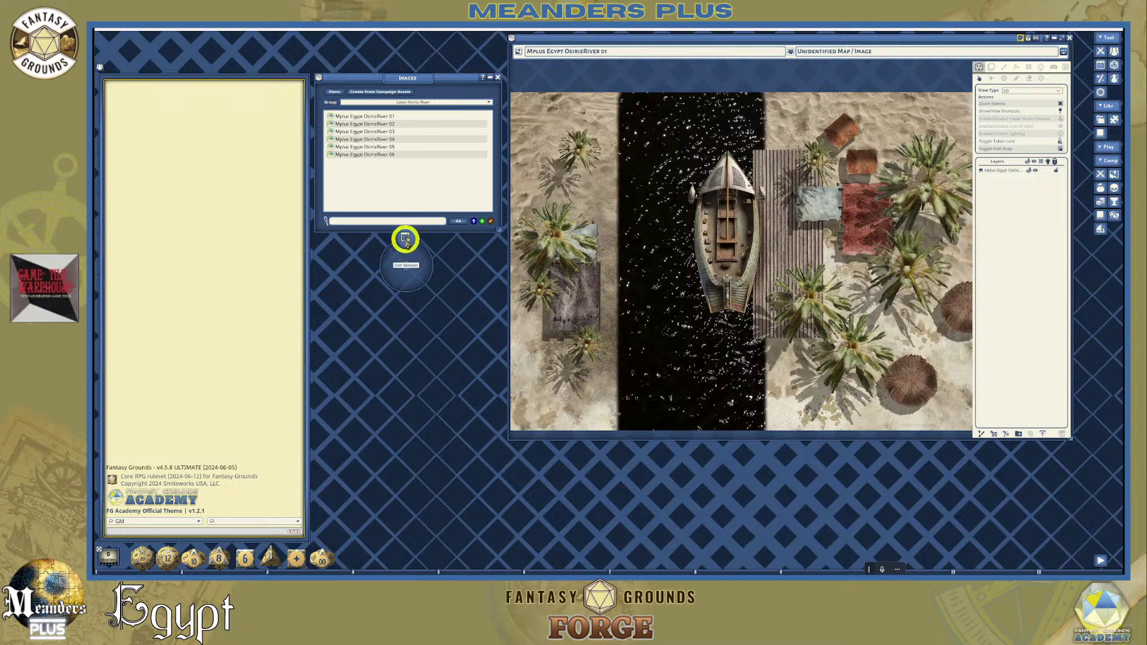
{"action": "left_click", "coordinate": [406, 240]}
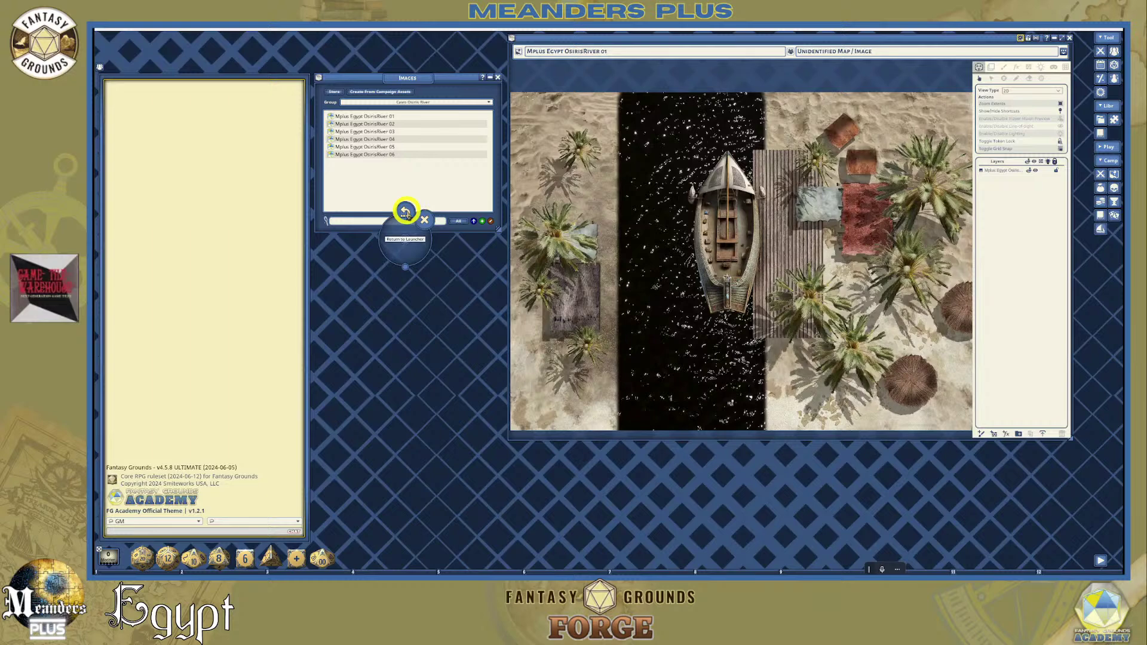
{"action": "left_click", "coordinate": [406, 212]}
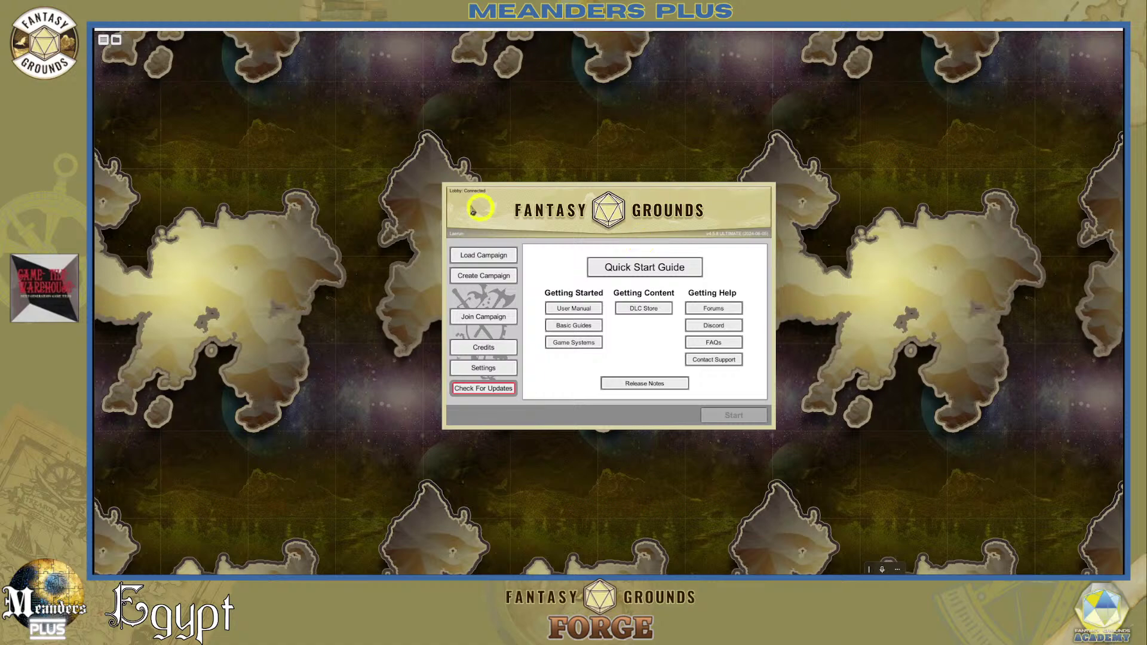
{"action": "left_click", "coordinate": [491, 389]}
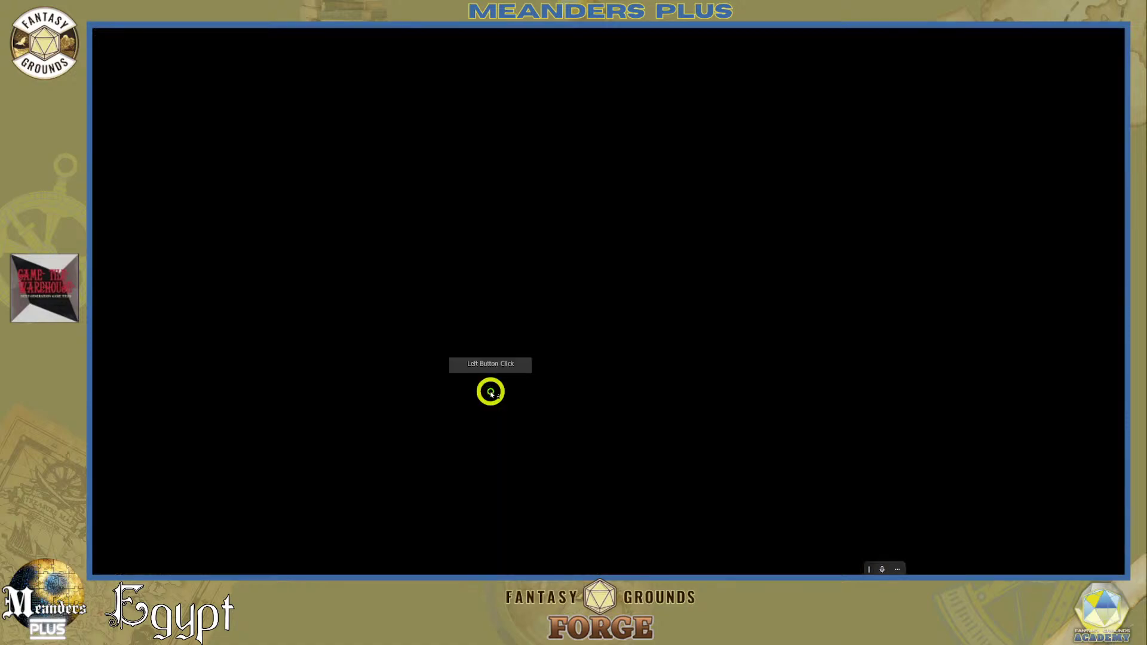